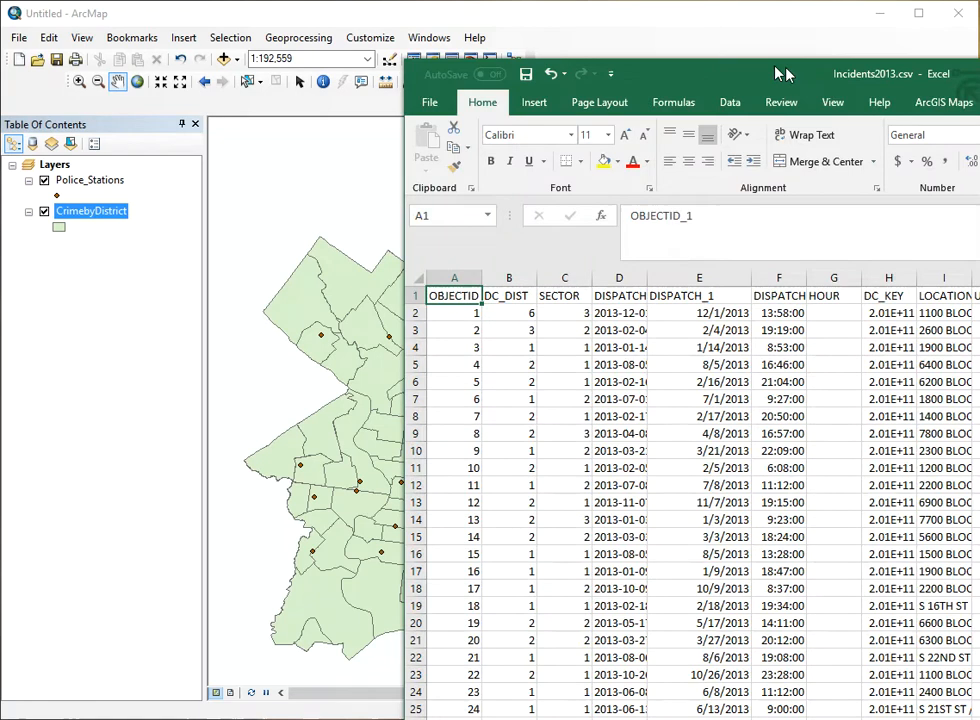
Step: Examine the X and Y coordinate columns in the Incidents2013.csv spreadsheet, and return to the ArcMap window
double_click(785, 74)
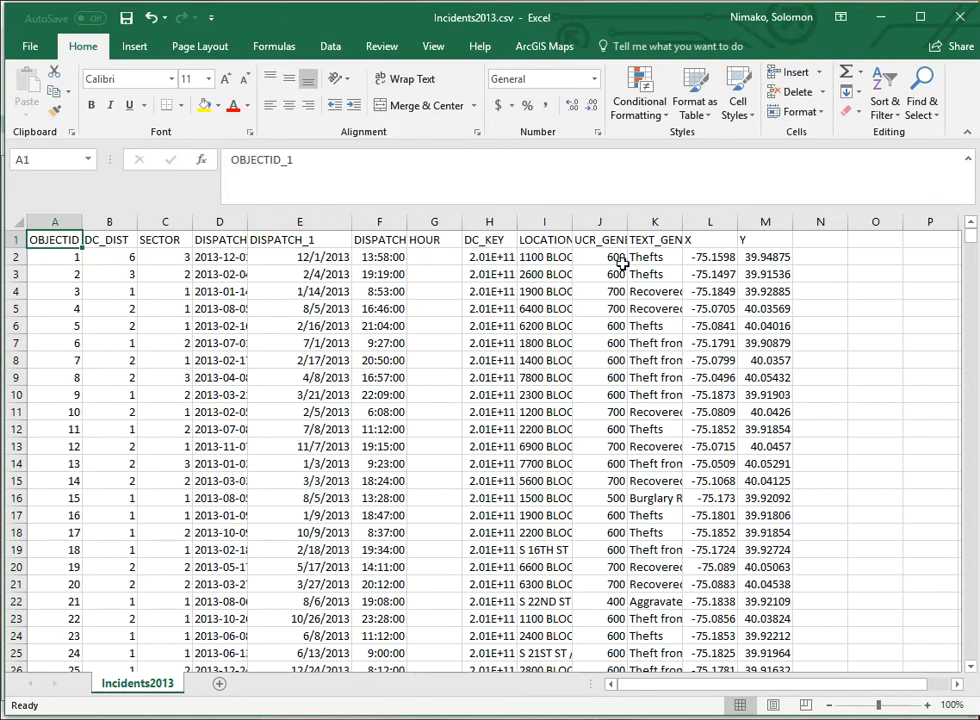
click(710, 240)
click(766, 240)
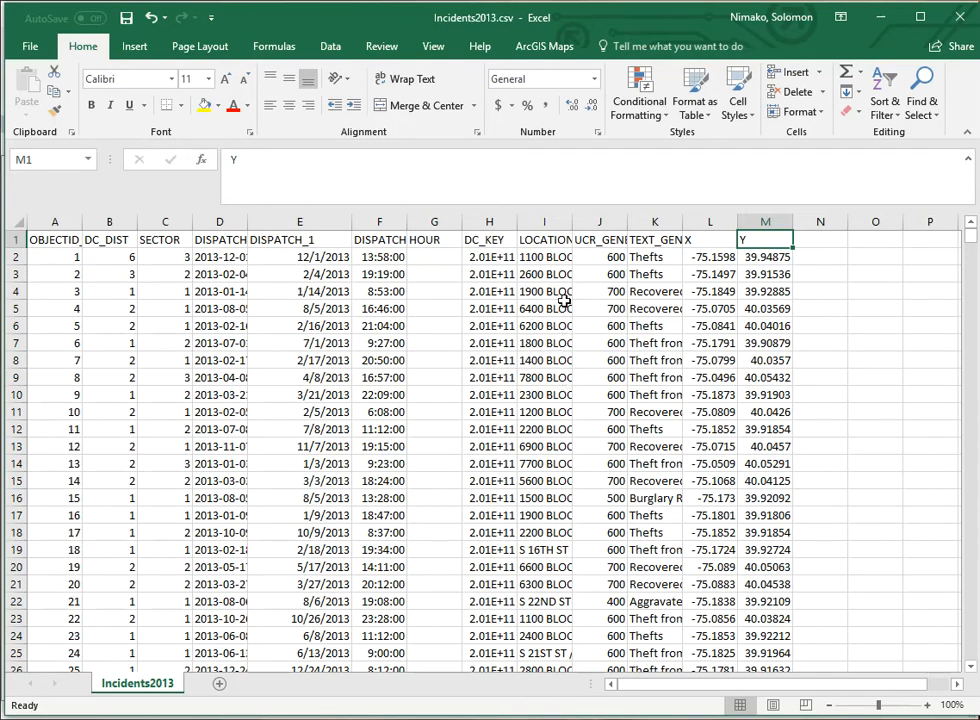
drag(500, 18, 979, 60)
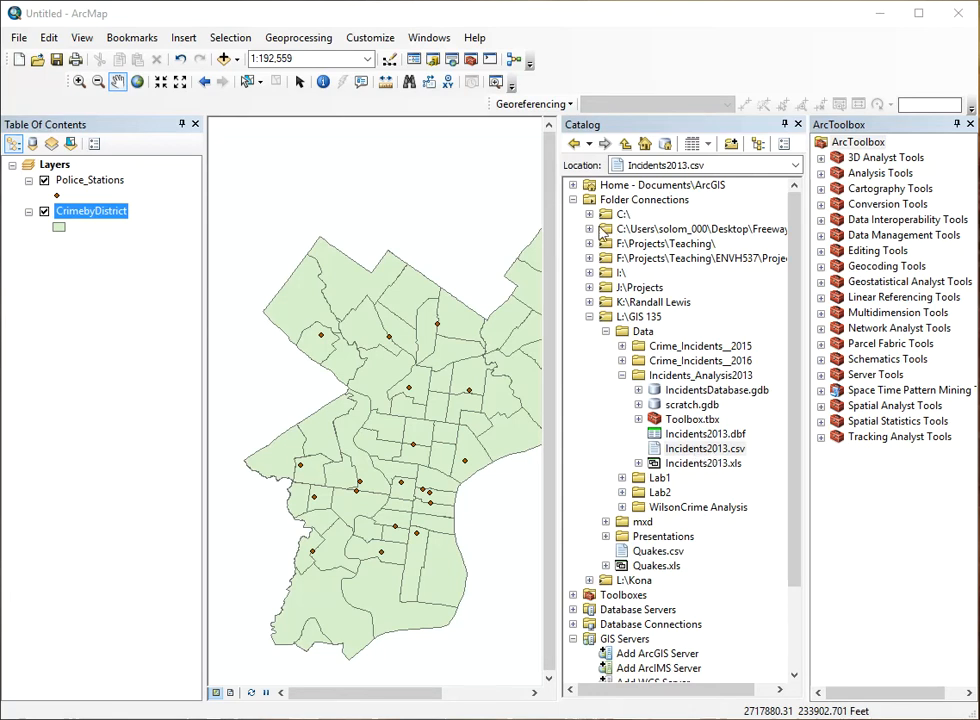
Step: Add Incidents2013.csv from the Incidents_Analysis2013 folder to the map, close the Catalog, and bring all the districts into view
drag(706, 448, 72, 262)
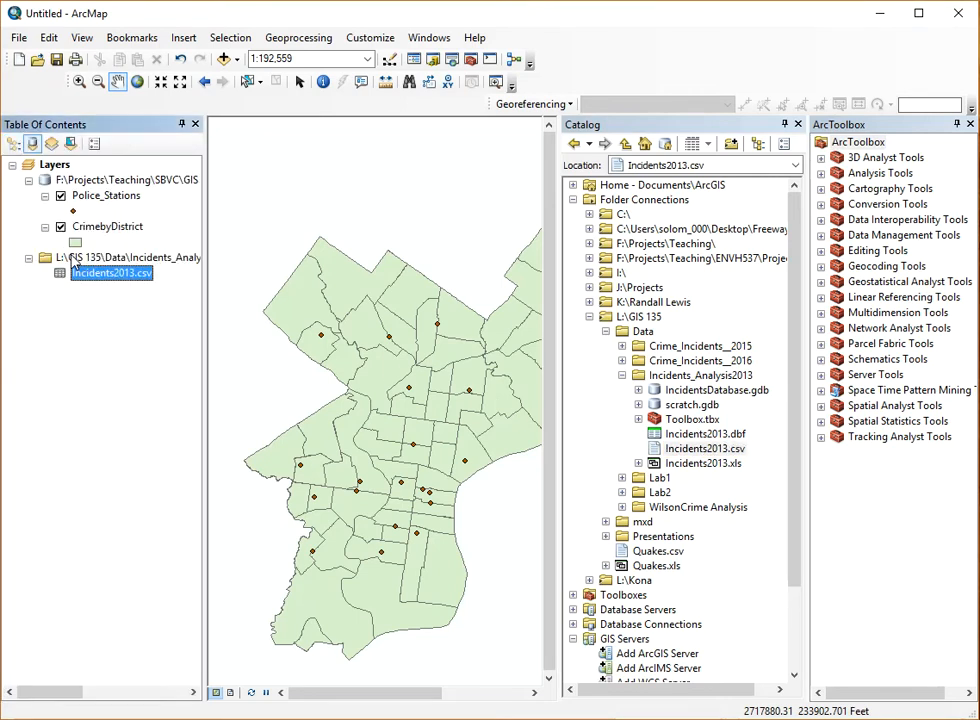
click(134, 332)
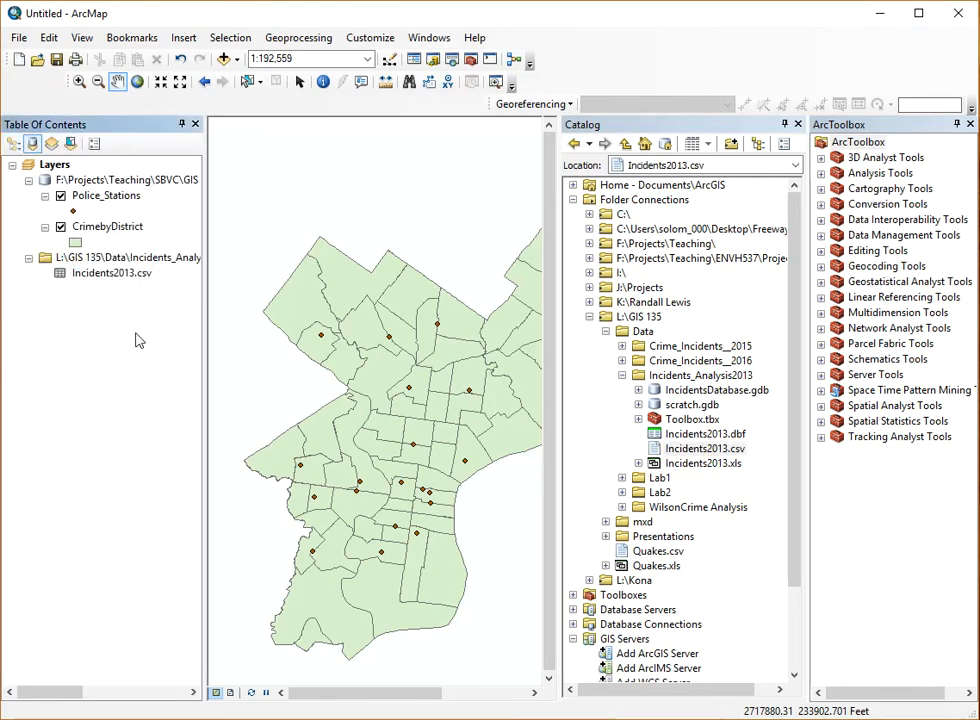
click(797, 124)
drag(435, 328, 495, 355)
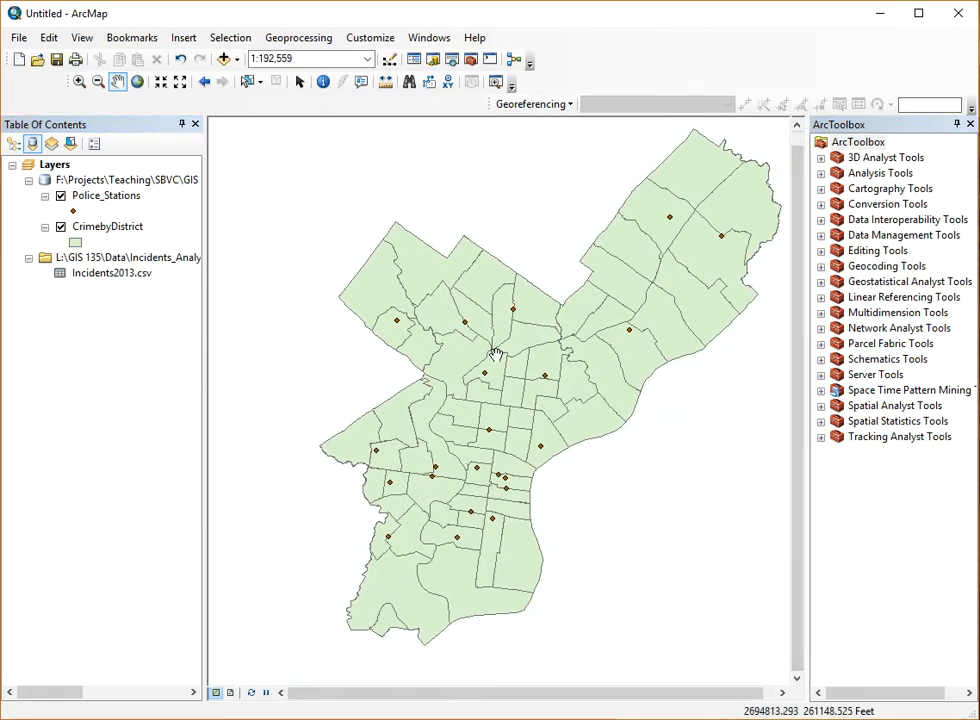
Step: Review the X and Y fields in the attribute table of Incidents2013.csv, and close the table
click(109, 276)
right_click(109, 278)
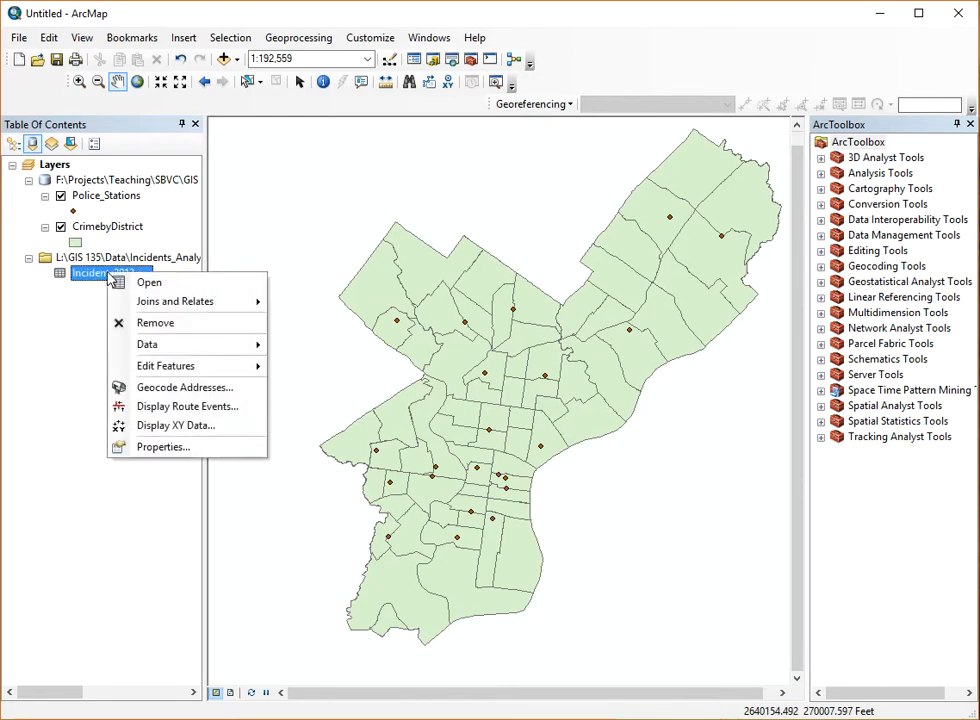
click(153, 282)
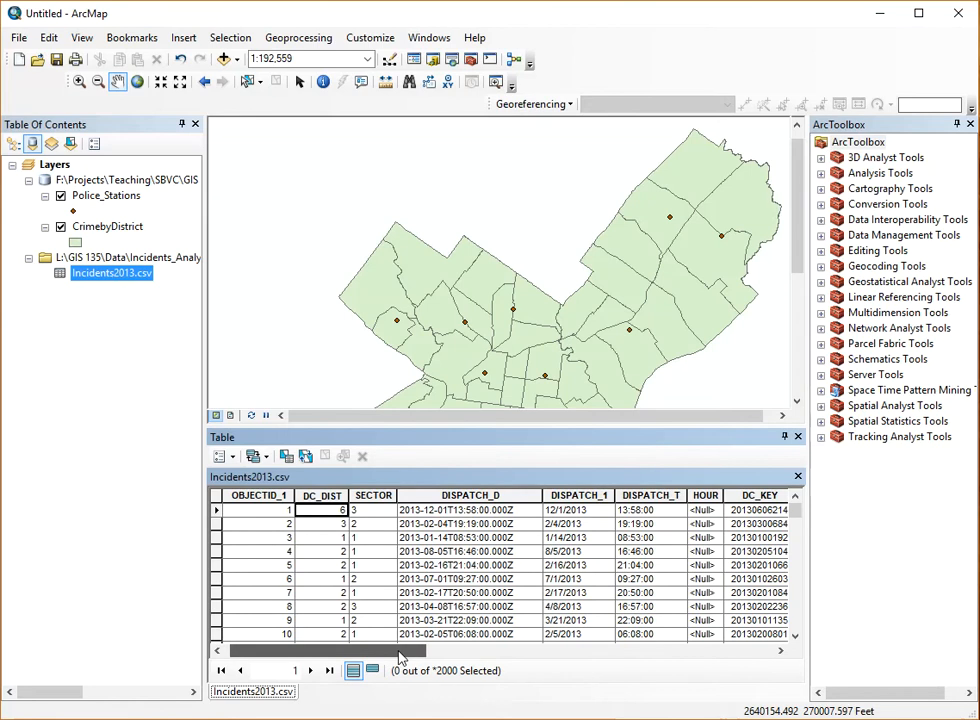
drag(405, 658, 744, 650)
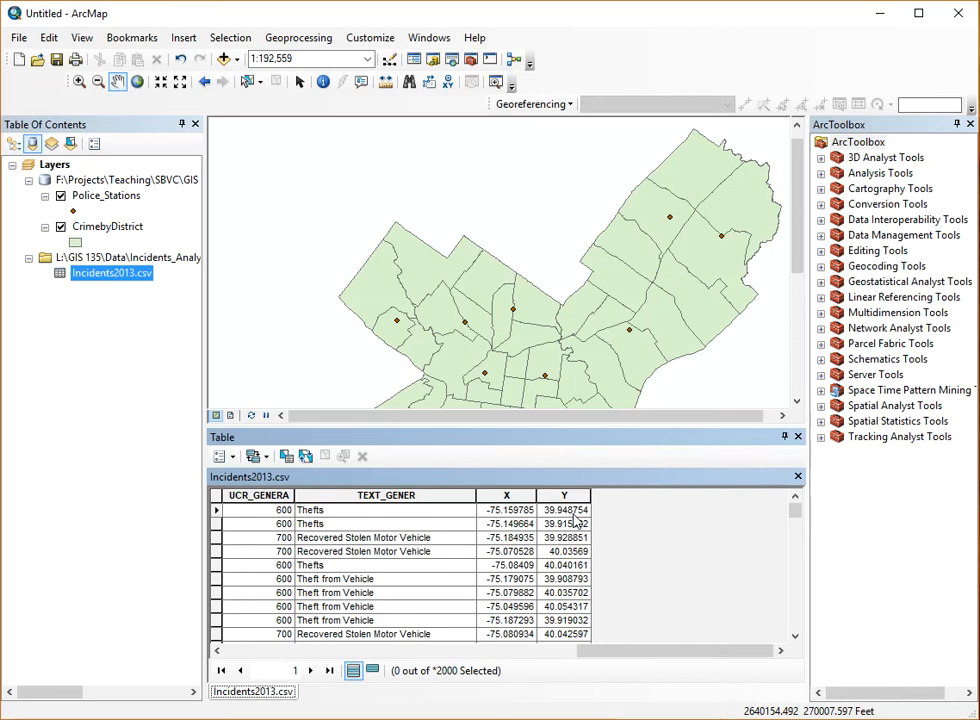
click(797, 436)
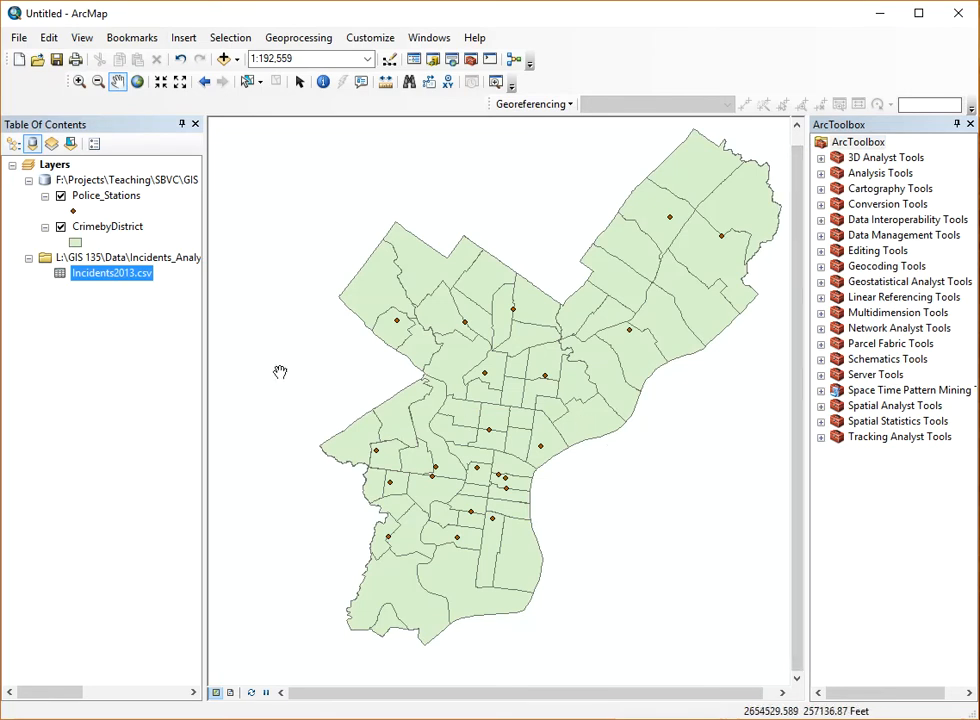
Step: Check the default input coordinate system that Display XY Data offers for Incidents2013.csv, without creating a layer
right_click(128, 279)
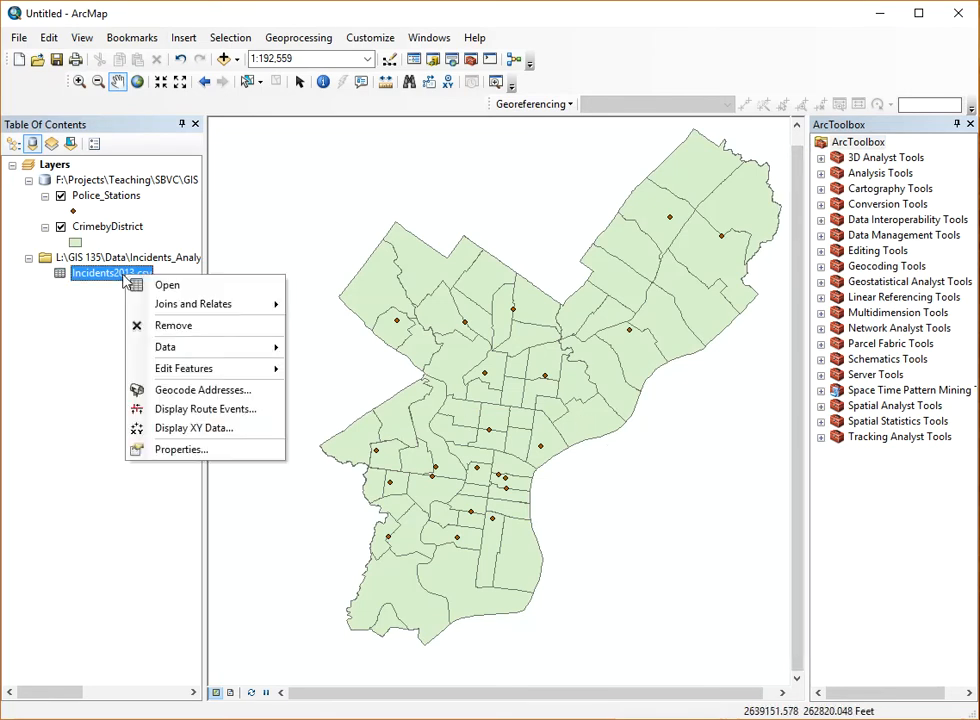
click(222, 434)
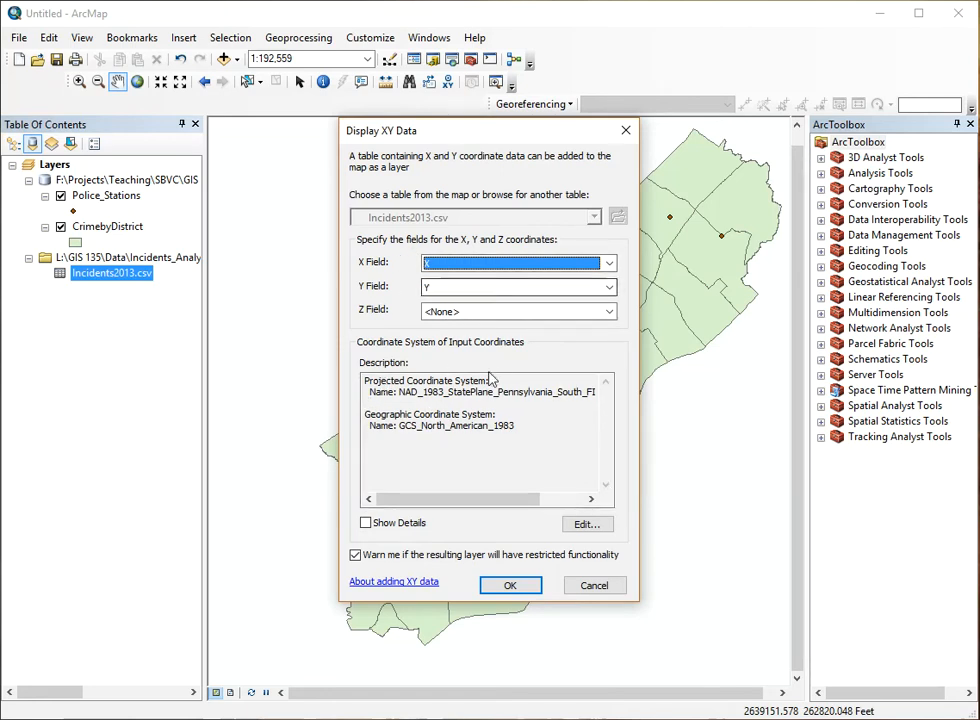
drag(381, 389, 514, 386)
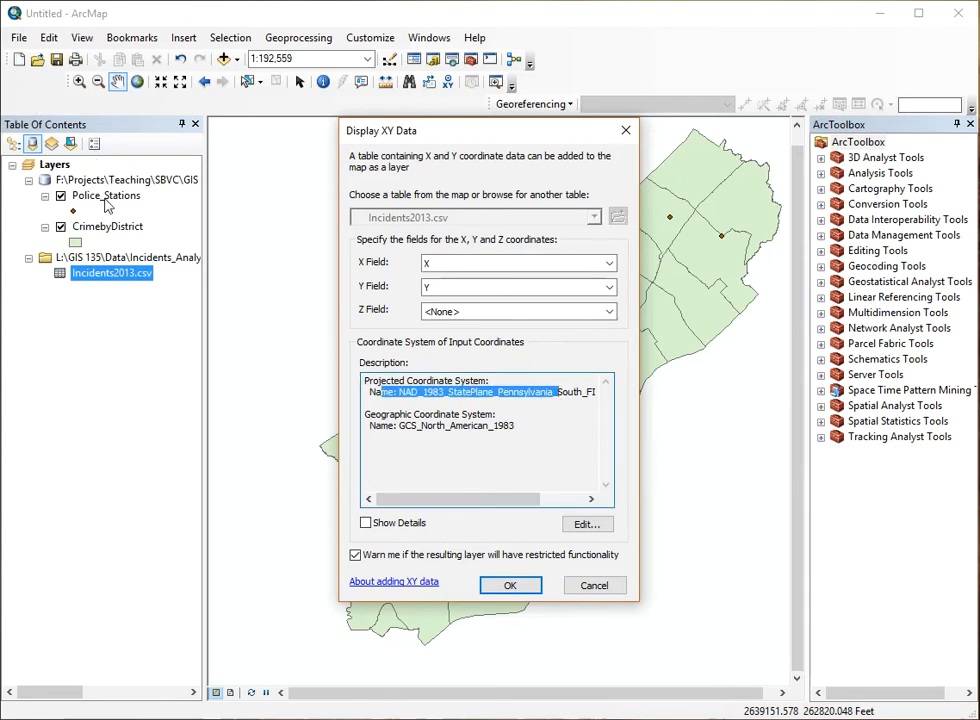
click(625, 130)
Step: Check the projected coordinate system in the CrimebyDistrict layer's source properties
right_click(110, 226)
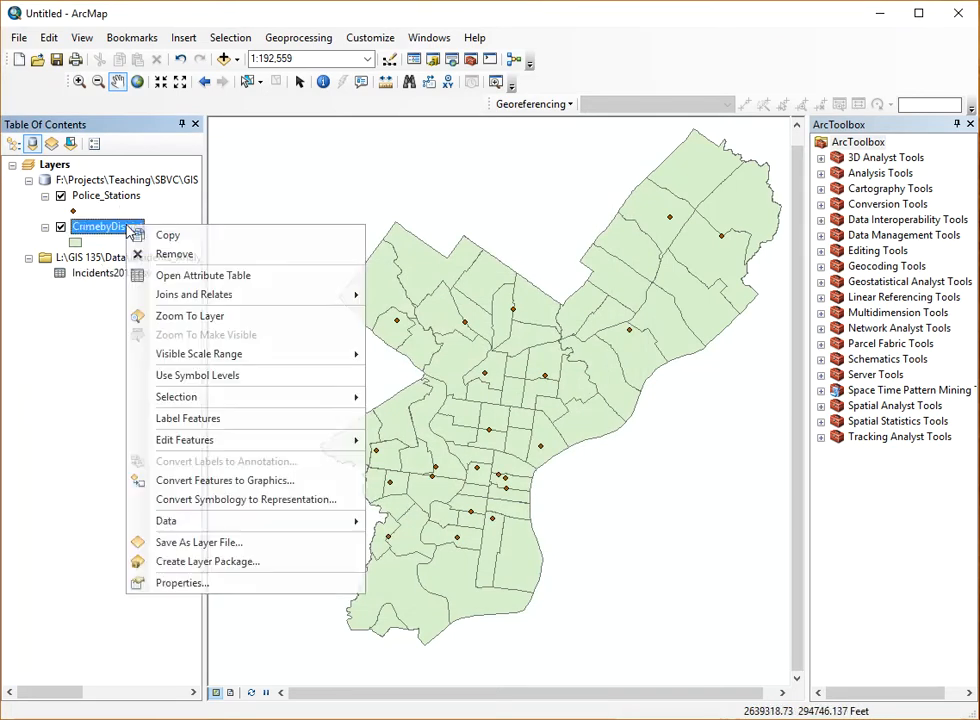
click(213, 584)
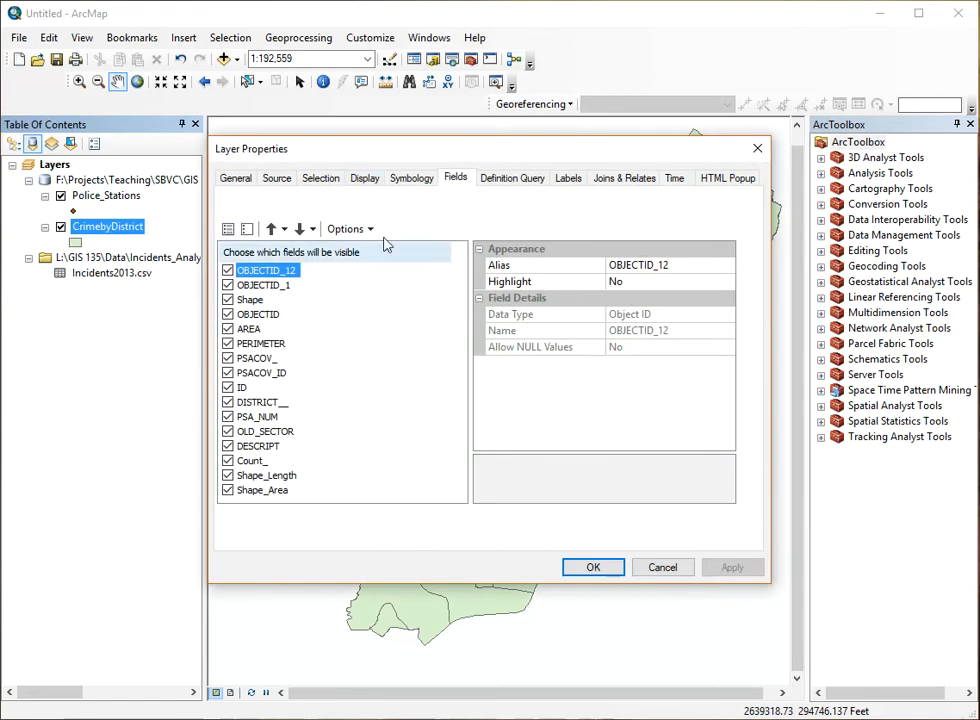
click(281, 178)
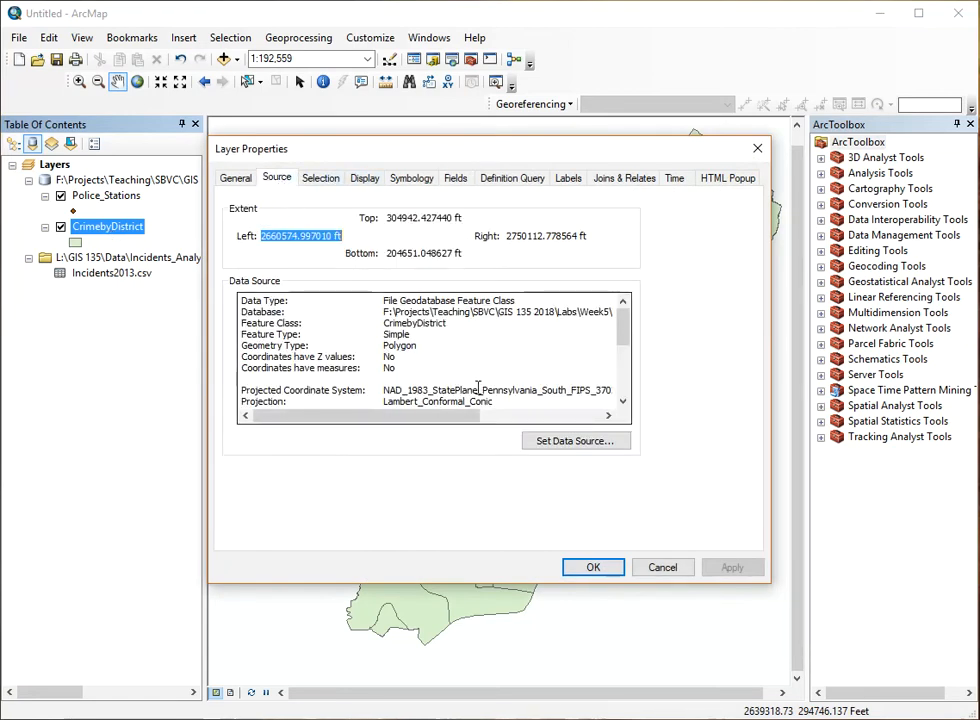
drag(384, 390, 598, 395)
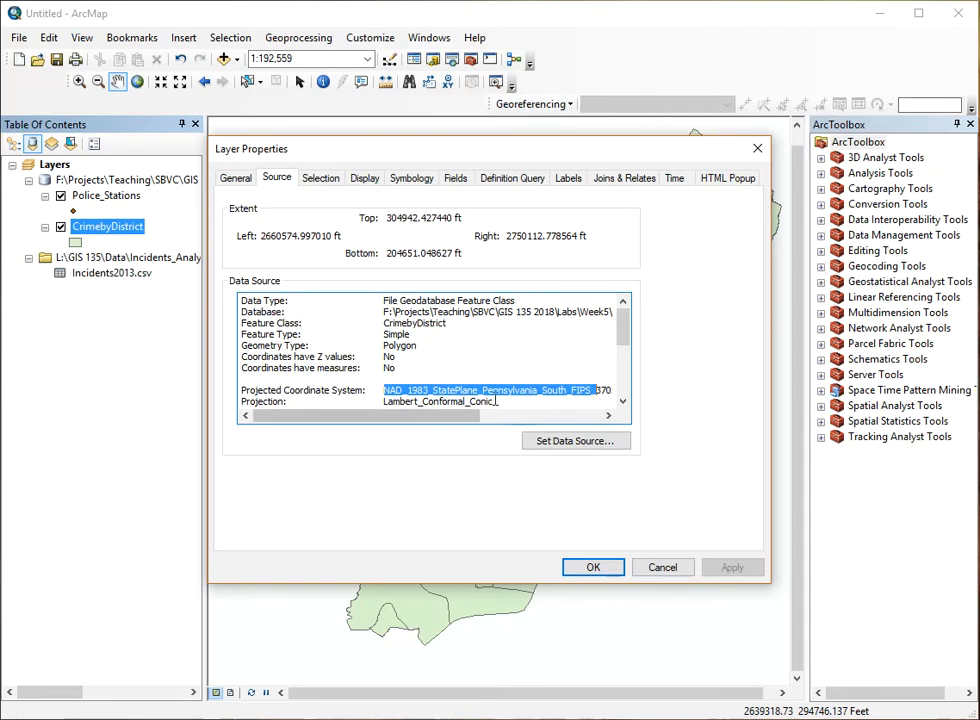
click(758, 148)
Step: Display Incidents2013.csv as XY points from its X and Y fields, using the World geographic coordinate system WGS 1984
right_click(128, 275)
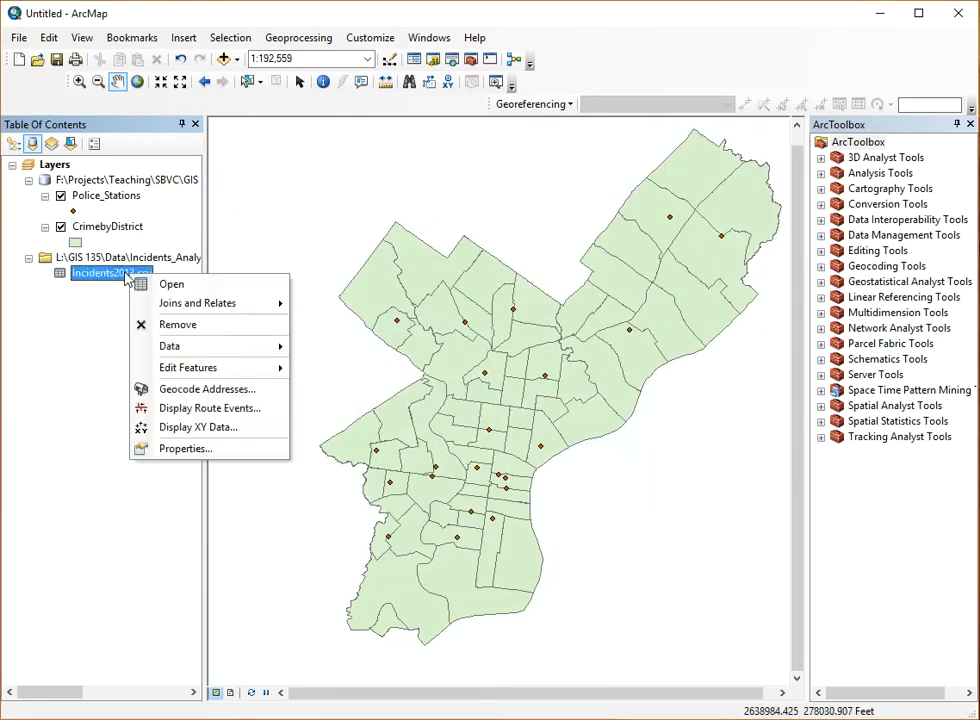
click(226, 429)
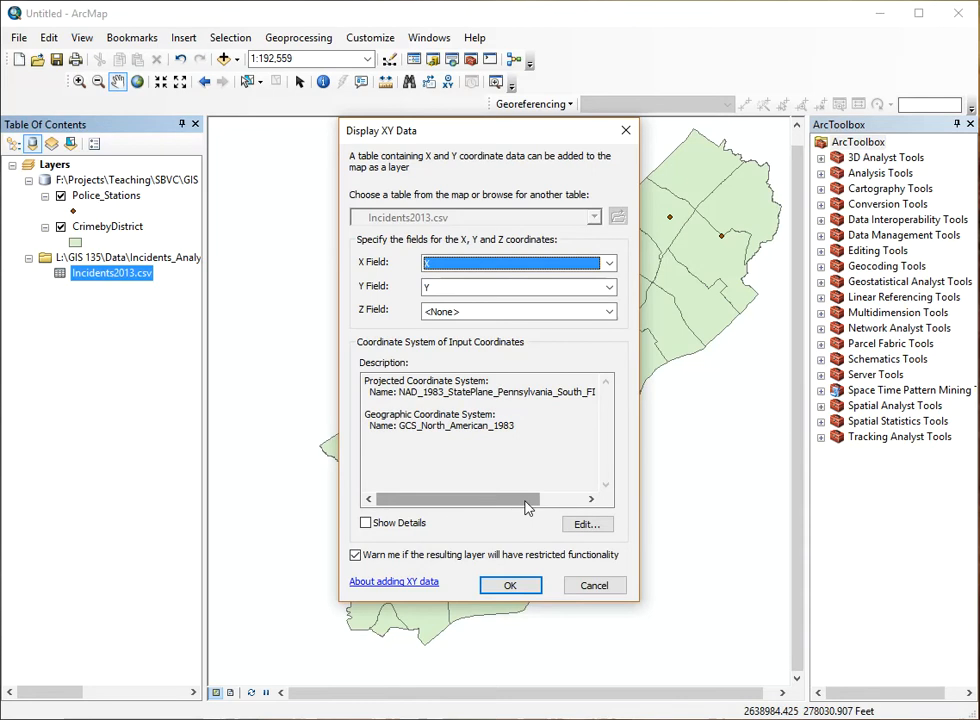
click(587, 528)
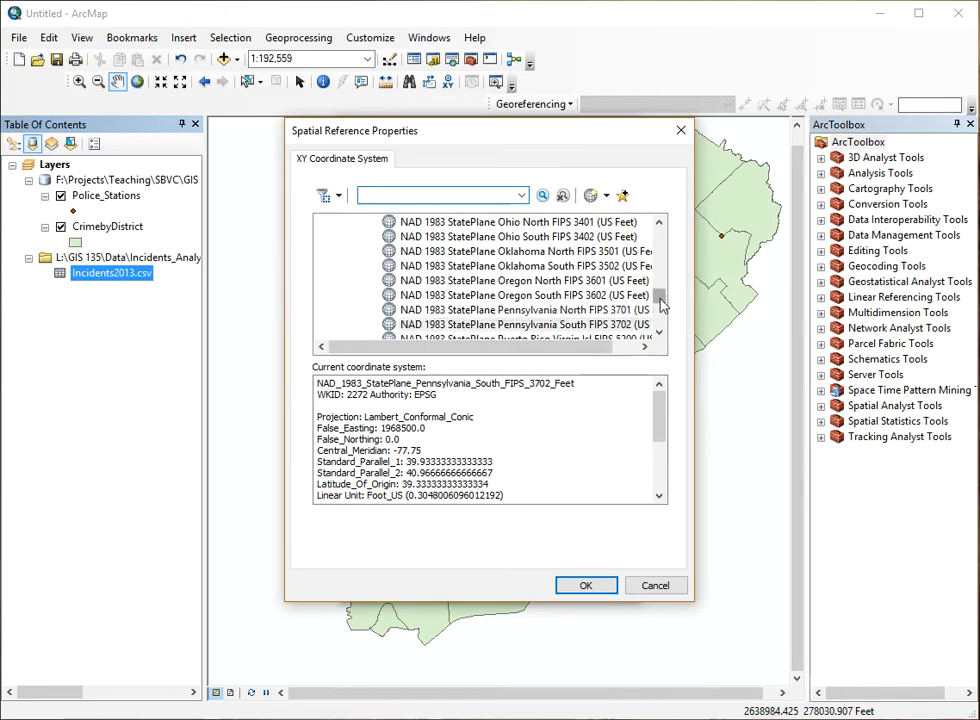
drag(660, 303, 665, 243)
click(323, 252)
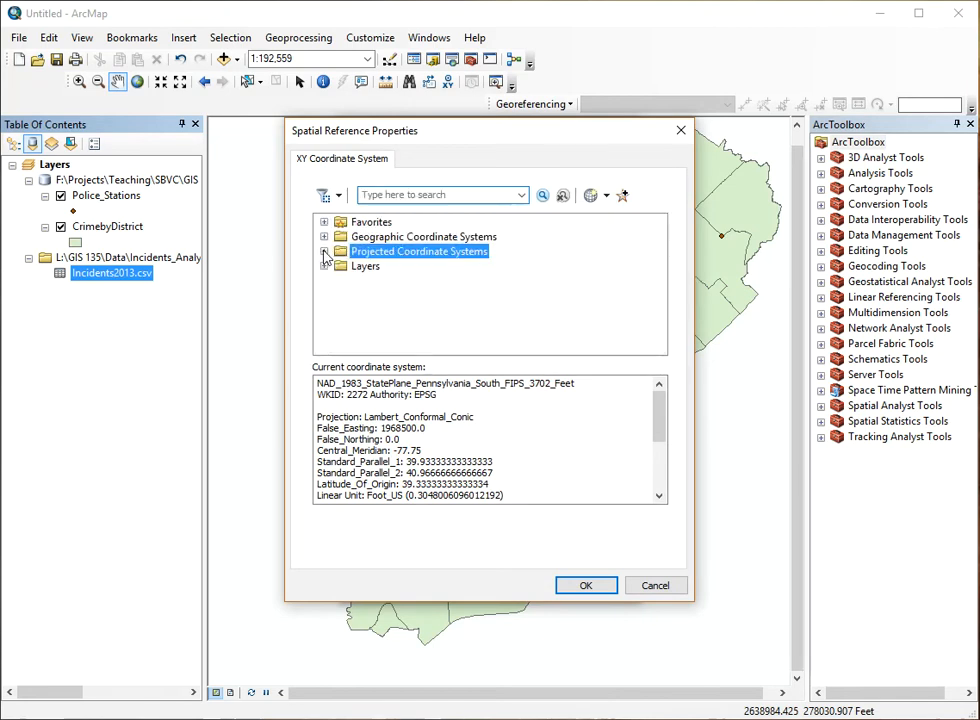
click(402, 238)
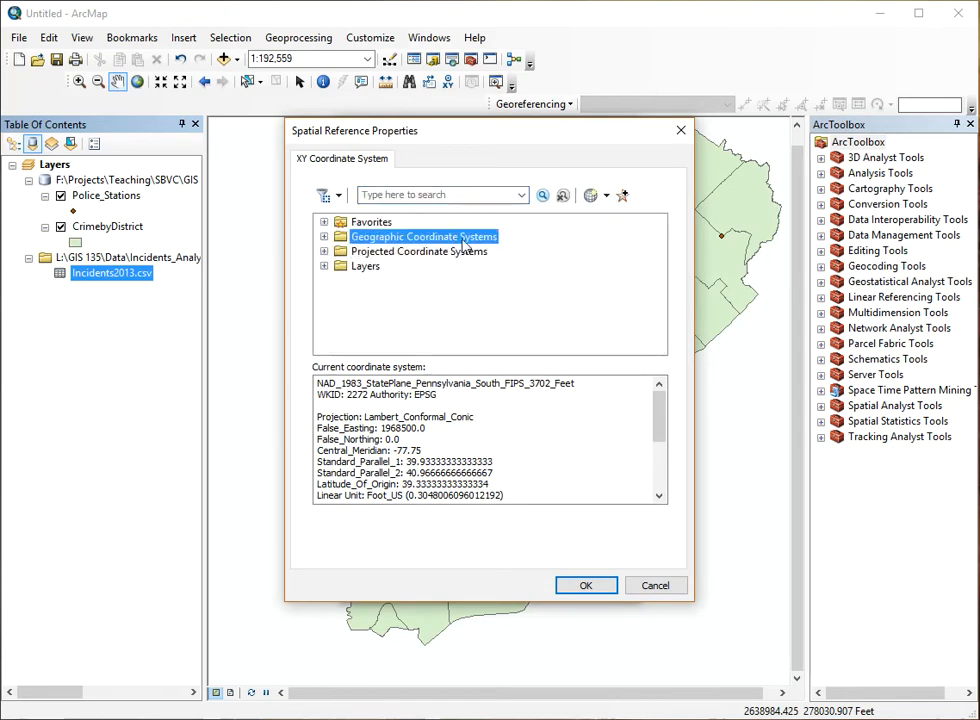
click(324, 238)
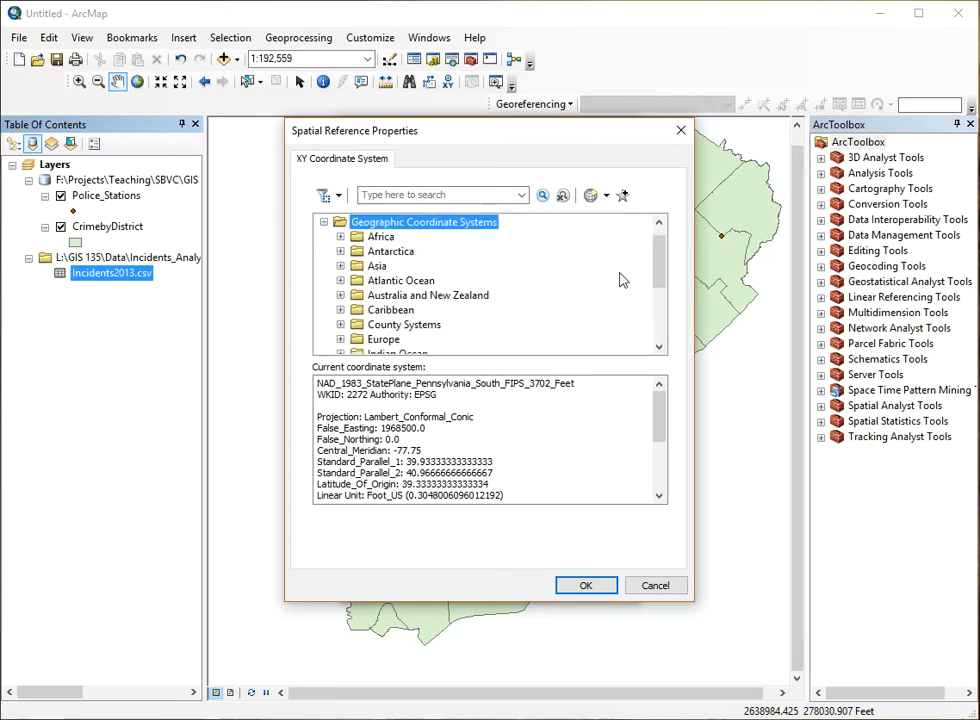
drag(660, 262, 660, 312)
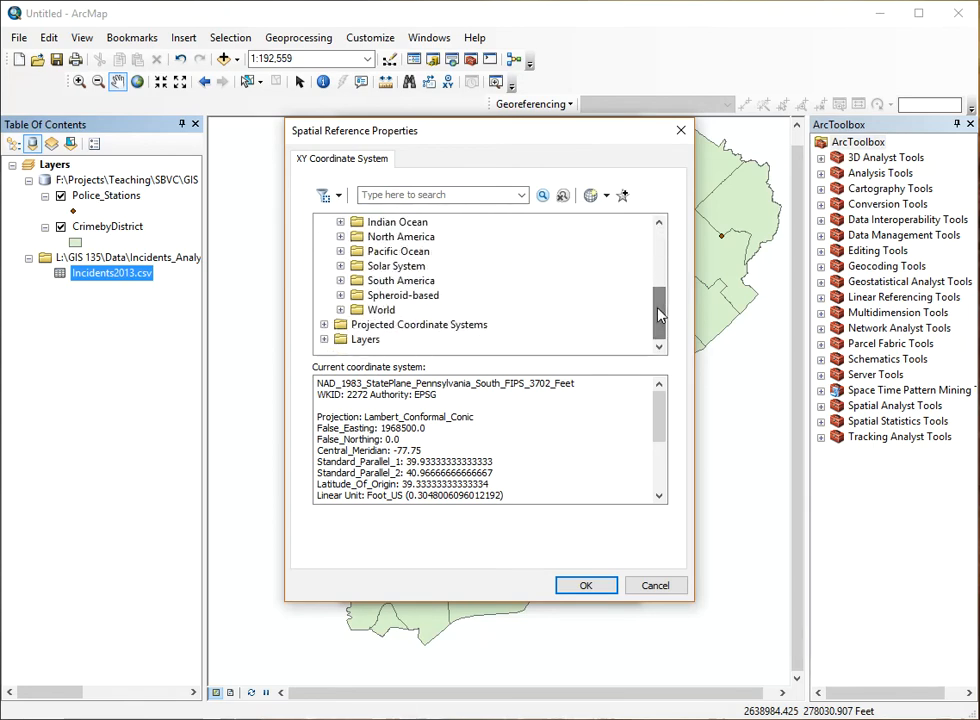
click(339, 310)
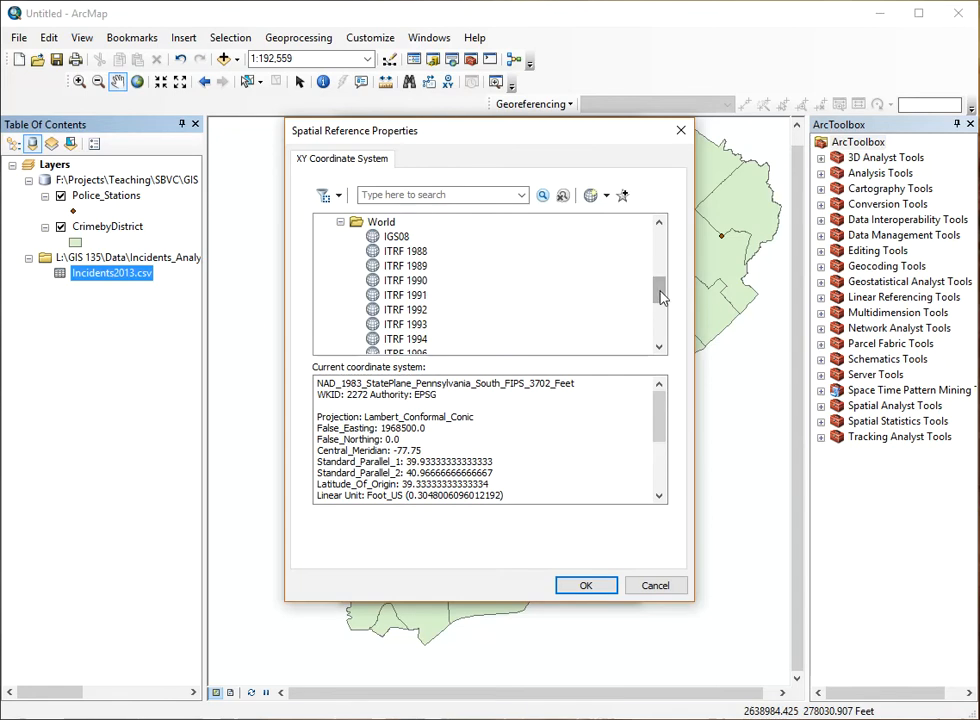
drag(664, 292, 664, 326)
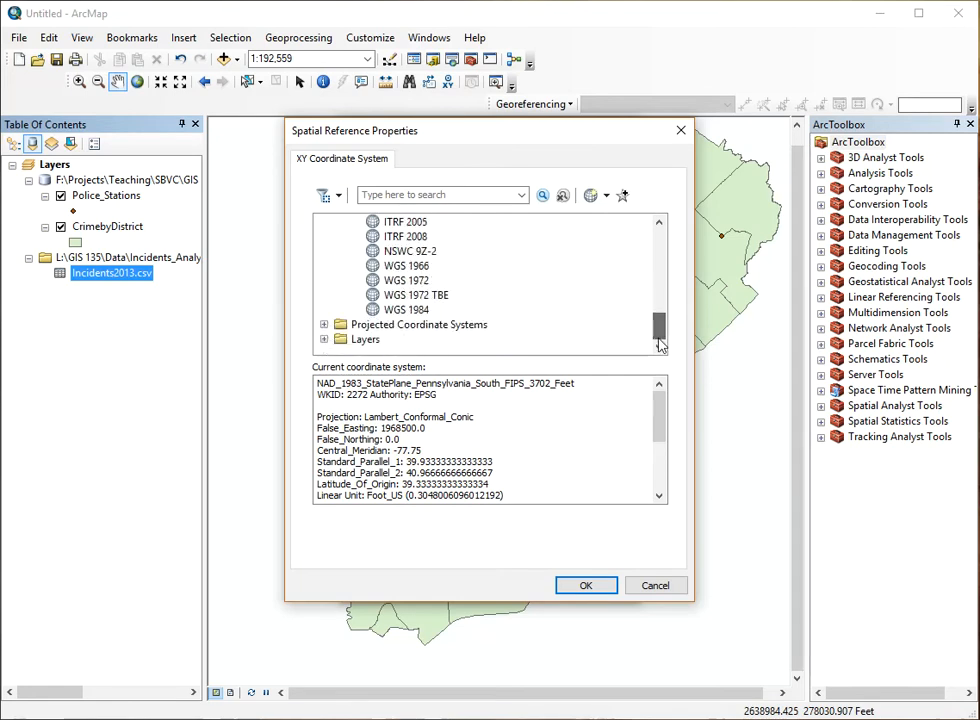
click(392, 310)
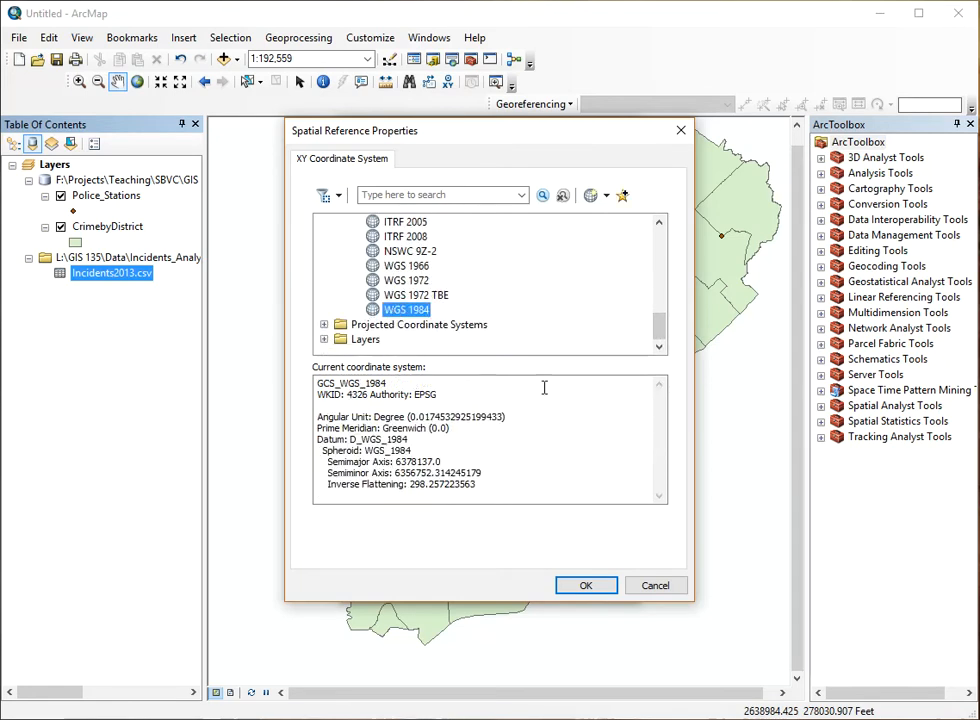
click(586, 586)
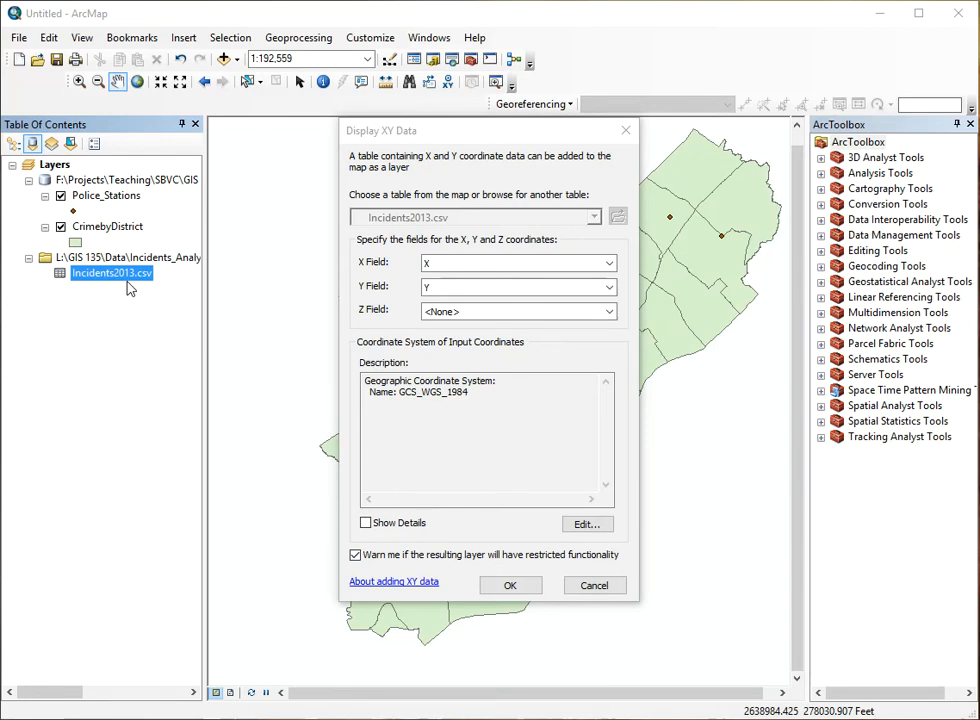
click(500, 590)
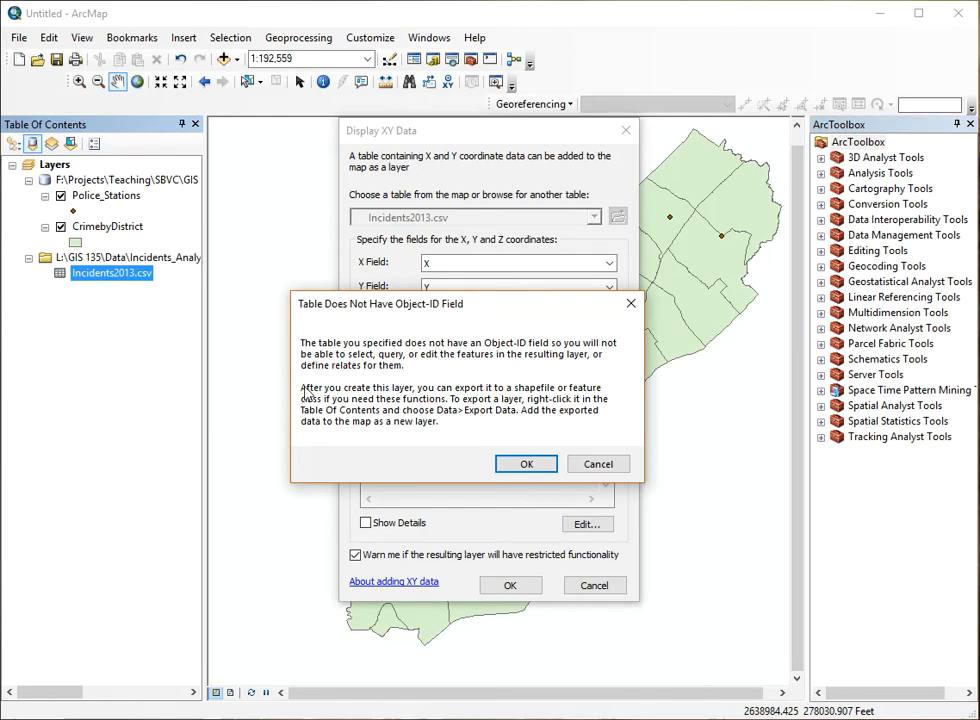
click(516, 466)
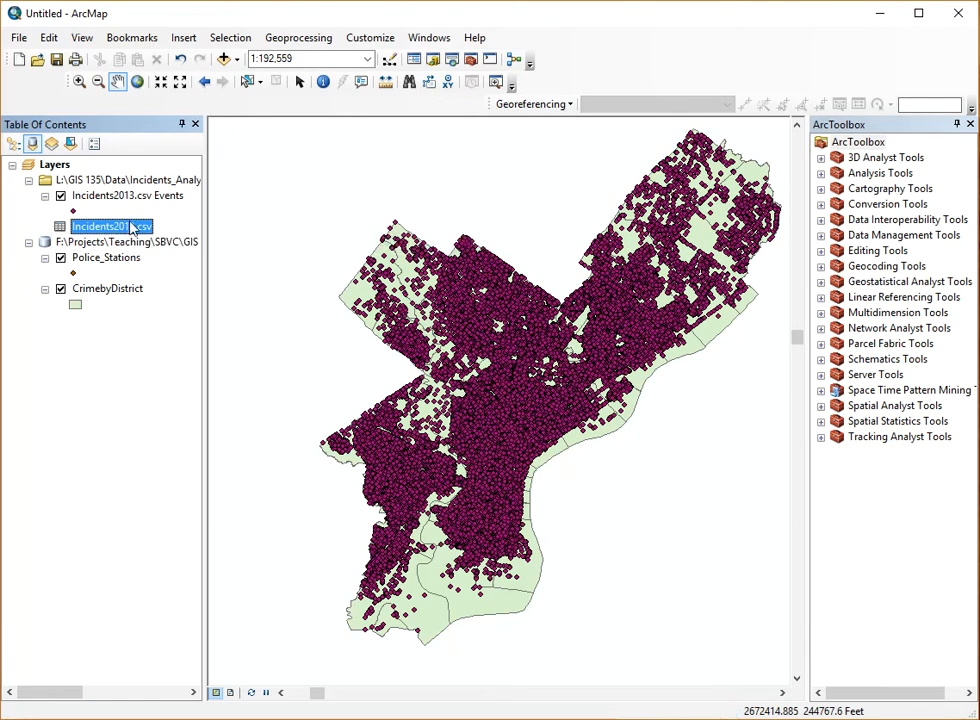
Step: Go to the last record in the Incidents2013.csv table to check its record count, and close the table
right_click(130, 228)
click(145, 238)
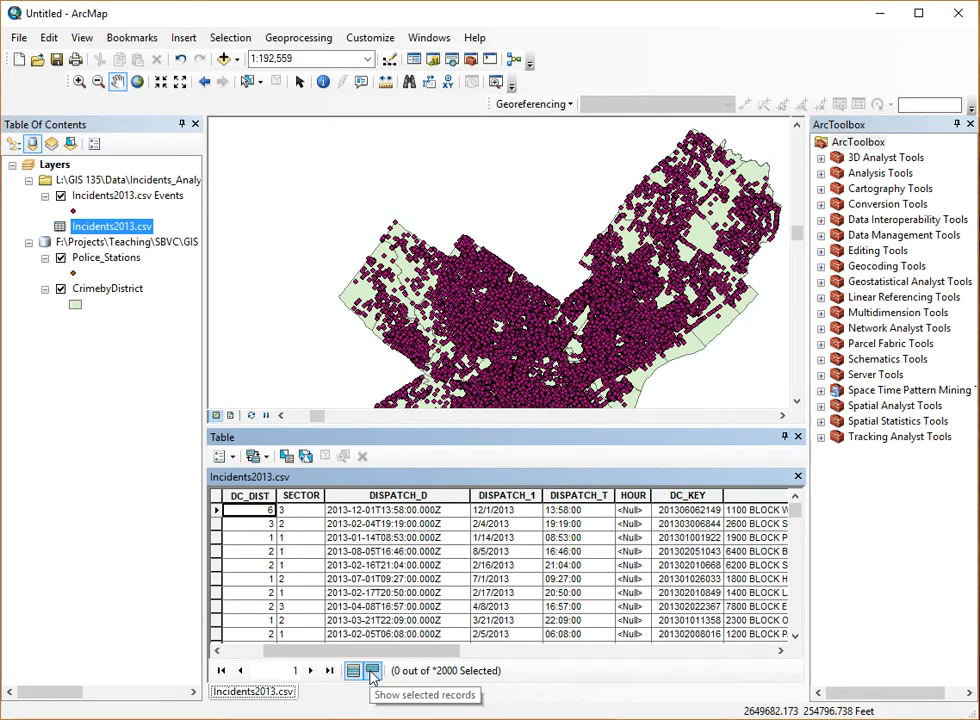
click(330, 670)
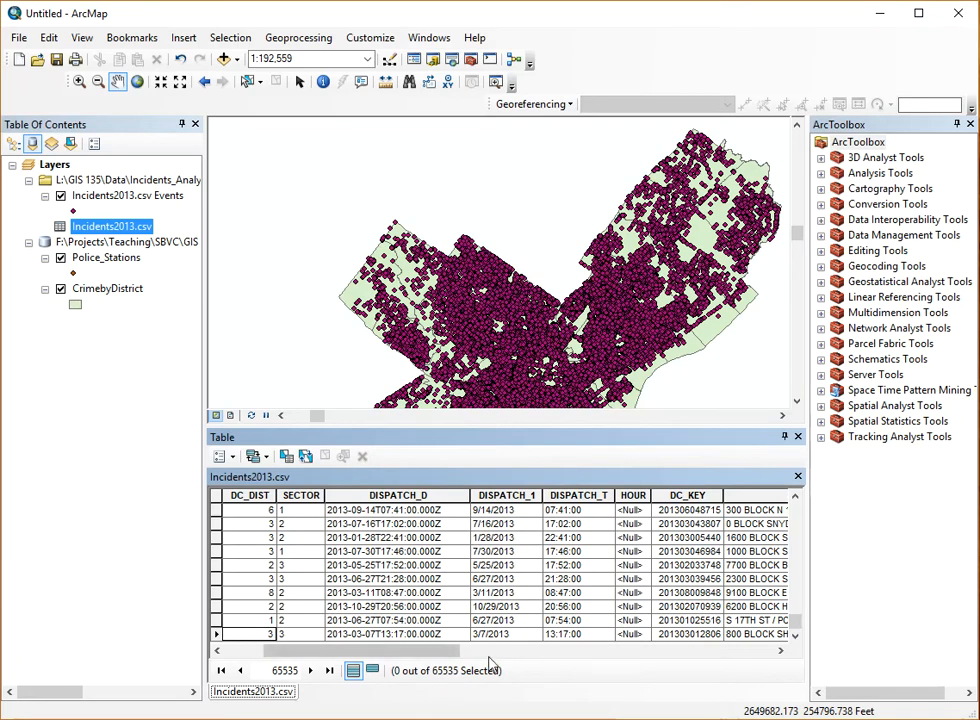
click(798, 437)
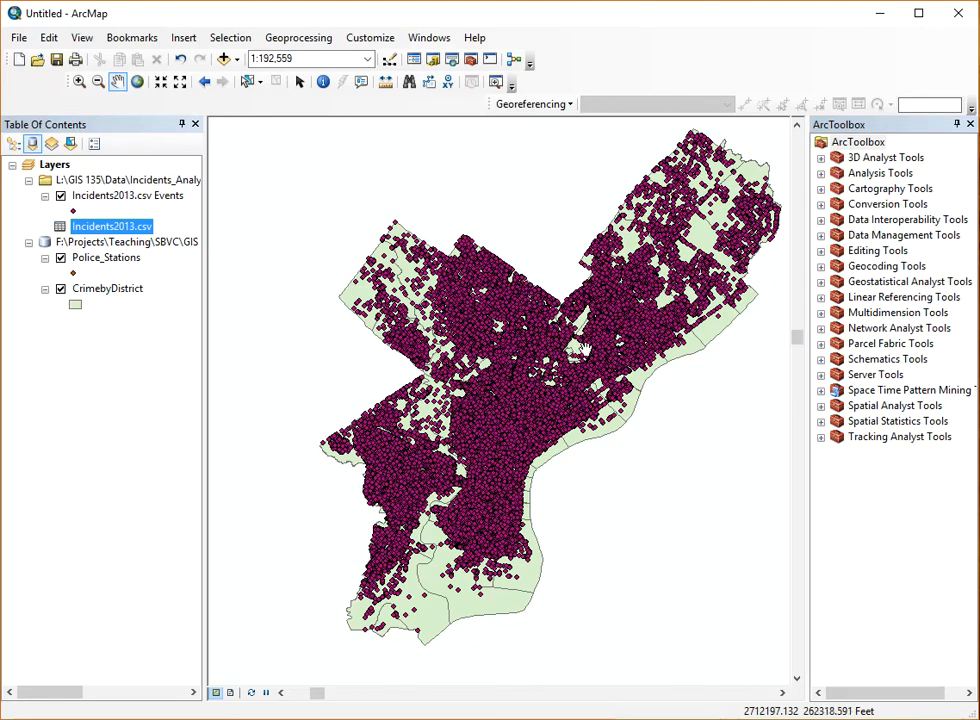
click(171, 212)
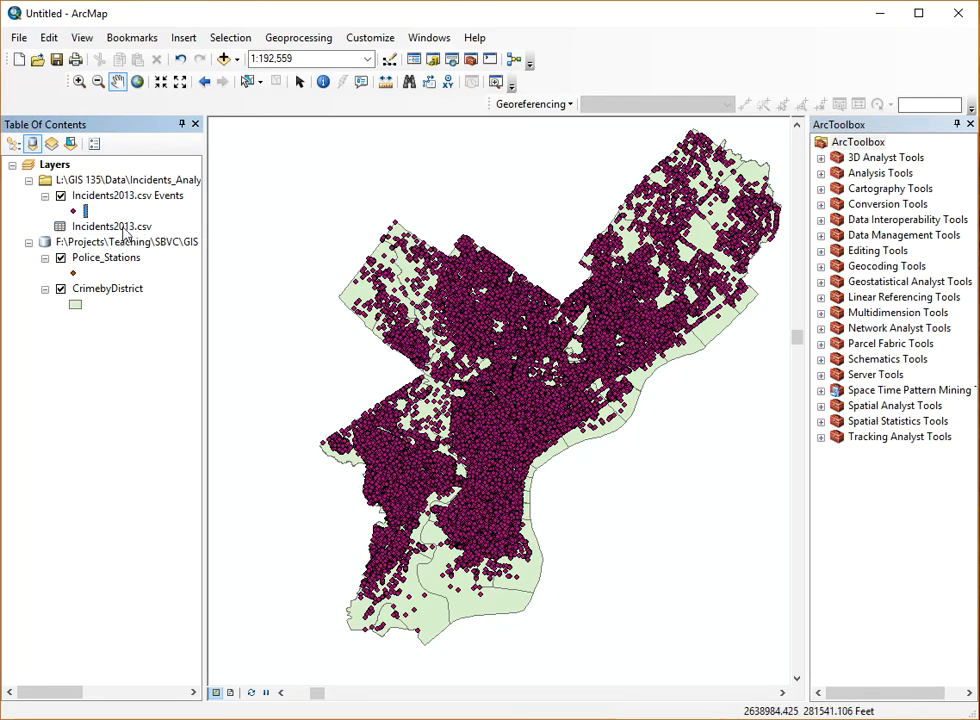
click(162, 198)
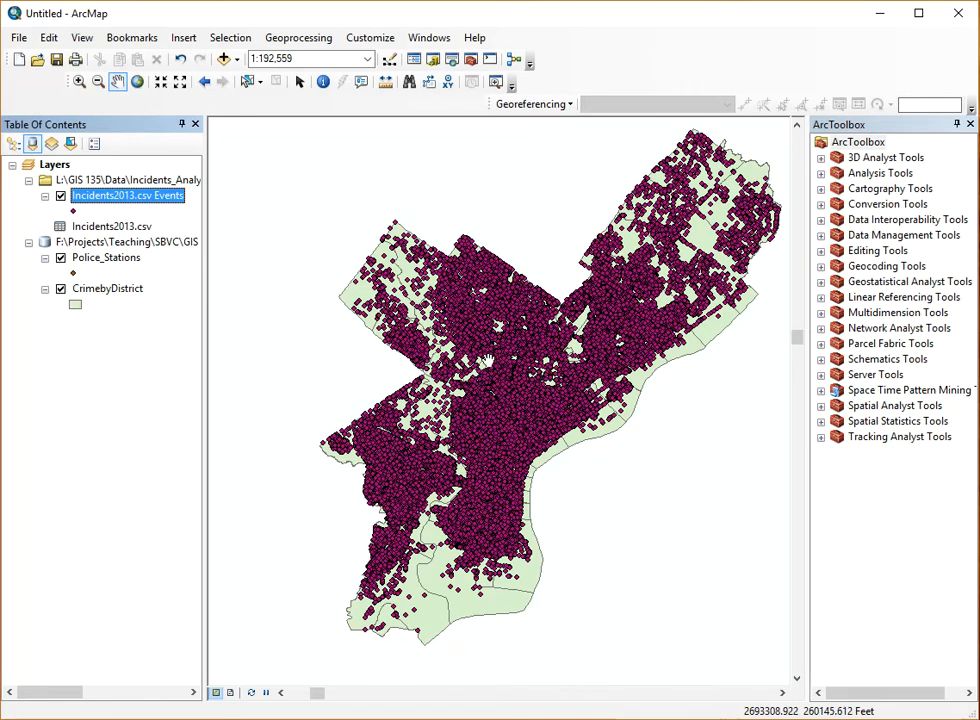
click(110, 290)
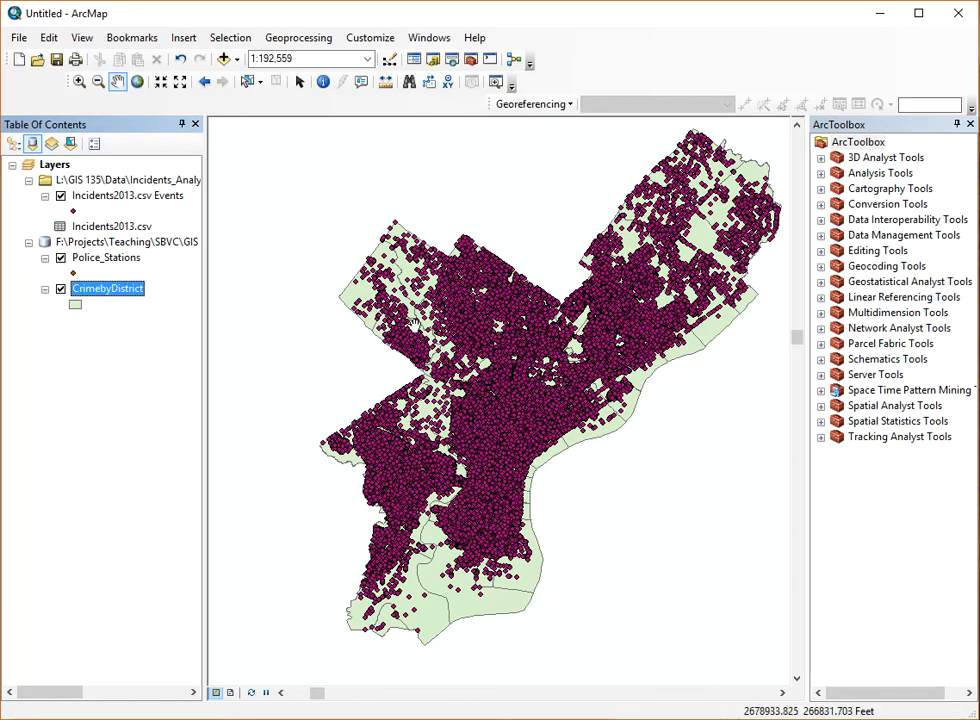
click(157, 200)
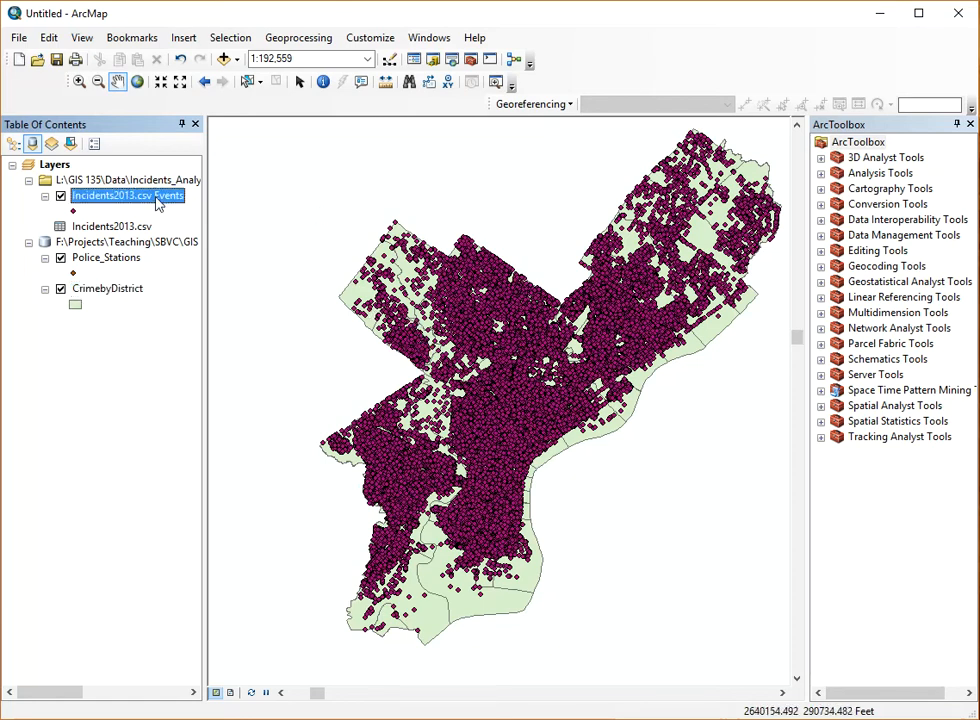
Step: Check the current coordinate system in the Layers data frame's properties without changing anything
double_click(58, 166)
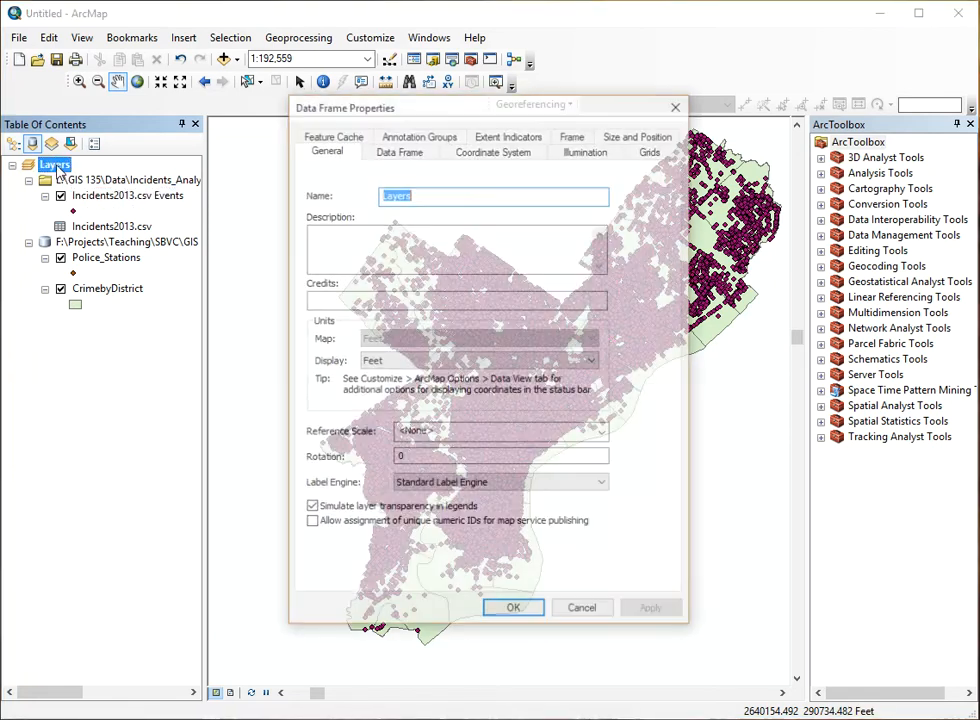
click(458, 150)
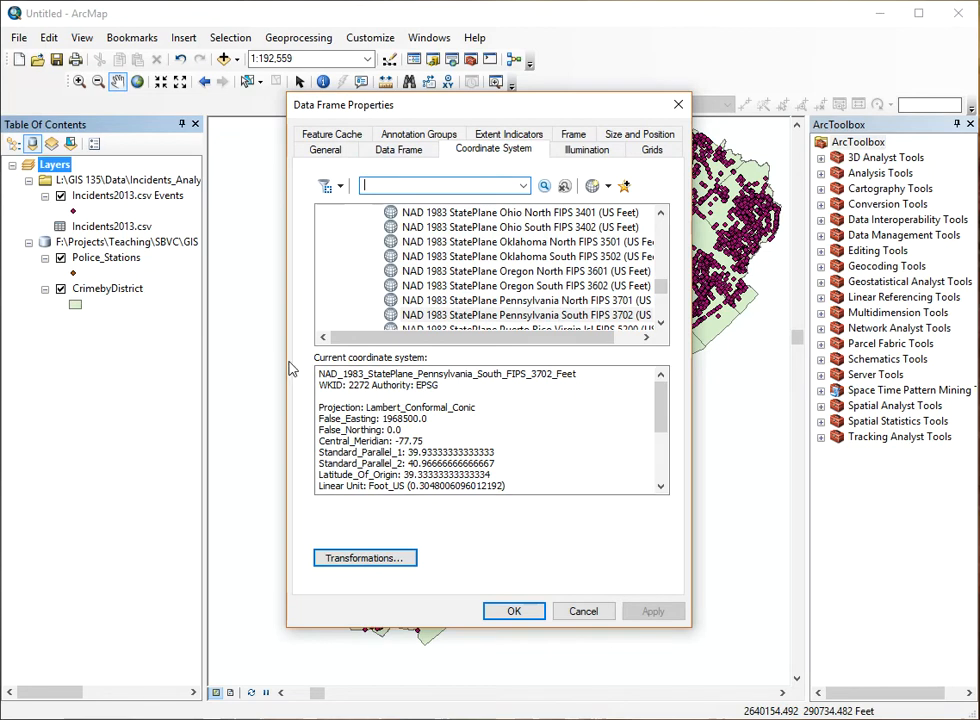
drag(320, 372, 493, 378)
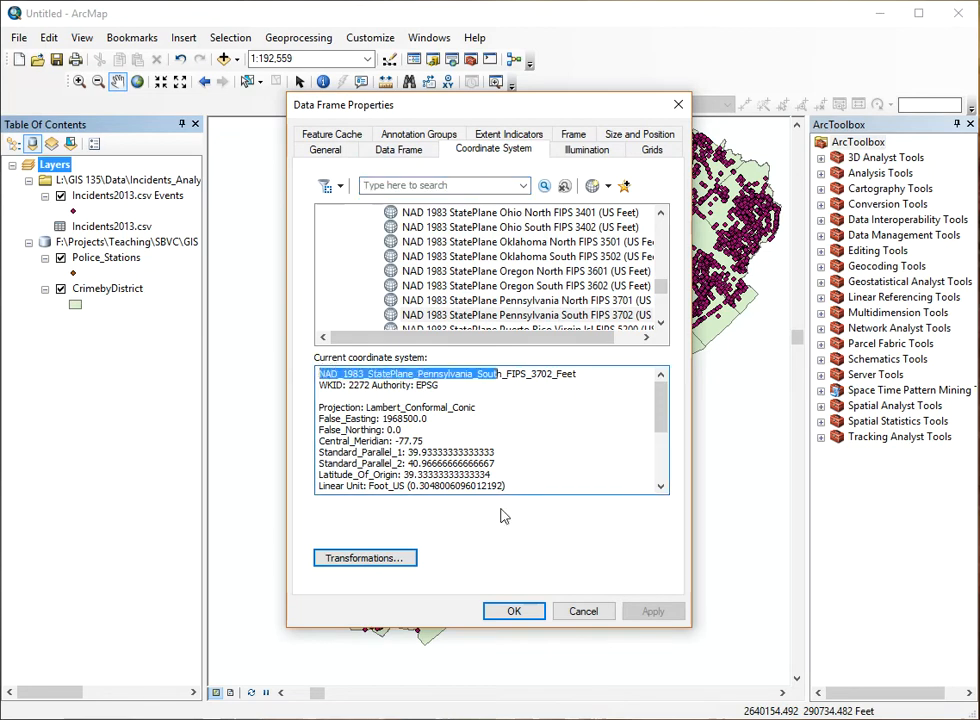
click(585, 611)
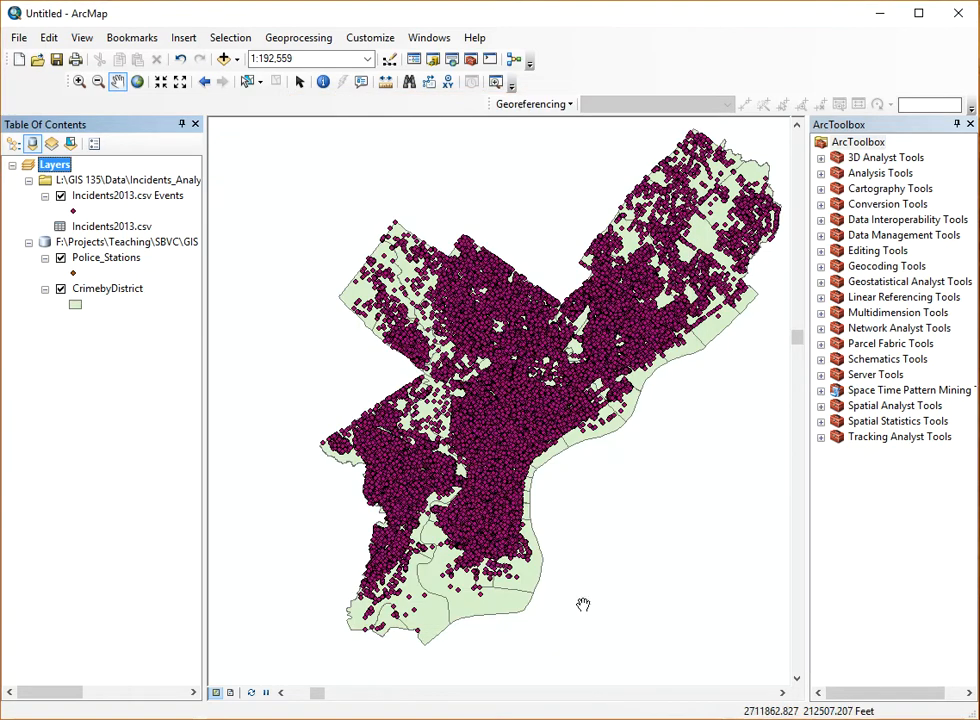
Step: Start a data export of all features from the Incidents2013.csv Events layer
click(155, 200)
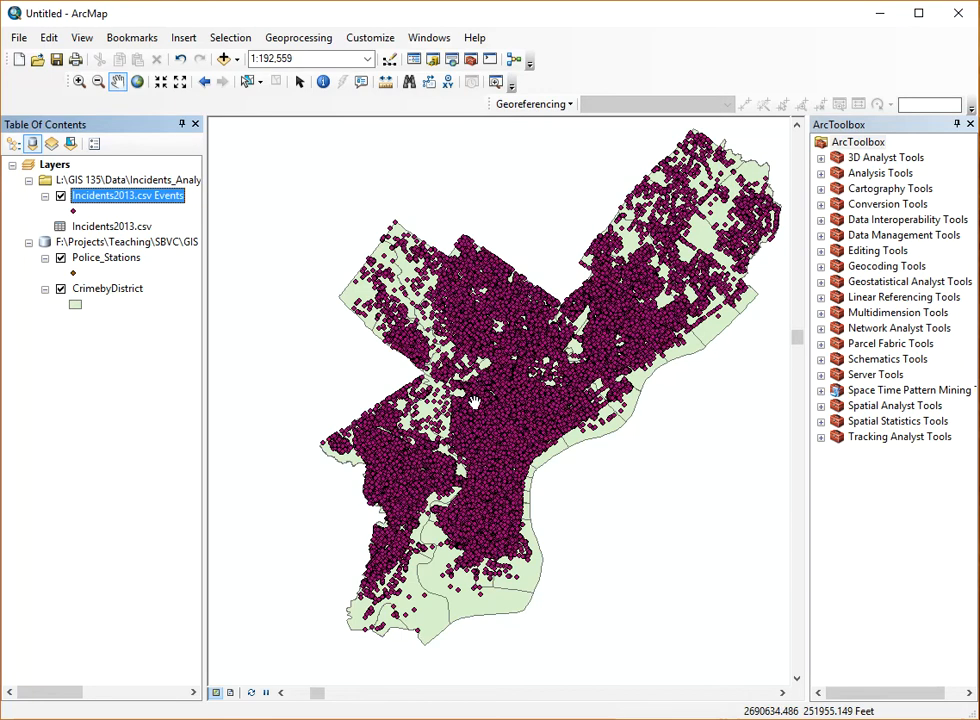
right_click(108, 204)
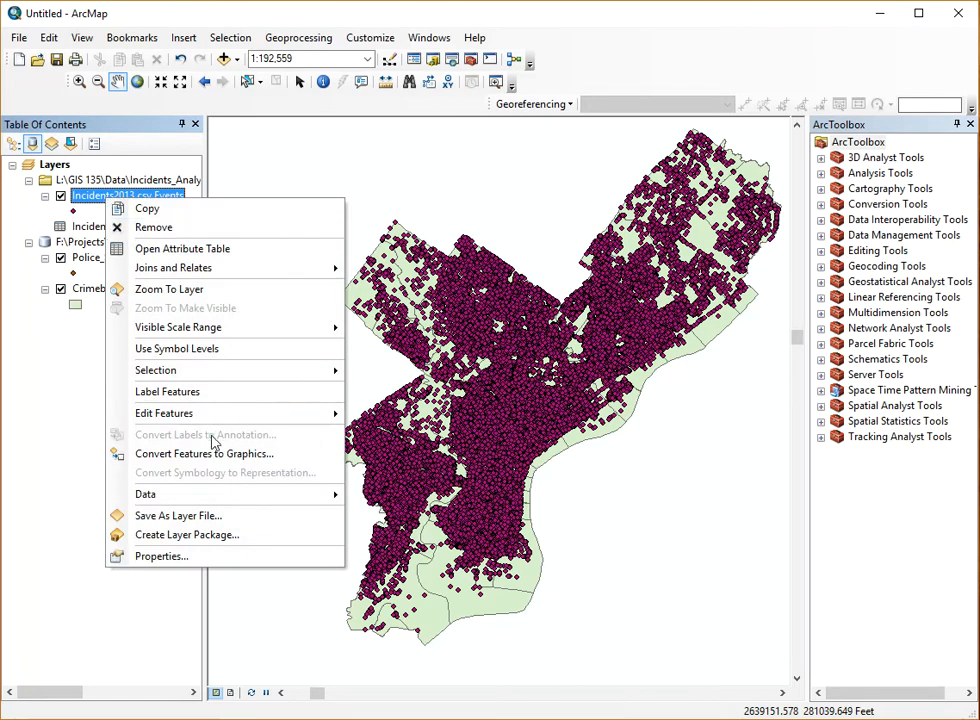
mouse_move(246, 495)
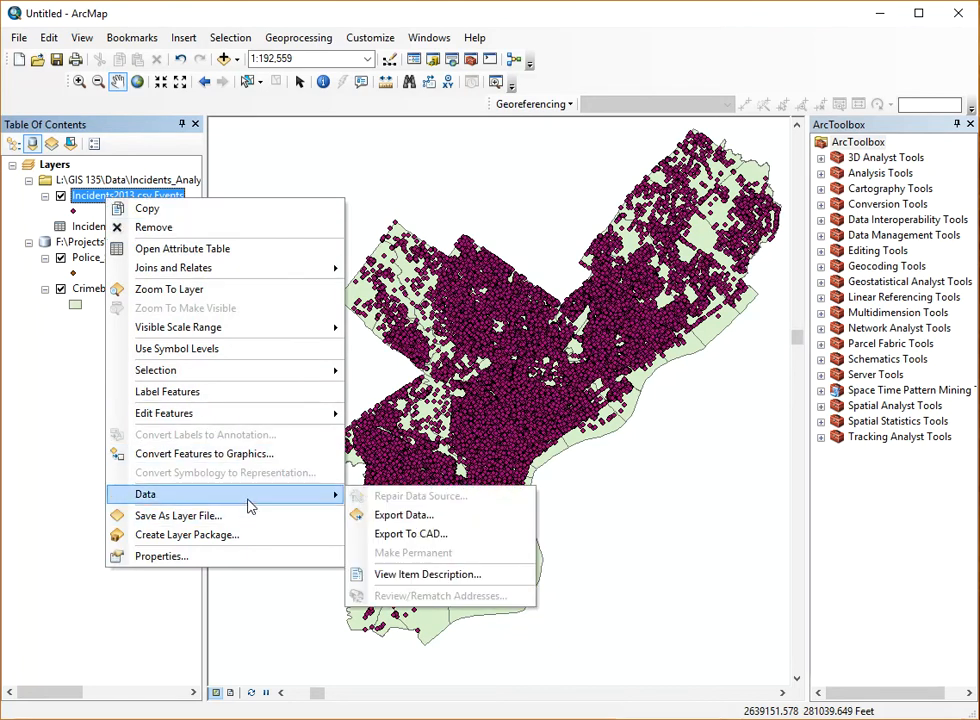
click(406, 514)
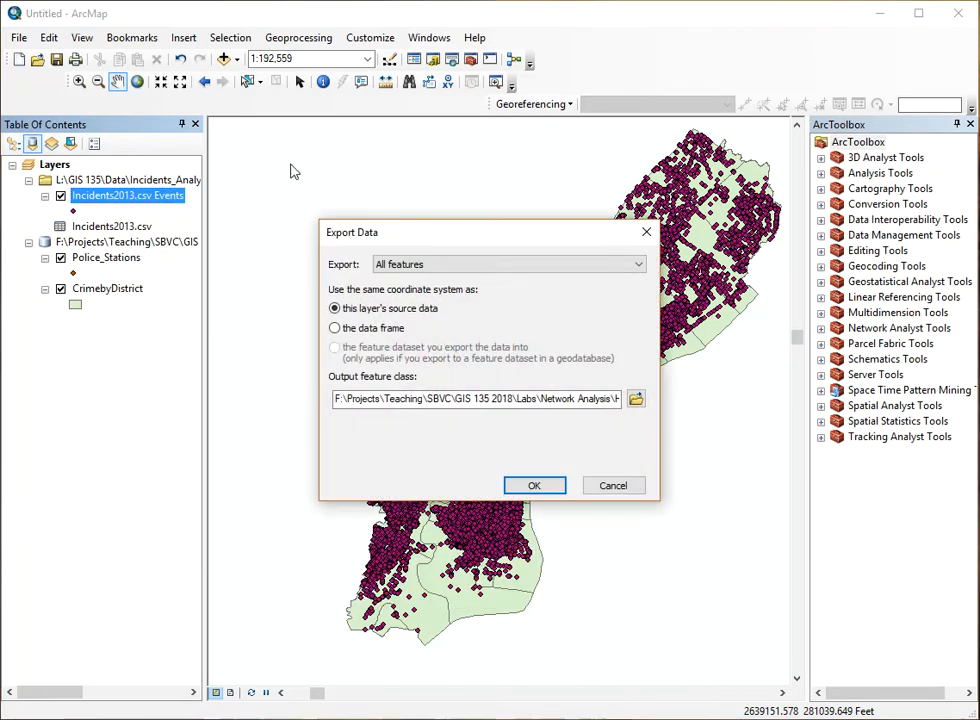
drag(436, 252, 536, 185)
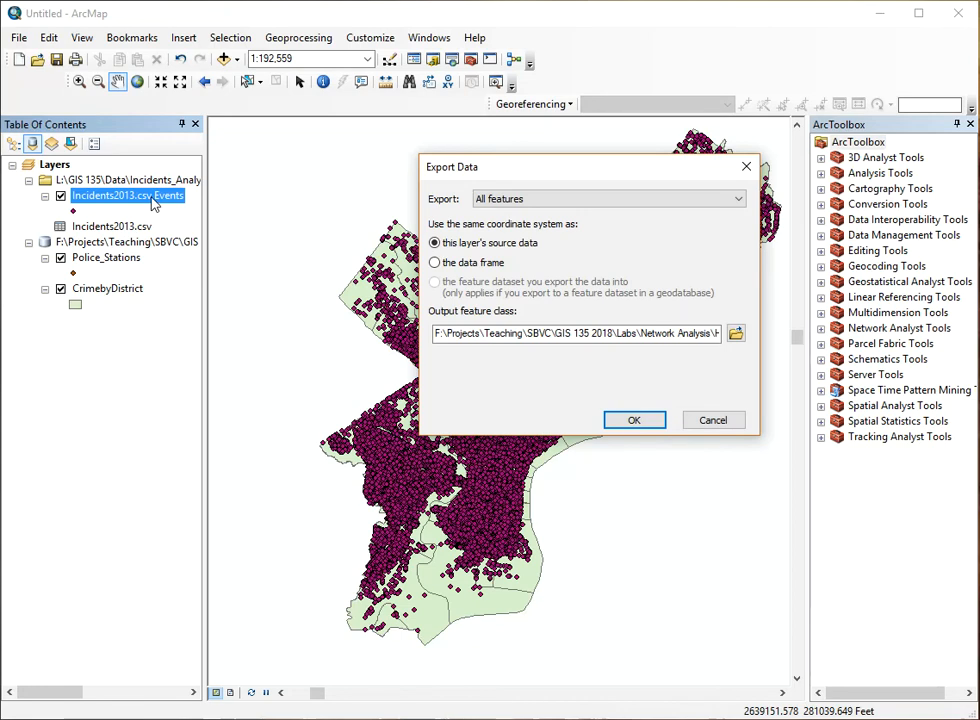
Step: Set the output feature class to Incidents2013 in IncidentsDatabase.gdb, inside the Week5 lab's Incidents_Analysis2013 folder
click(736, 335)
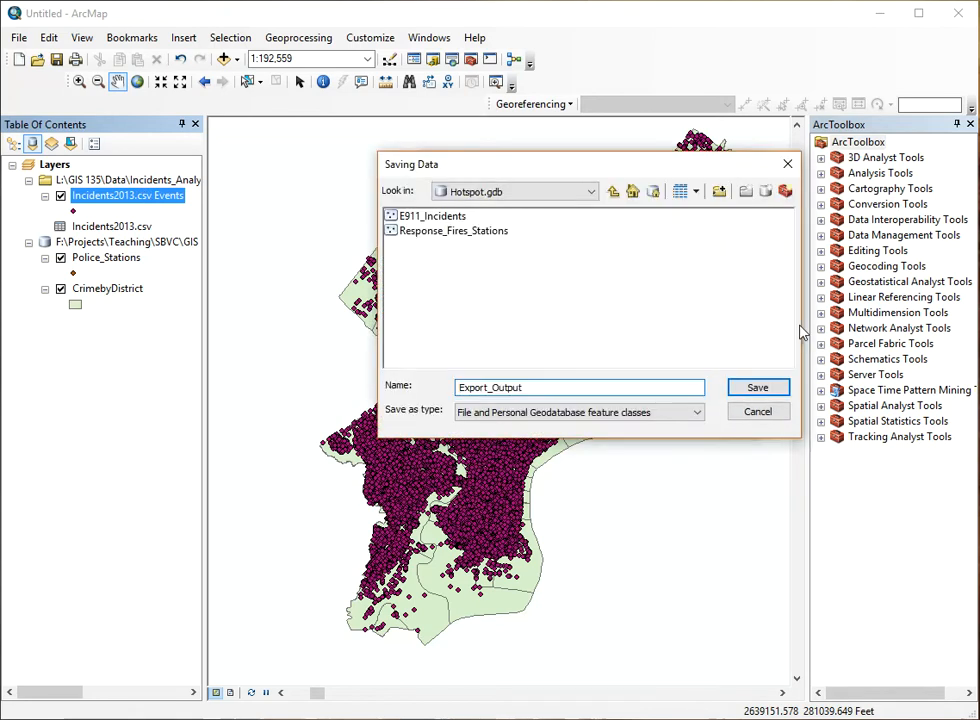
click(613, 191)
click(613, 191)
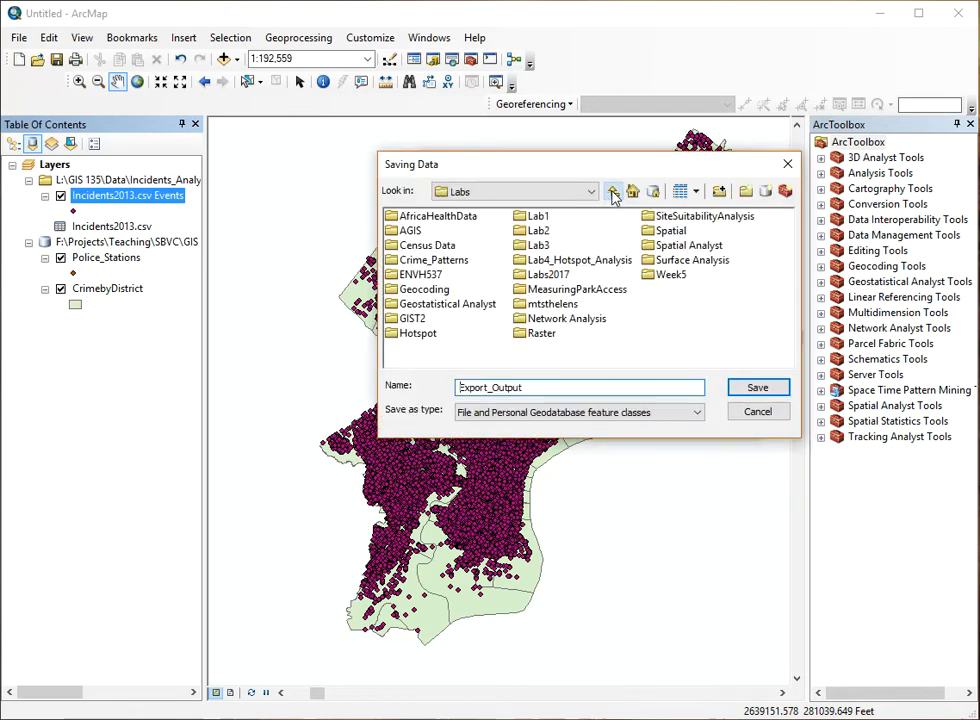
double_click(673, 275)
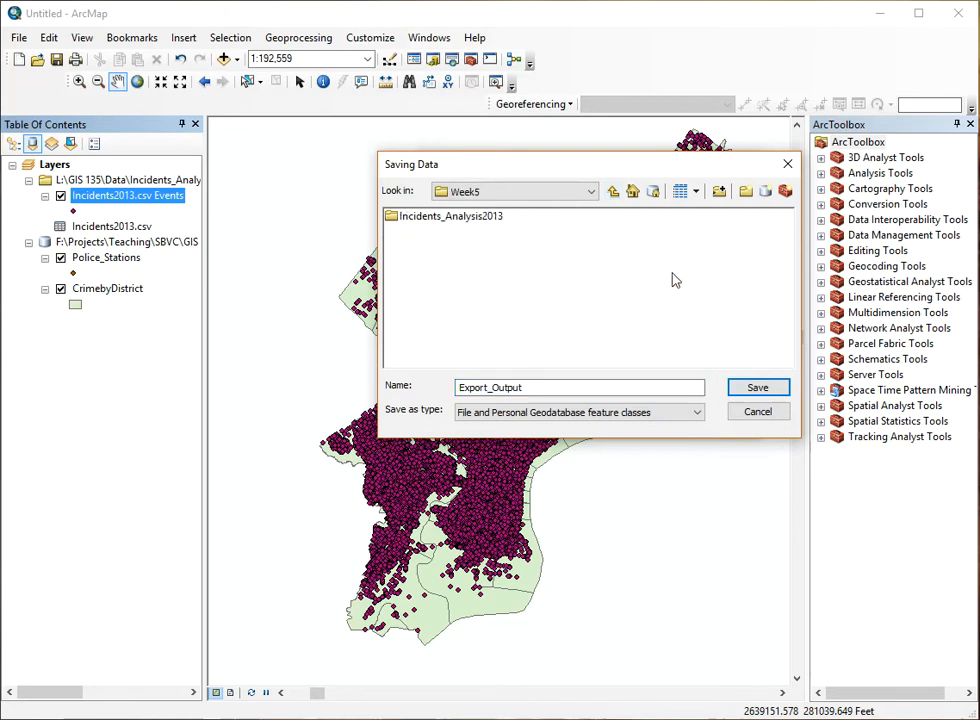
click(497, 220)
double_click(500, 216)
click(442, 224)
double_click(442, 218)
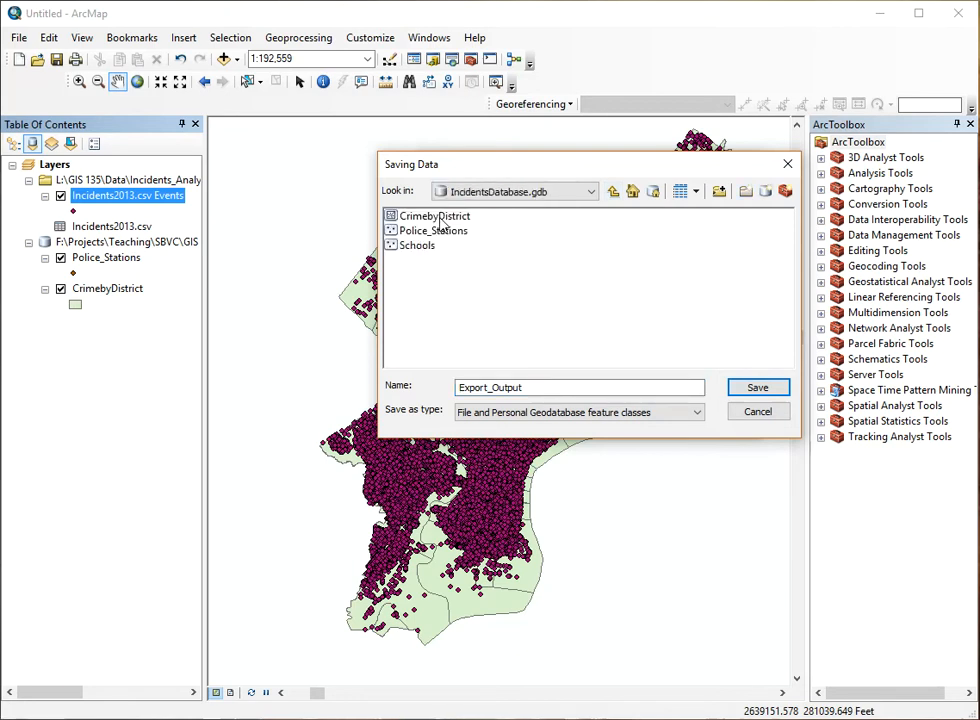
double_click(537, 386)
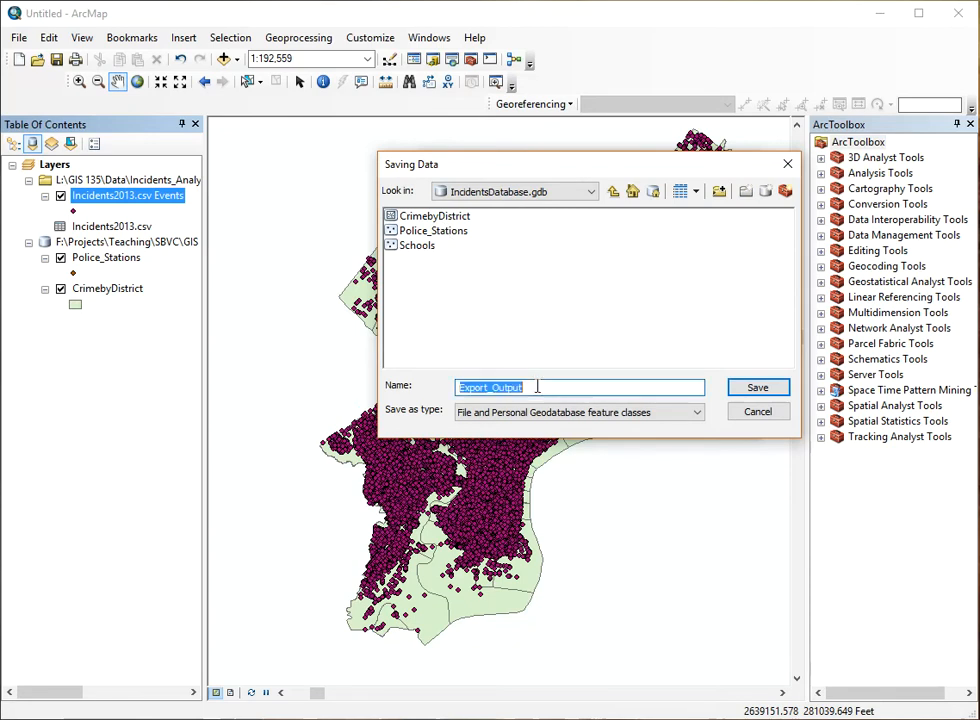
text(Incidents2013)
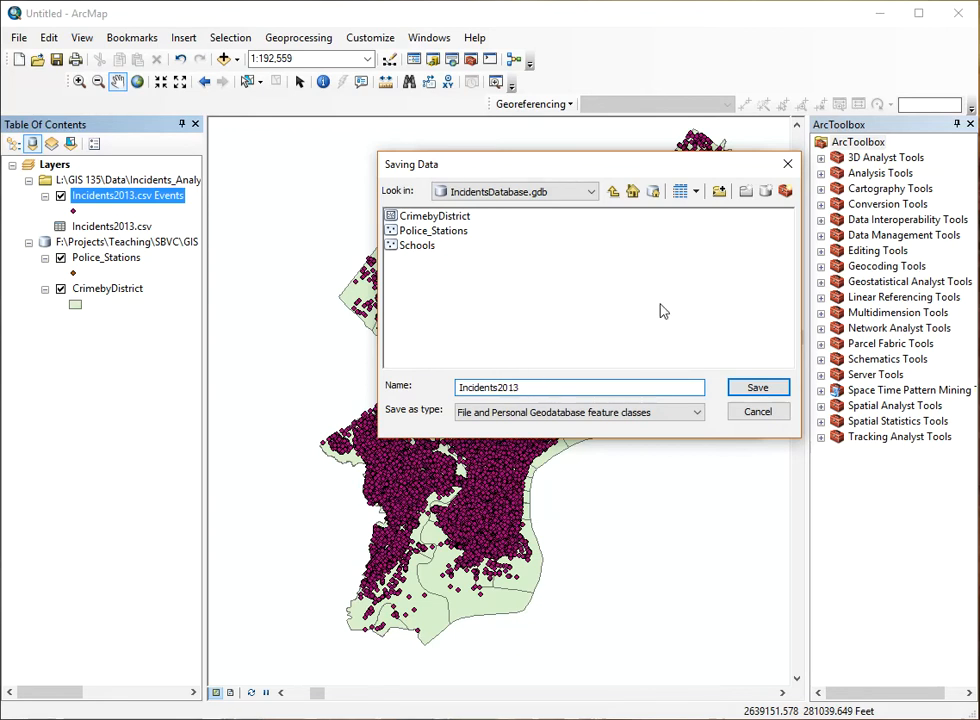
click(756, 387)
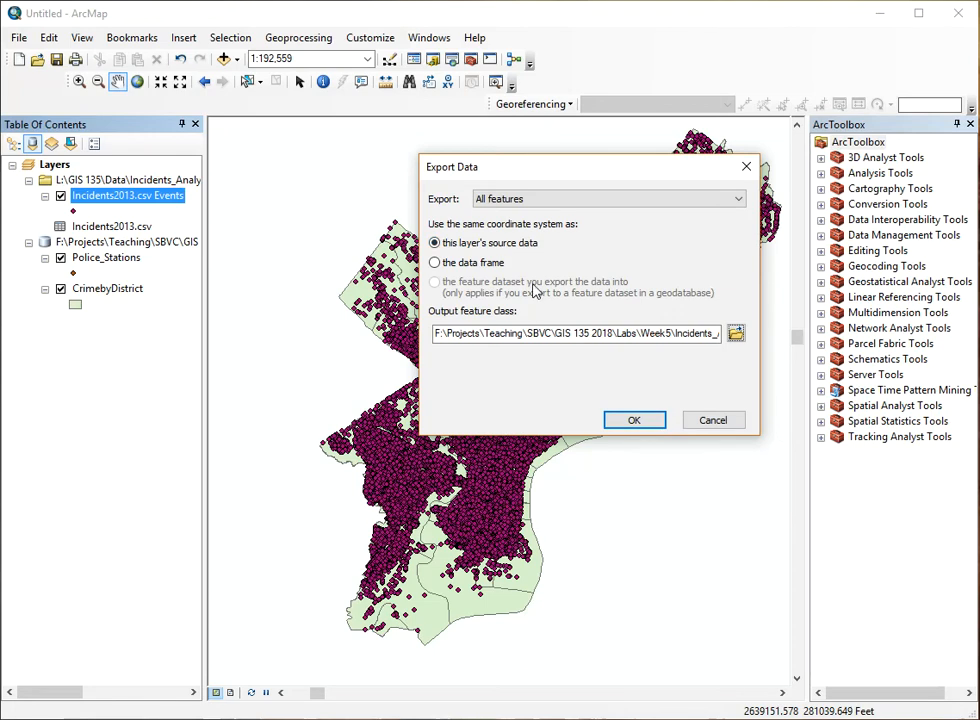
Step: Export the incident points using the data frame's coordinate system and add the exported feature class to the map
click(436, 262)
click(632, 420)
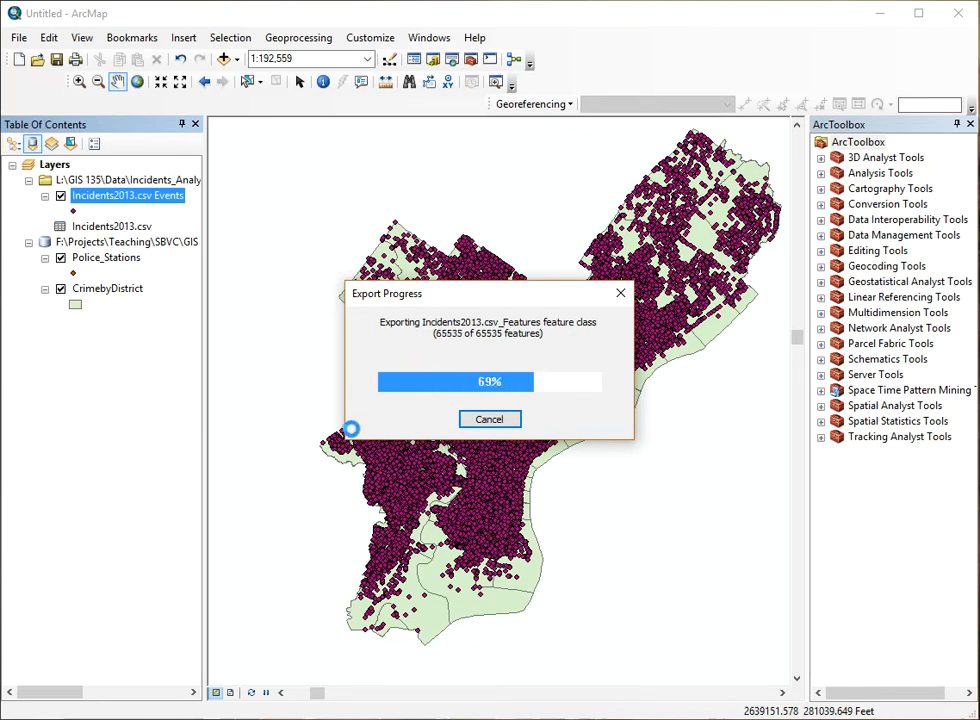
click(524, 432)
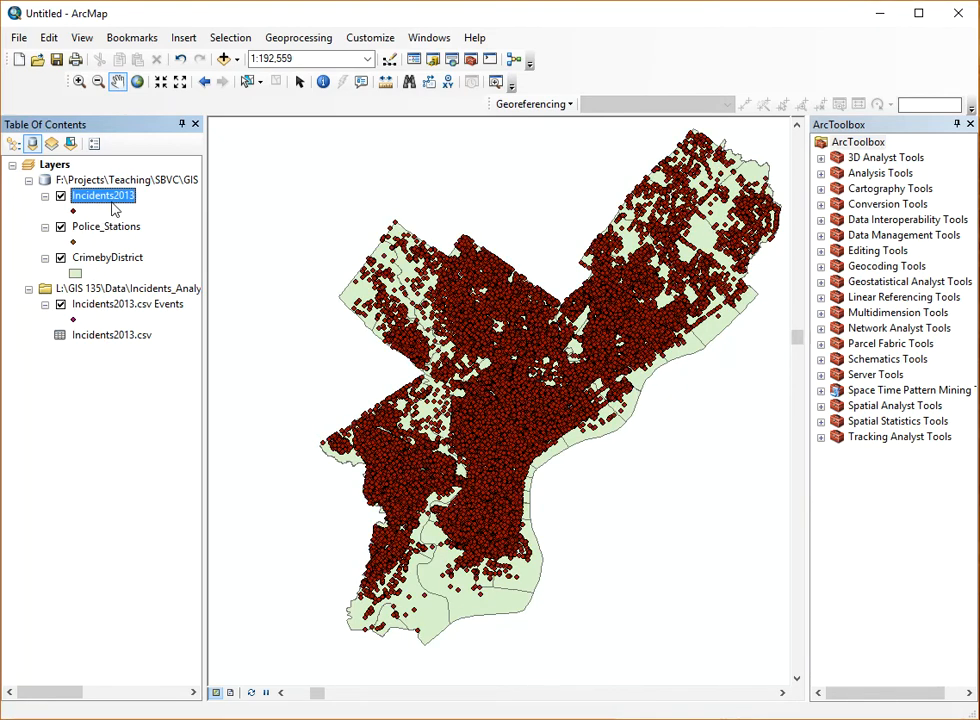
Step: Hide the Incidents2013.csv Events layer and check the projected coordinate system in the Incidents2013 layer's source properties
click(62, 305)
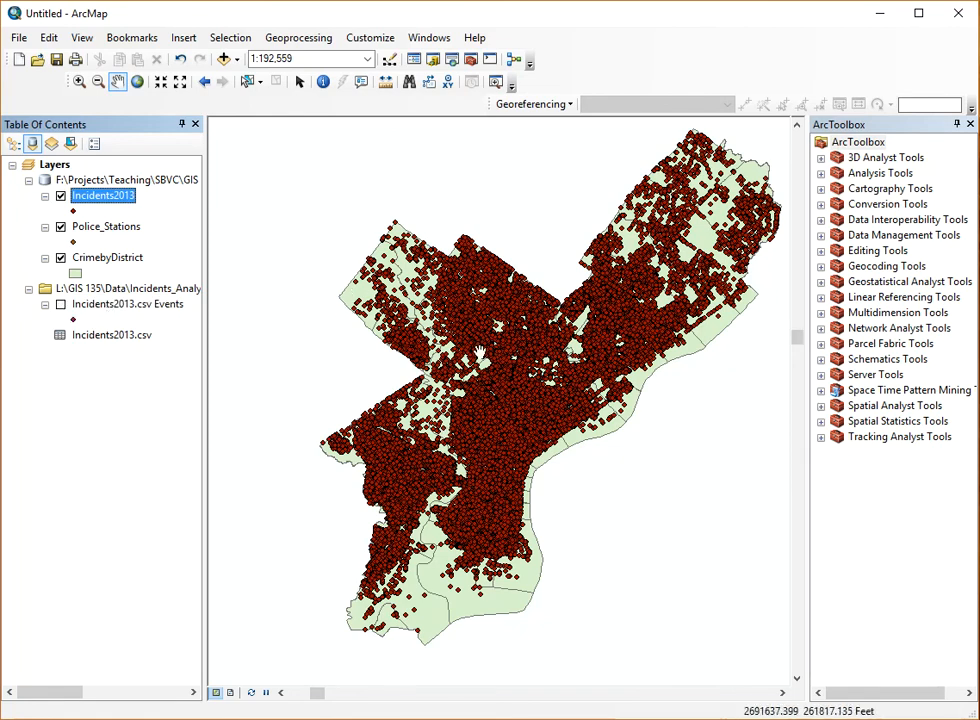
double_click(103, 196)
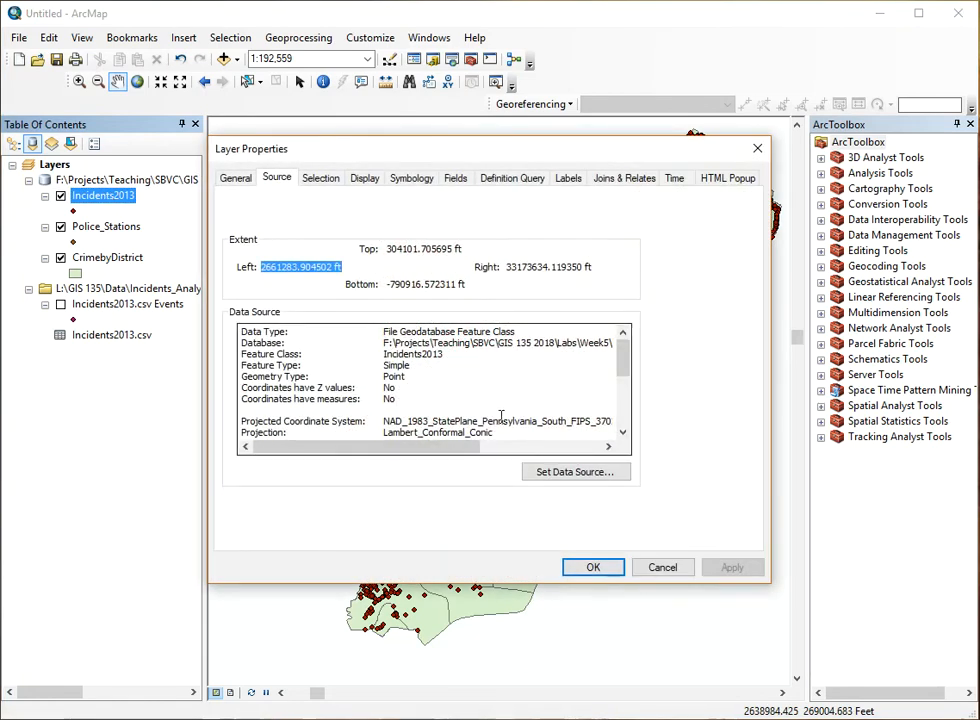
drag(383, 421, 612, 424)
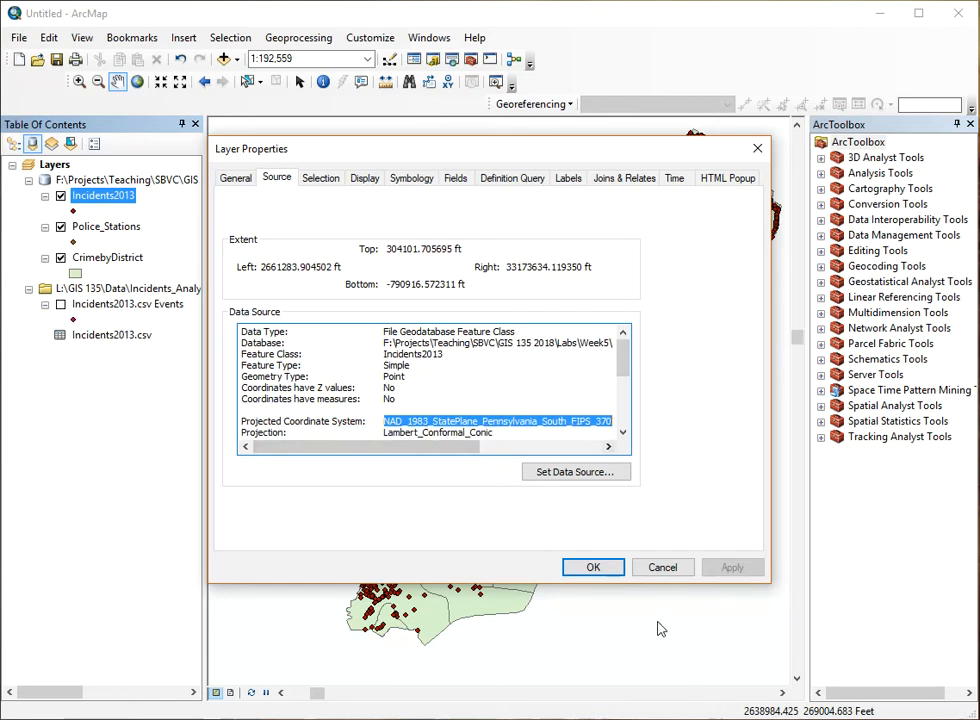
click(634, 567)
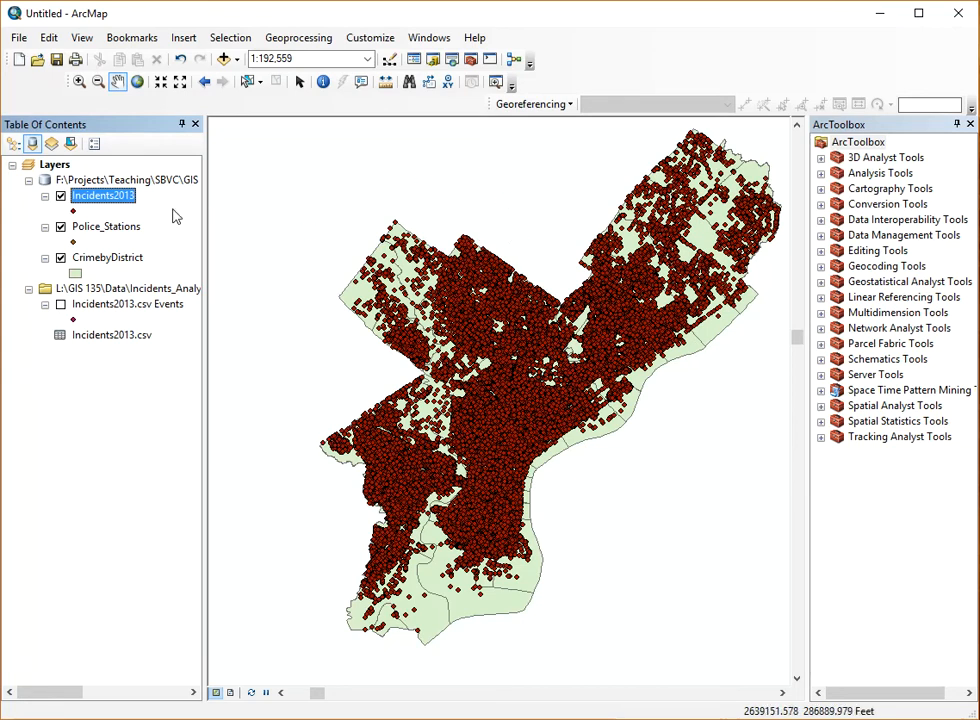
Step: Open a new empty model in ModelBuilder and enlarge and reposition its window over the map
click(513, 62)
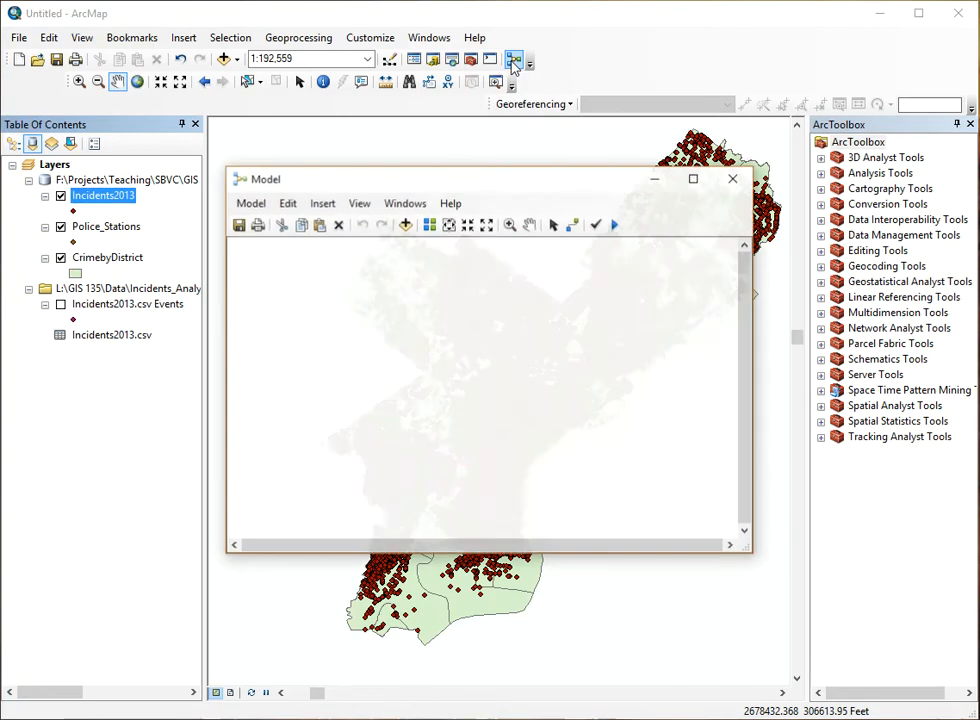
drag(752, 337, 847, 326)
drag(558, 182, 575, 144)
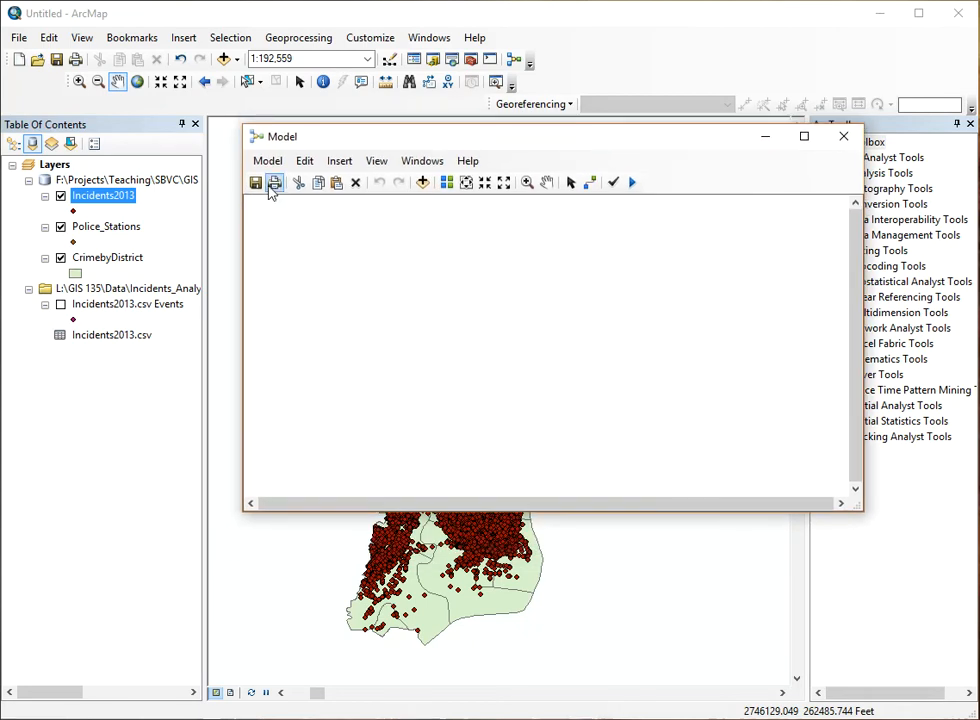
drag(240, 472, 222, 471)
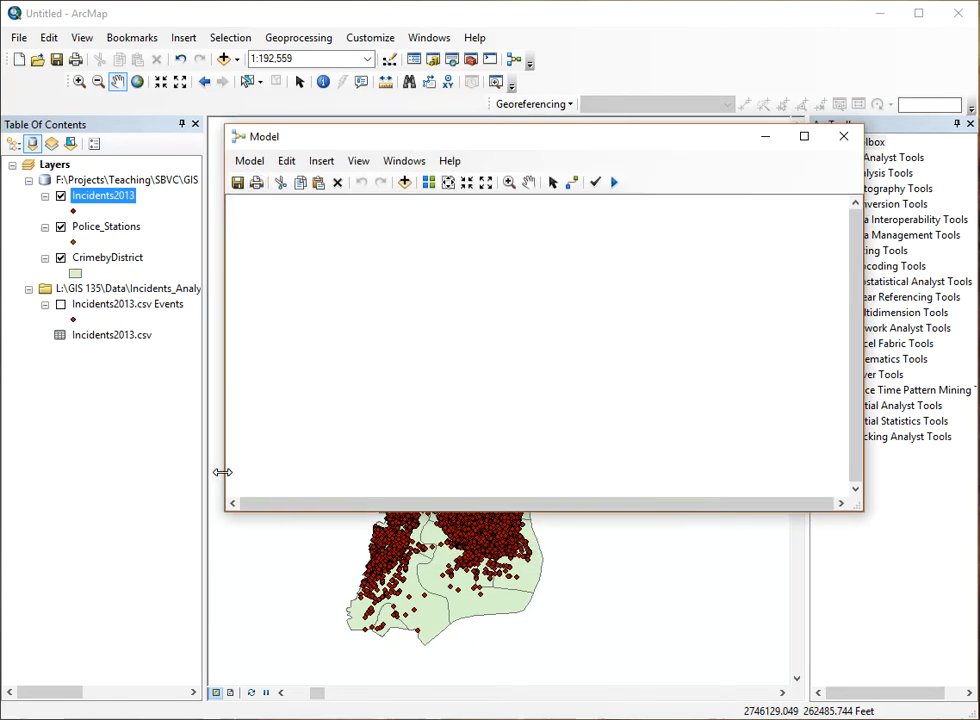
click(242, 162)
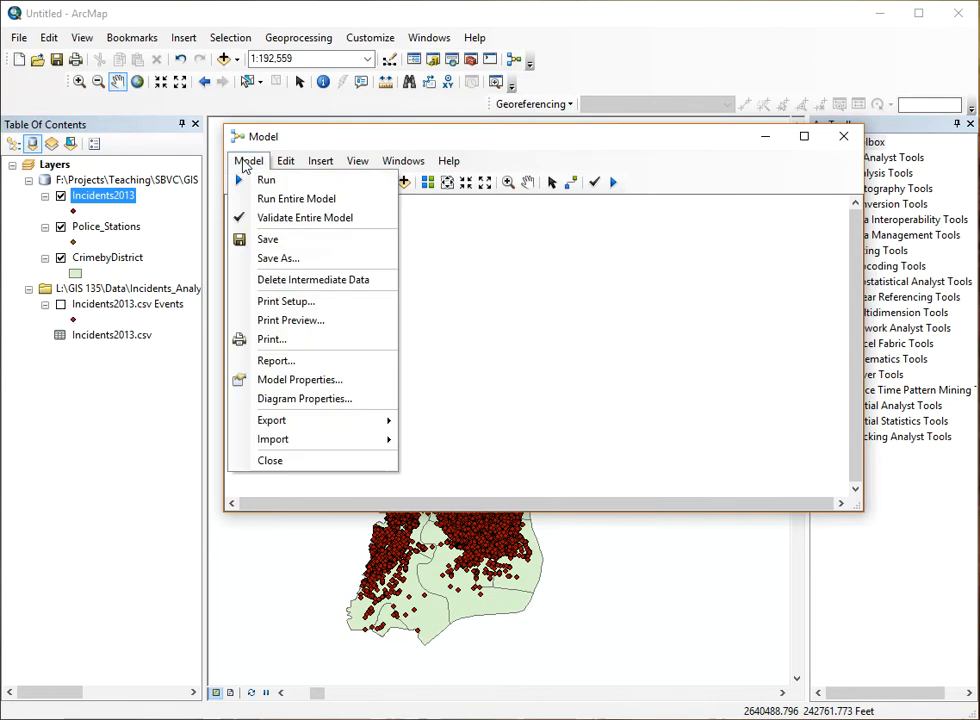
click(349, 399)
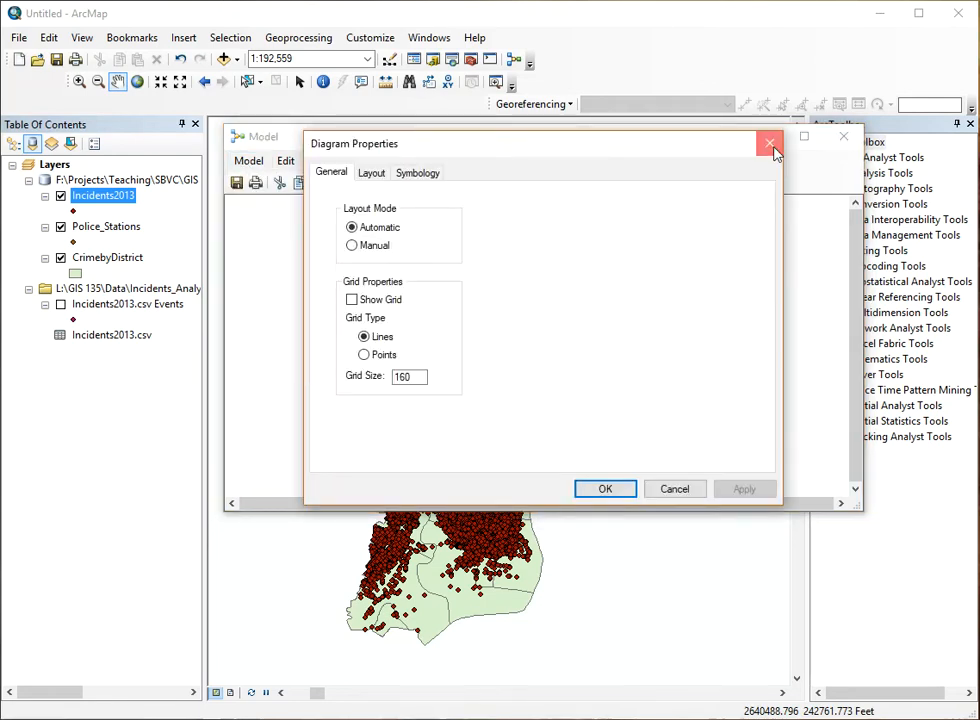
click(770, 143)
Step: Name the model 2013Incidents and label it 2013 Incidents Analysis in the model properties
click(250, 161)
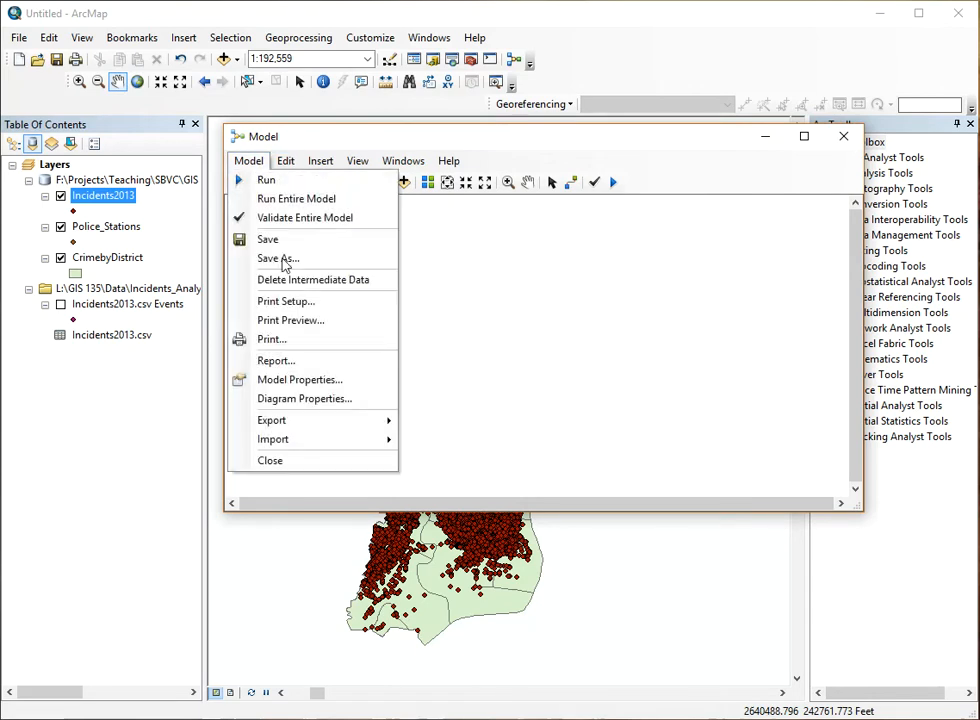
click(292, 379)
click(372, 156)
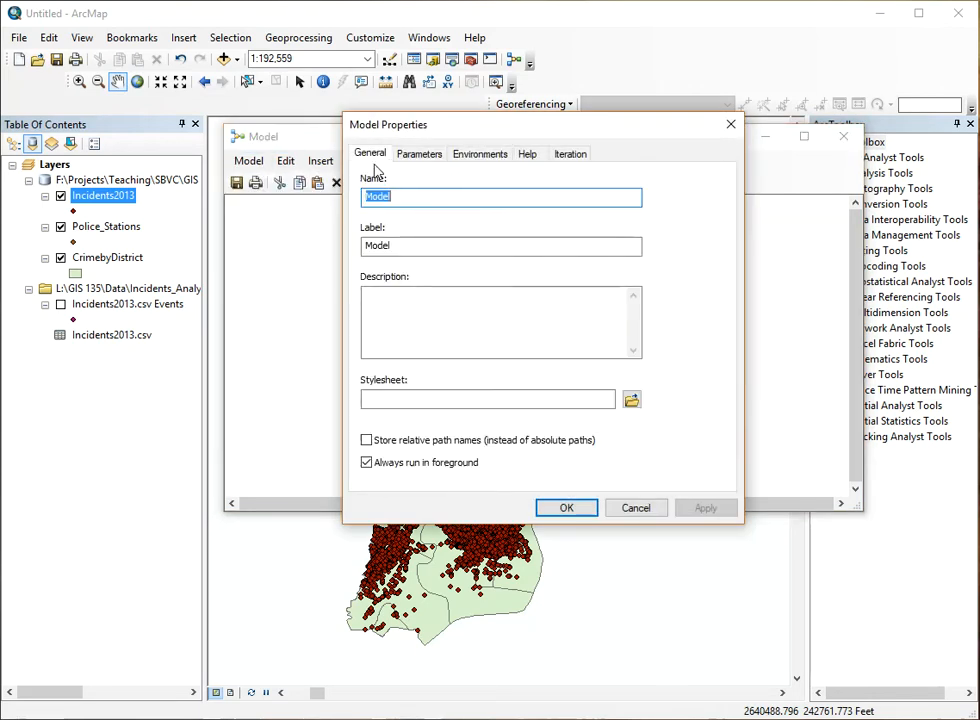
key(BackSpace)
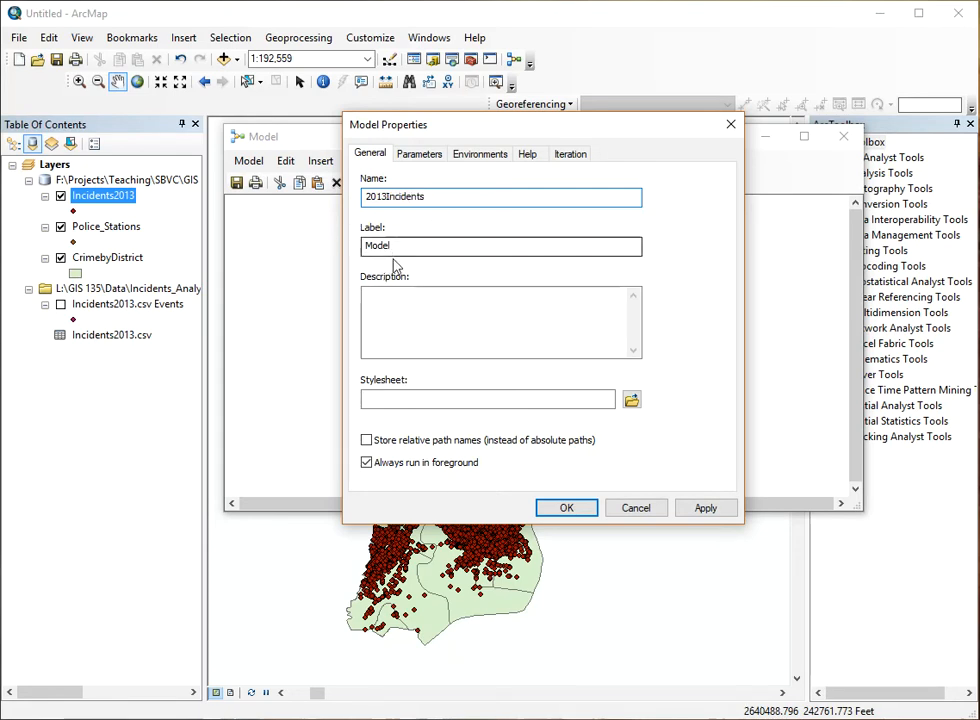
drag(402, 245, 363, 243)
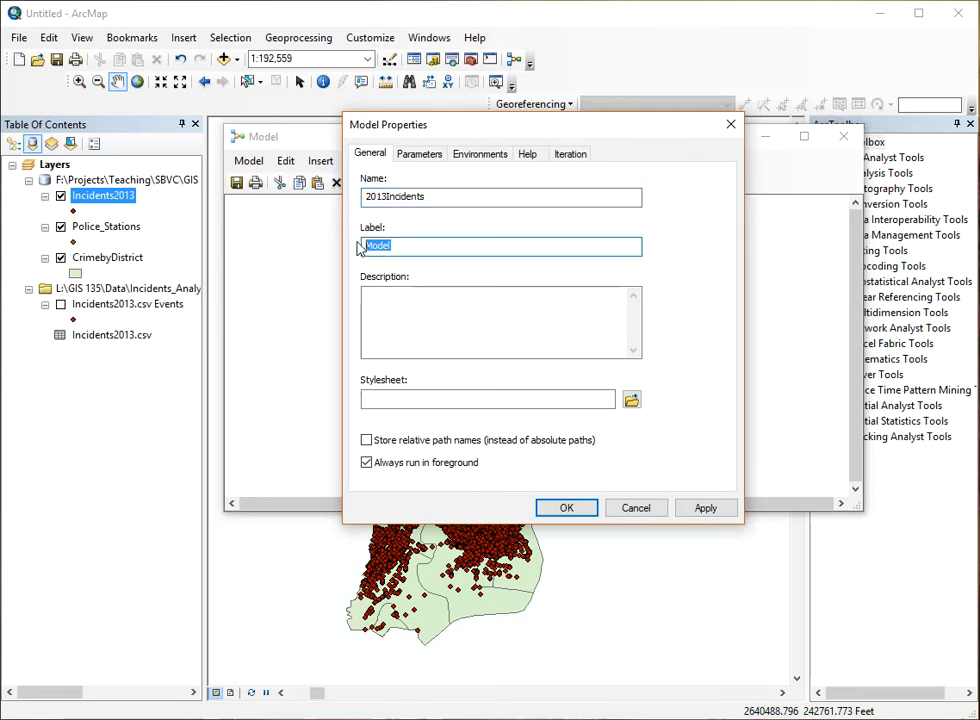
text(20)
text(13 Incidents)
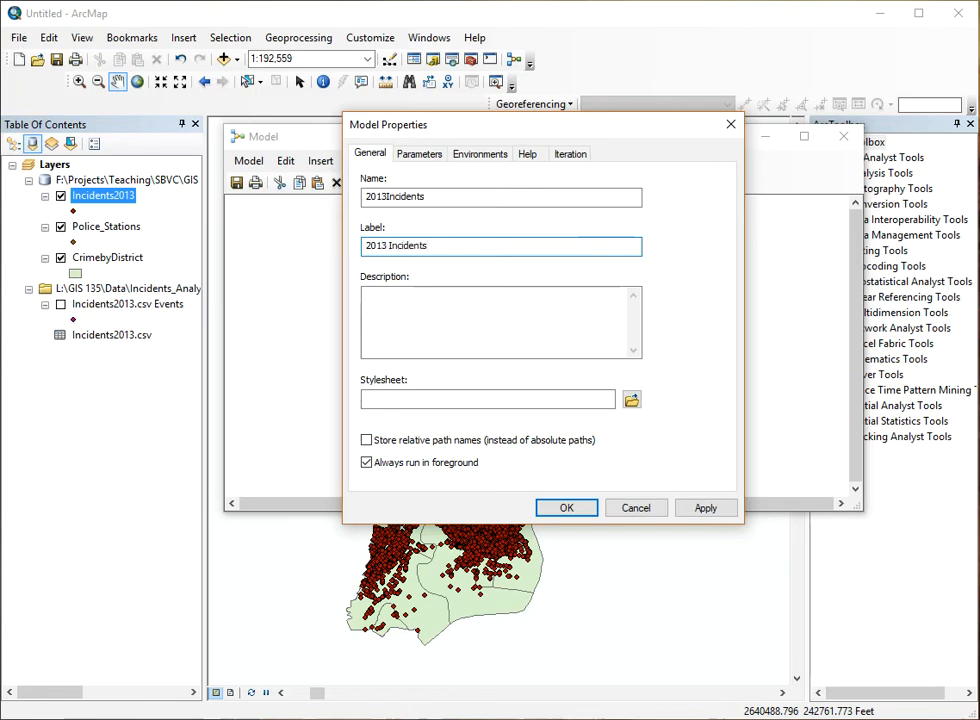
text( Analysis)
Step: Enable the Workspace environment override for the model and open its workspace values
click(422, 155)
click(480, 154)
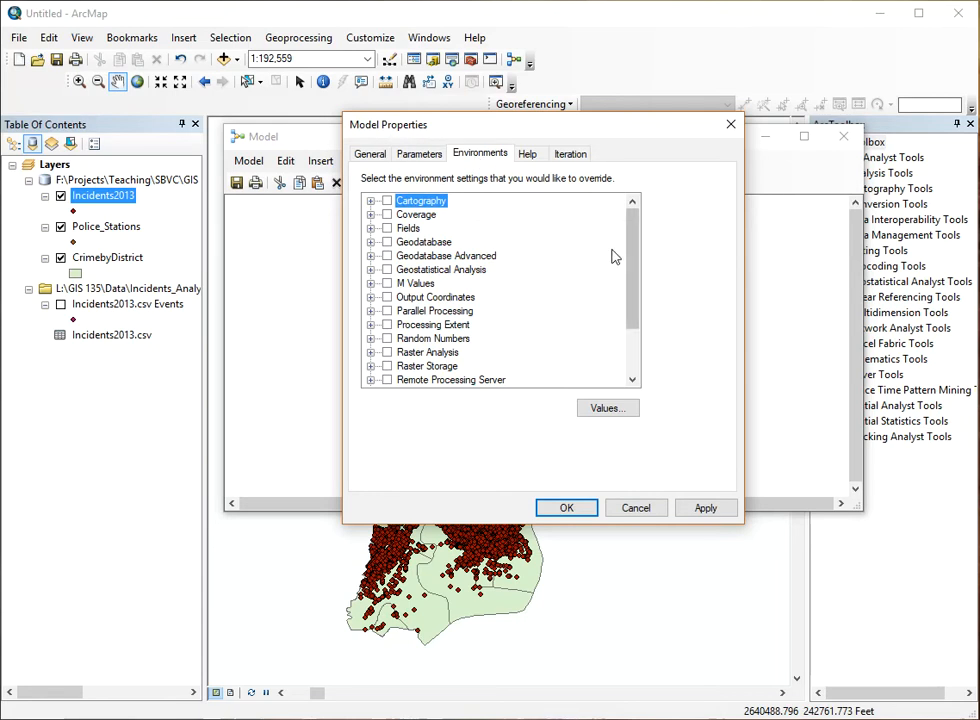
drag(634, 267, 634, 374)
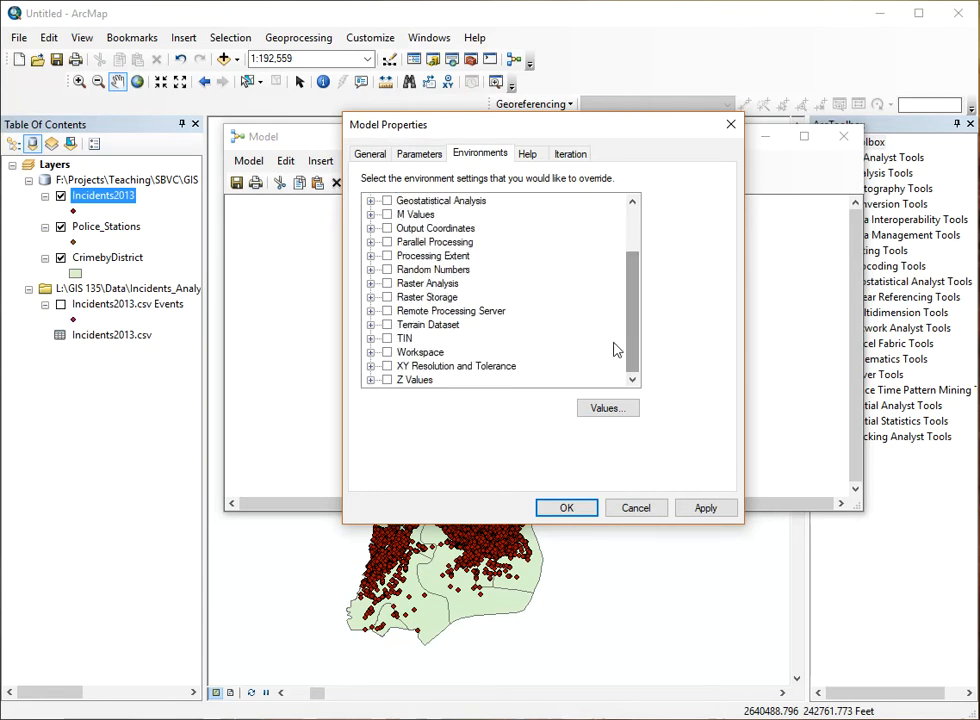
click(420, 352)
click(387, 352)
click(609, 408)
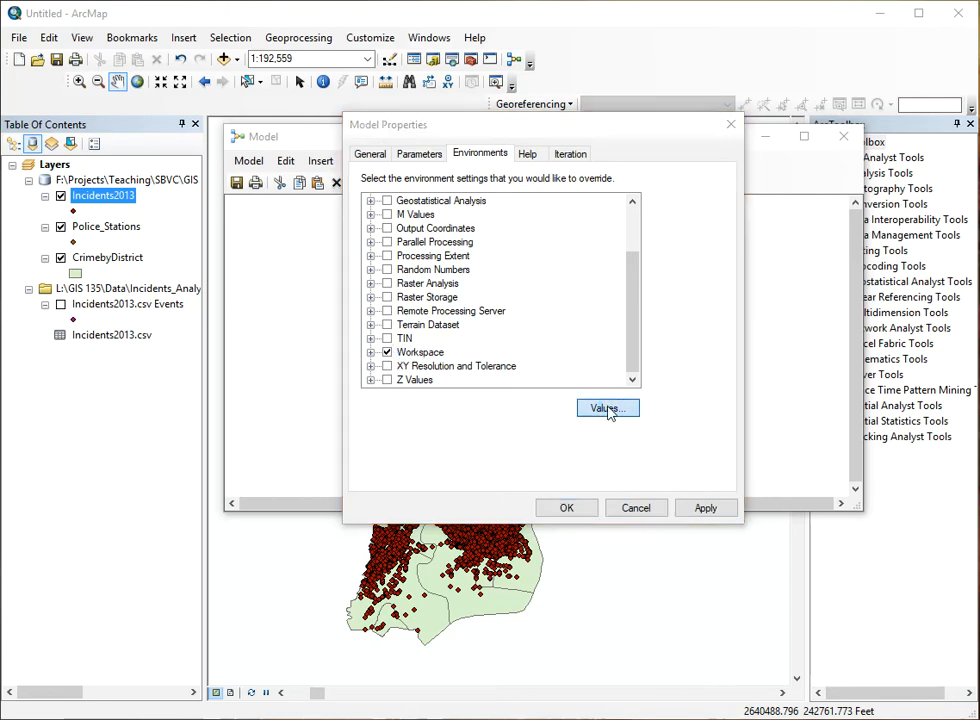
click(106, 130)
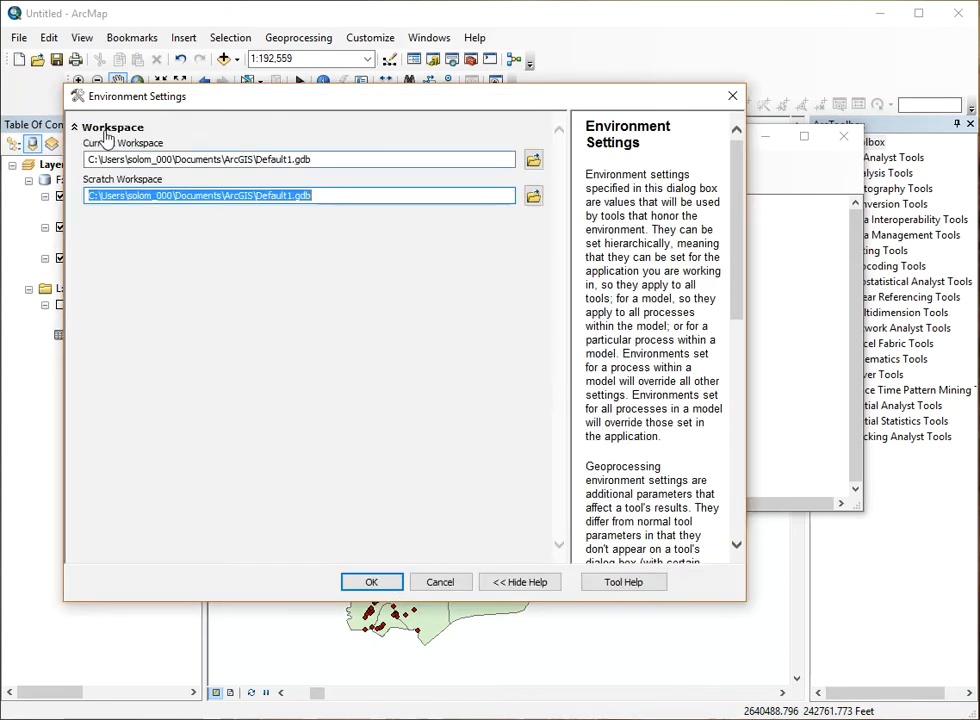
Step: Set the current workspace to IncidentsDatabase.gdb in the Week5 lab's Incidents_Analysis2013 folder
click(533, 161)
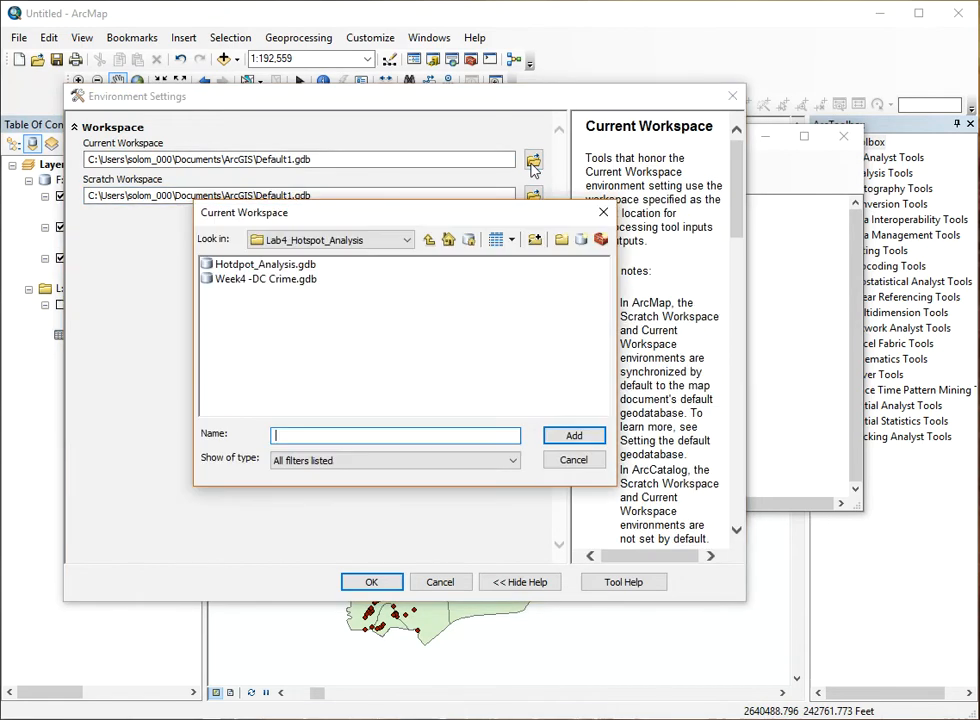
click(429, 241)
double_click(487, 323)
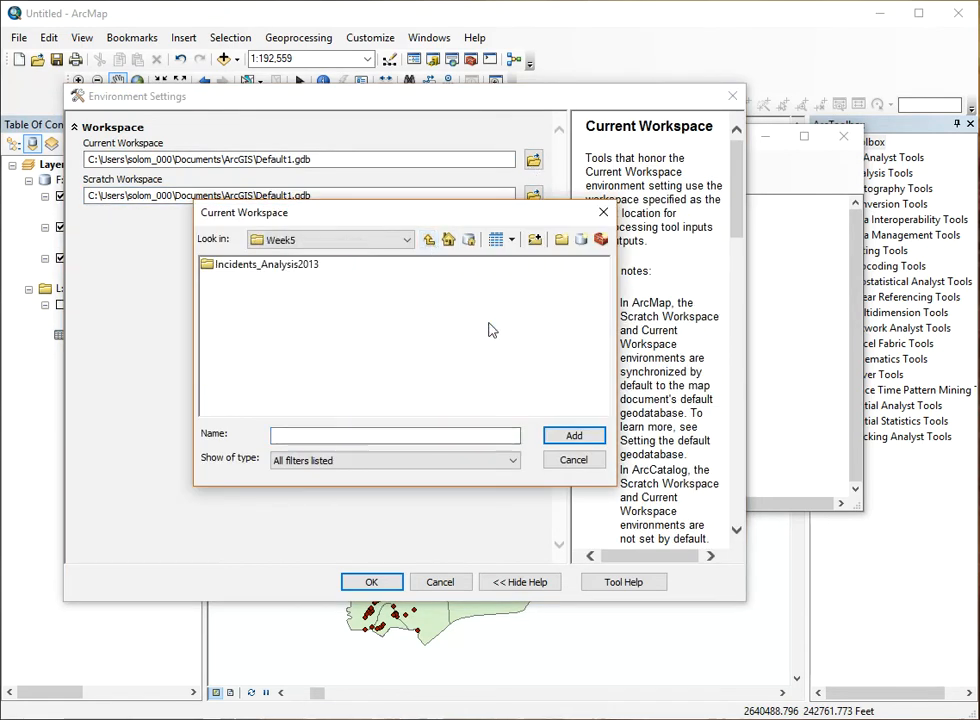
double_click(307, 266)
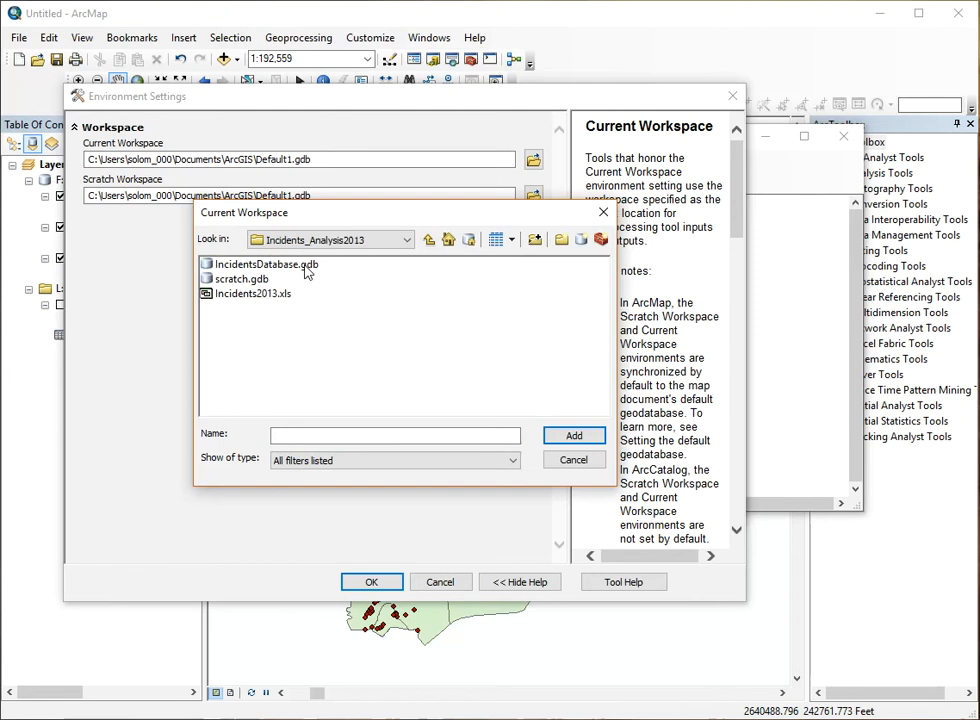
click(238, 265)
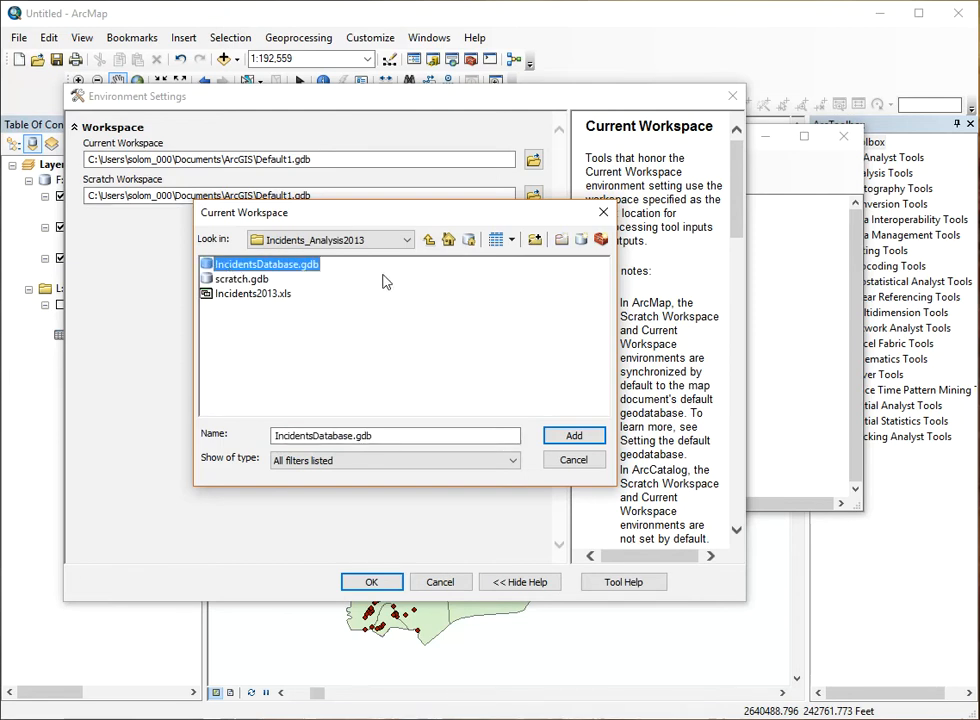
click(574, 435)
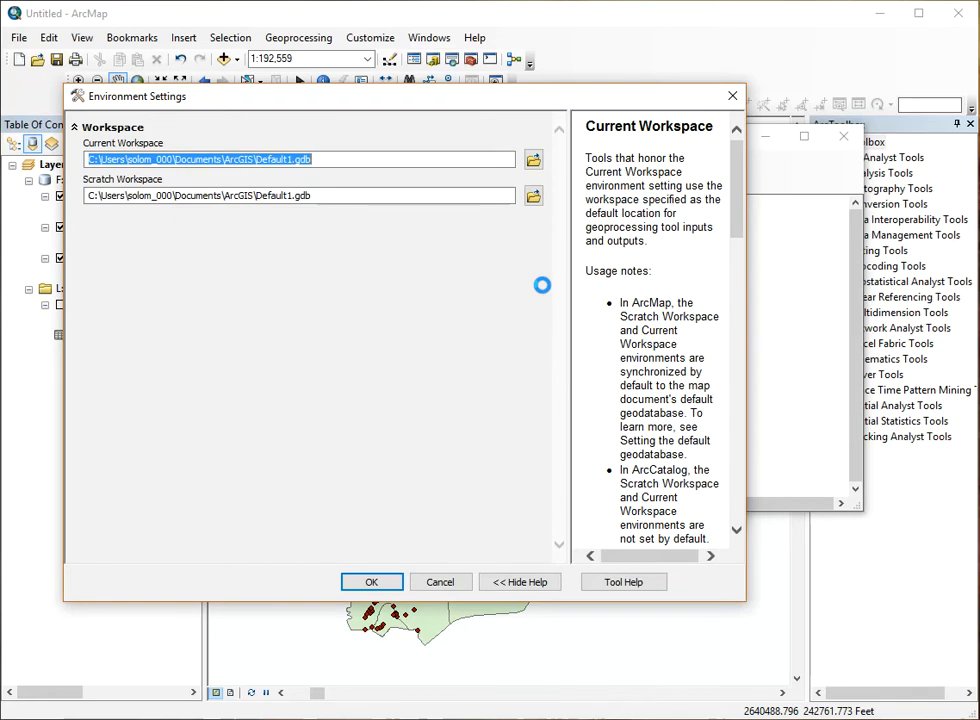
Step: Set the scratch workspace to IncidentsDatabase.gdb as well and accept the workspace settings
click(534, 199)
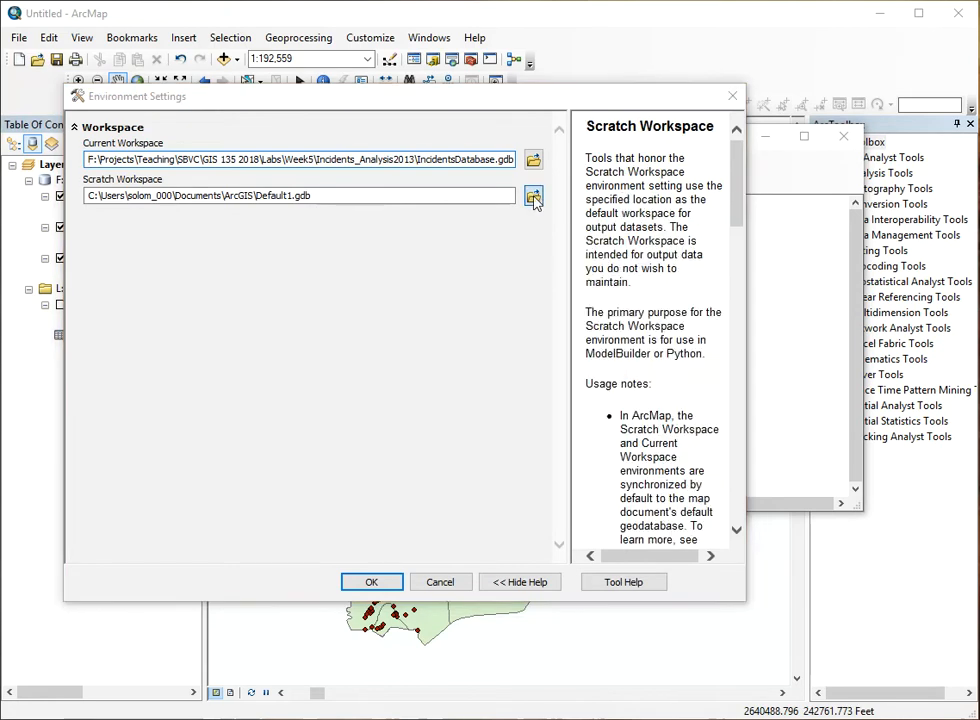
click(297, 266)
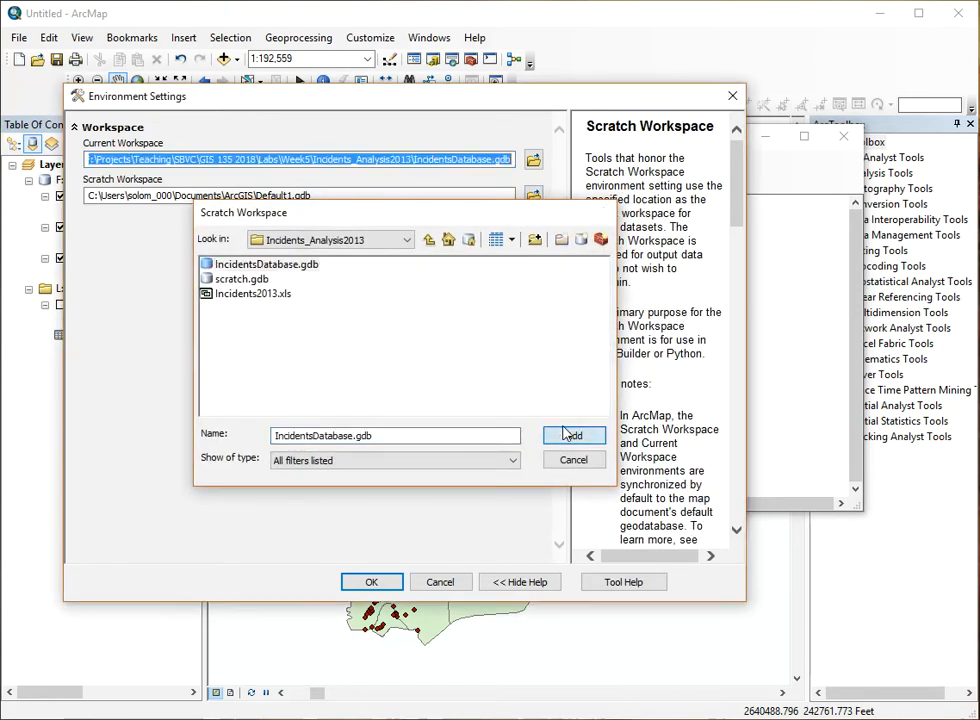
click(571, 436)
click(373, 581)
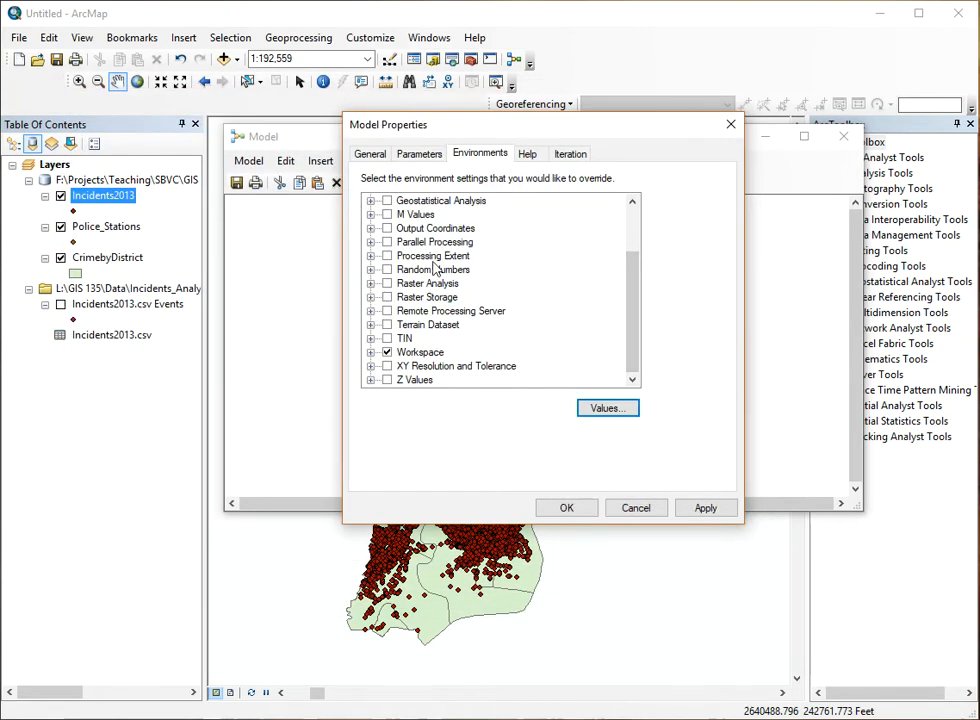
Step: Enable the Processing Extent override and set the extent to Same as layer CrimebyDistrict
click(387, 257)
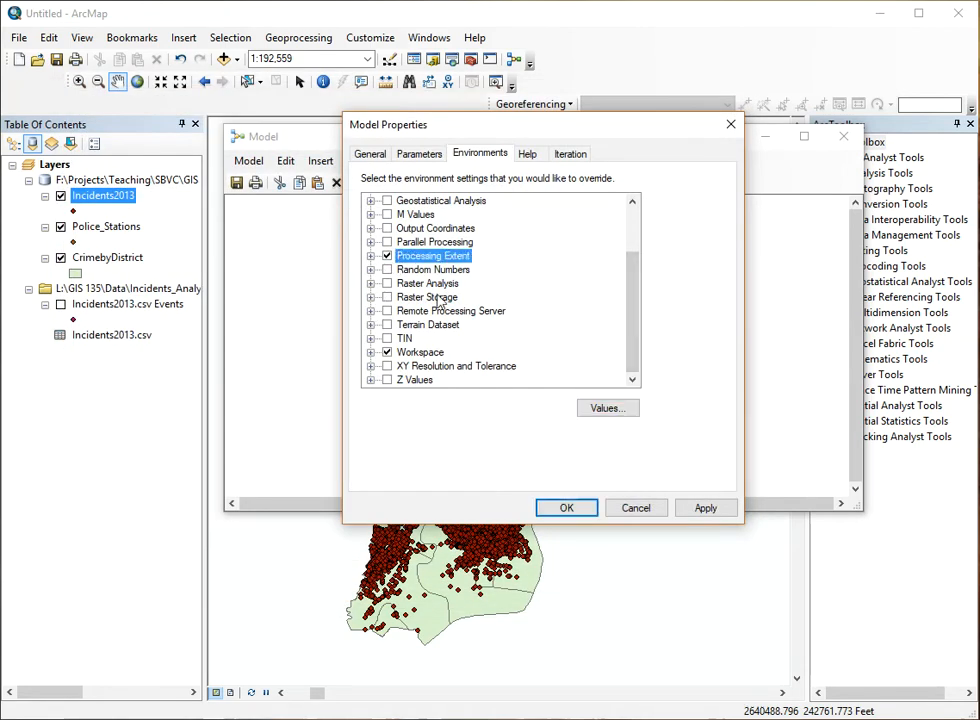
click(371, 257)
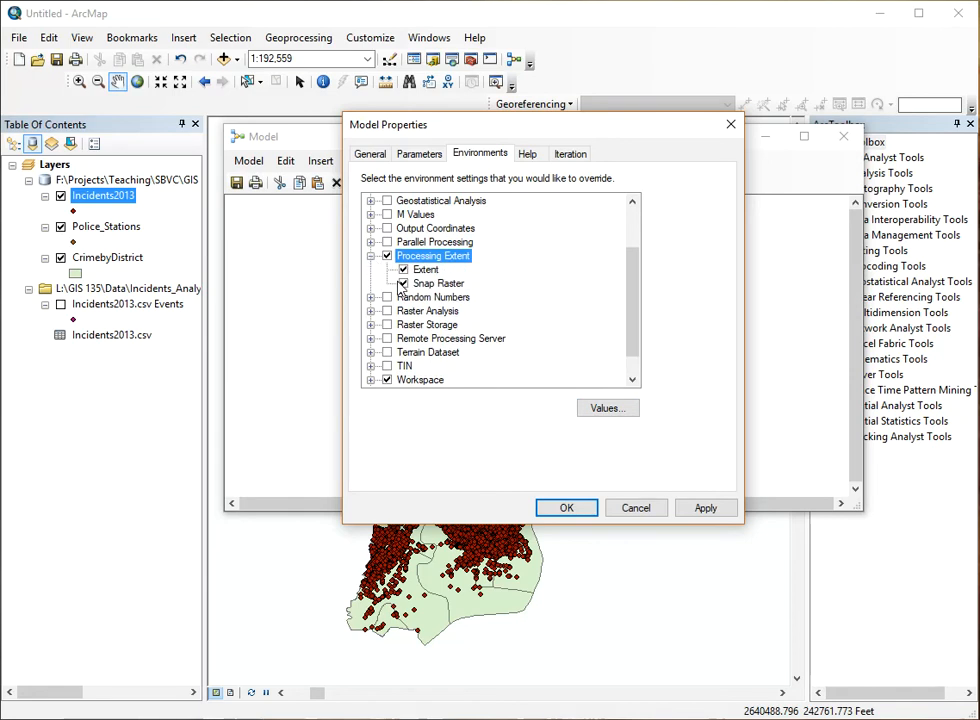
click(587, 409)
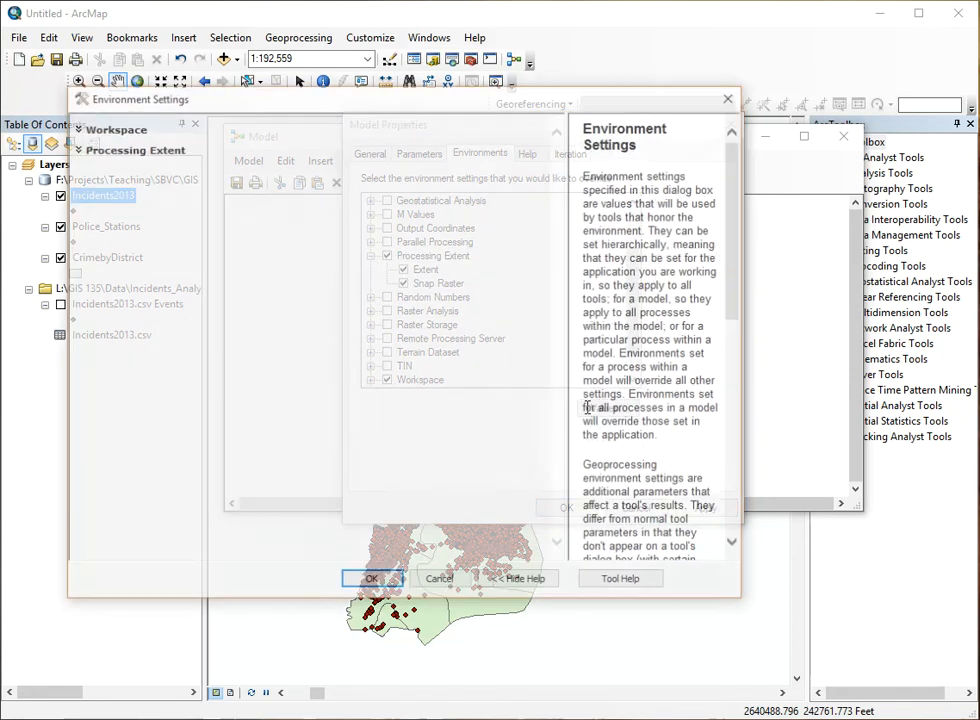
click(162, 149)
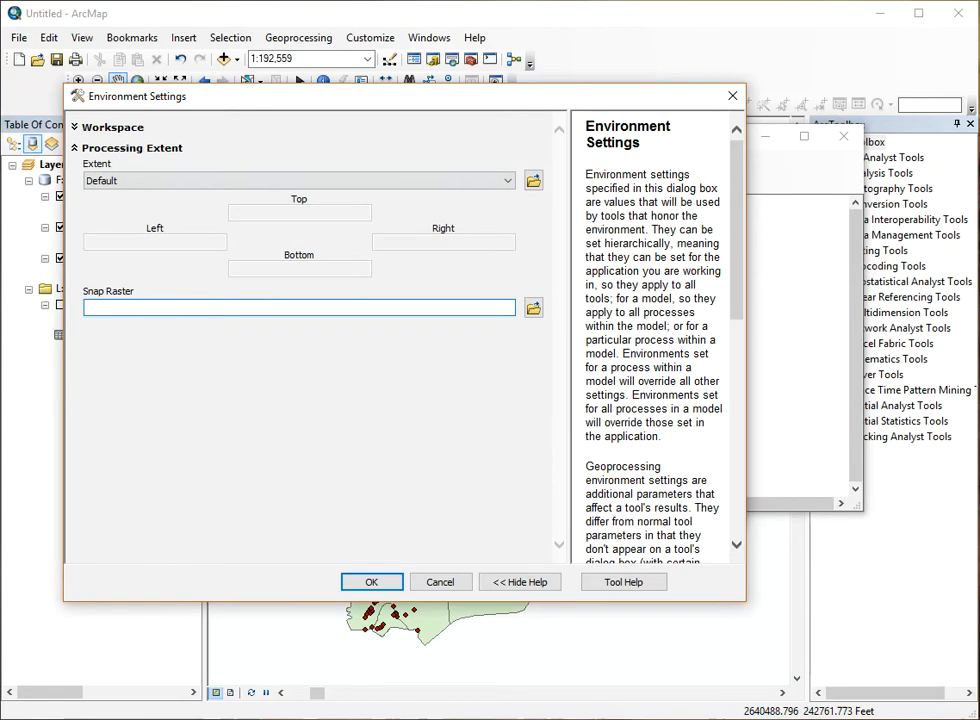
drag(243, 117, 404, 125)
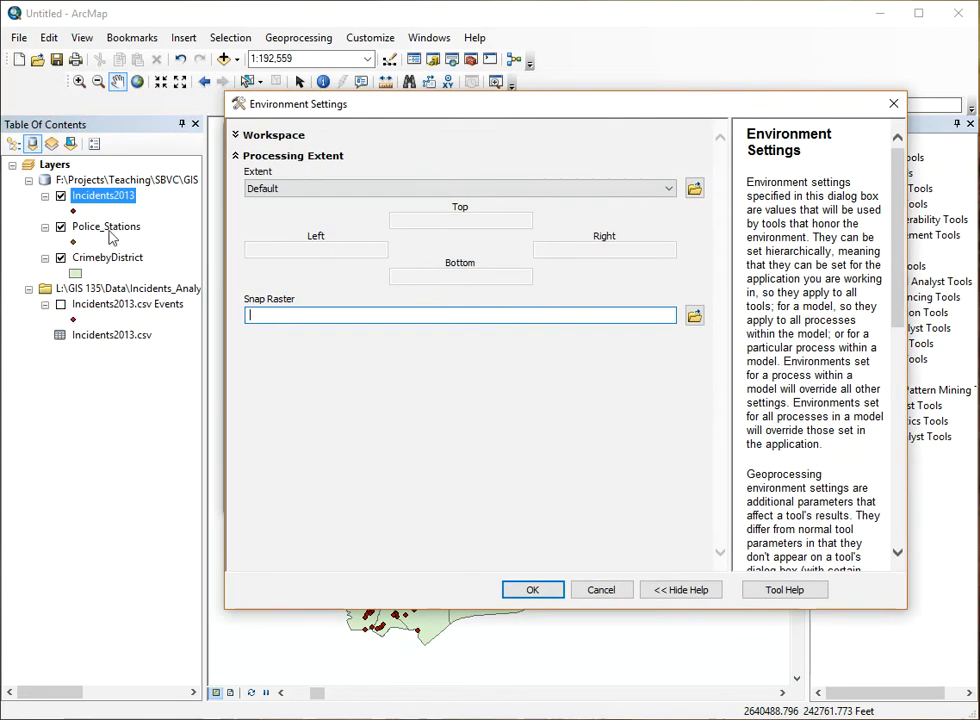
click(669, 189)
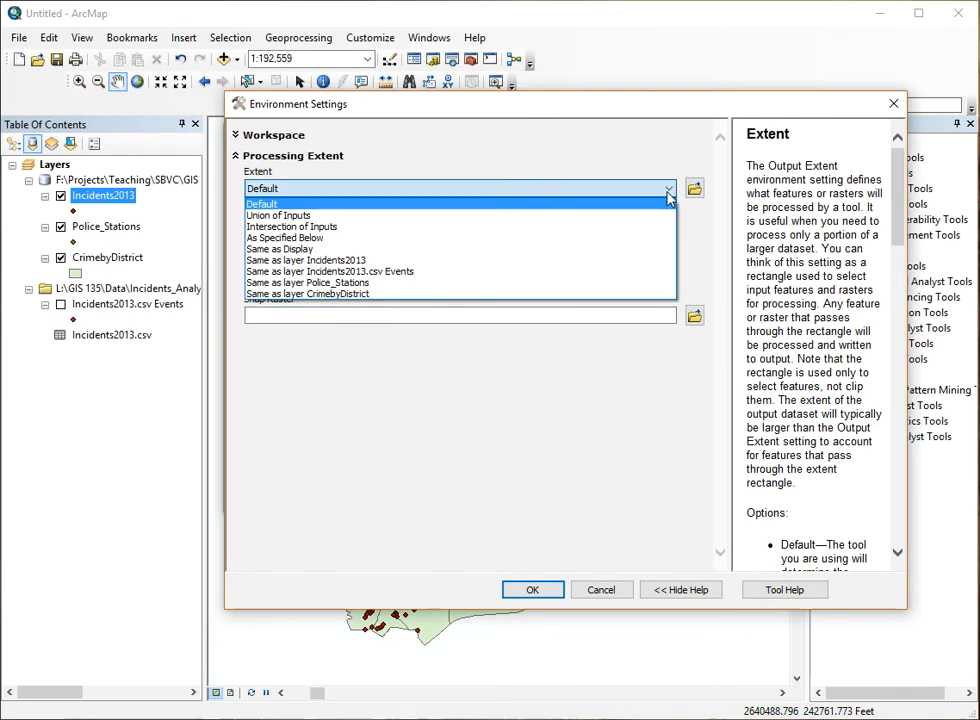
click(325, 296)
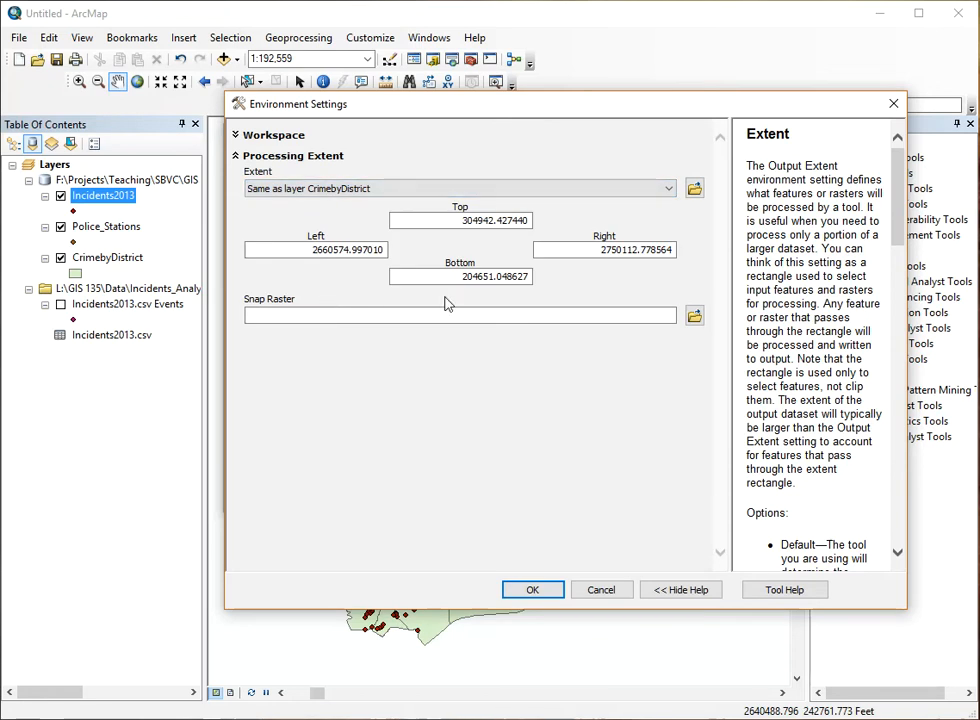
Step: Accept the extent without choosing a snap raster, remove the Snap Raster override and apply the model properties
click(694, 318)
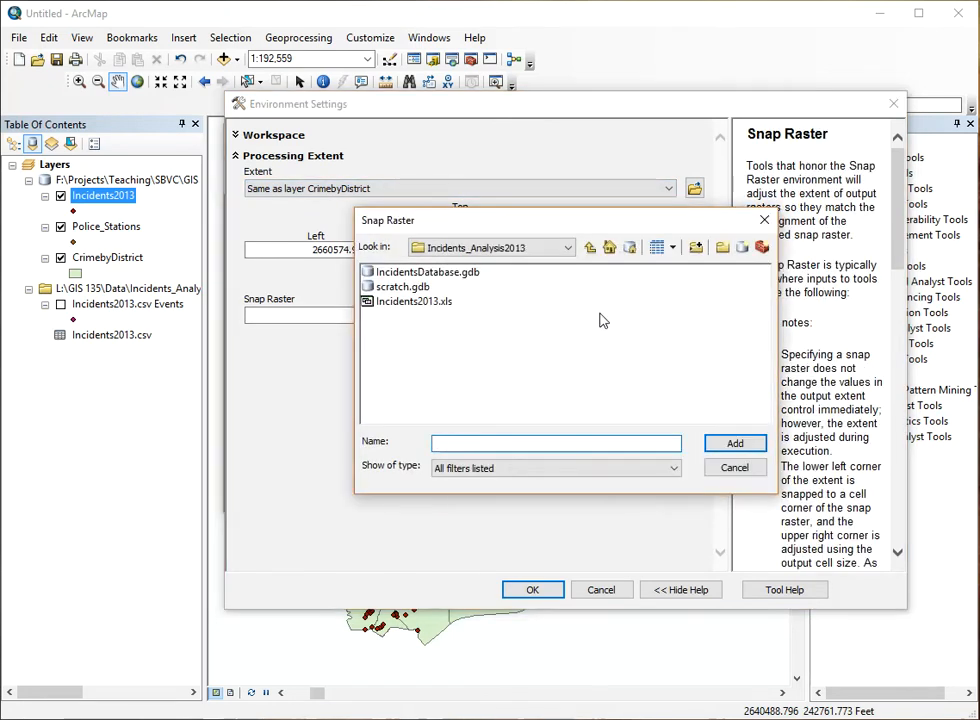
click(767, 225)
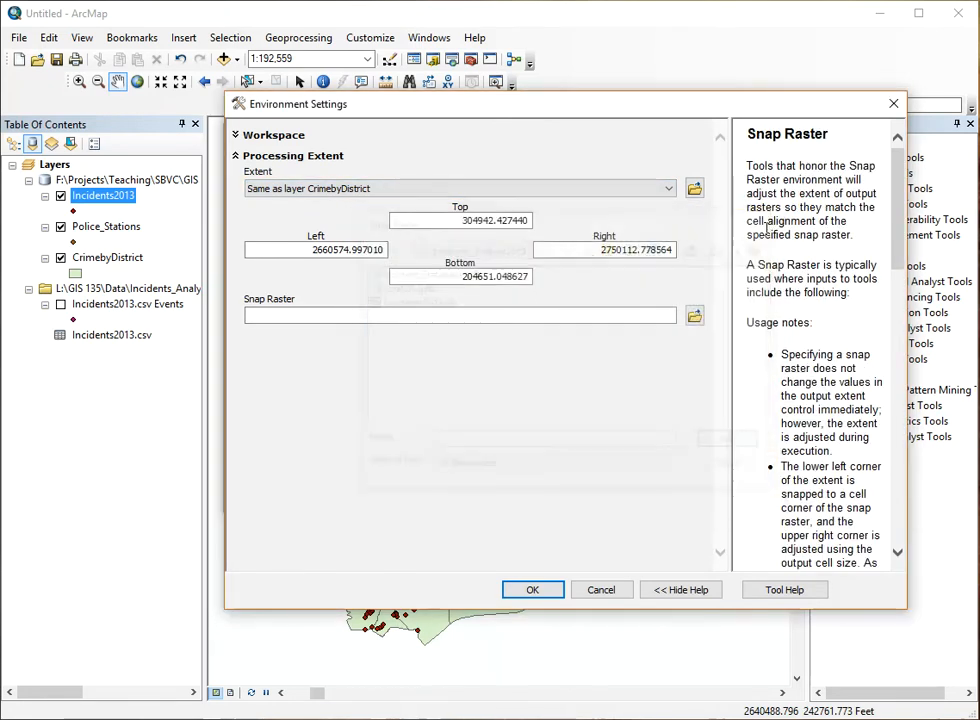
click(536, 591)
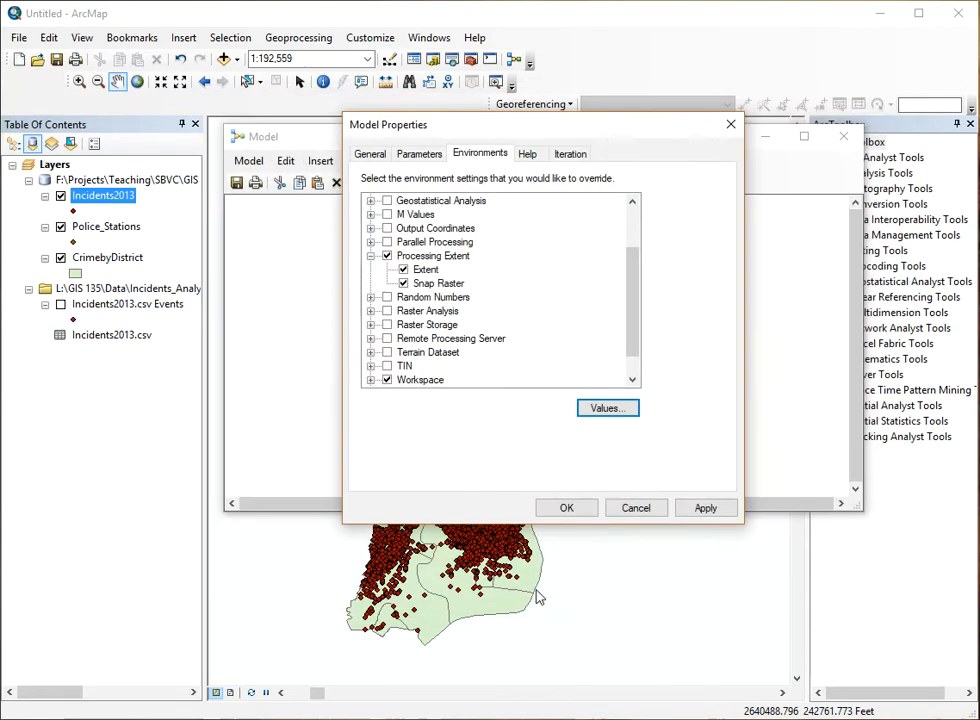
click(403, 284)
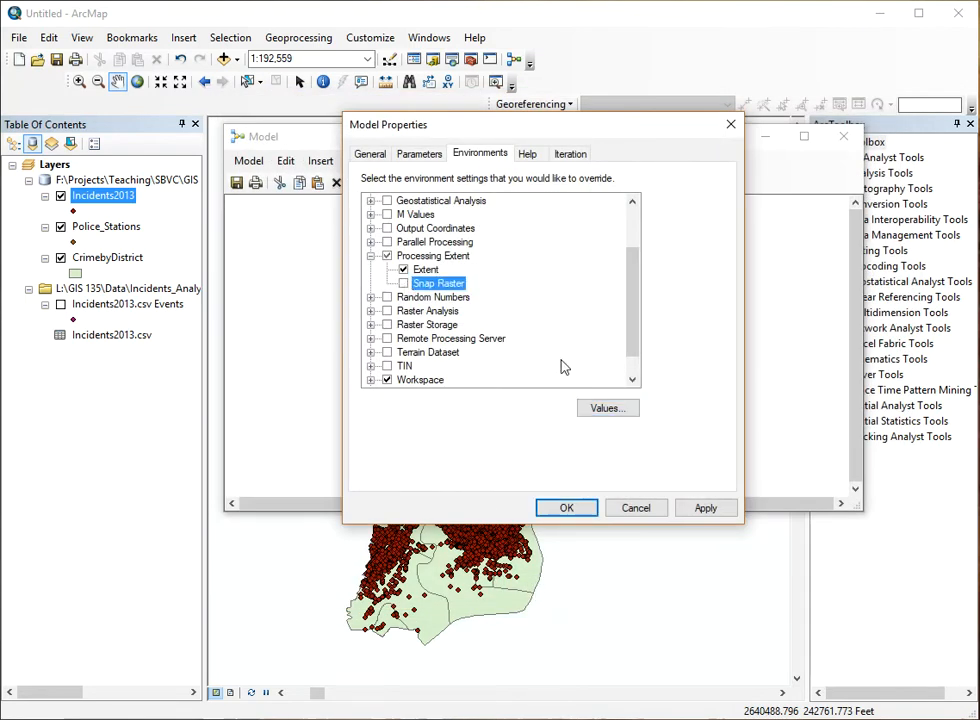
click(706, 508)
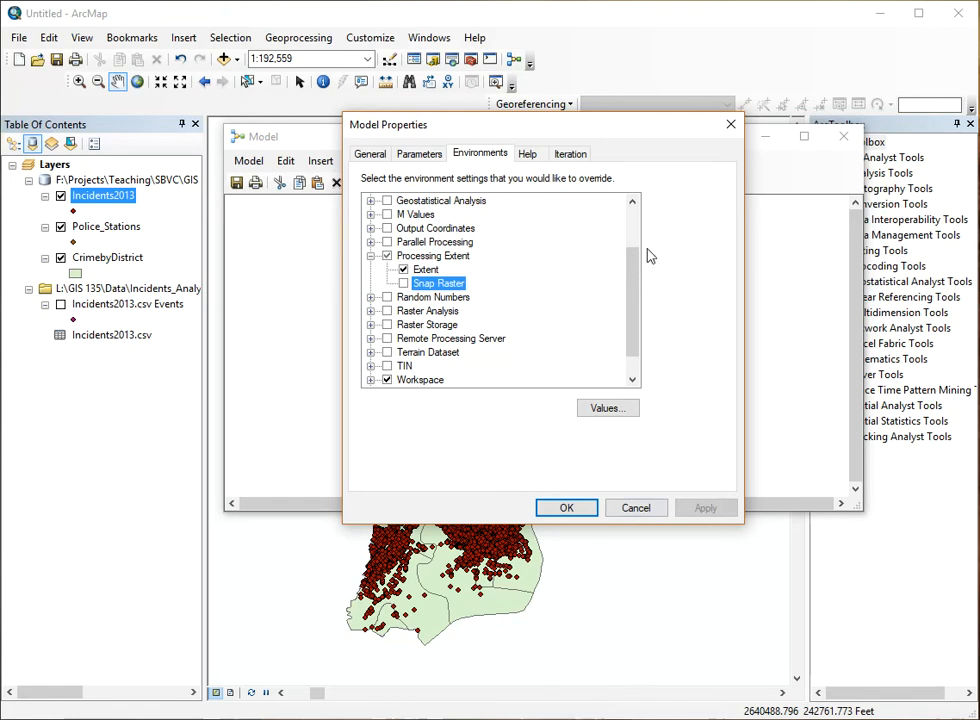
Step: Enable the Raster Analysis override for Mask only, leaving Cell Size out
scroll(600, 280, down, 1)
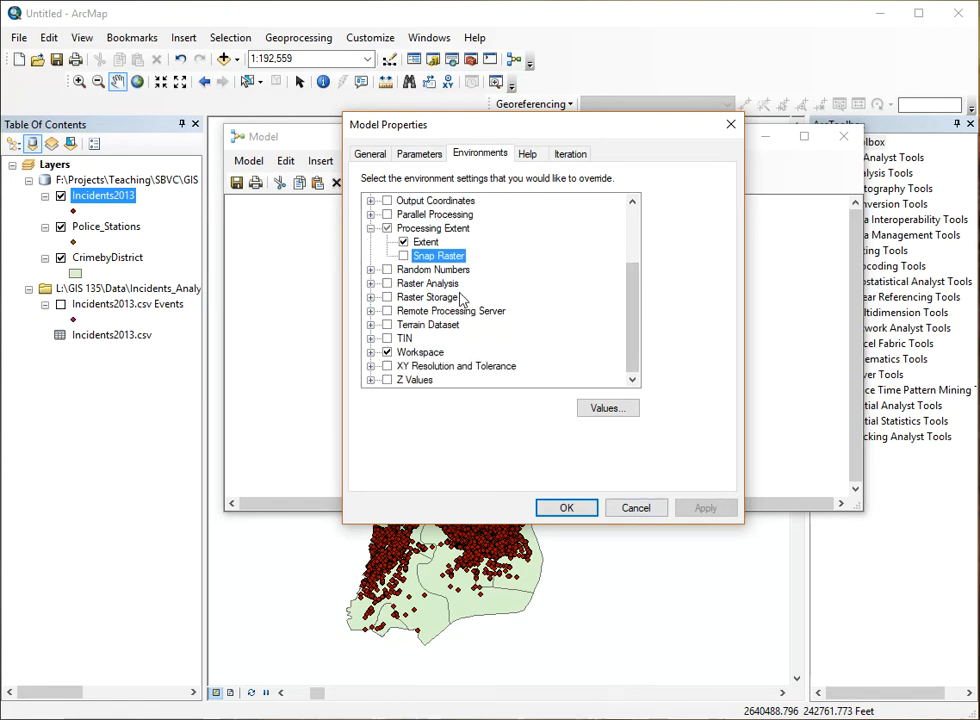
click(400, 284)
click(372, 285)
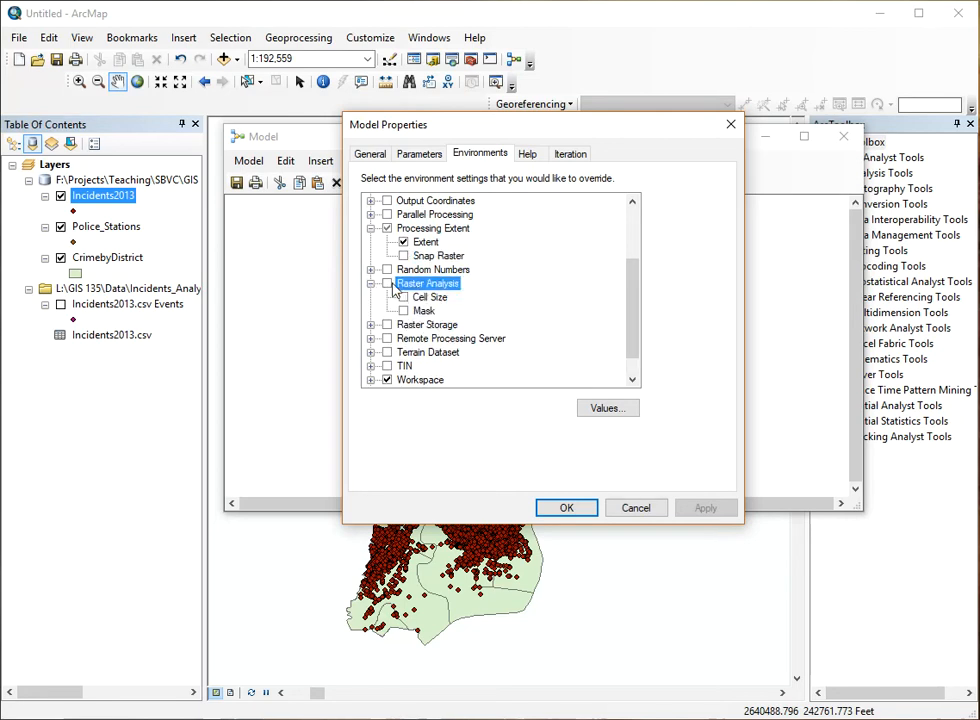
click(387, 284)
click(403, 312)
Step: Set the raster analysis mask to the CrimebyDistrict layer and accept the environment settings
click(597, 414)
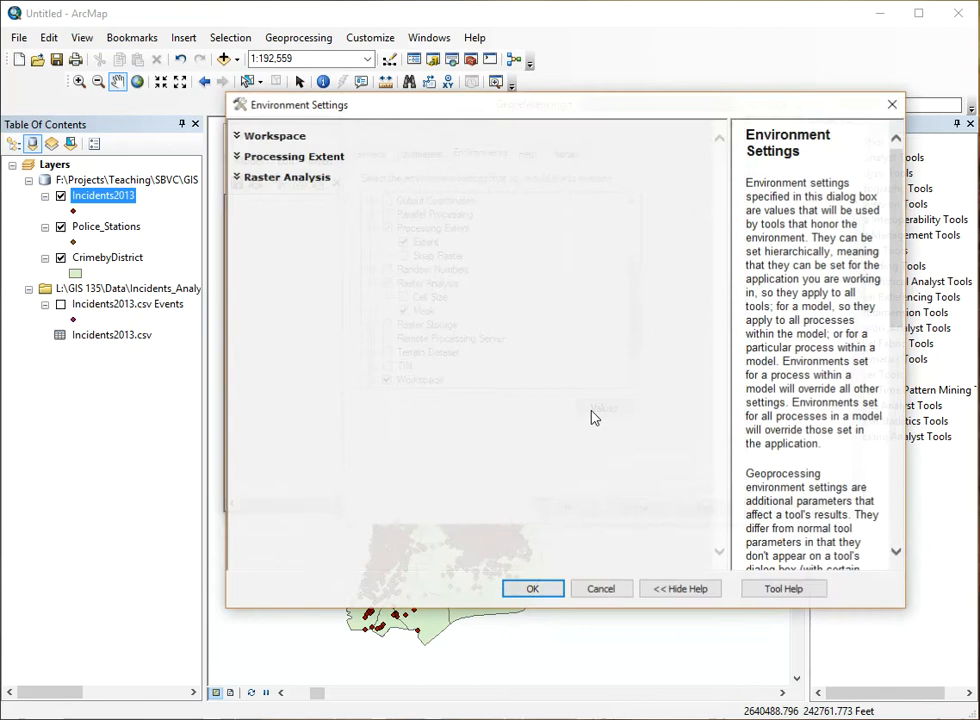
click(302, 186)
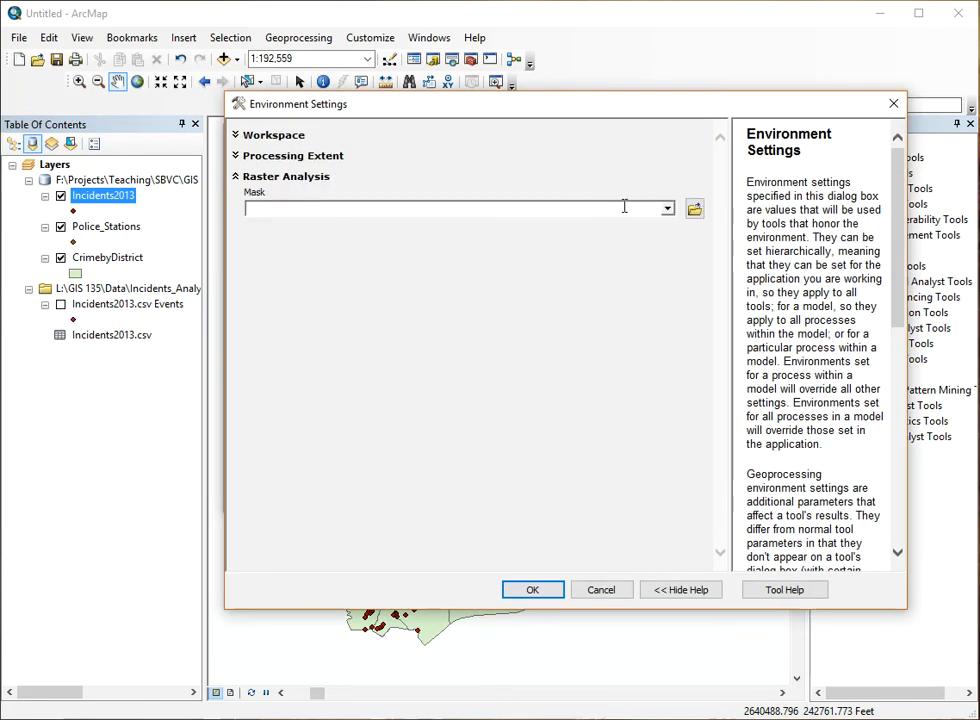
click(668, 210)
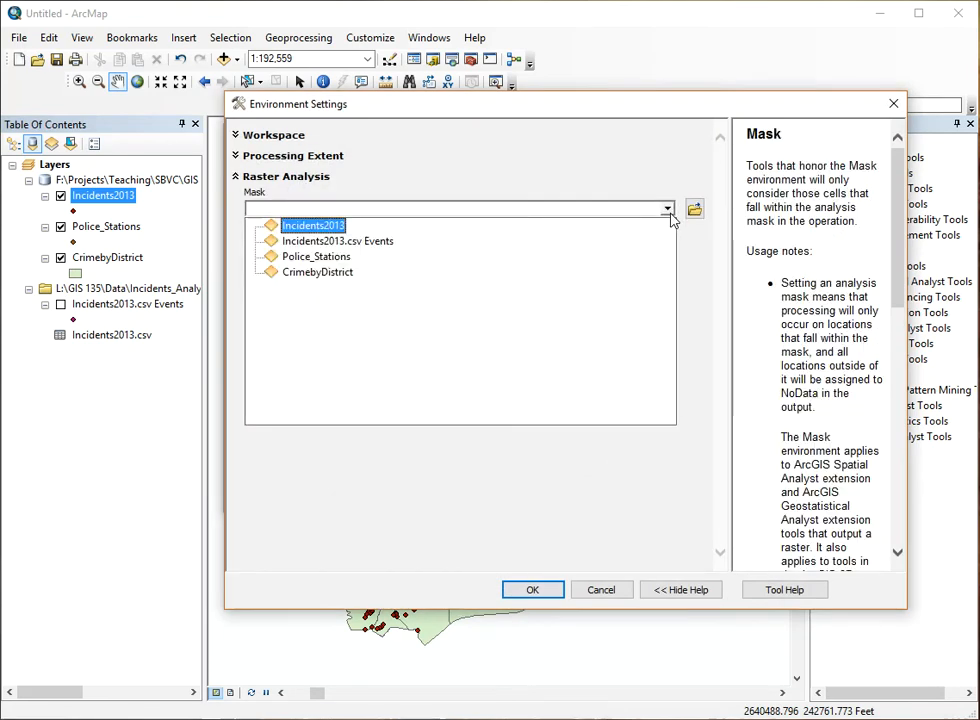
click(320, 272)
click(530, 588)
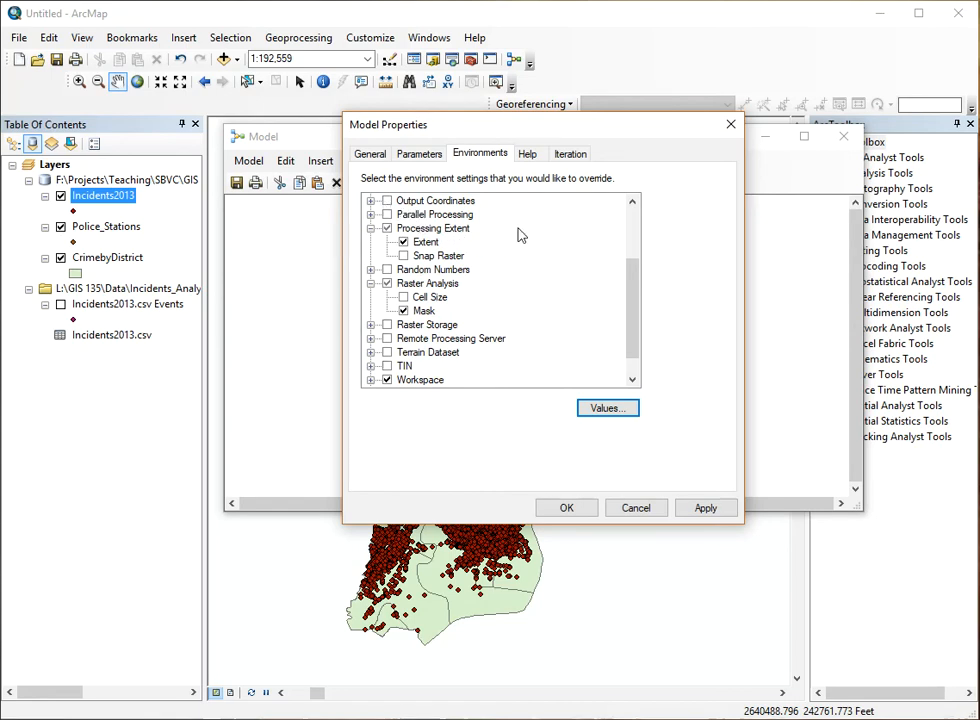
click(371, 201)
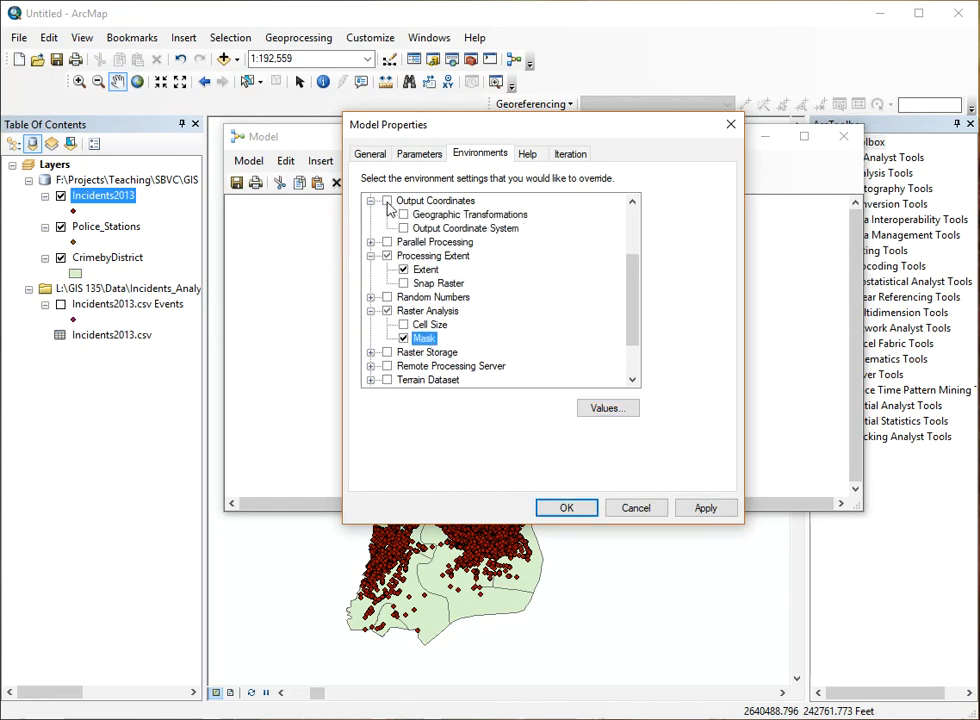
click(388, 201)
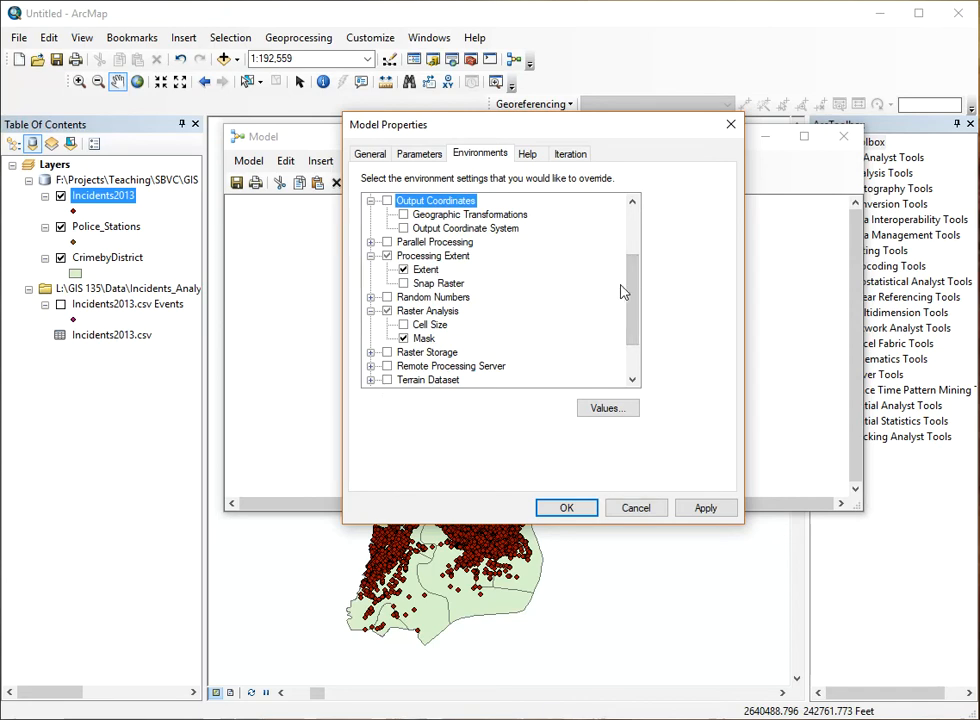
drag(637, 302, 635, 332)
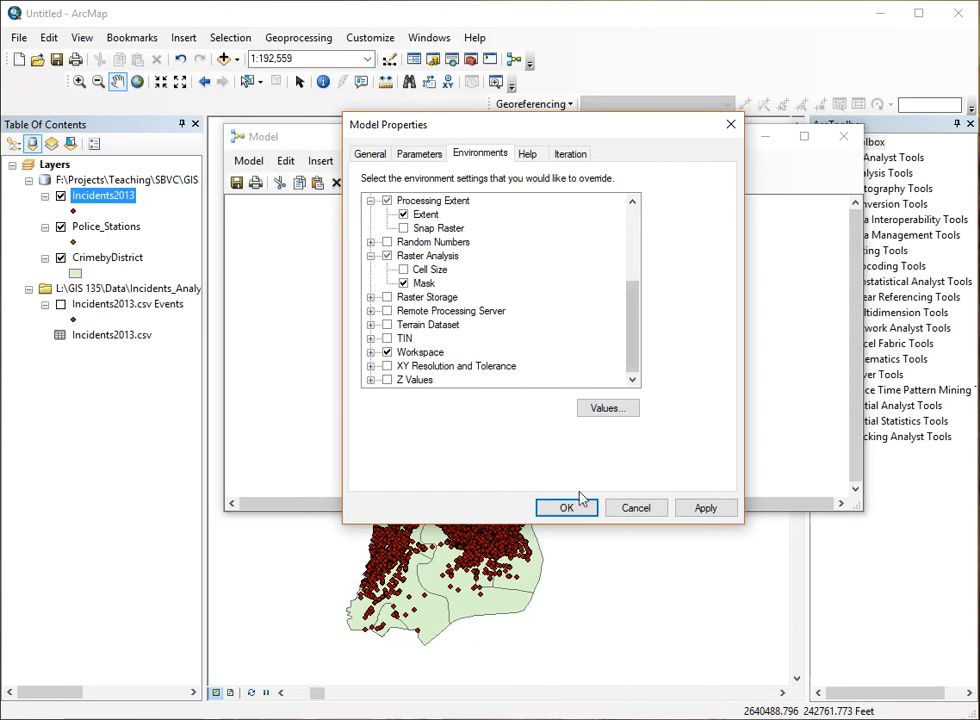
drag(635, 300, 634, 232)
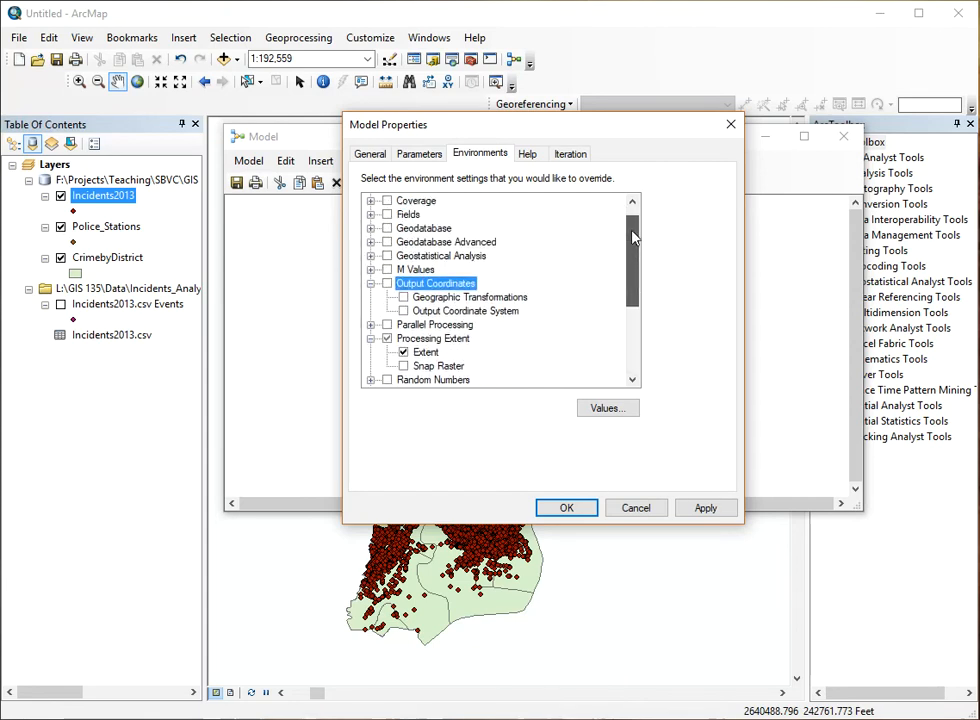
click(370, 284)
mouse_move(632, 247)
mouse_down()
mouse_move(636, 254)
mouse_move(640, 225)
mouse_up()
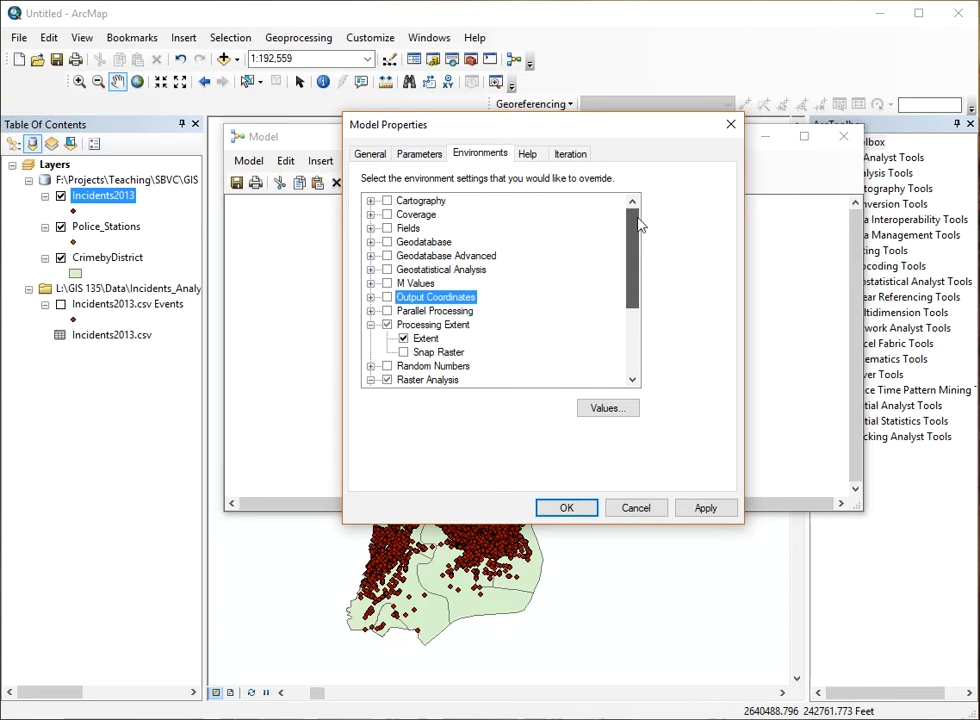
Step: Set the model's processing extent to Same as layer CrimebyDistrict
click(432, 325)
click(424, 339)
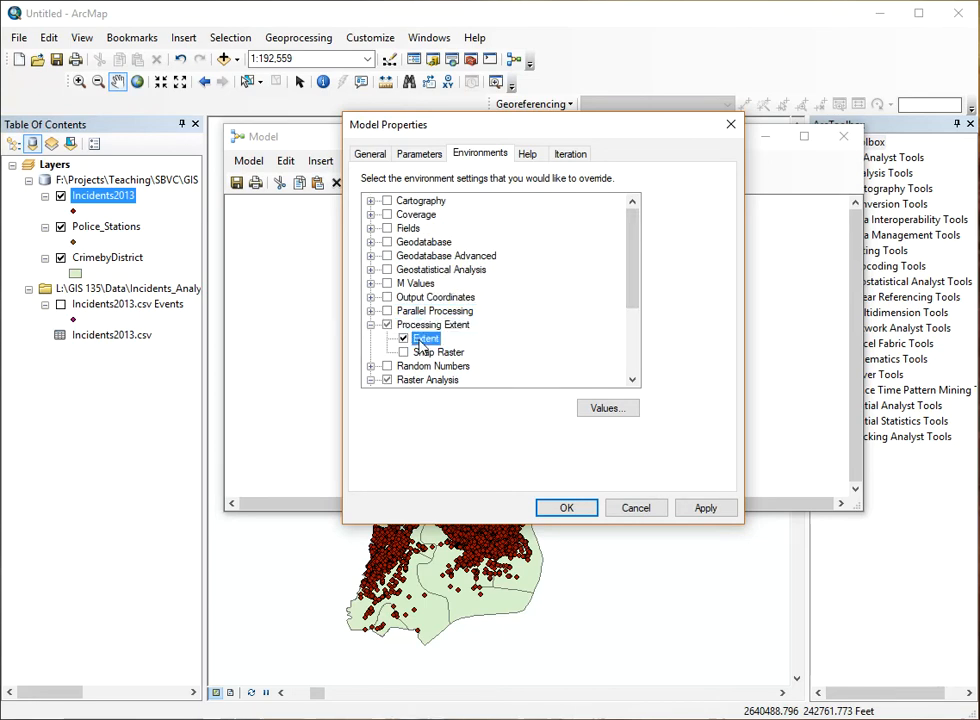
click(598, 409)
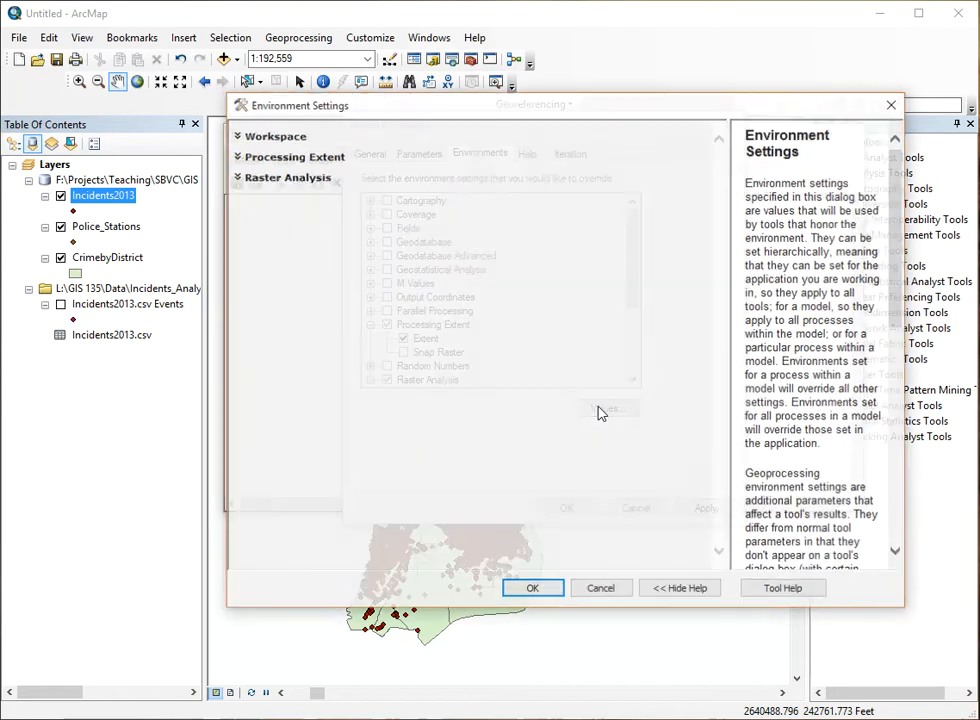
click(322, 157)
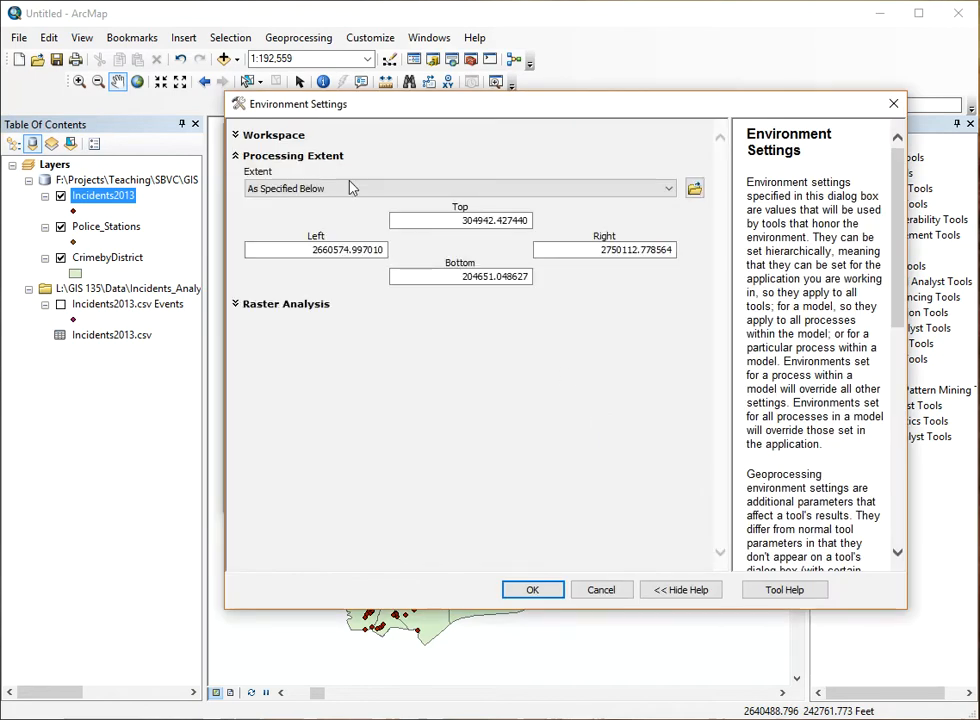
click(652, 191)
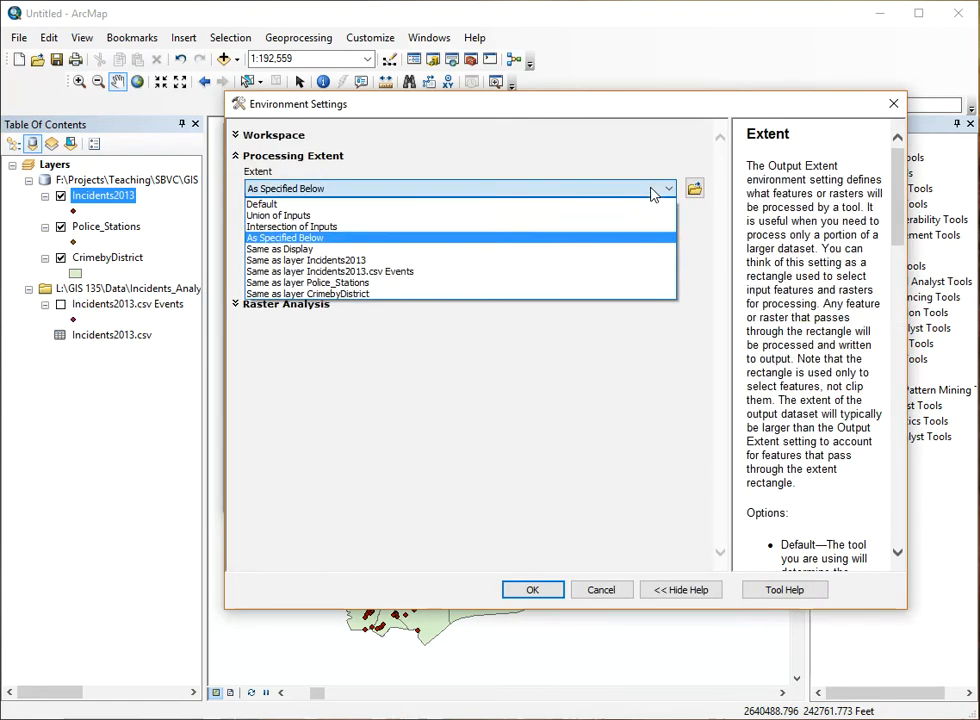
click(332, 296)
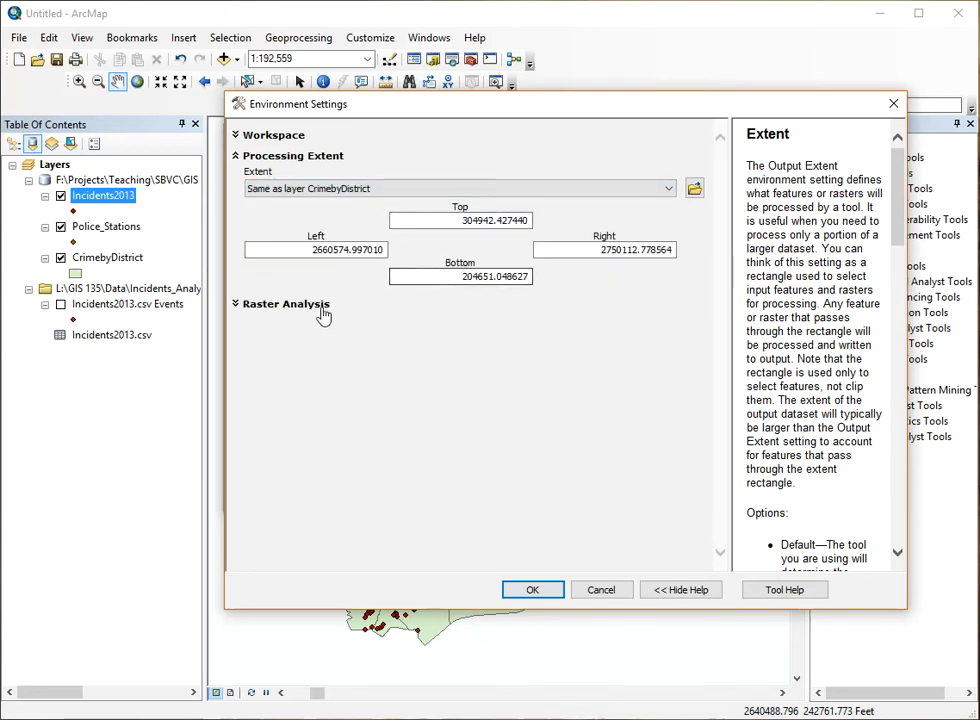
Step: Check the current workspace setting against IncidentsDatabase.gdb in the Incidents_Analysis2013 folder
click(304, 138)
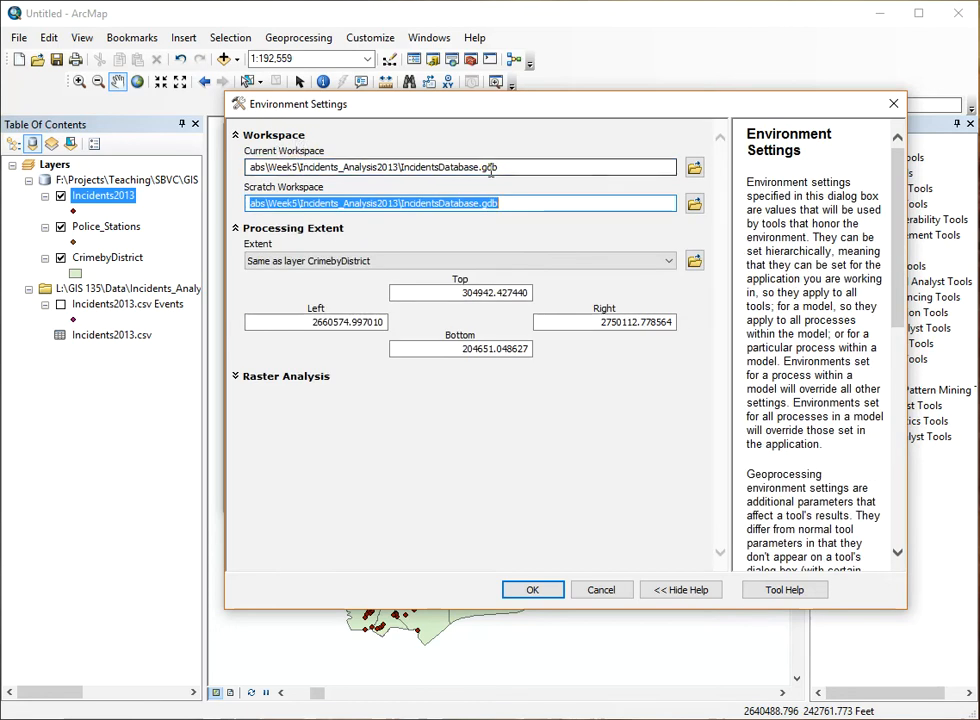
click(697, 170)
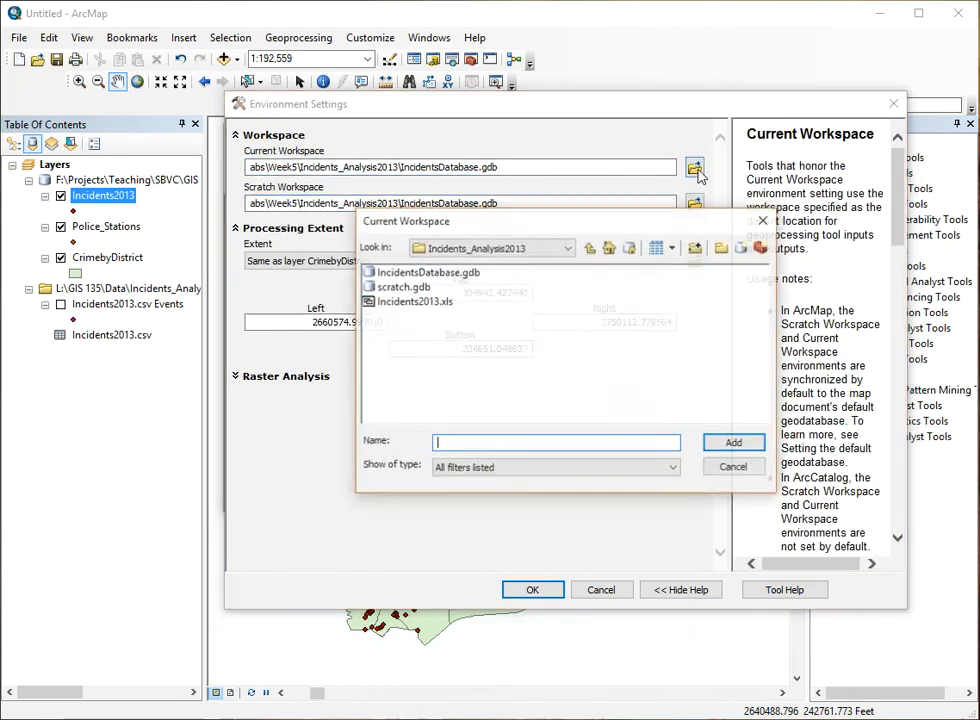
click(474, 283)
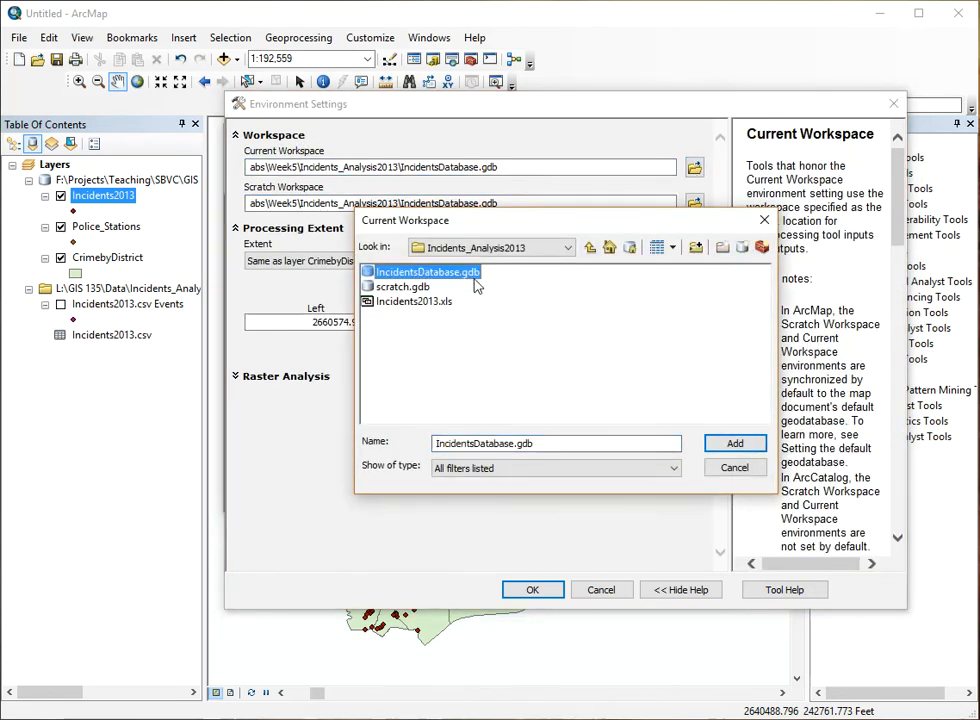
click(763, 218)
Step: Check the raster analysis mask, then accept the environment settings and the model properties
click(336, 380)
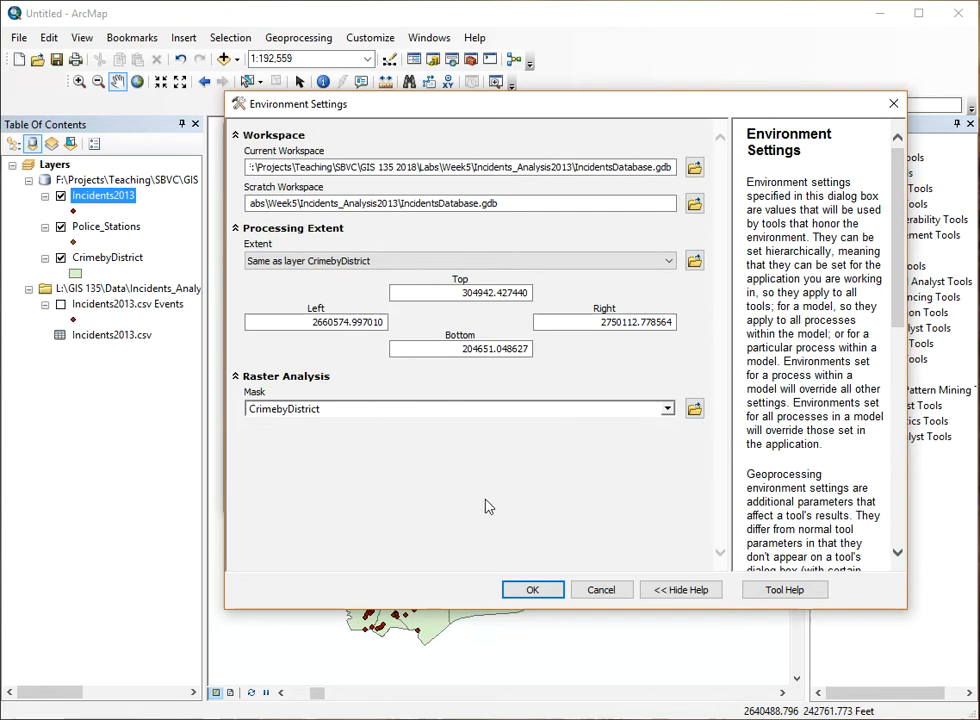
click(533, 589)
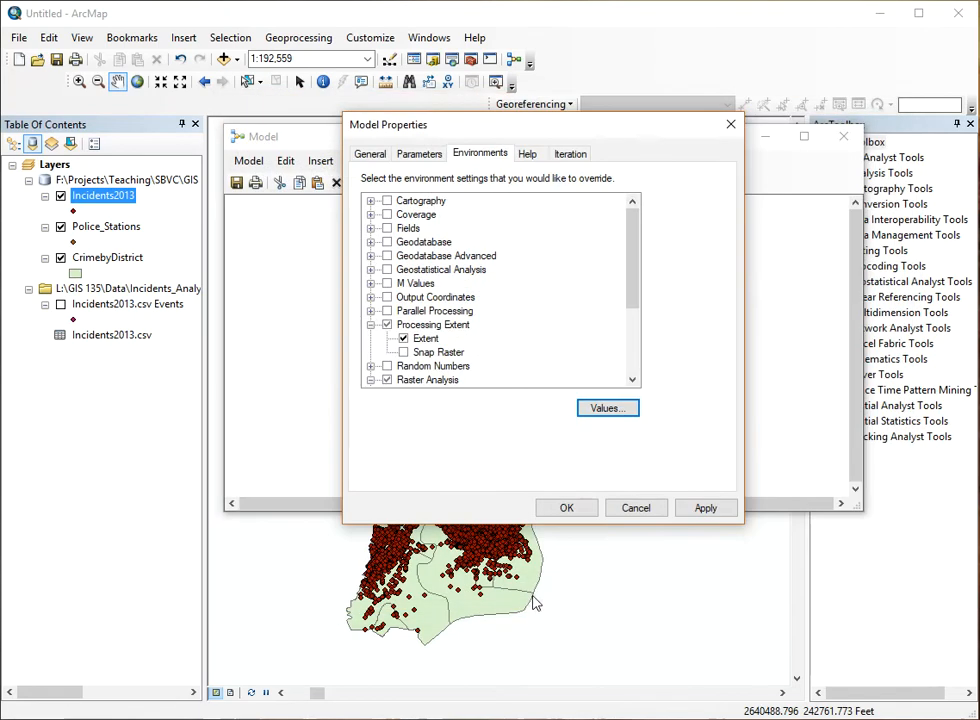
click(566, 508)
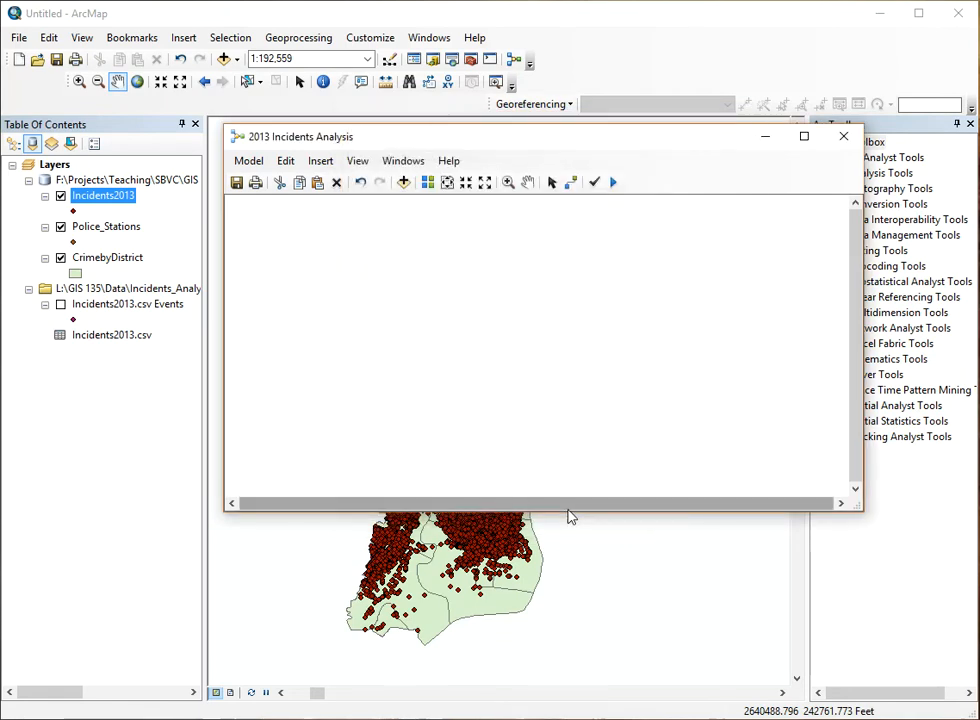
Step: Enlarge the model window and add the Incidents2013 layer to the model as an input
drag(552, 513, 553, 552)
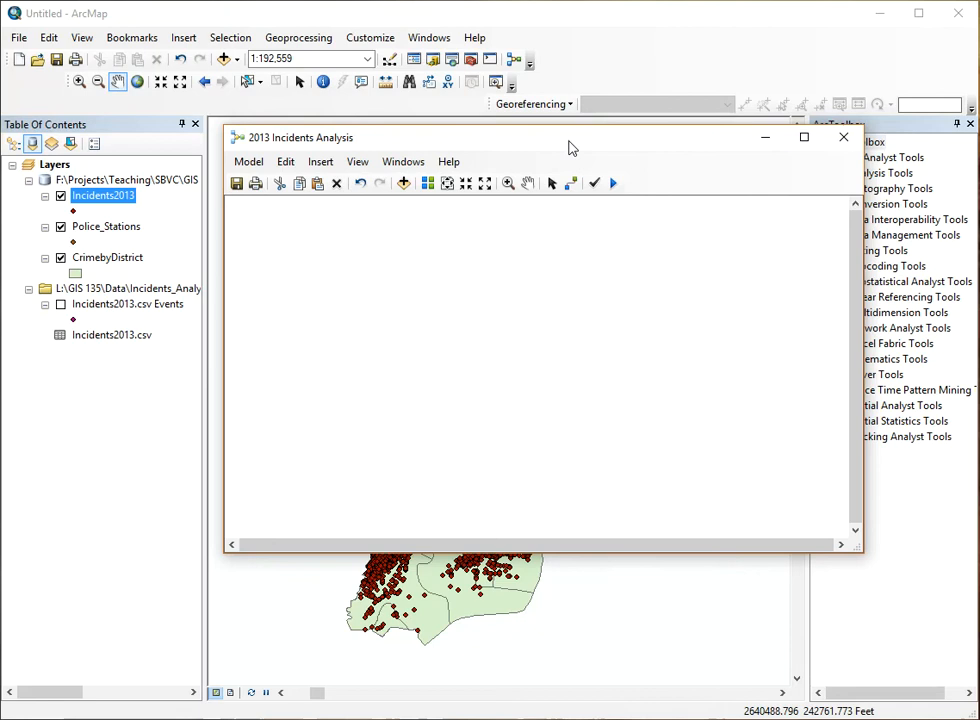
drag(564, 147, 554, 141)
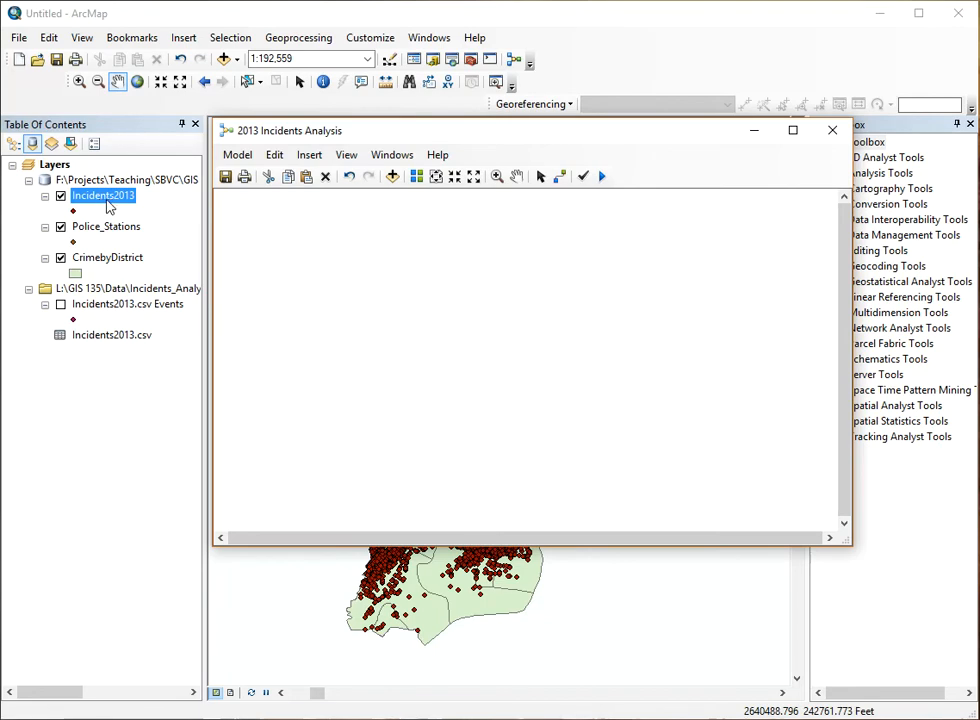
drag(109, 203, 278, 257)
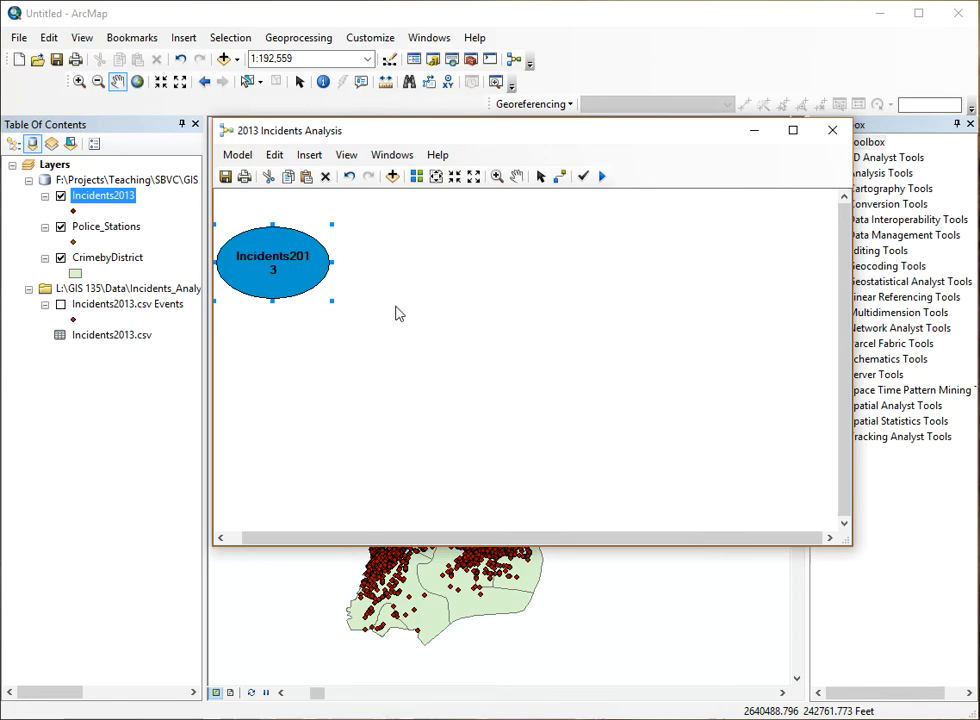
Step: Move the model window clear of the toolbox list and check which extensions are enabled
drag(563, 139, 449, 158)
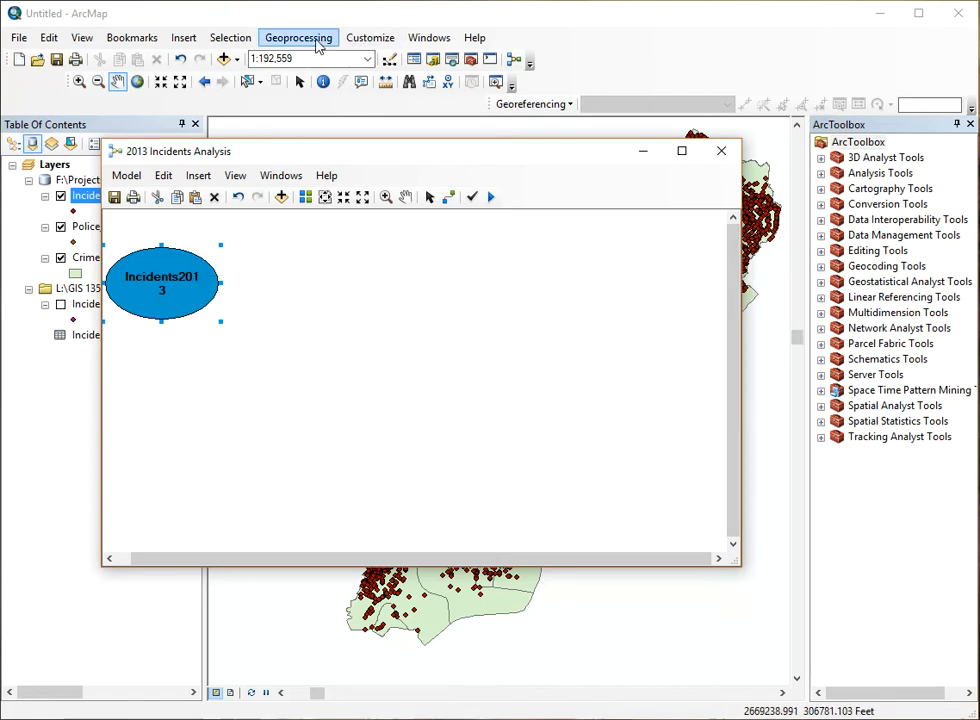
click(366, 38)
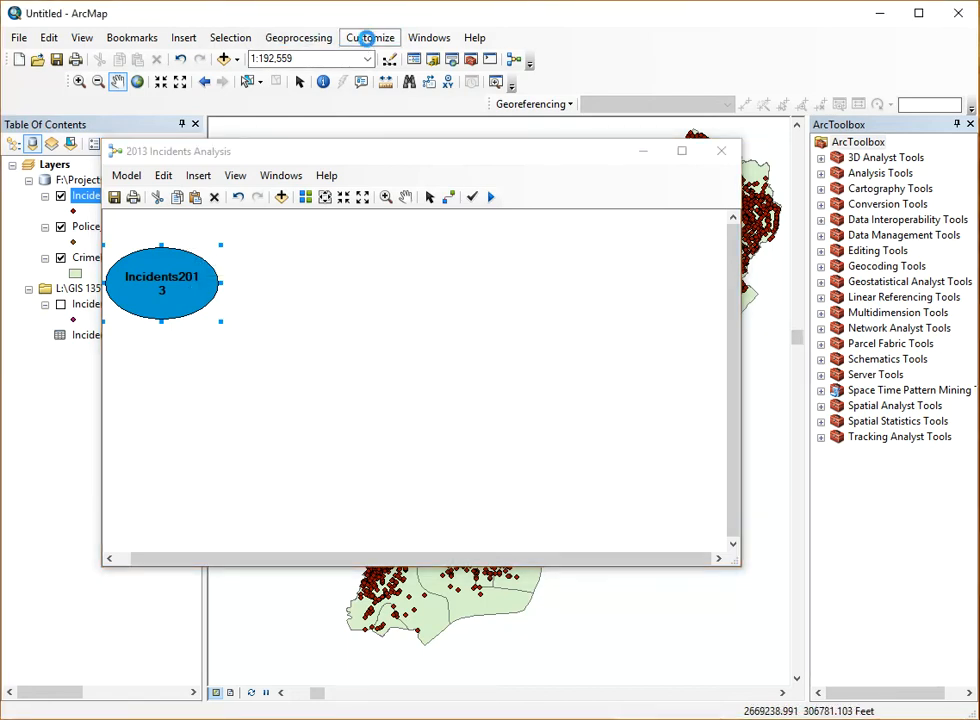
click(387, 80)
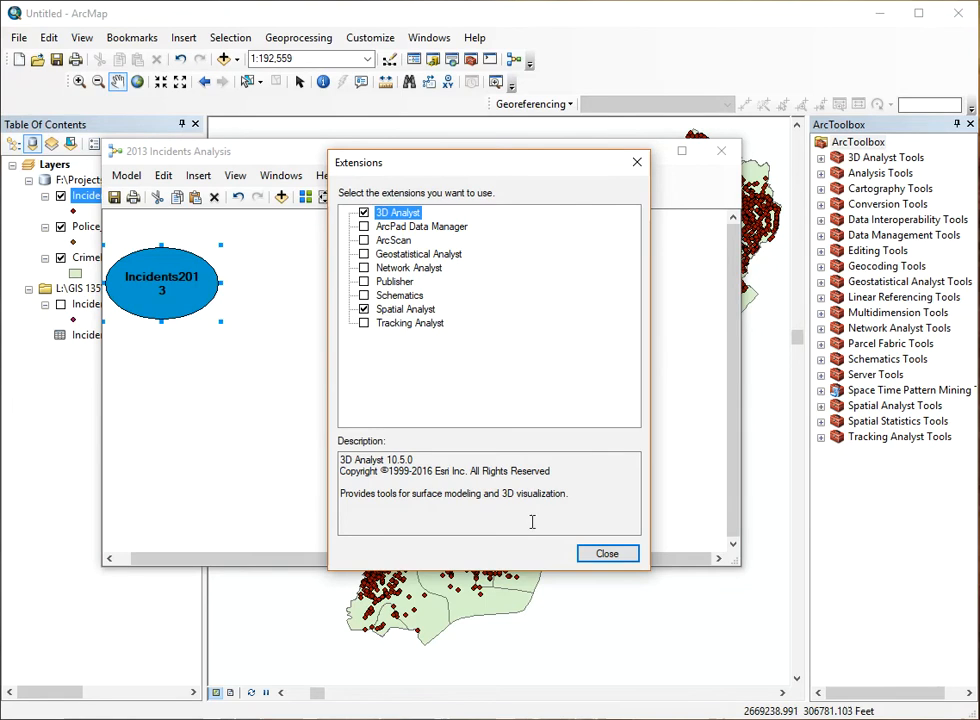
click(606, 553)
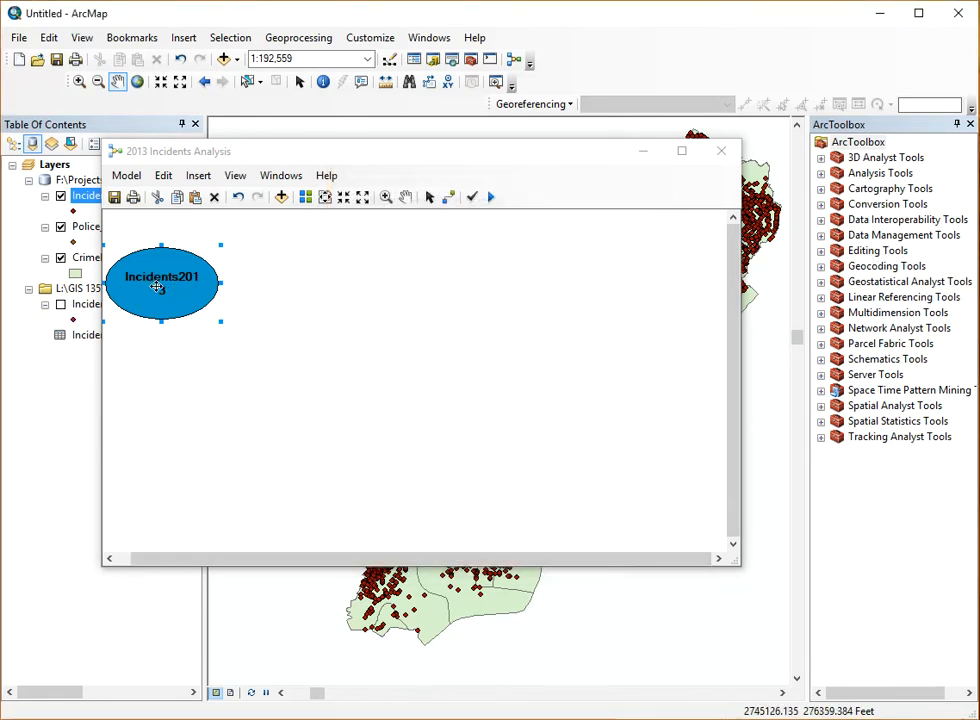
Step: Add the Copy Features tool from the Features toolset of Data Management Tools to the model beside Incidents2013
click(822, 236)
click(863, 206)
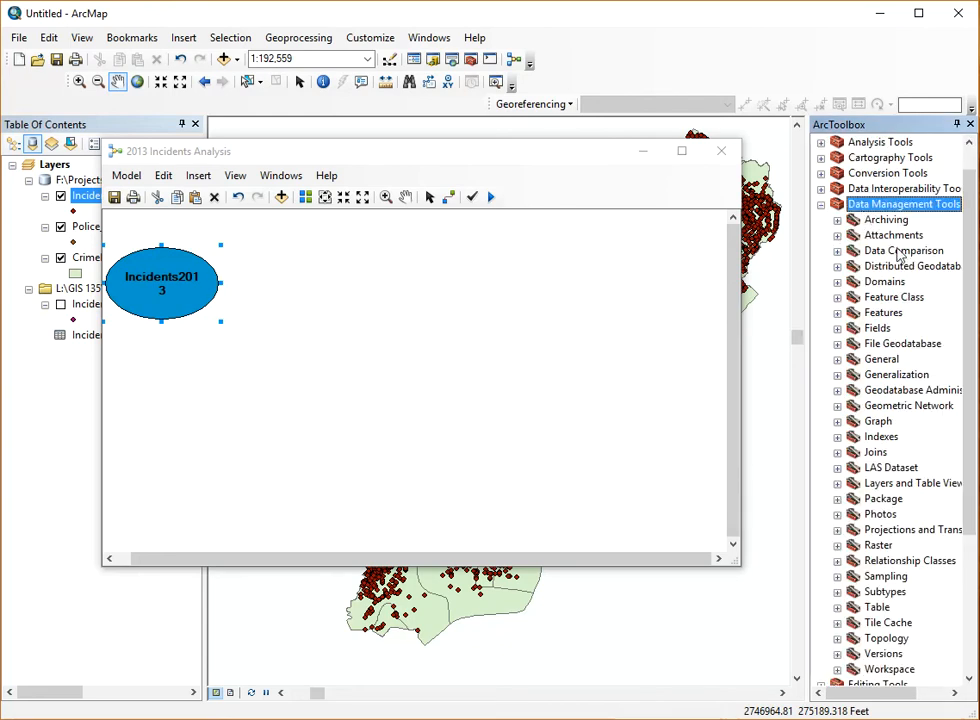
click(838, 313)
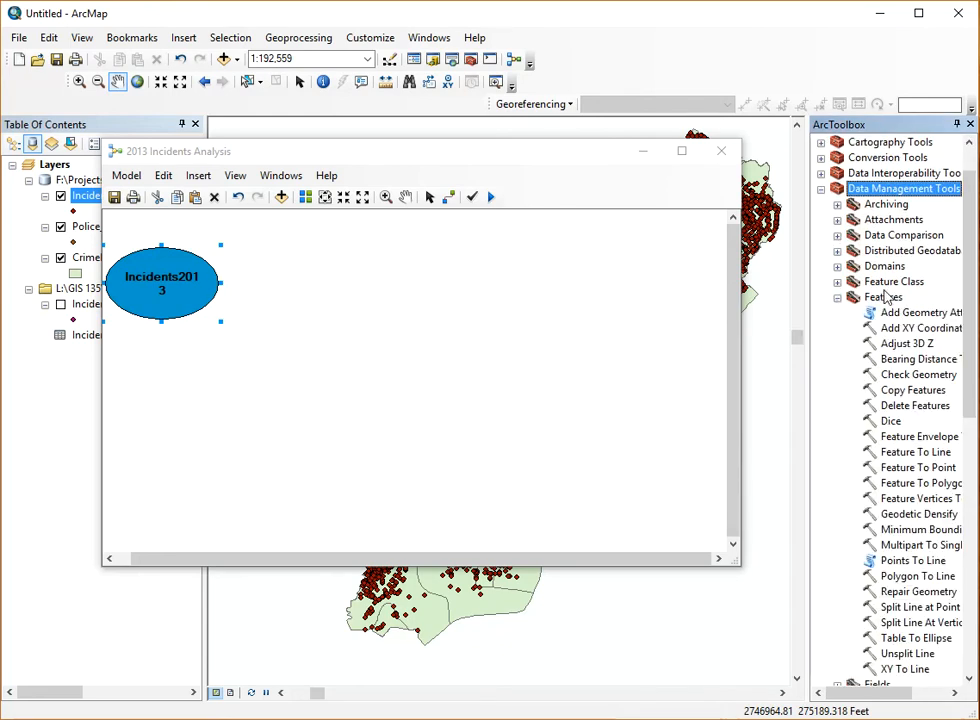
click(866, 298)
click(913, 392)
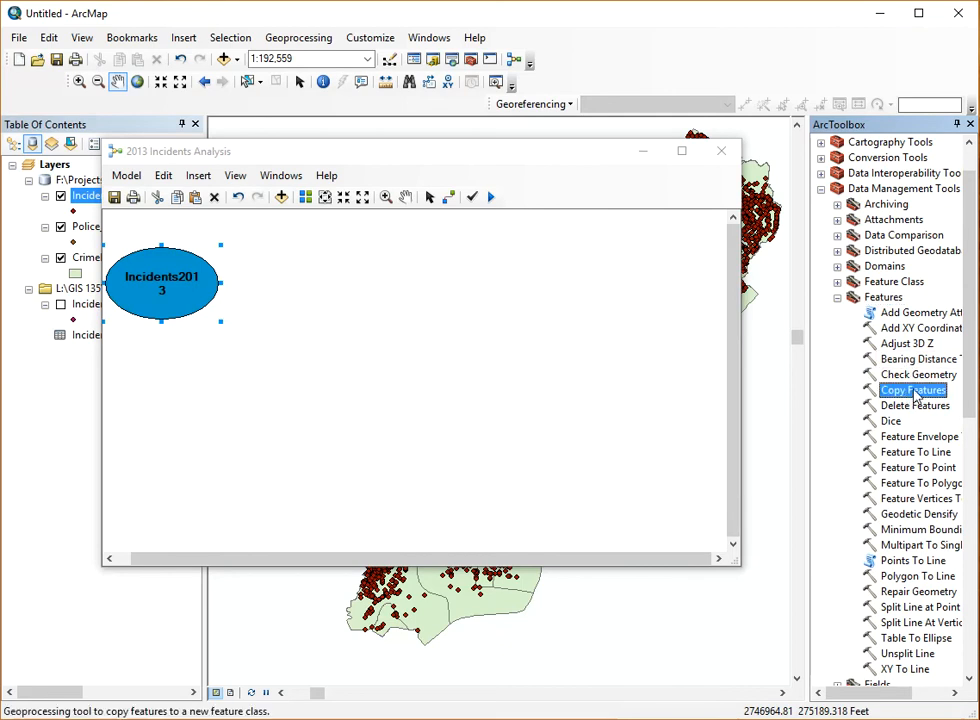
drag(900, 395, 317, 280)
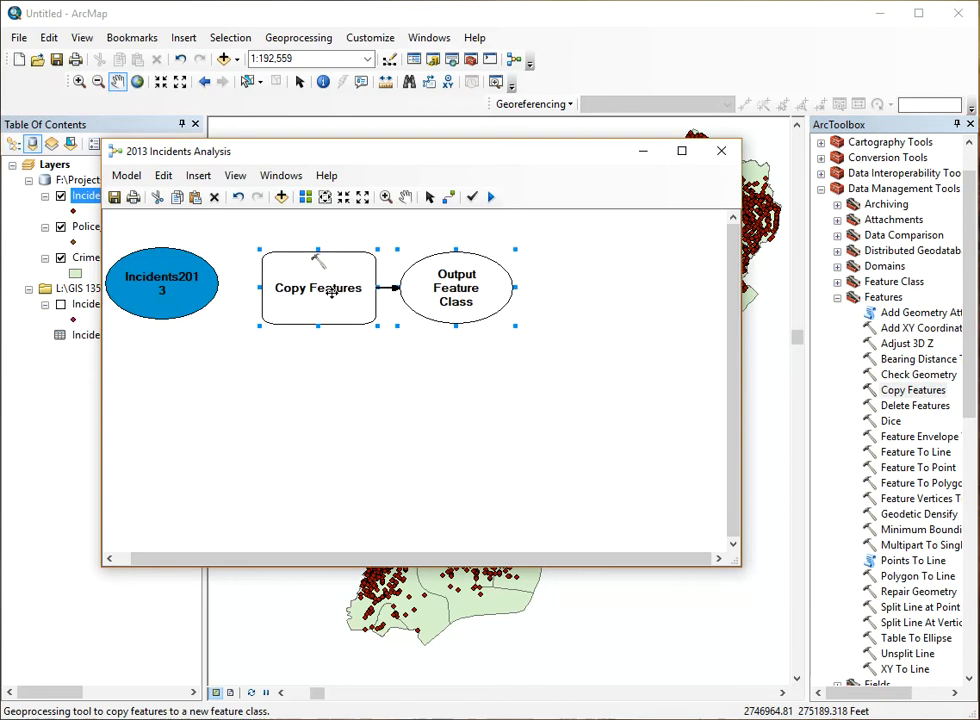
Step: Connect Incidents2013 to the Copy Features tool as its input features
click(448, 198)
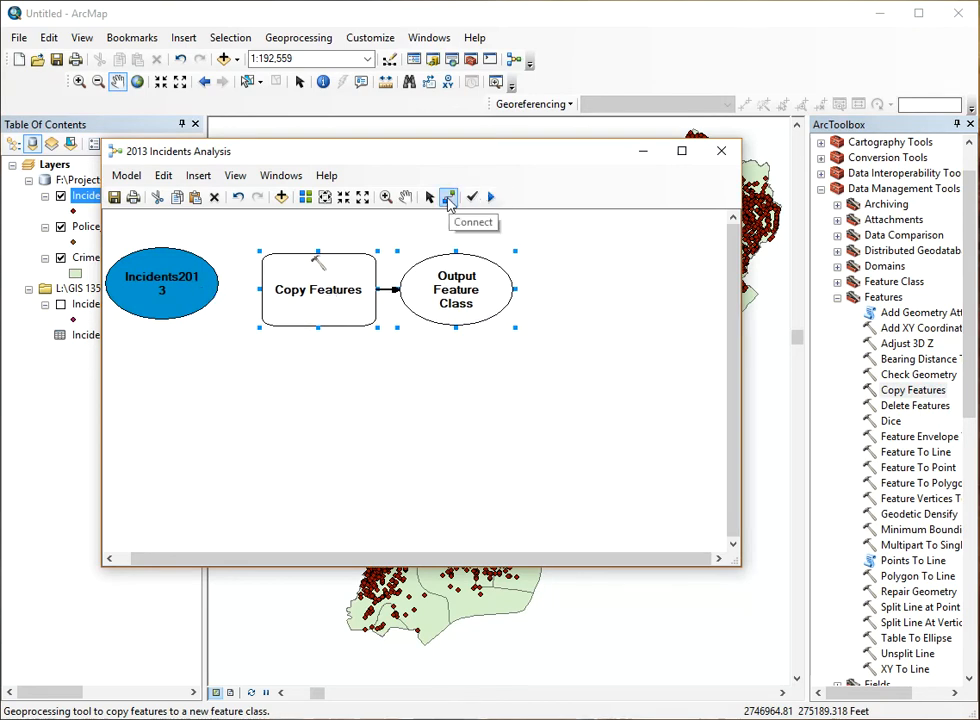
drag(215, 288, 318, 286)
click(338, 298)
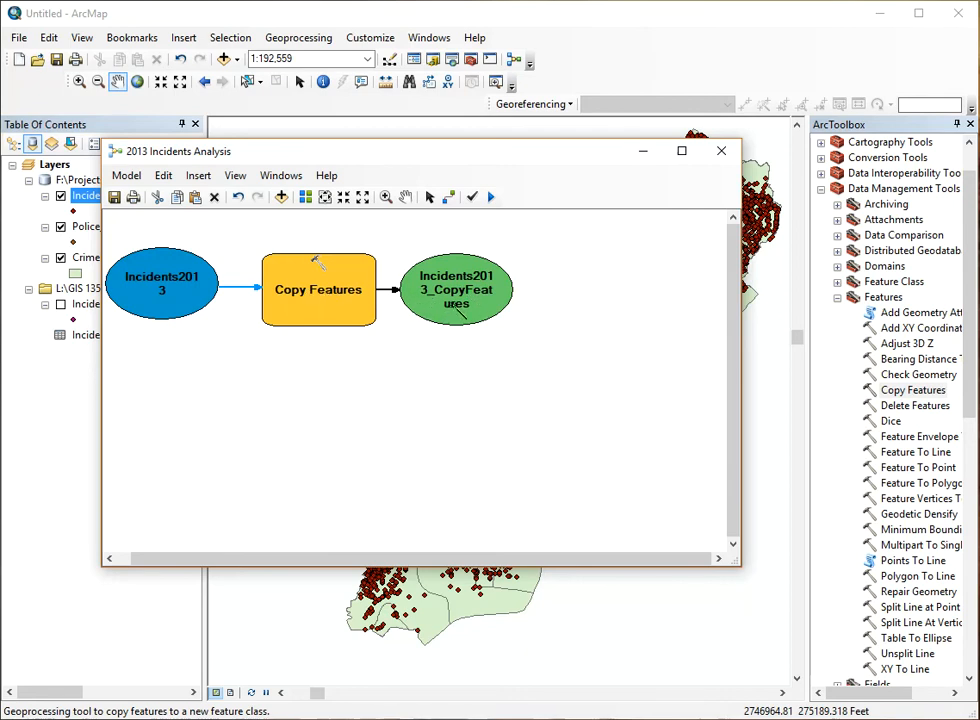
Step: Shorten the Copy Features output feature class name to Incidents2013_Copy in IncidentsDatabase.gdb and accept the tool settings
double_click(322, 286)
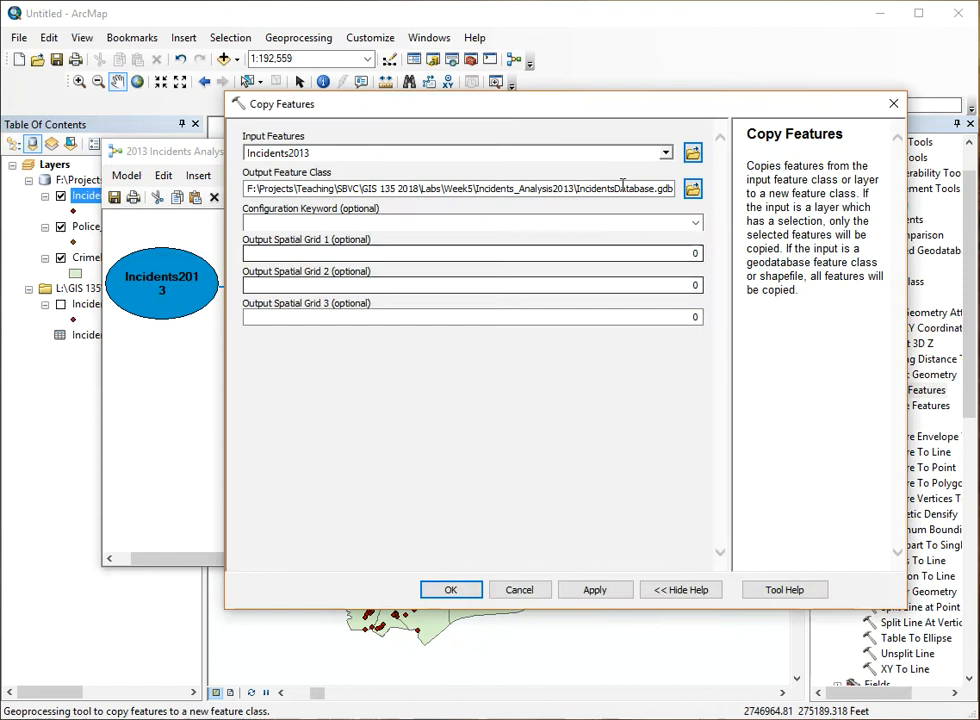
drag(596, 188, 677, 188)
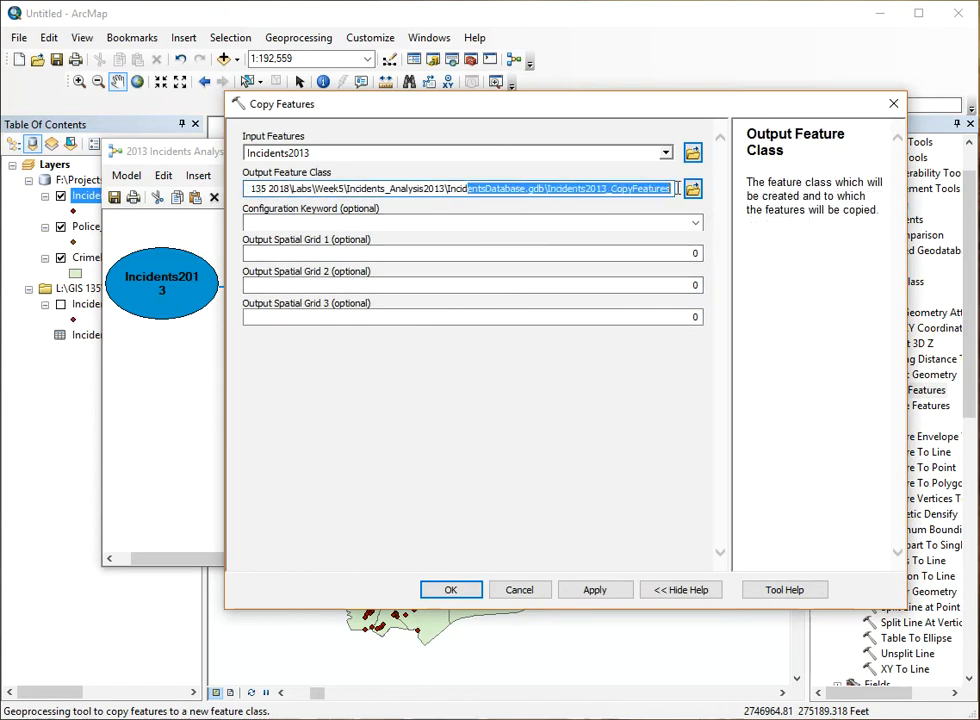
click(618, 195)
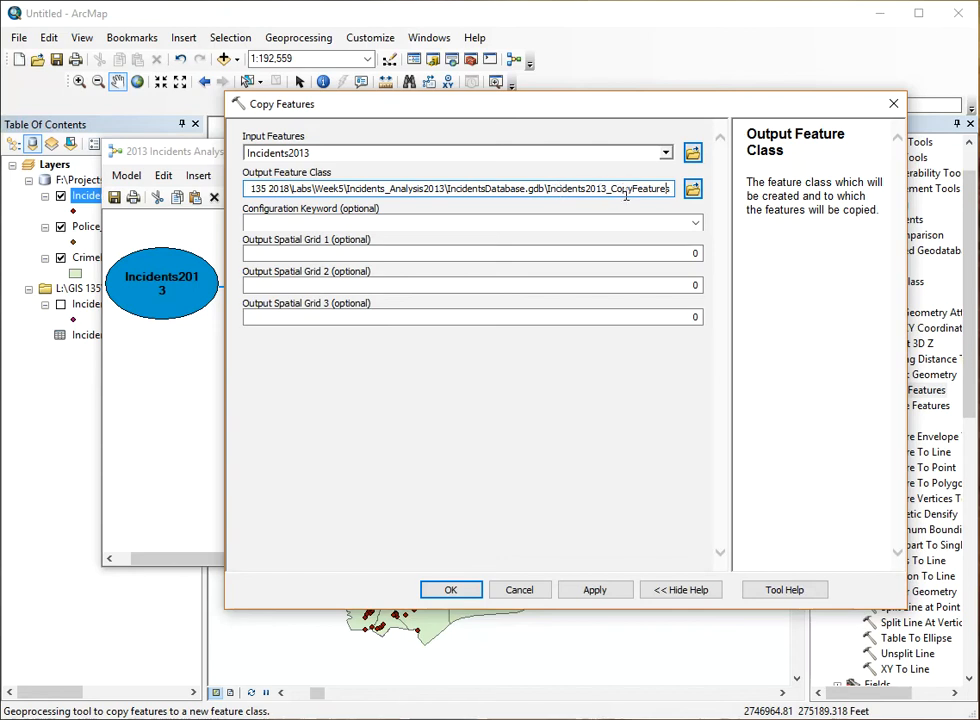
key(BackSpace)
key(BackSpace)
key(BackSpace)
key(BackSpace)
key(BackSpace)
key(BackSpace)
key(BackSpace)
key(BackSpace)
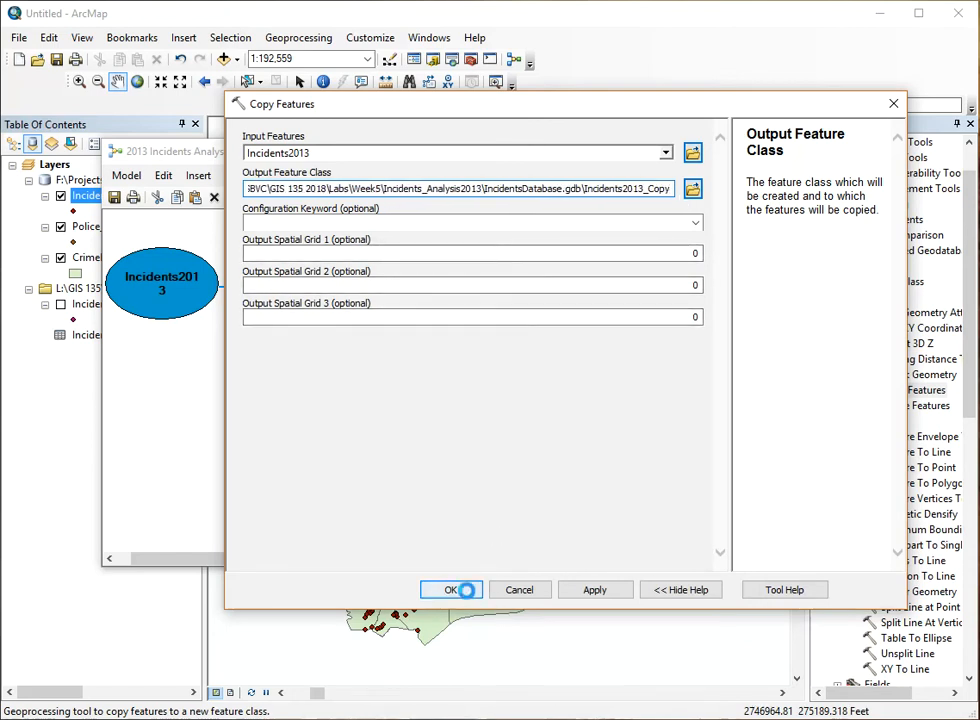
click(468, 590)
Step: Run the Copy Features tool on its own within the model
click(430, 199)
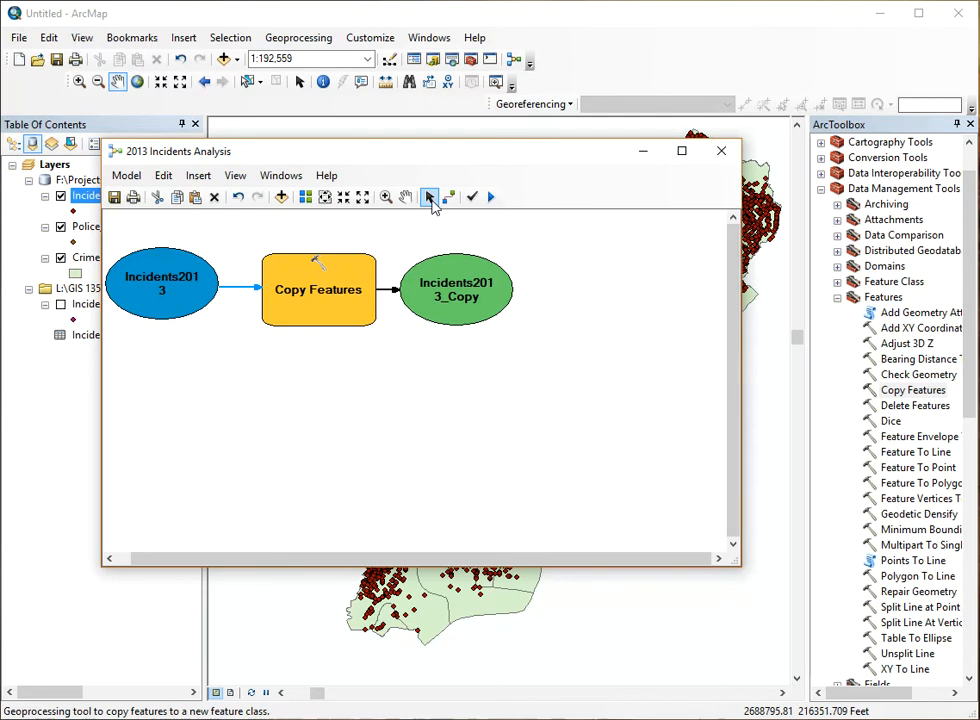
right_click(316, 289)
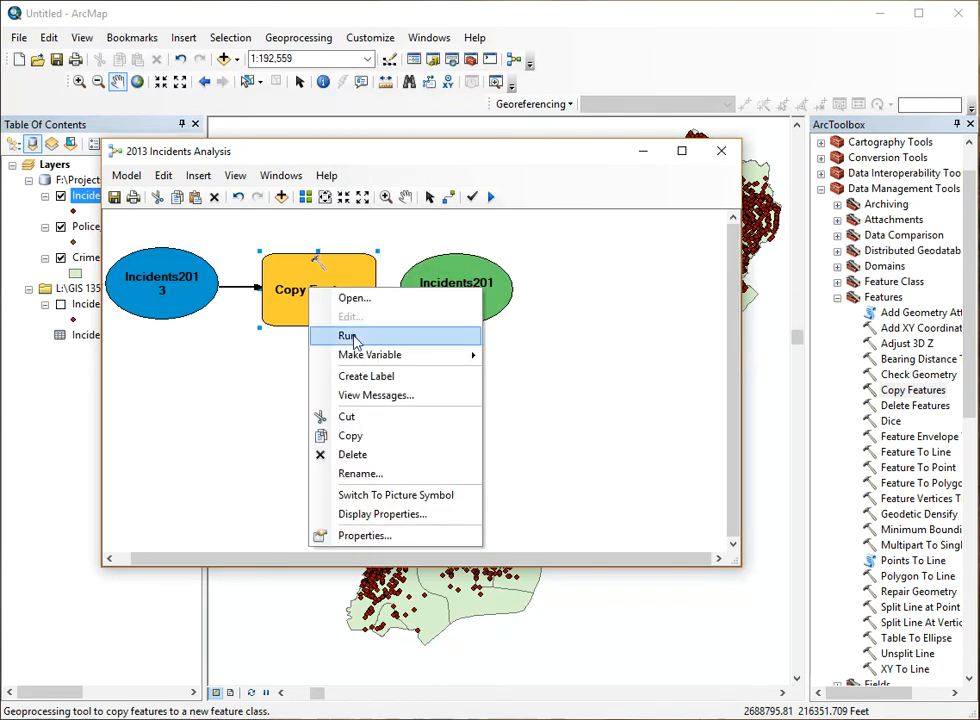
click(347, 336)
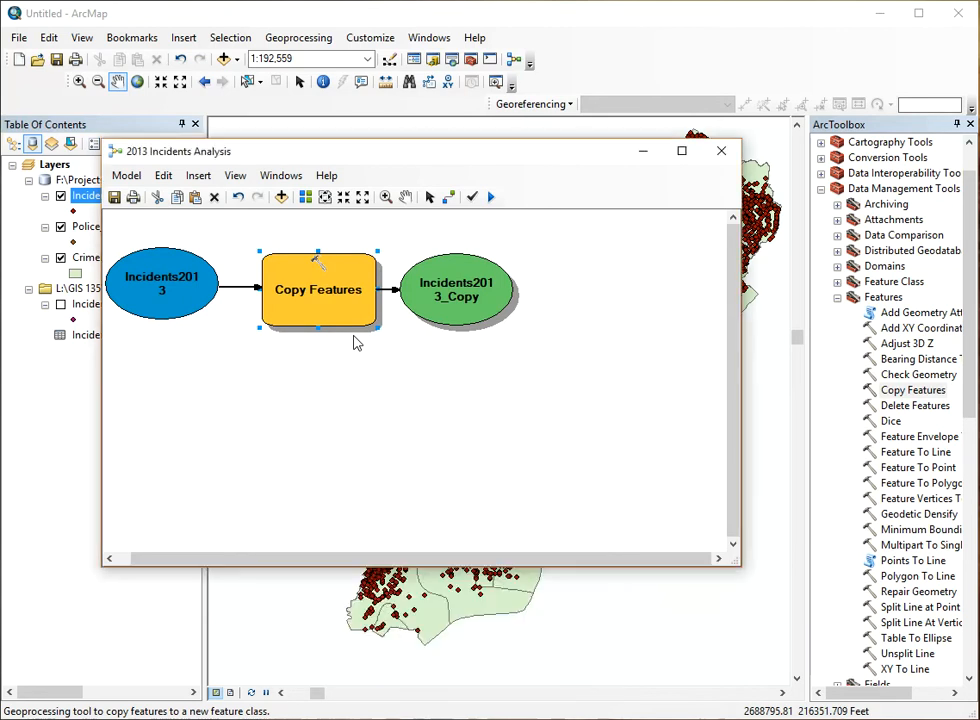
Step: Turn off the Incidents2013 layer and add the Incidents2013_Copy model output to the map display
drag(432, 160, 594, 162)
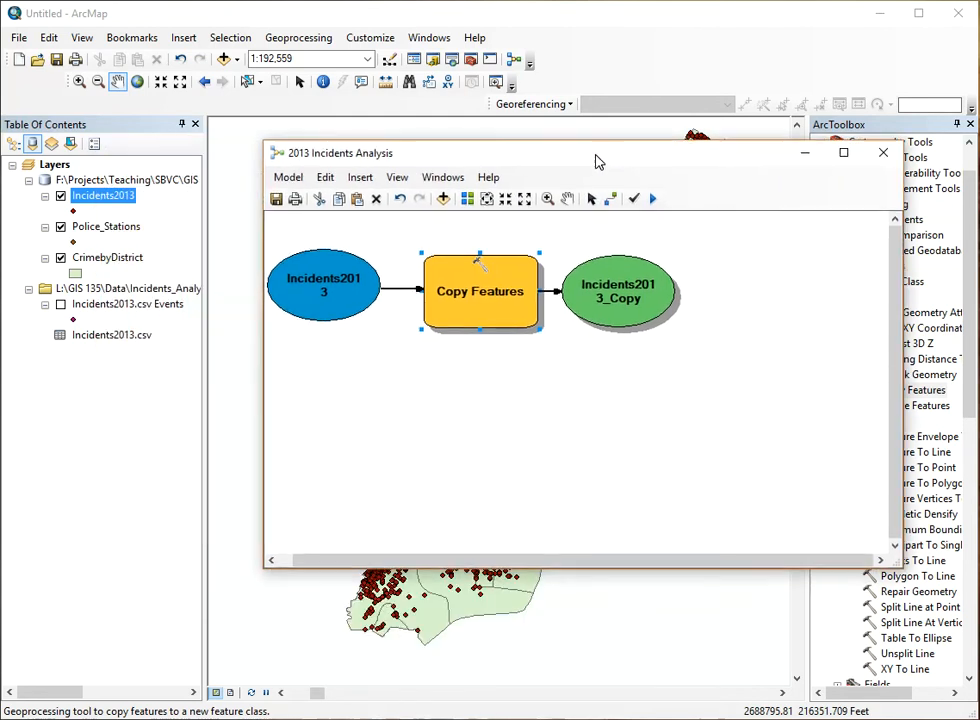
click(60, 196)
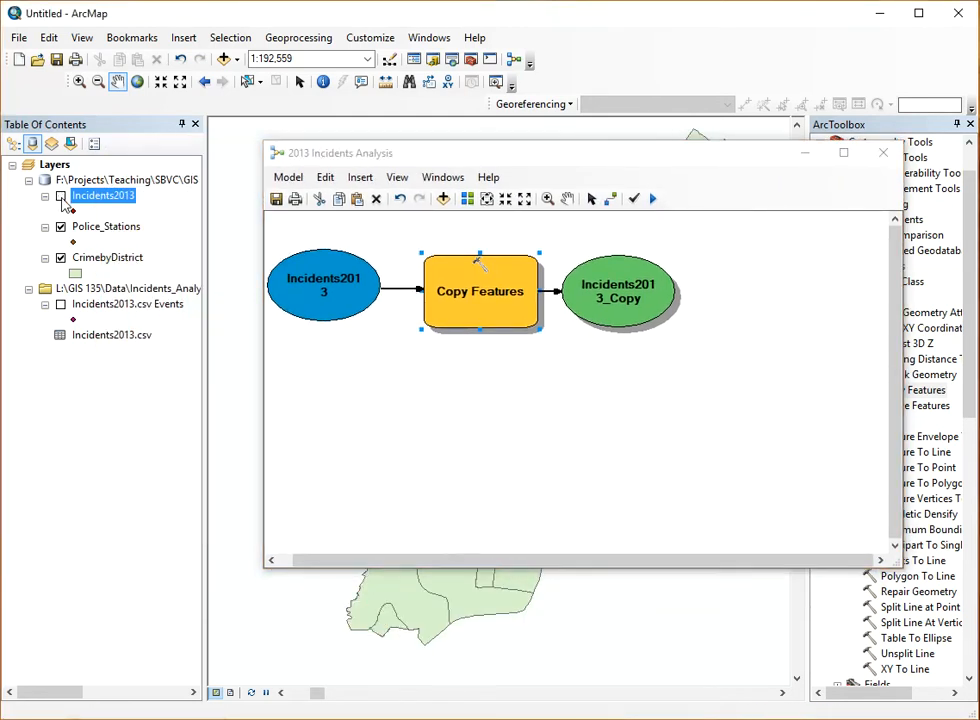
right_click(610, 303)
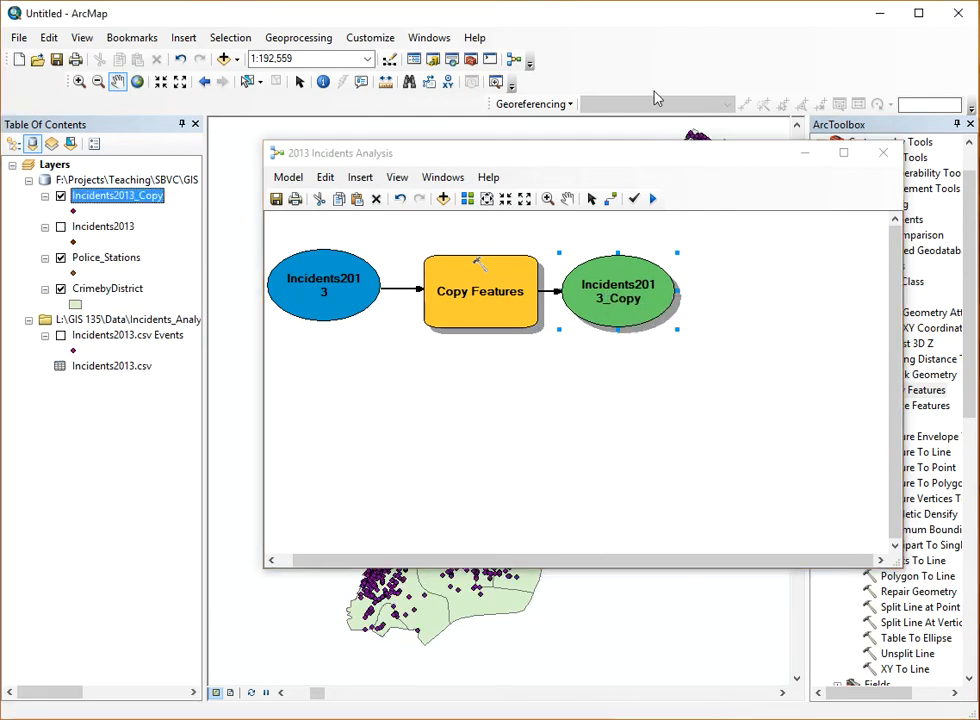
Step: Enlarge the model window slightly and shift it temporarily to examine the copied incident points on the map
drag(643, 157, 484, 123)
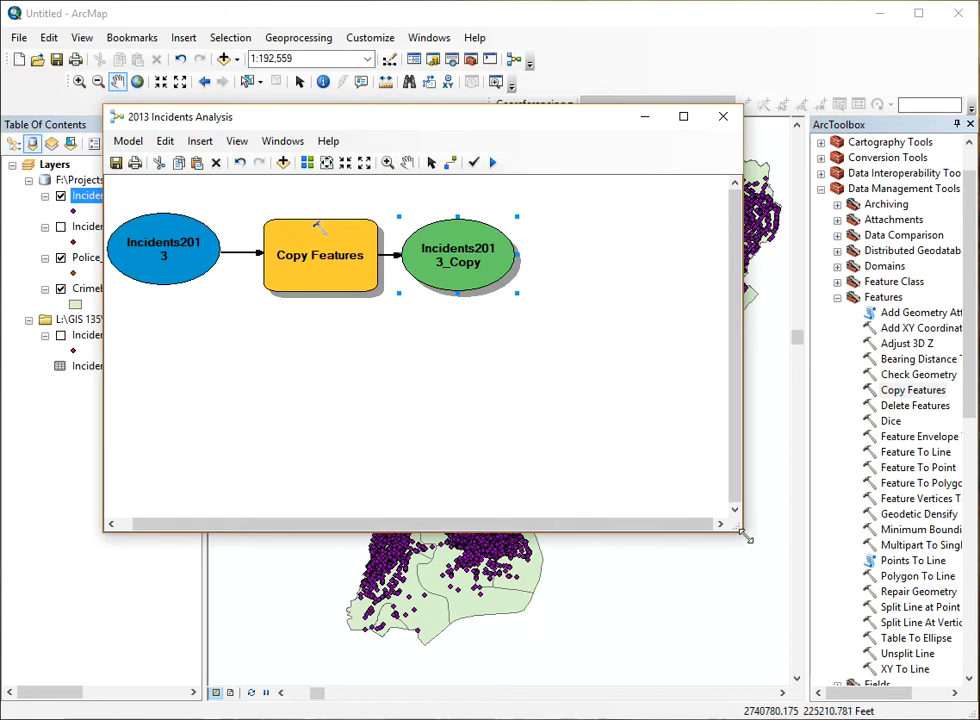
drag(737, 529, 786, 545)
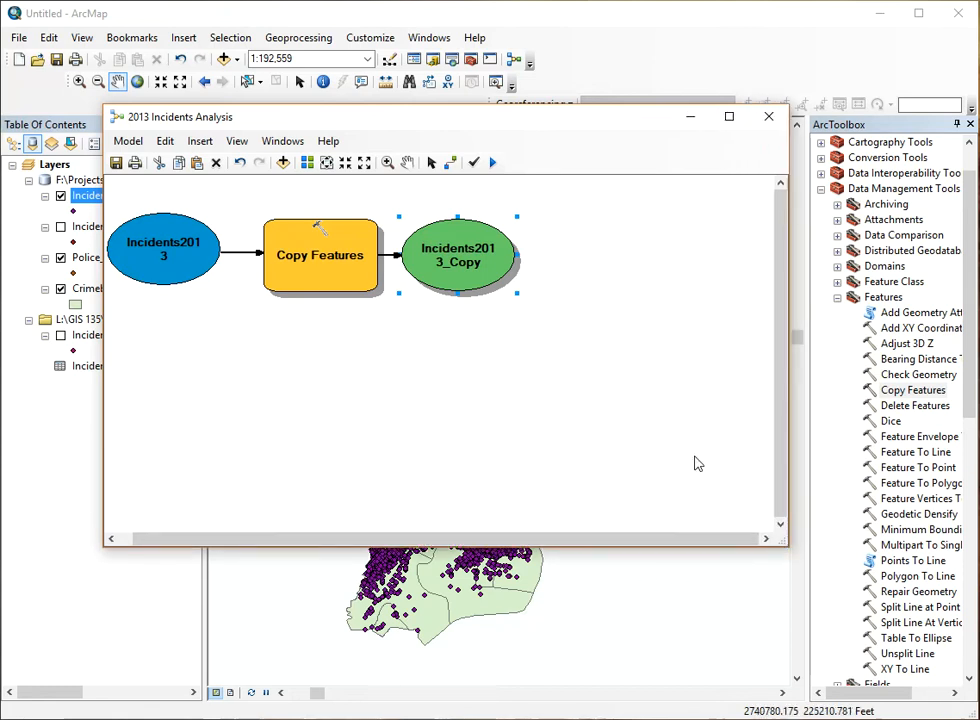
double_click(851, 297)
drag(610, 124, 588, 381)
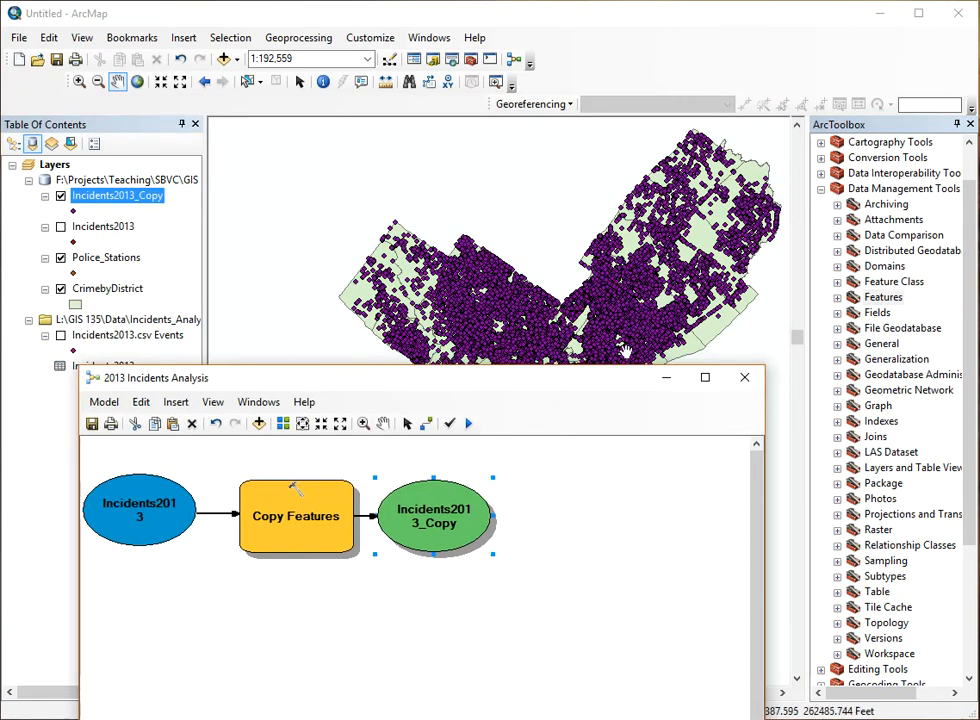
drag(575, 385, 576, 142)
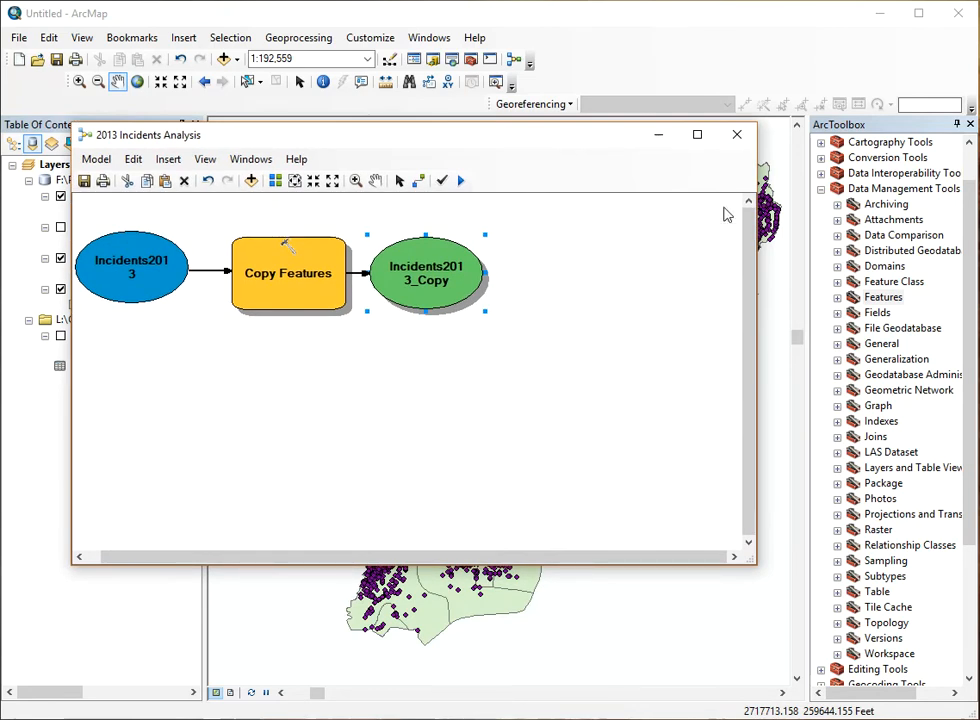
Step: Add the Integrate tool from the Feature Class toolset of Data Management Tools and connect Incidents2013_Copy as its input features
click(867, 284)
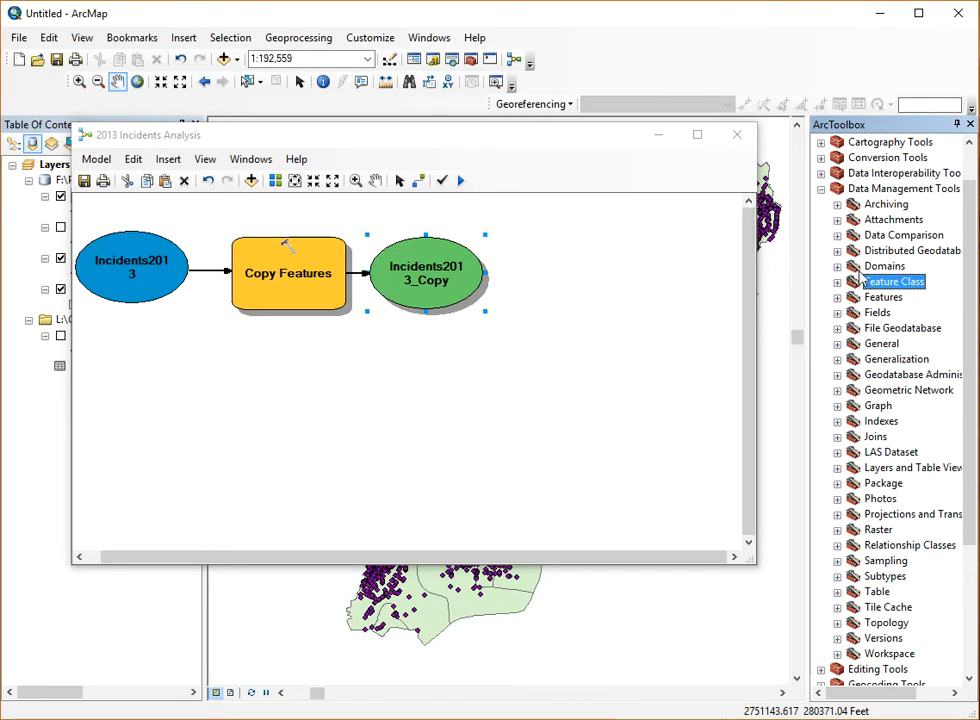
click(838, 283)
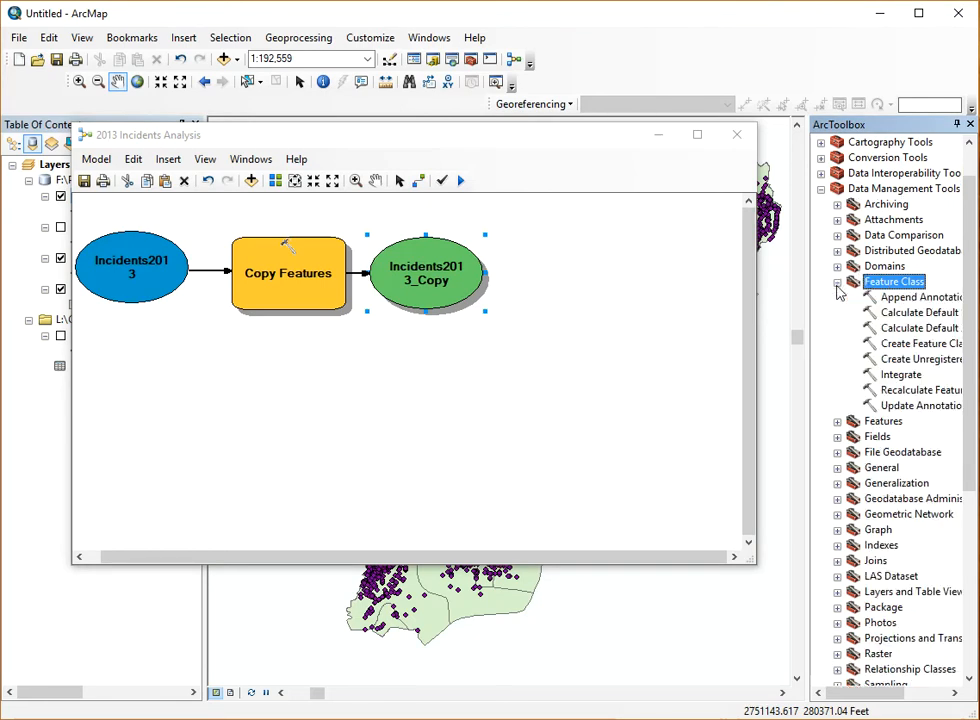
drag(900, 380, 605, 291)
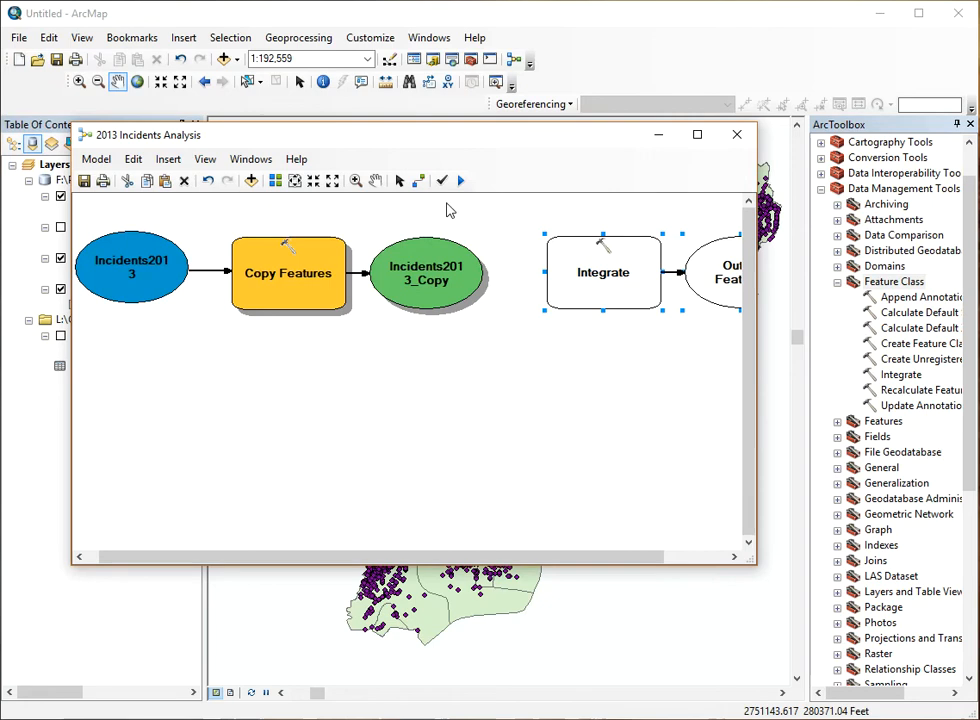
drag(475, 271, 595, 280)
click(601, 282)
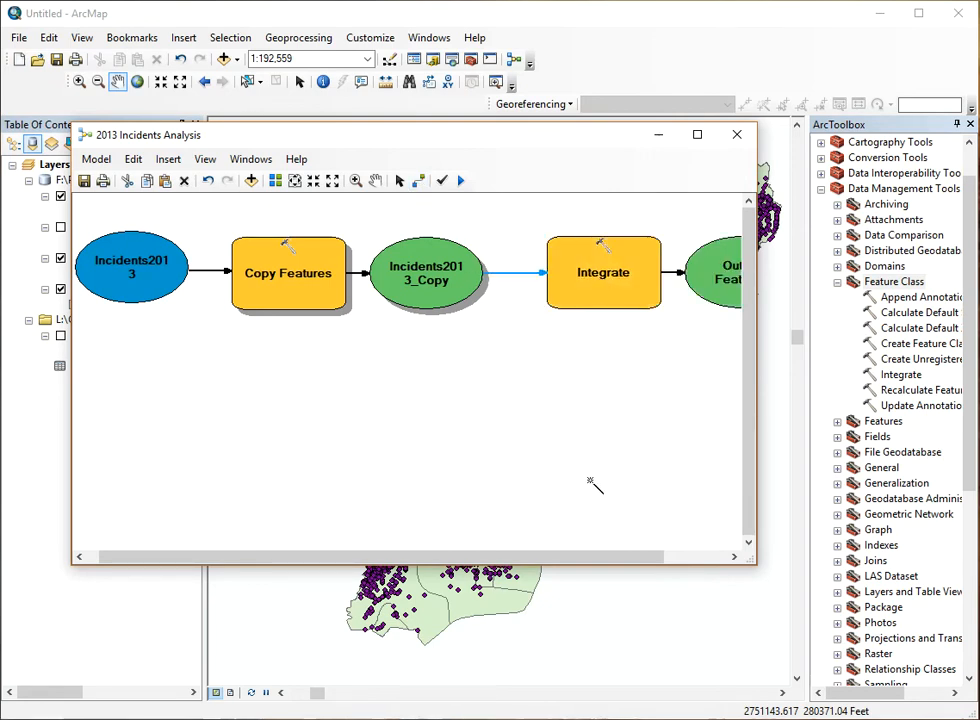
Step: Set the Integrate tool's XY tolerance to 80 feet and run the tool in the model
drag(595, 554, 672, 556)
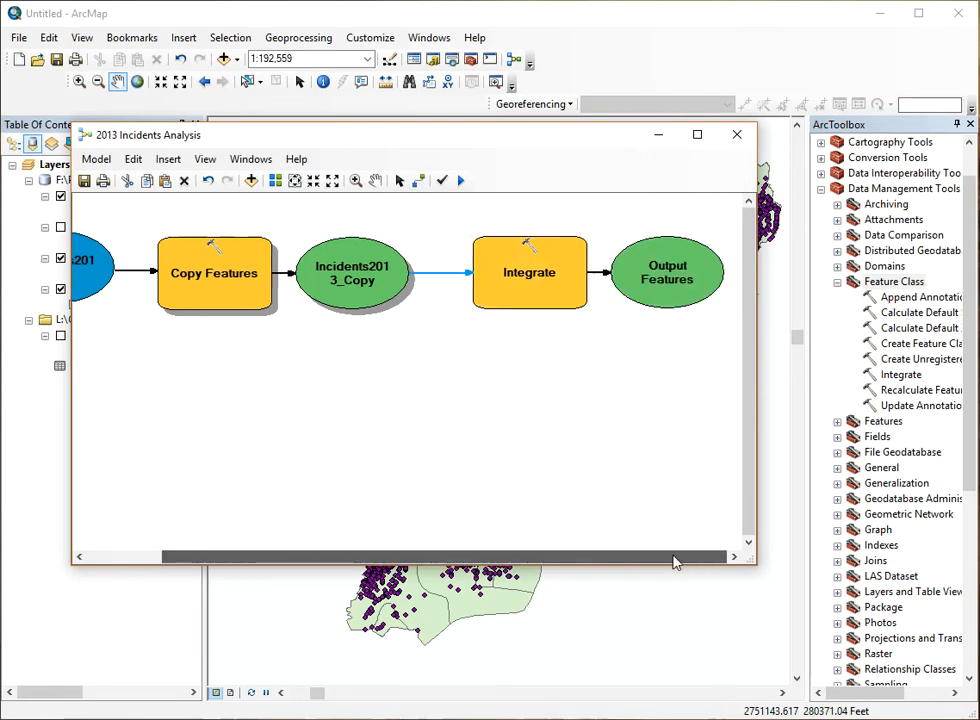
double_click(530, 285)
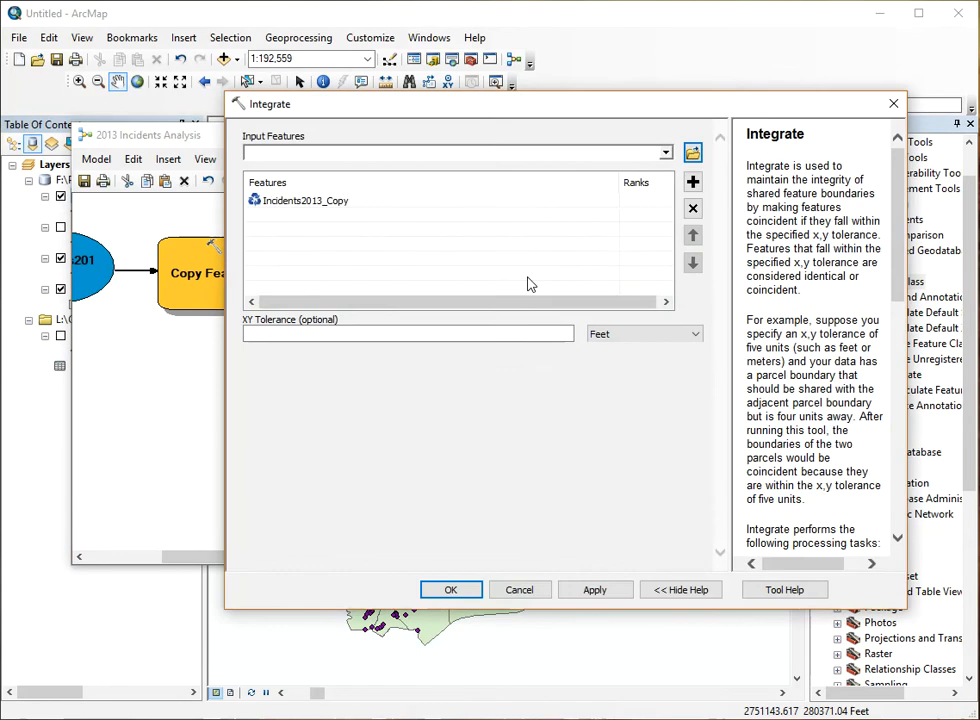
click(555, 335)
text(50)
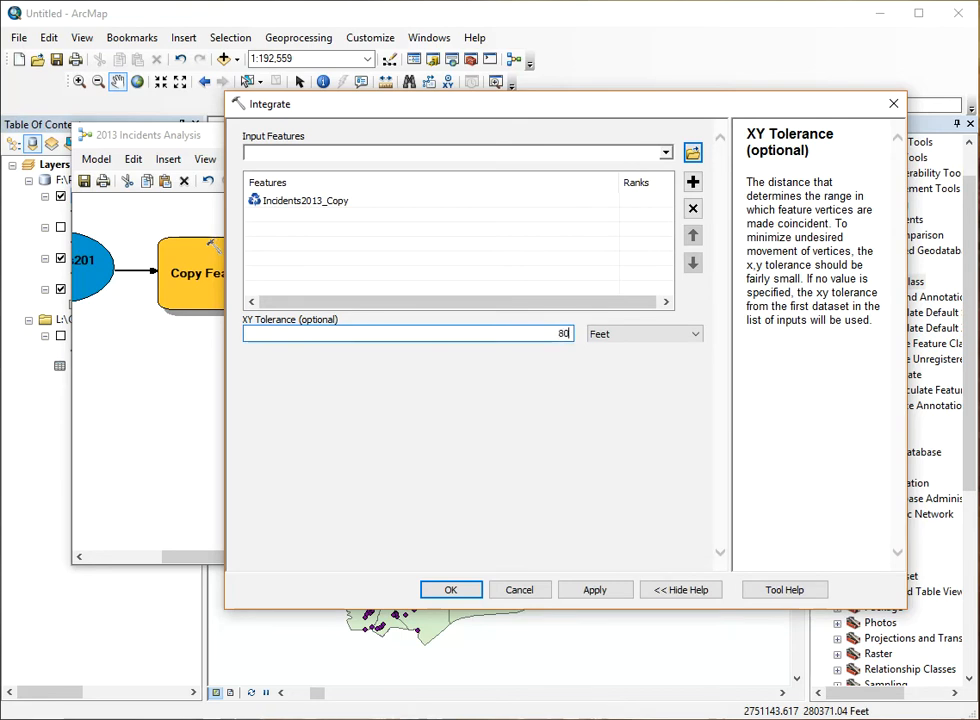
click(470, 591)
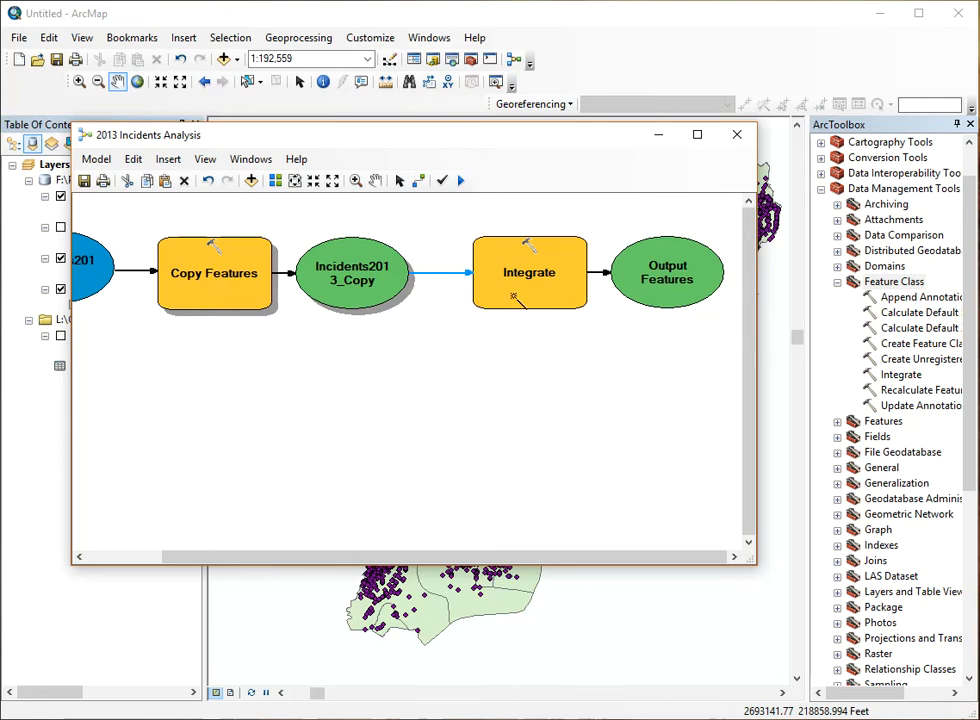
right_click(525, 278)
click(640, 324)
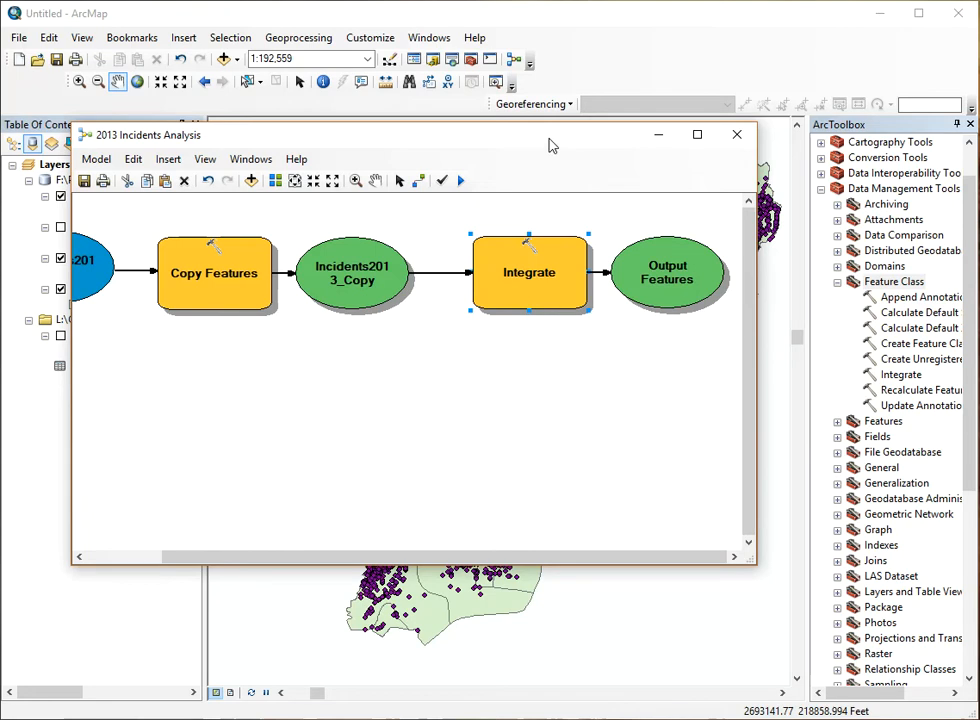
Step: Toggle the Incidents2013_Copy layer off and on to check the integrated points on the map
drag(549, 146, 827, 146)
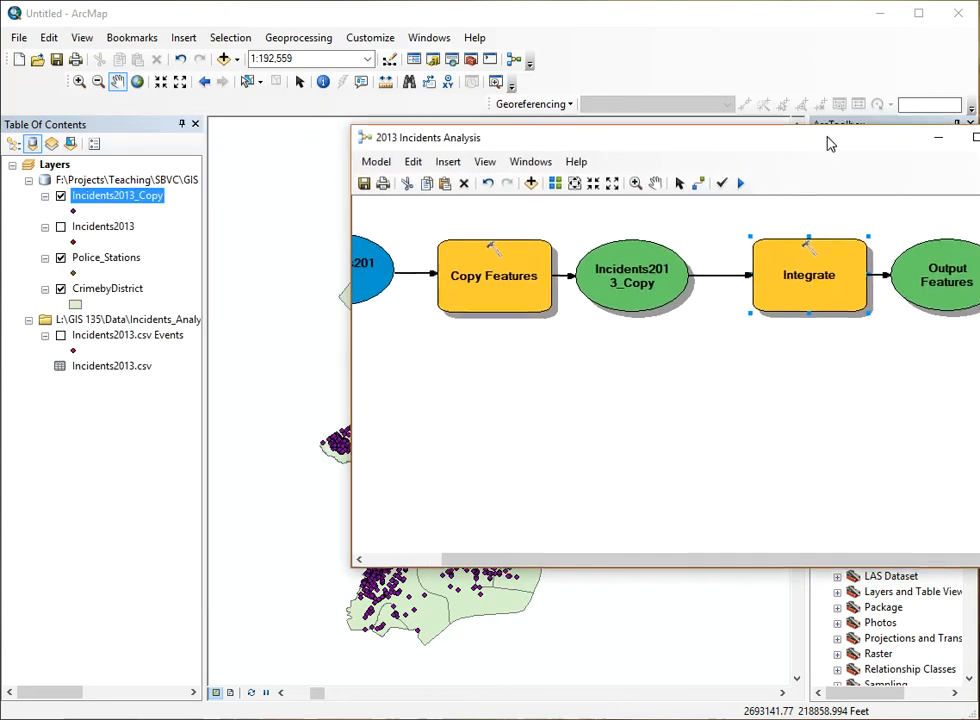
click(61, 197)
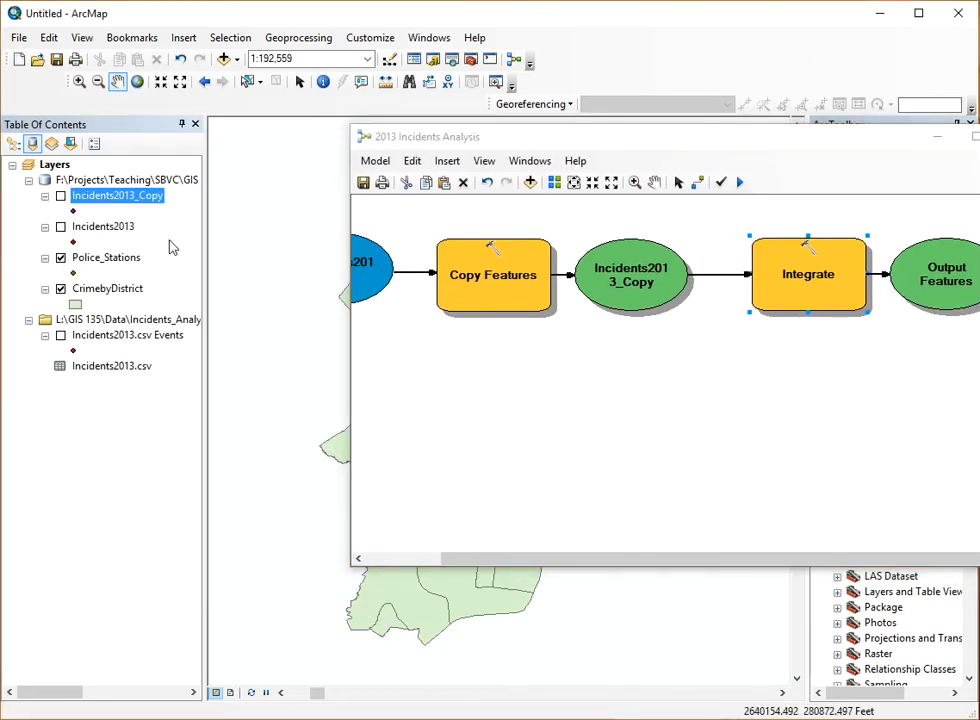
click(61, 197)
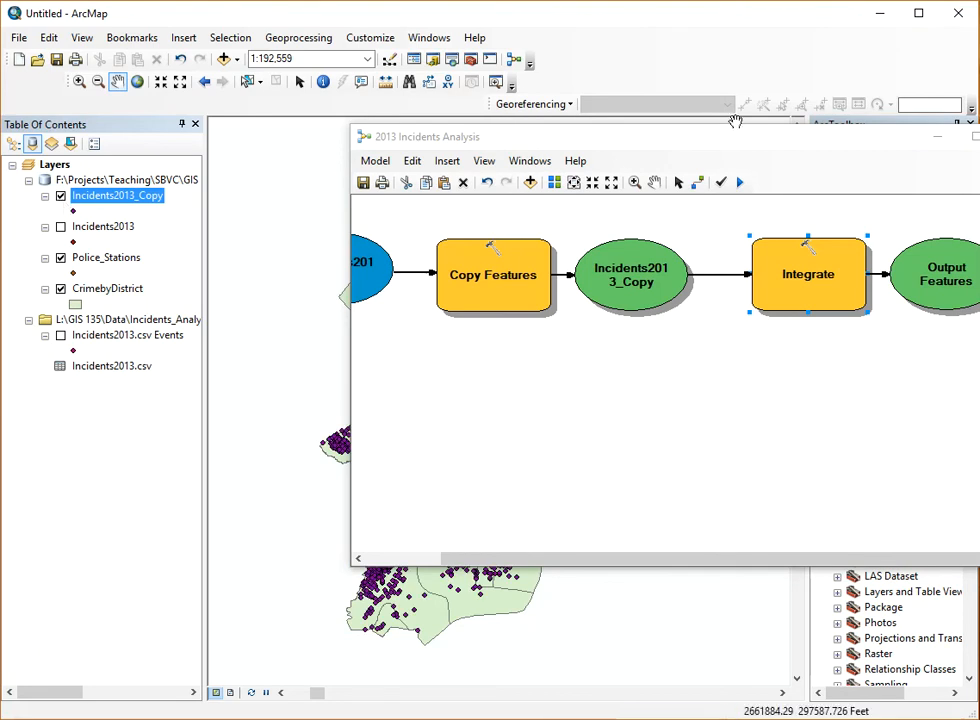
drag(762, 143, 548, 132)
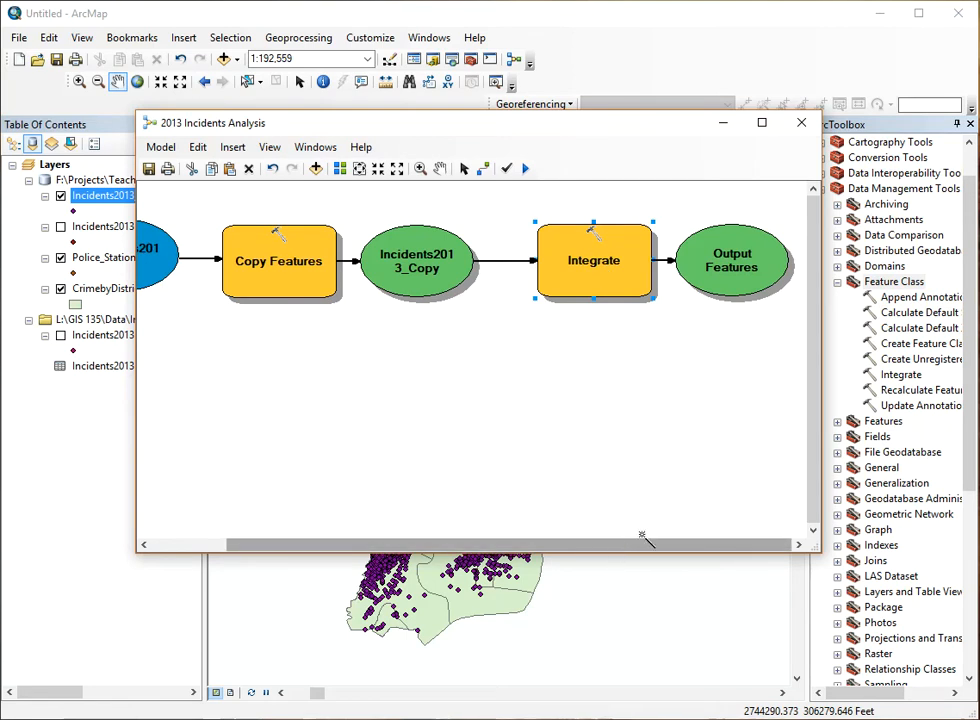
Step: Add the Collect Events tool from the Utilities toolset of Spatial Statistics Tools to the model, below the Copy Features and Integrate row
click(837, 282)
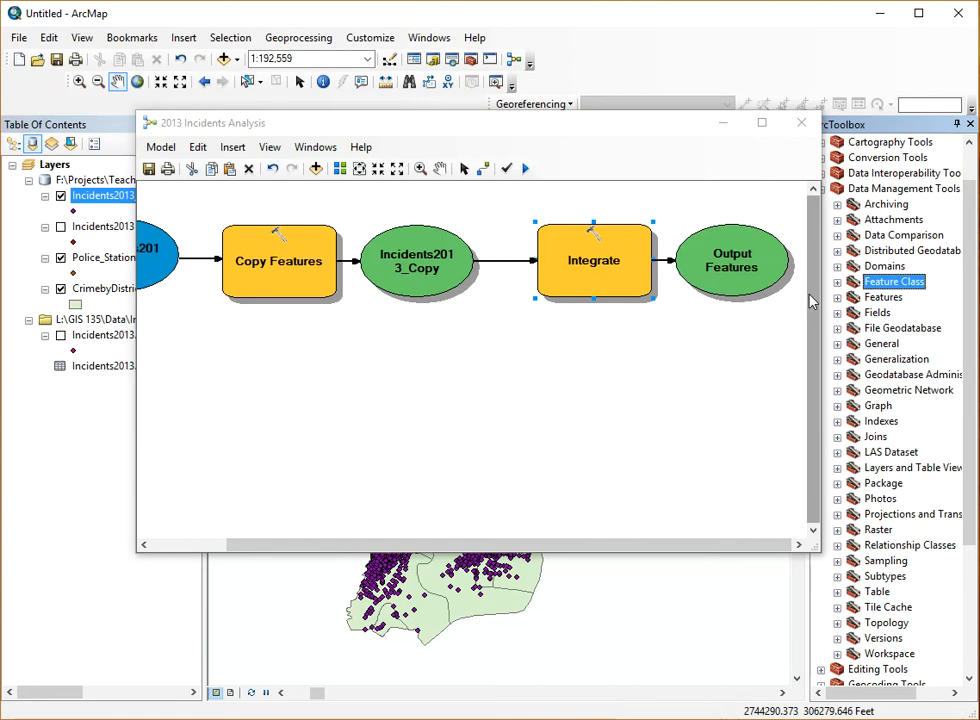
drag(592, 125, 543, 93)
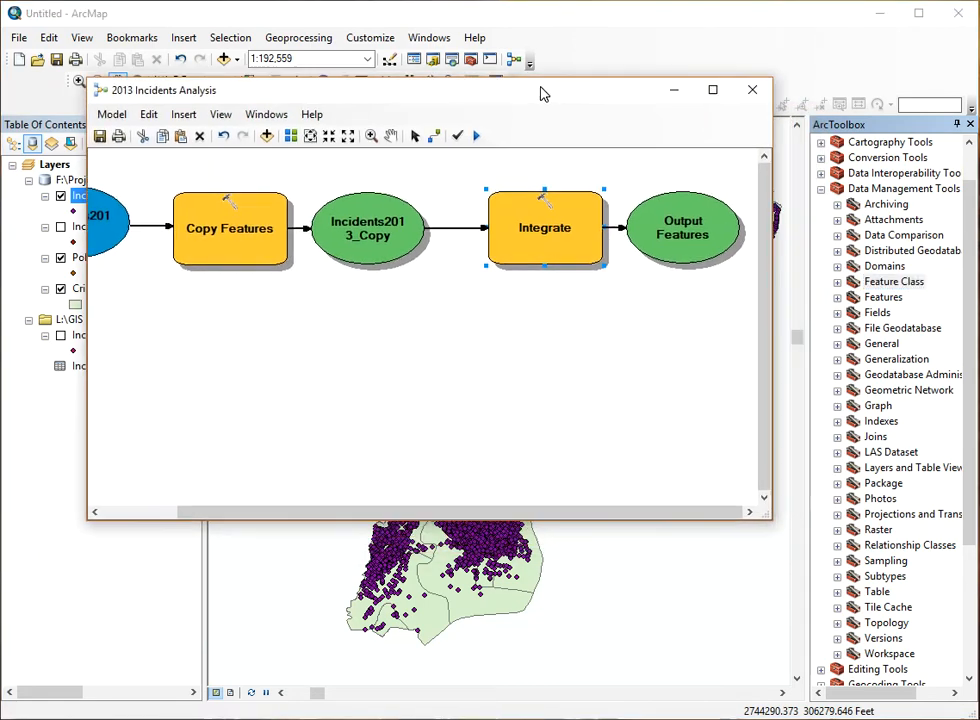
click(820, 189)
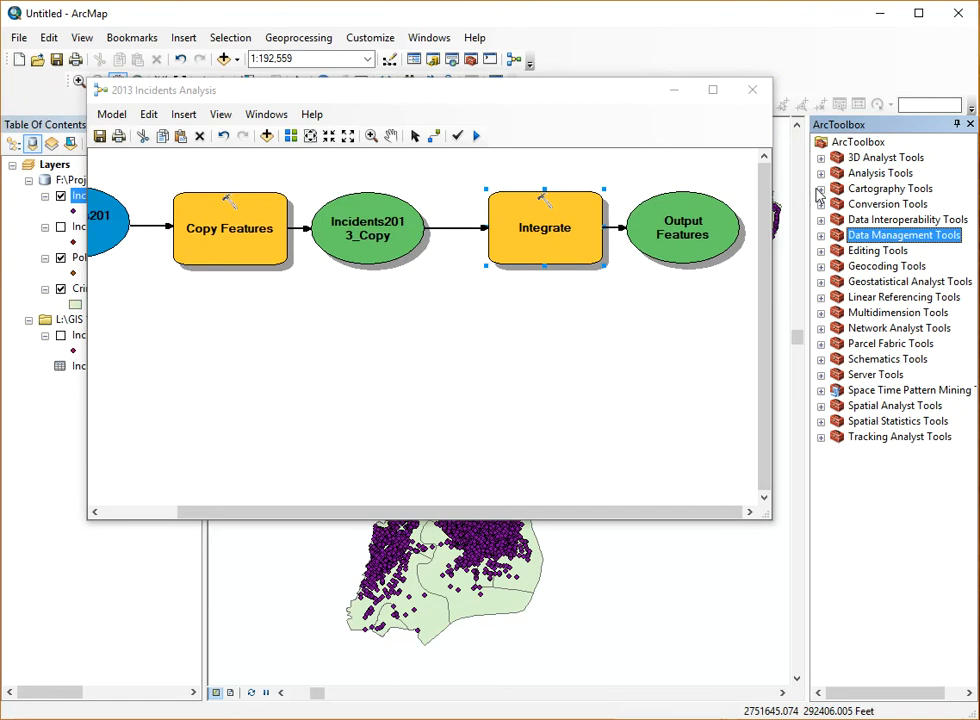
click(891, 421)
click(821, 421)
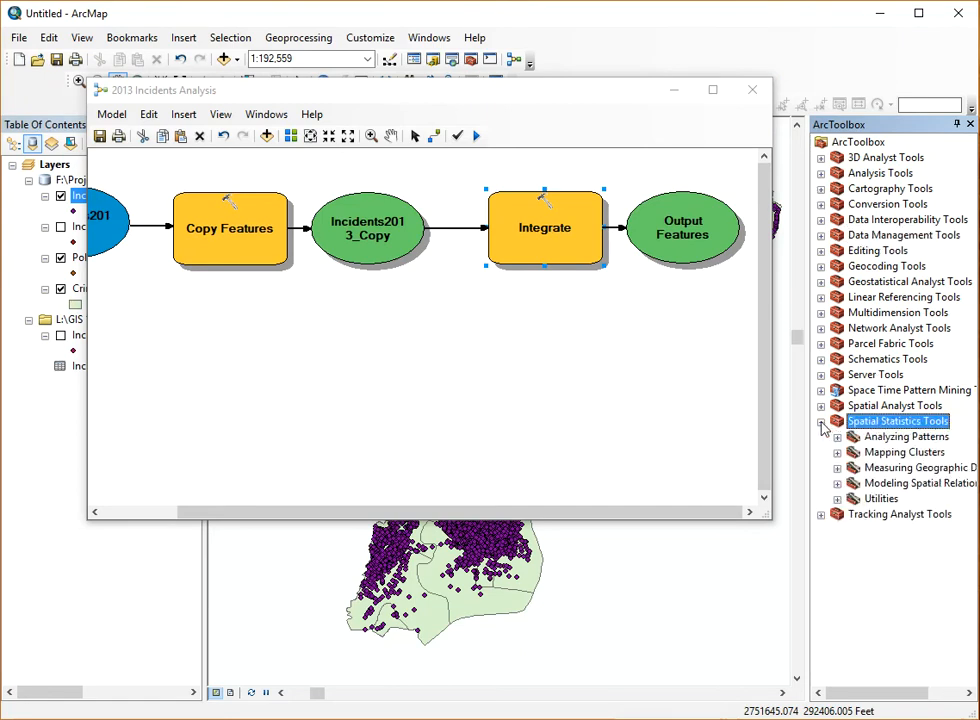
click(837, 498)
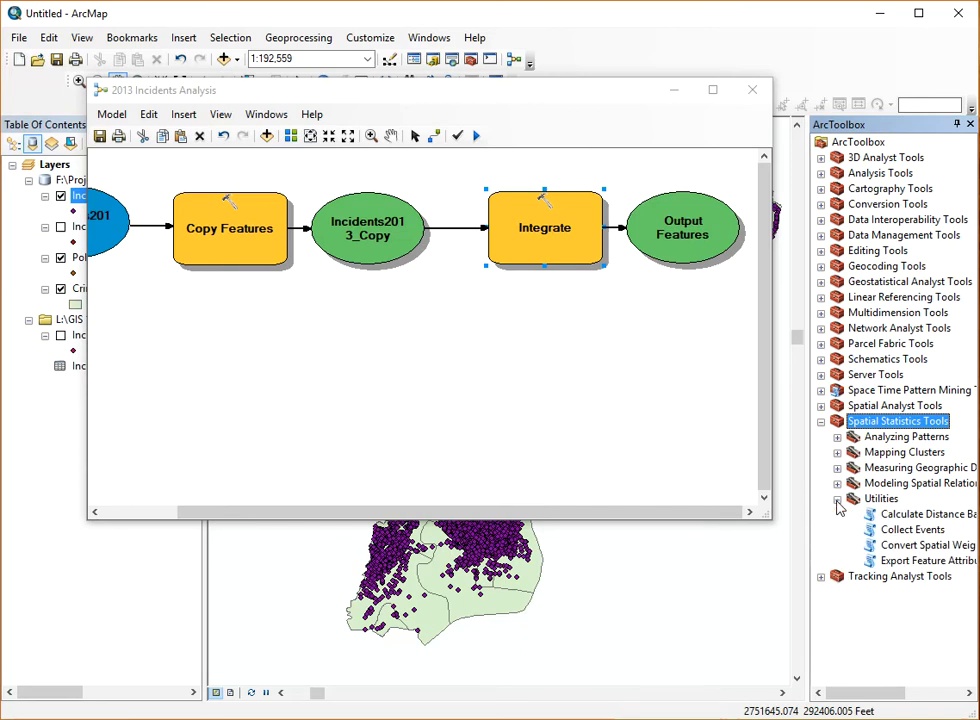
click(905, 531)
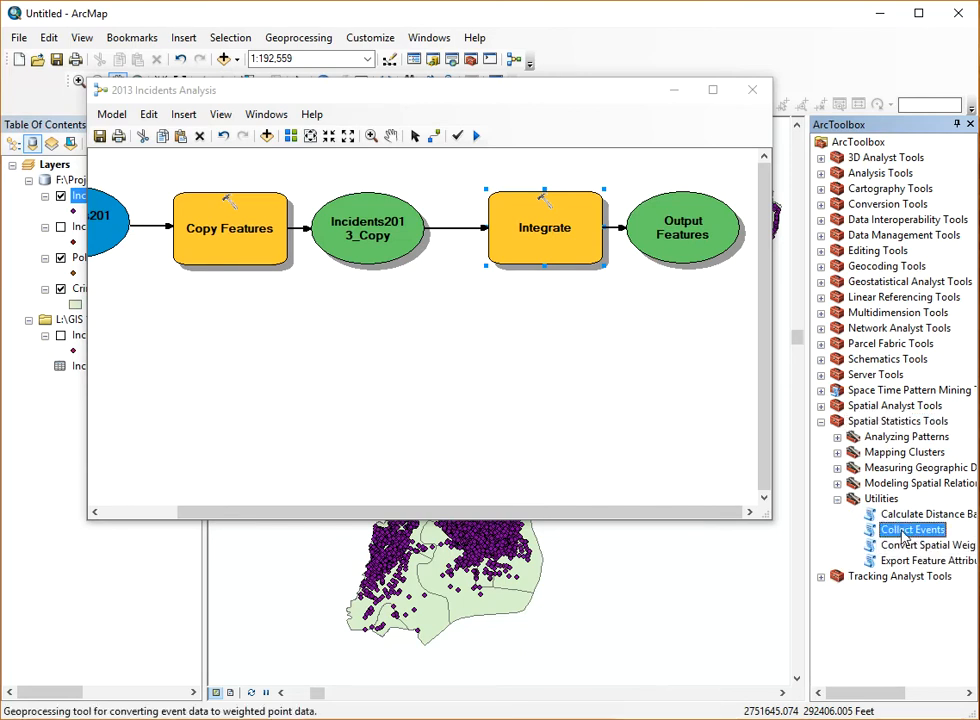
drag(903, 535, 448, 395)
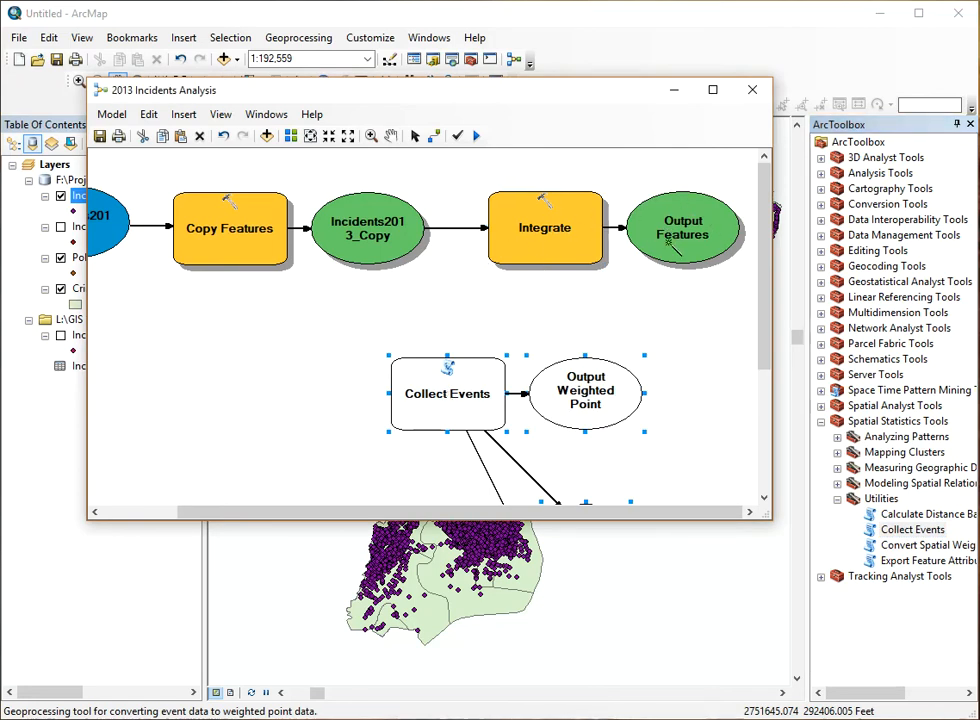
Step: Connect Incidents2013_Copy to the Collect Events tool as its input incident features
click(378, 245)
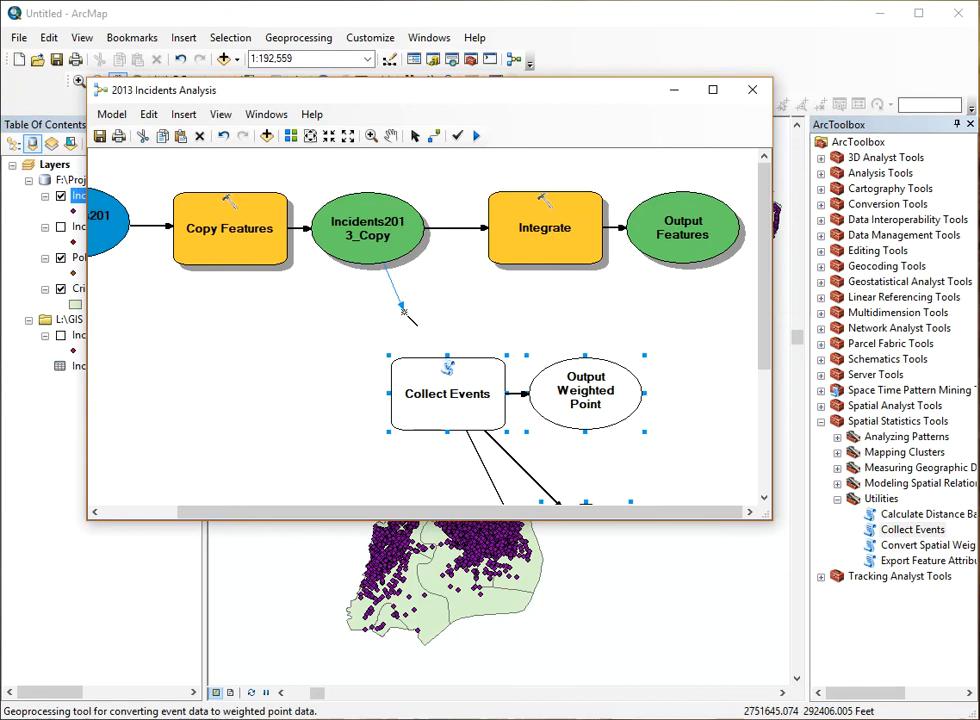
click(424, 385)
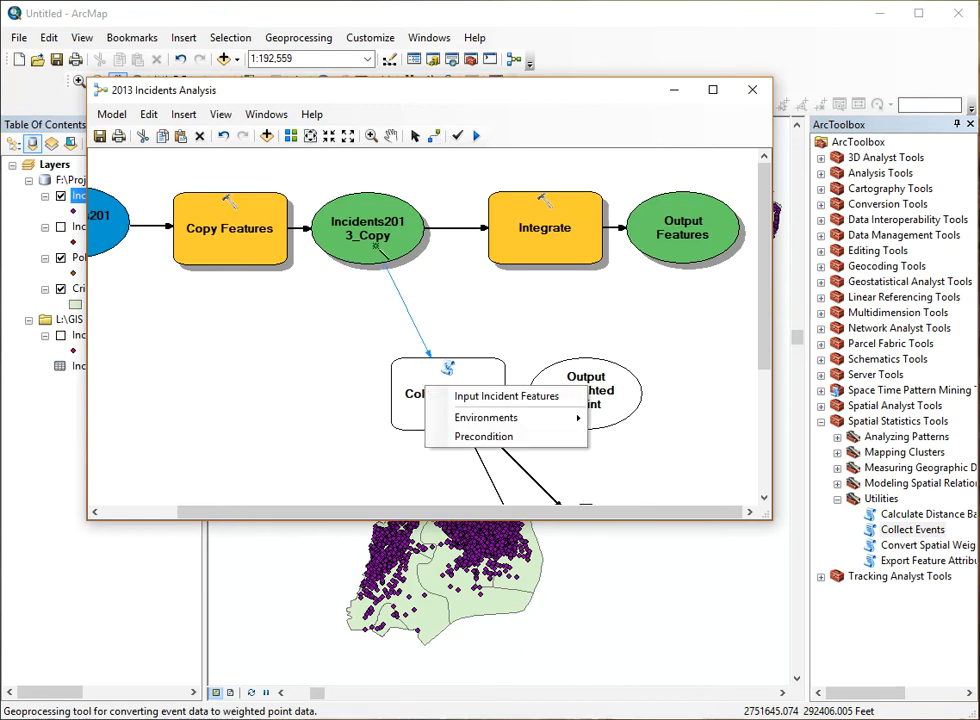
click(500, 396)
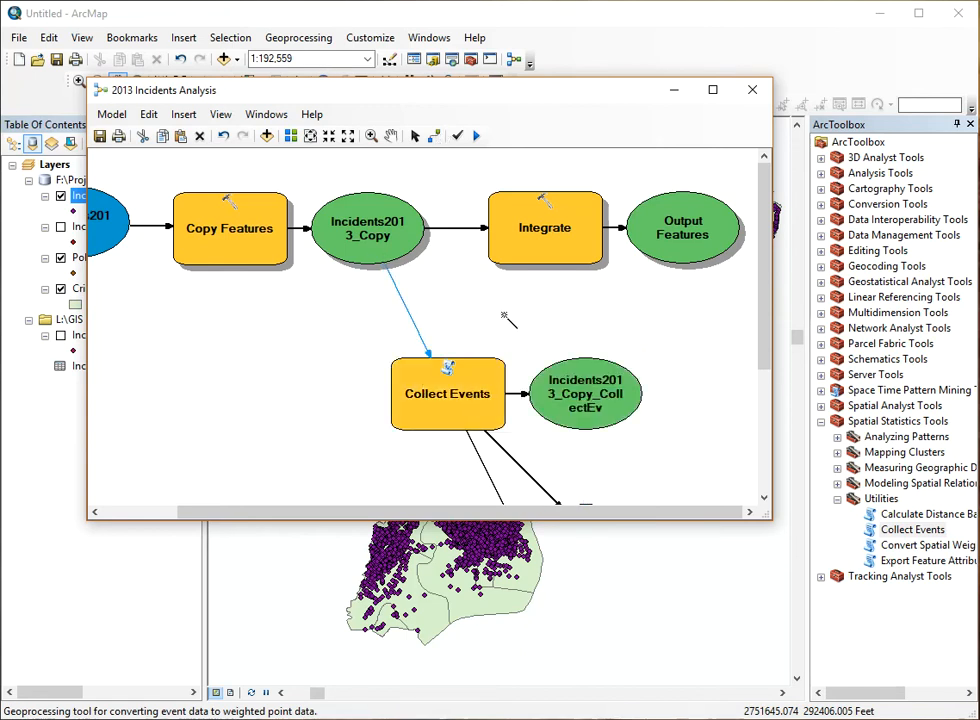
Step: Name the Collect Events tool's output weighted point feature class Incidents2013_CollectEvent in IncidentsDatabase.gdb
click(415, 135)
double_click(450, 378)
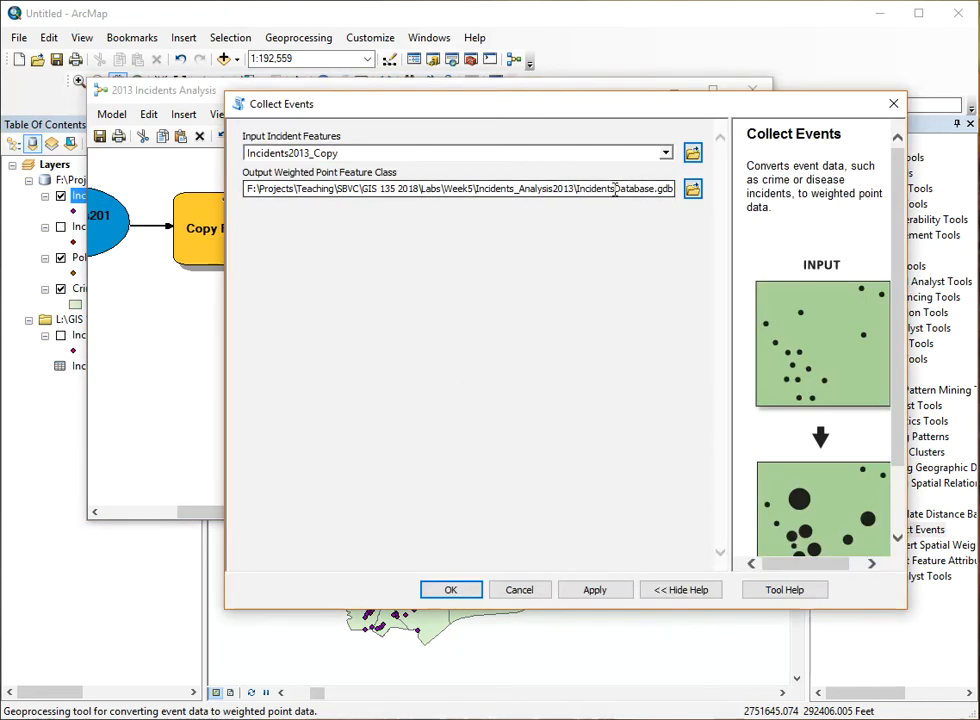
drag(612, 188, 675, 188)
click(619, 190)
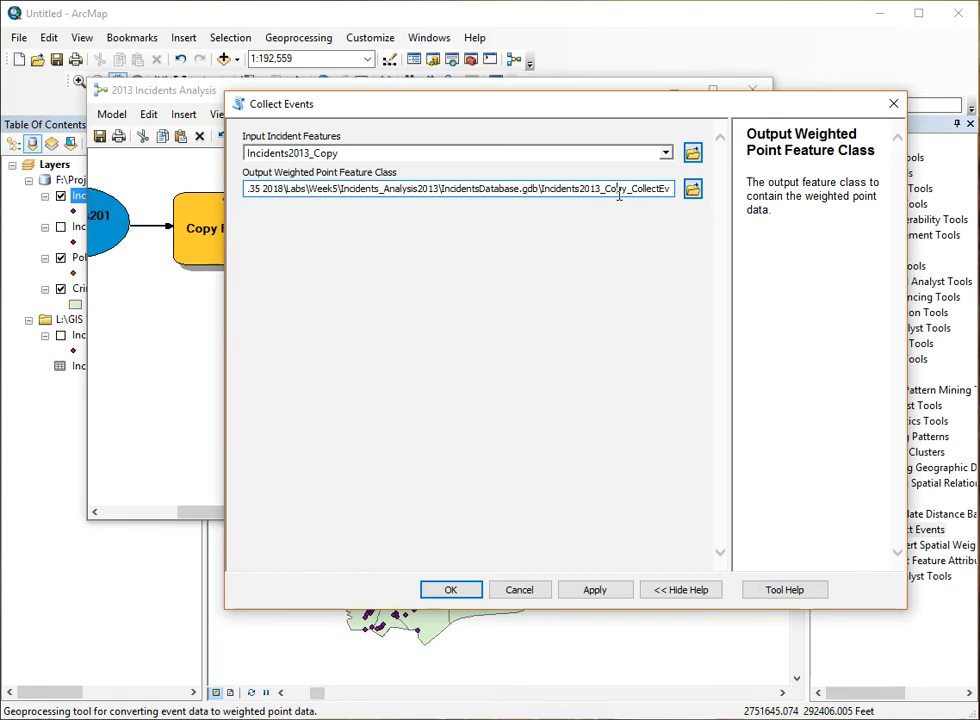
key(BackSpace)
key(BackSpace)
key(BackSpace)
key(BackSpace)
key(BackSpace)
key(BackSpace)
key(BackSpace)
key(BackSpace)
key(BackSpace)
key(BackSpace)
key(BackSpace)
key(BackSpace)
key(BackSpace)
key(BackSpace)
text(CollectEvent)
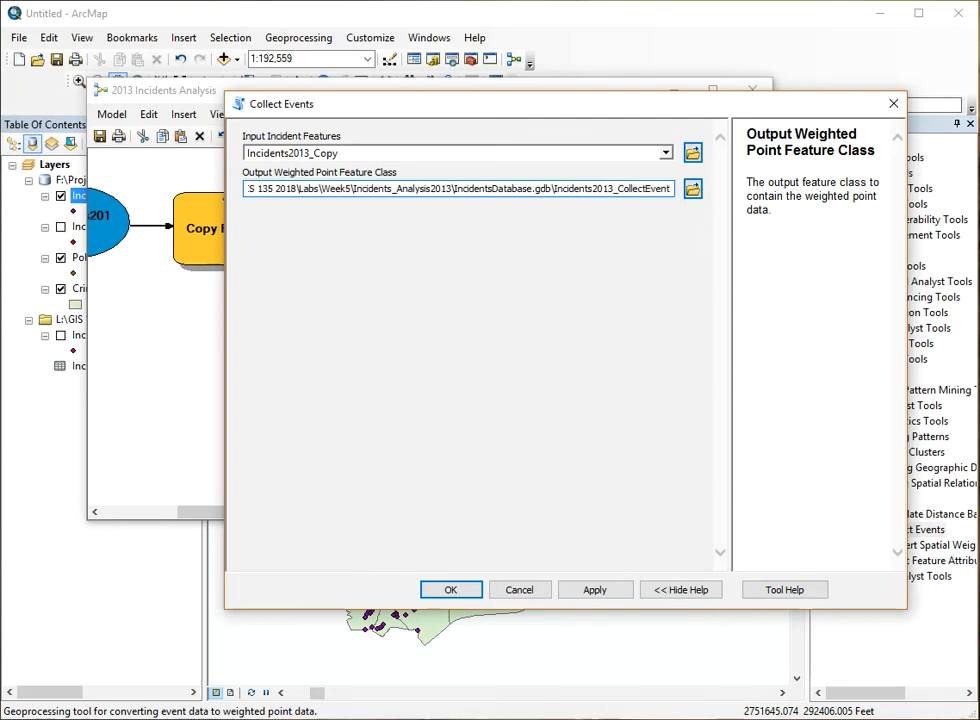
click(447, 590)
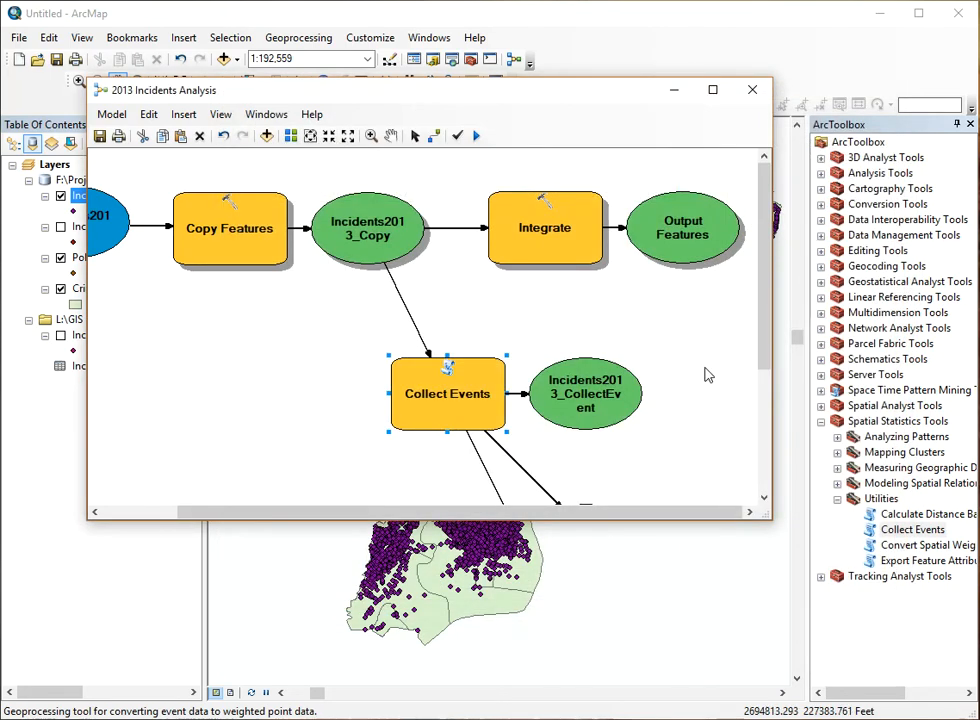
Step: Run the Collect Events tool on its own within the model
drag(765, 337, 770, 400)
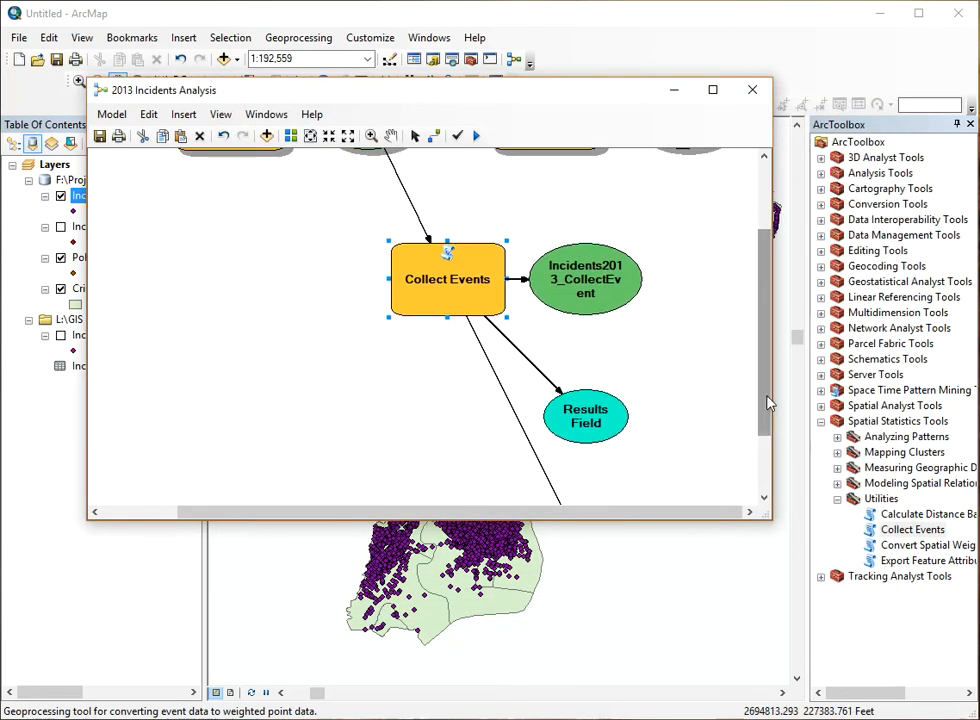
right_click(443, 271)
click(470, 324)
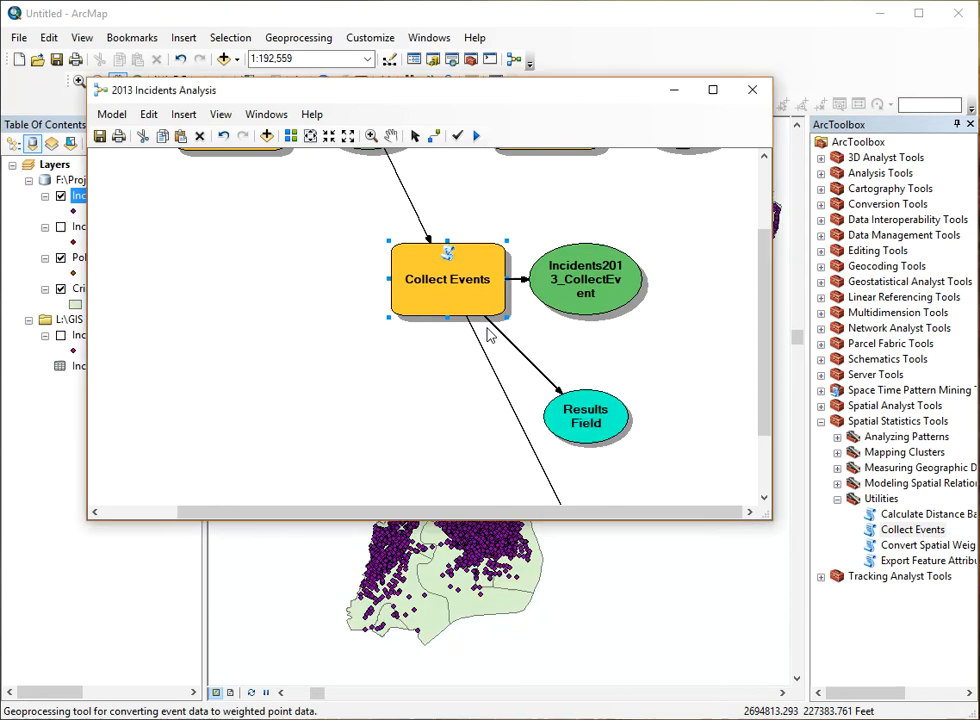
Step: Add the Incidents2013_CollectEvent output to the map display and turn off the Incidents2013_Copy layer
right_click(583, 293)
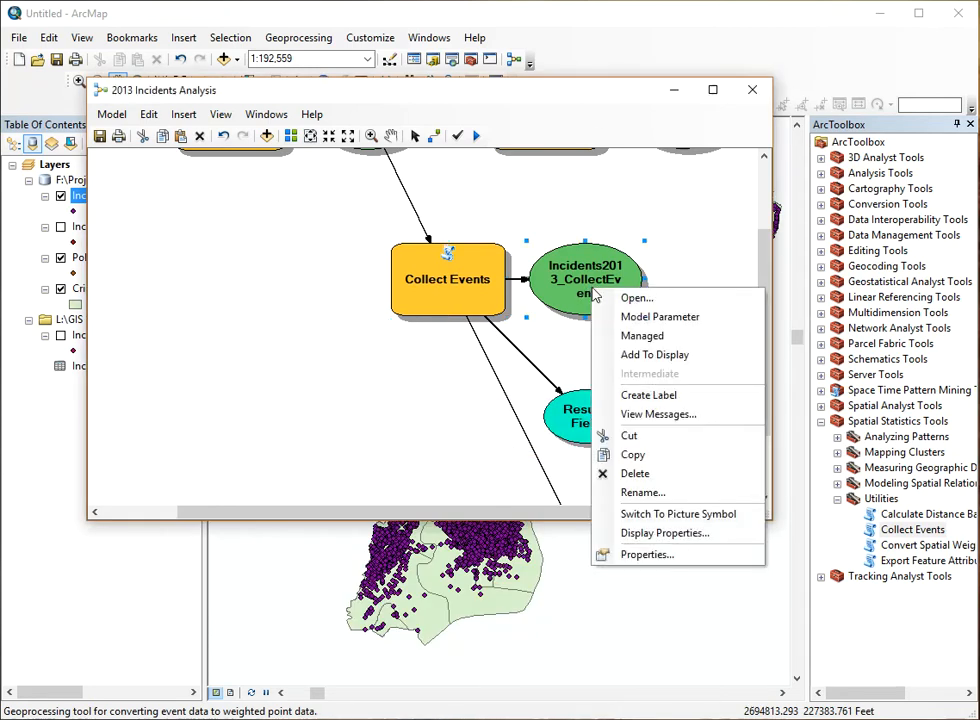
click(651, 358)
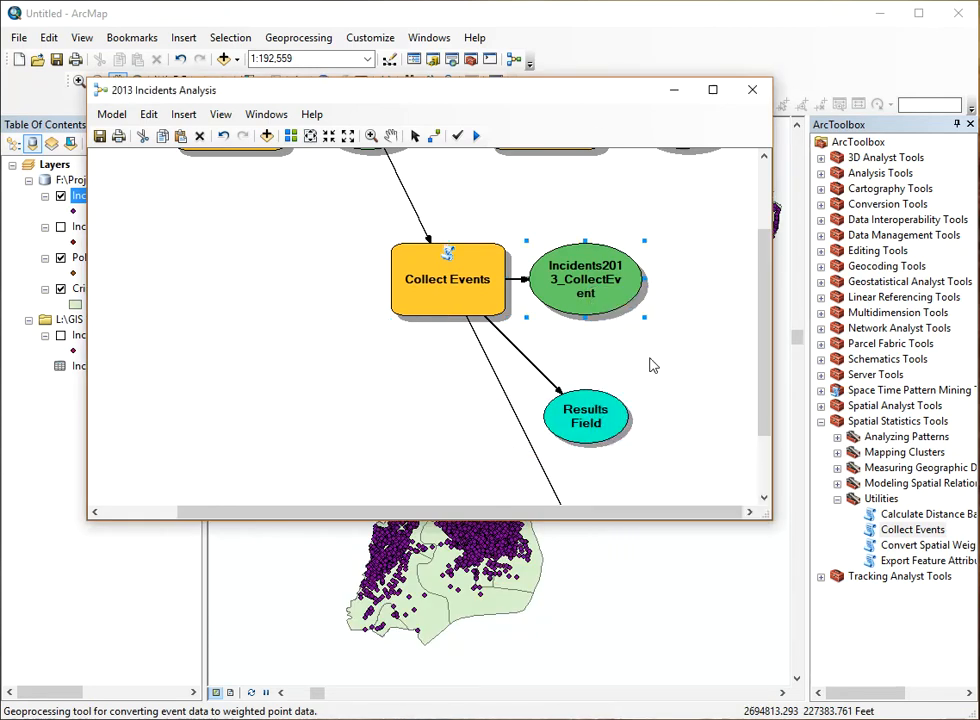
drag(547, 98, 832, 456)
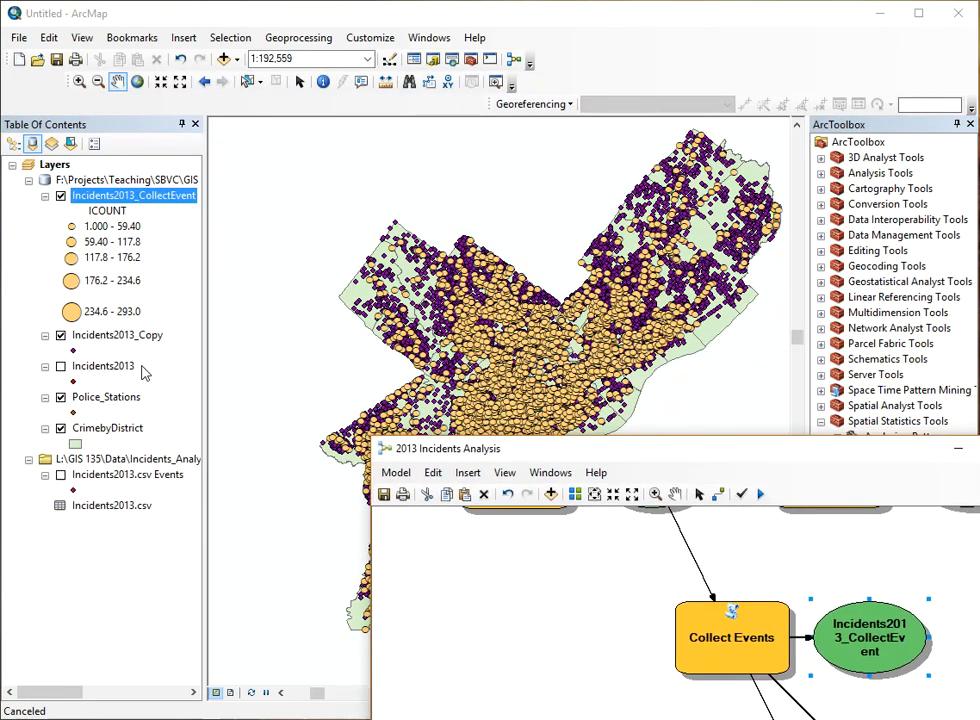
click(61, 336)
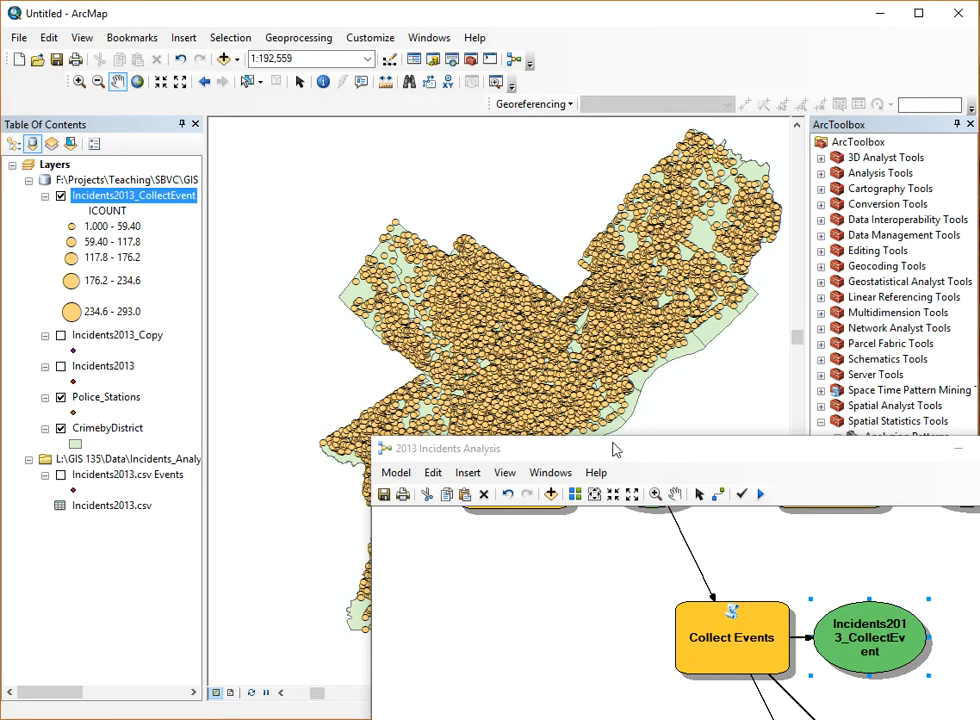
Step: Open the Incidents2013_CollectEvent attribute table to examine the ICOUNT values, and close it
drag(724, 452, 534, 139)
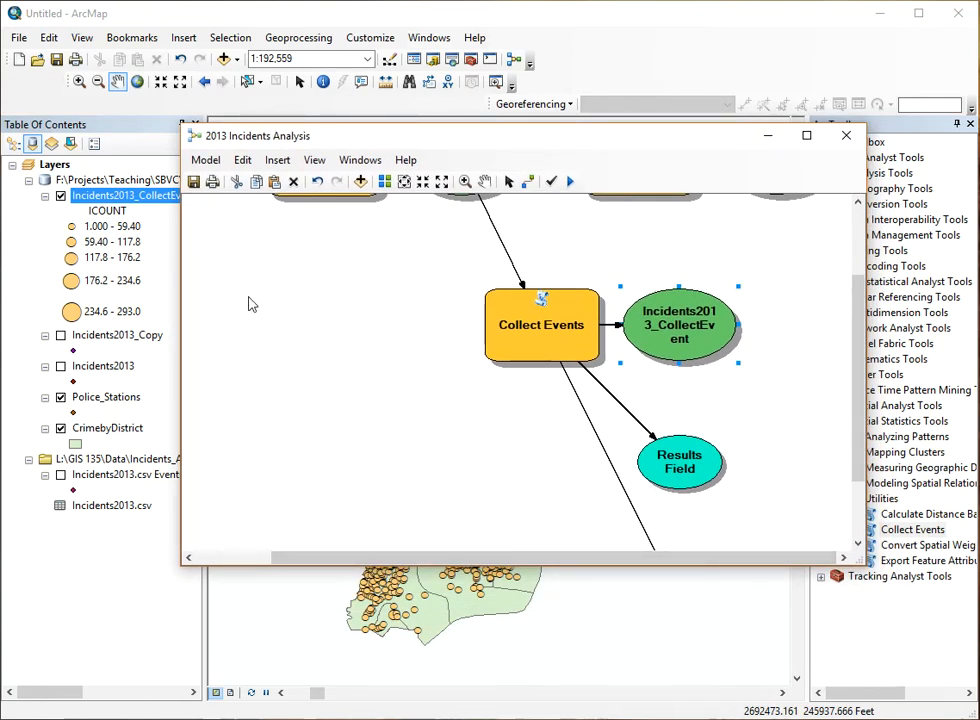
right_click(127, 200)
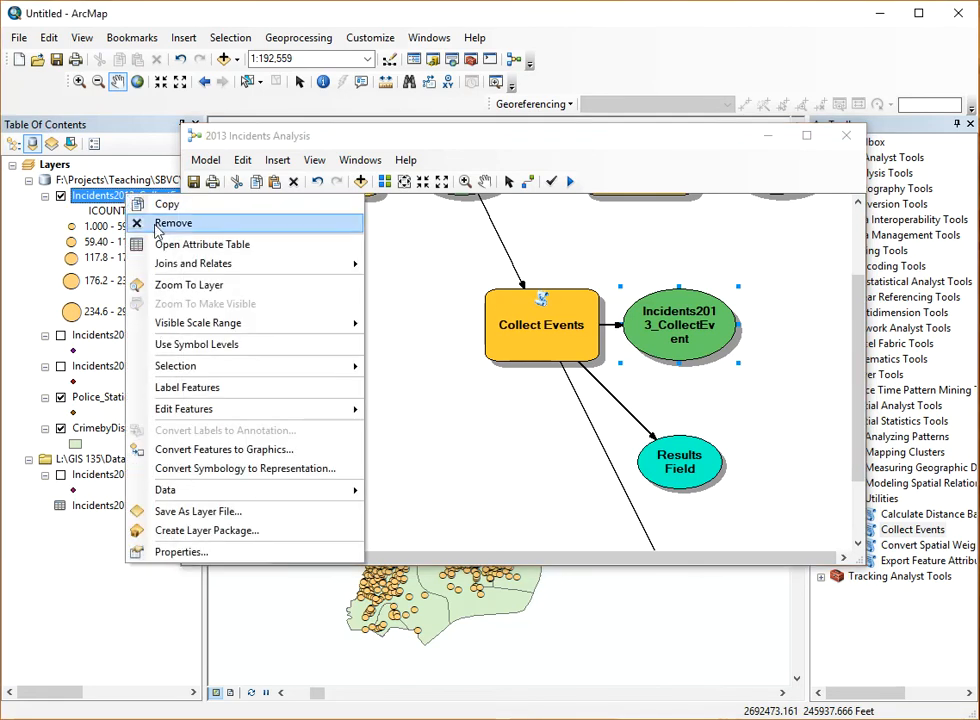
click(234, 243)
drag(587, 128, 848, 143)
drag(657, 146, 761, 16)
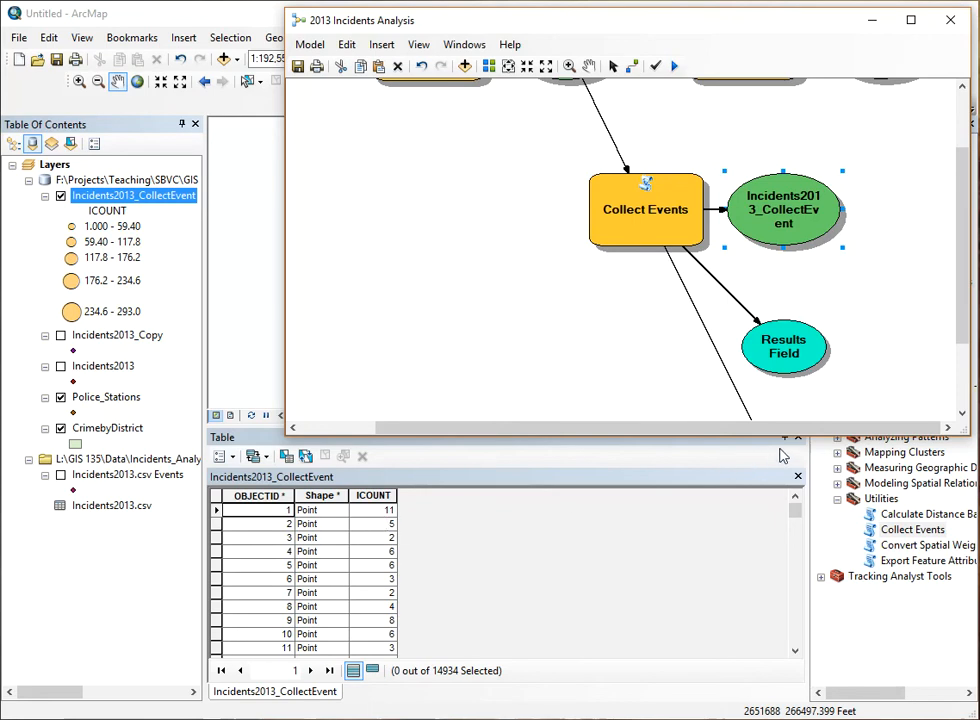
click(798, 476)
Step: Add the Hot Spot Analysis (Getis-Ord Gi*) tool from the Mapping Clusters toolset to the model, beside the Collect Events output
drag(690, 20, 322, 48)
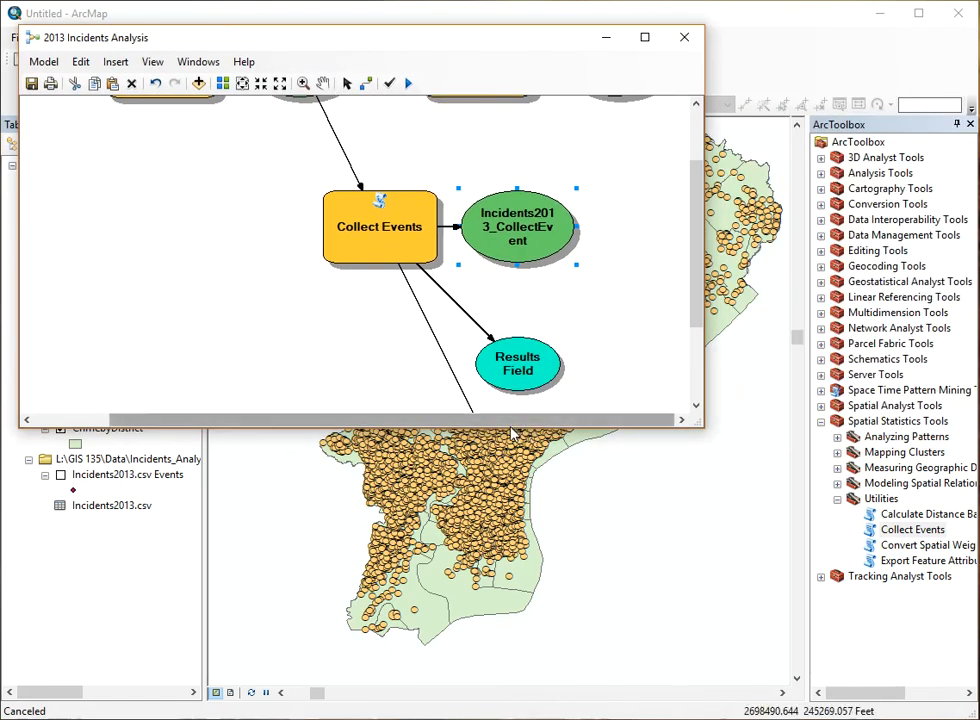
click(915, 529)
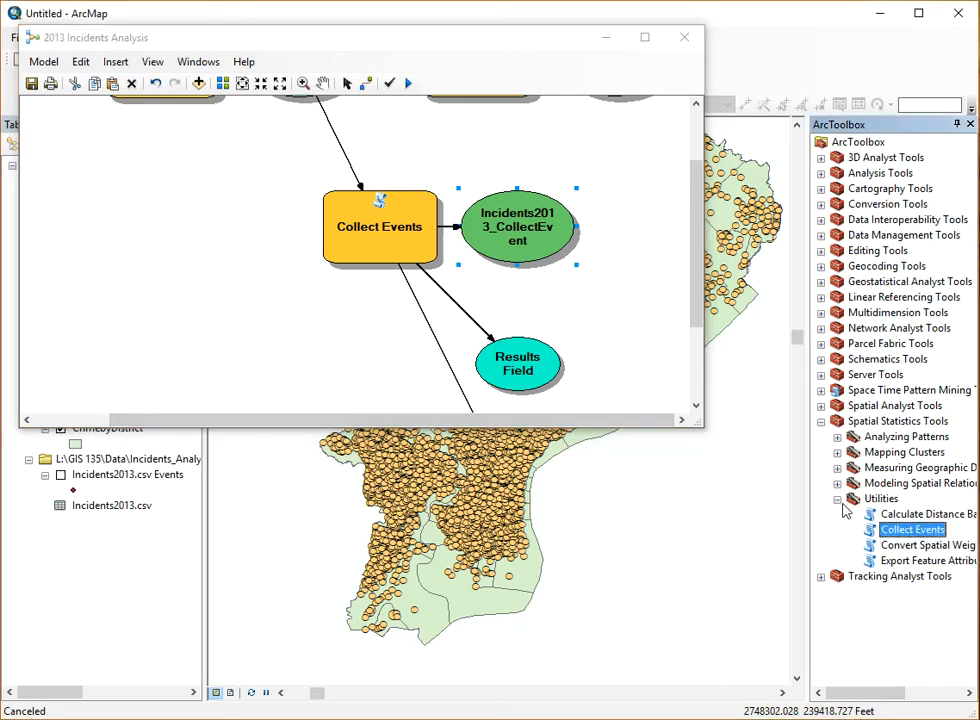
click(838, 498)
click(879, 422)
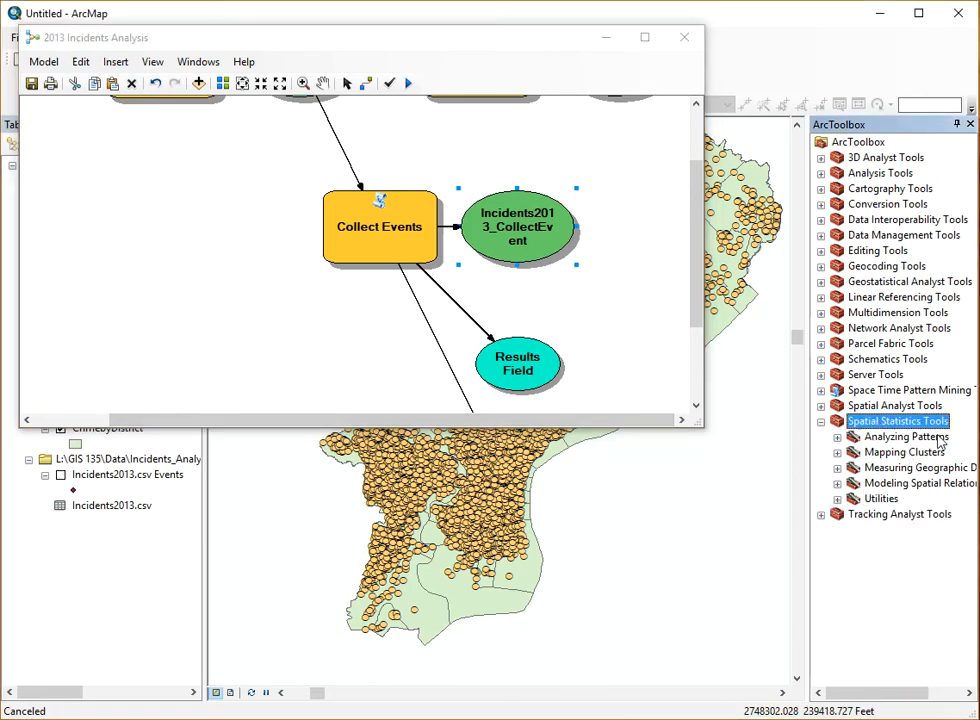
click(870, 453)
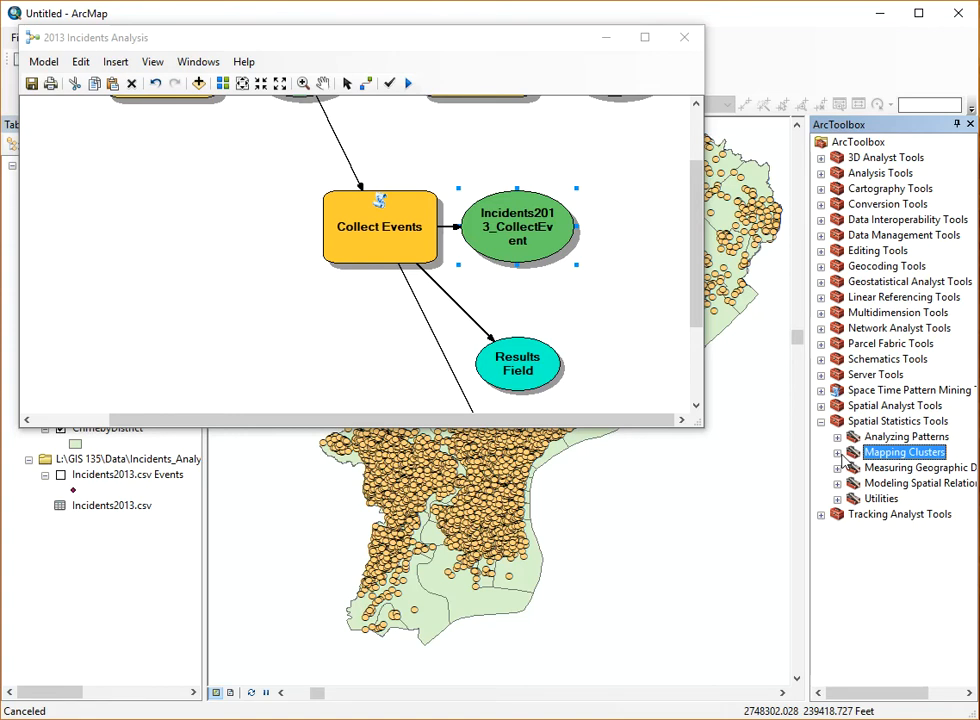
click(837, 453)
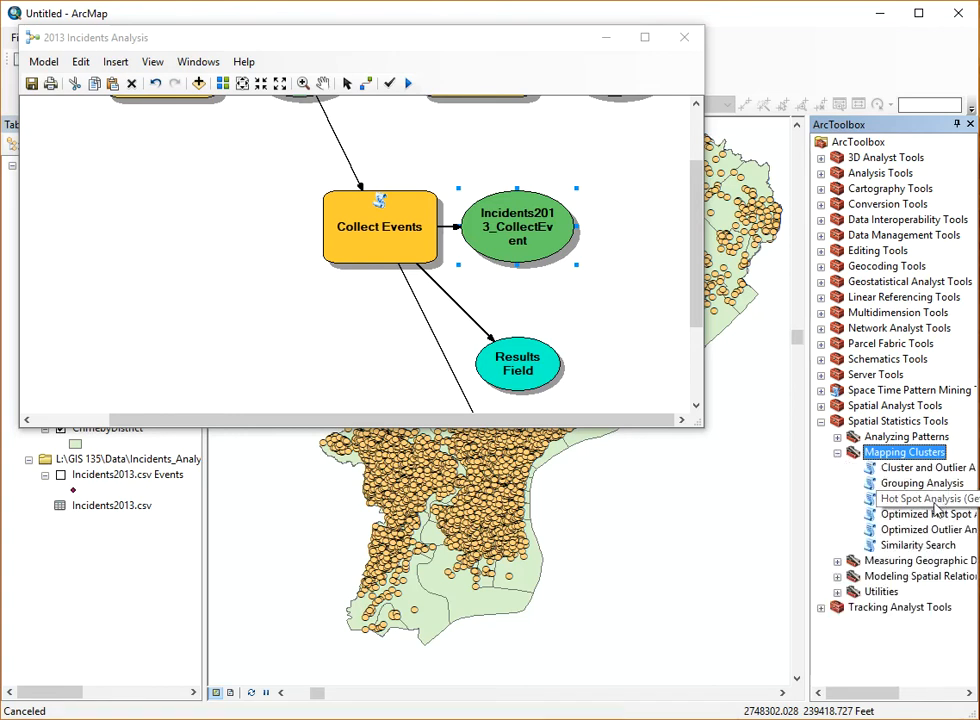
click(683, 421)
click(686, 425)
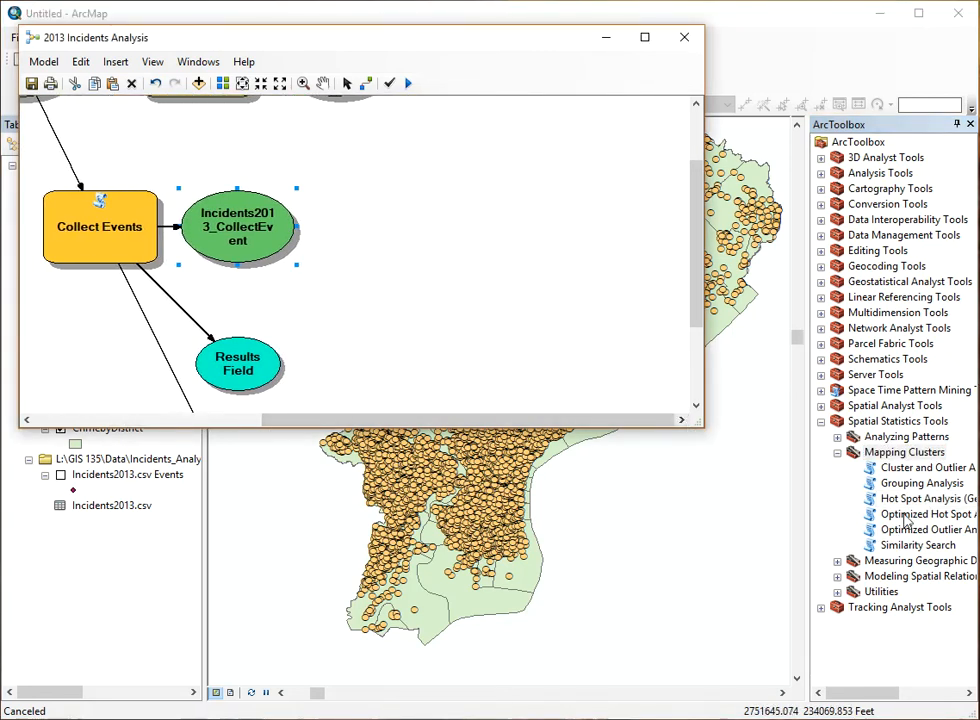
click(953, 503)
drag(953, 503, 437, 243)
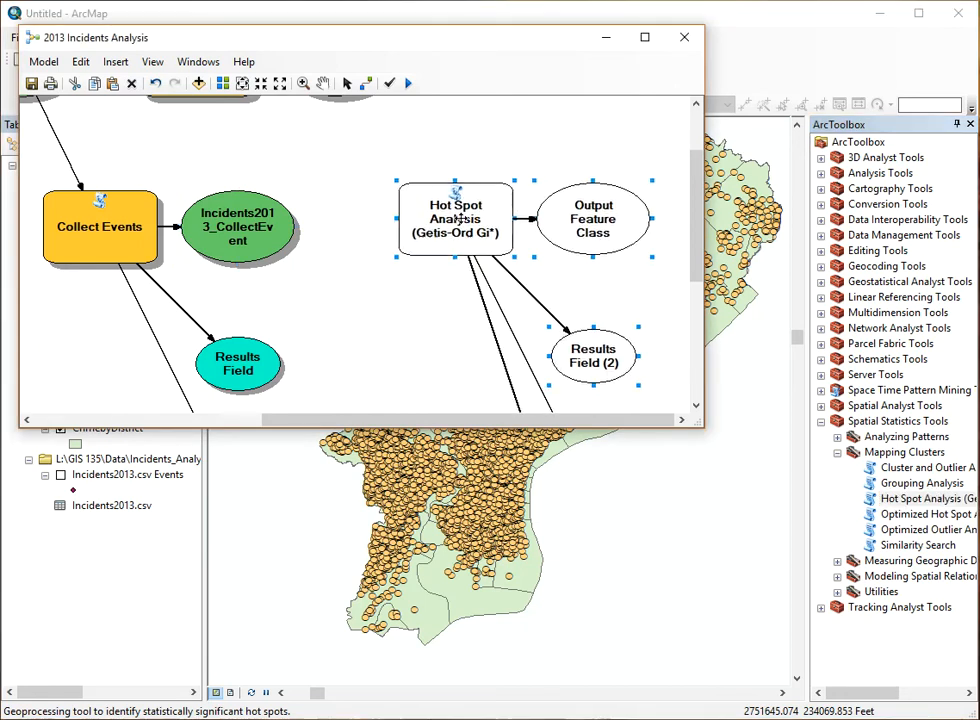
Step: Connect Incidents2013_CollectEvent to the Hot Spot Analysis tool as its input feature class
click(365, 83)
drag(282, 228, 402, 247)
click(448, 262)
click(349, 85)
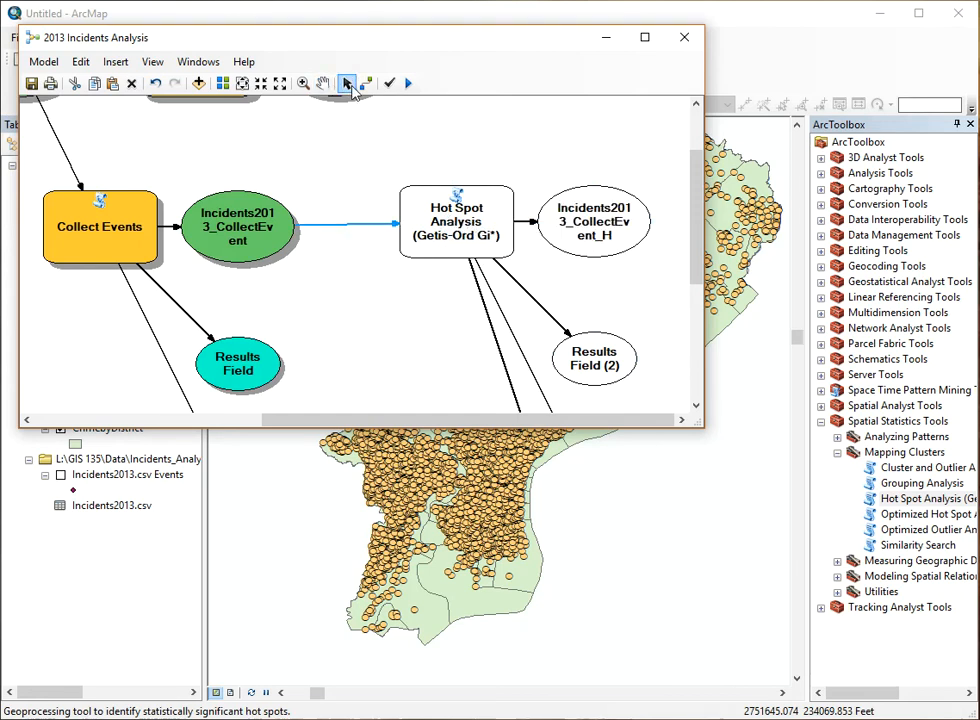
Step: Set the Hot Spot Analysis tool's input field to ICOUNT
double_click(455, 217)
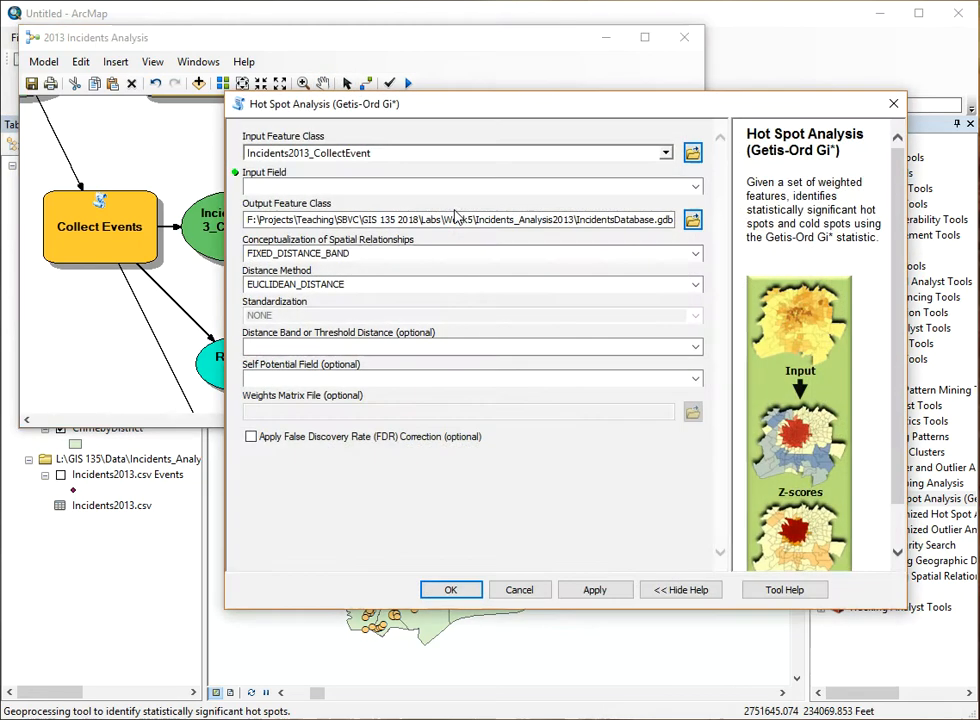
click(315, 185)
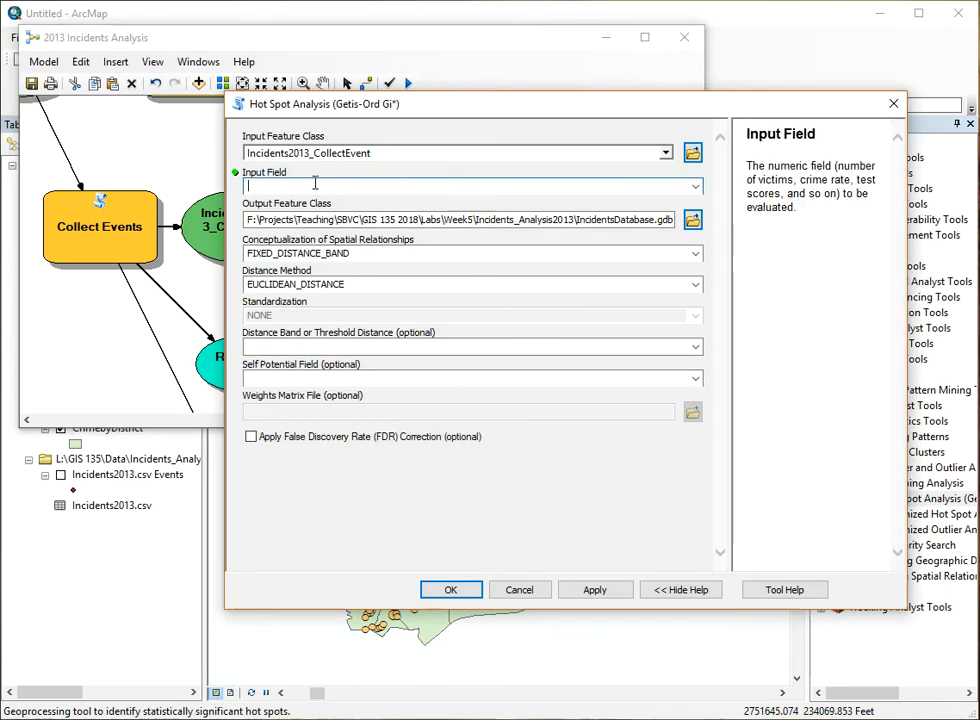
click(695, 187)
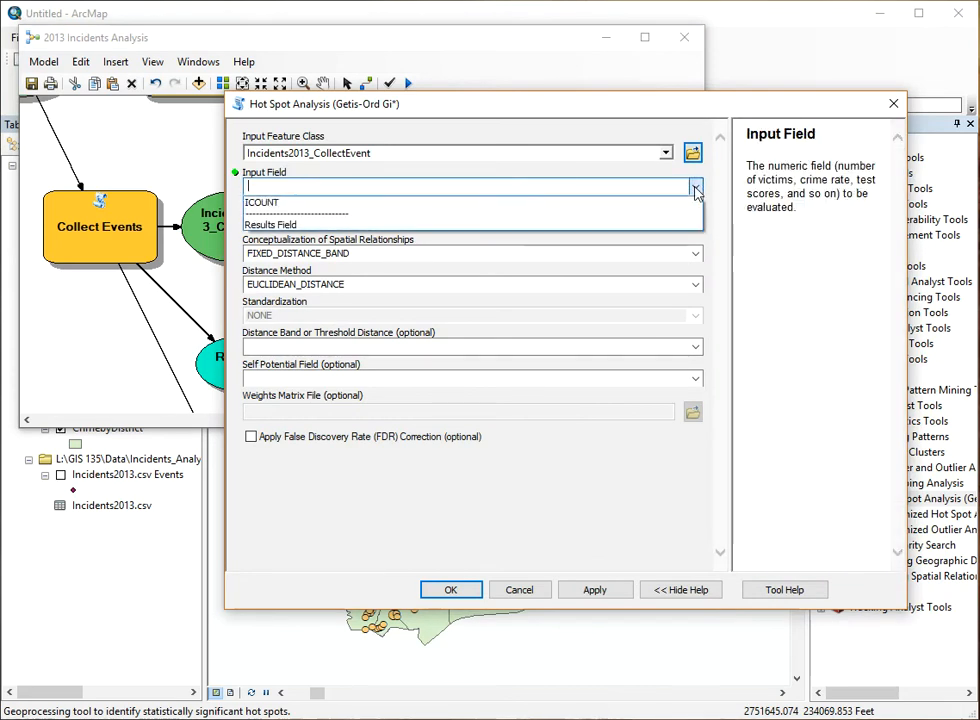
click(263, 204)
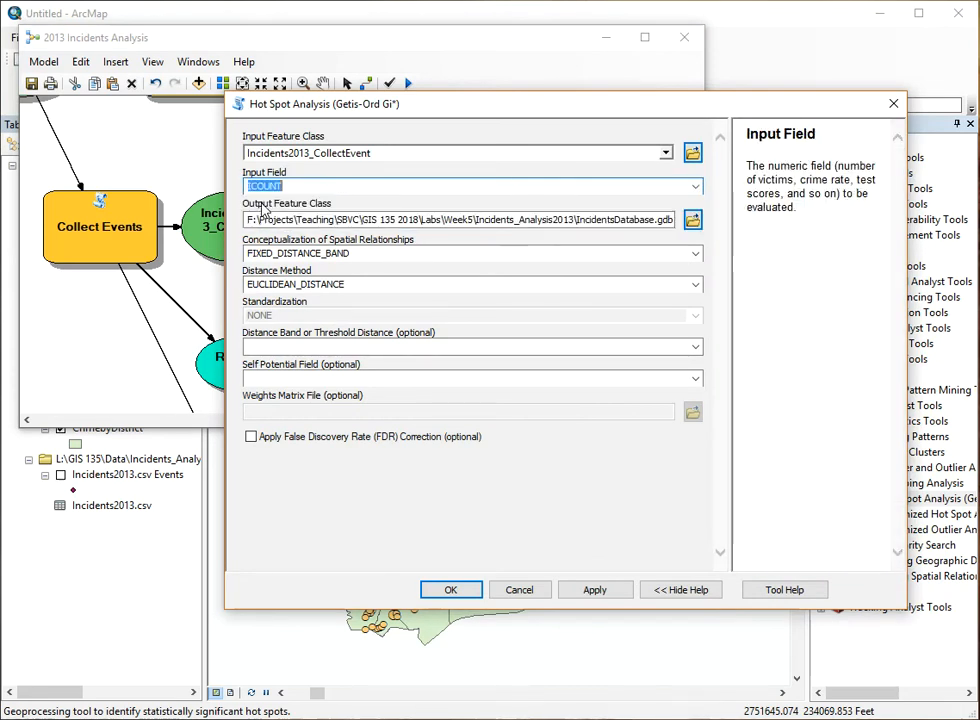
Step: Name the Hot Spot Analysis output feature class Incidents2013_Hotspot and accept the tool settings
drag(644, 219, 672, 219)
click(650, 220)
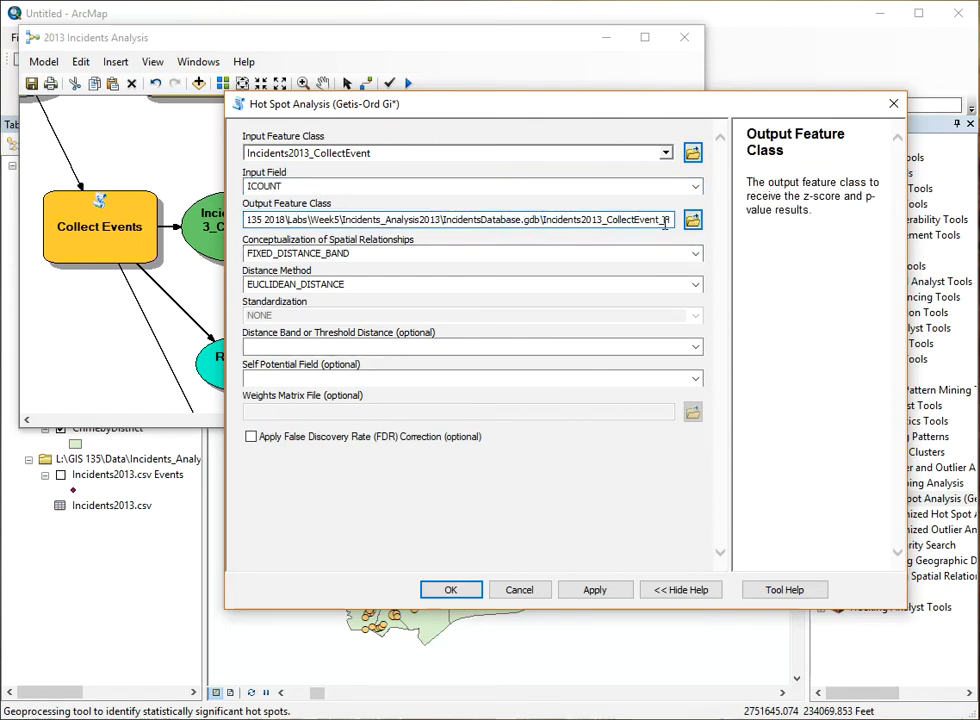
drag(672, 219, 612, 219)
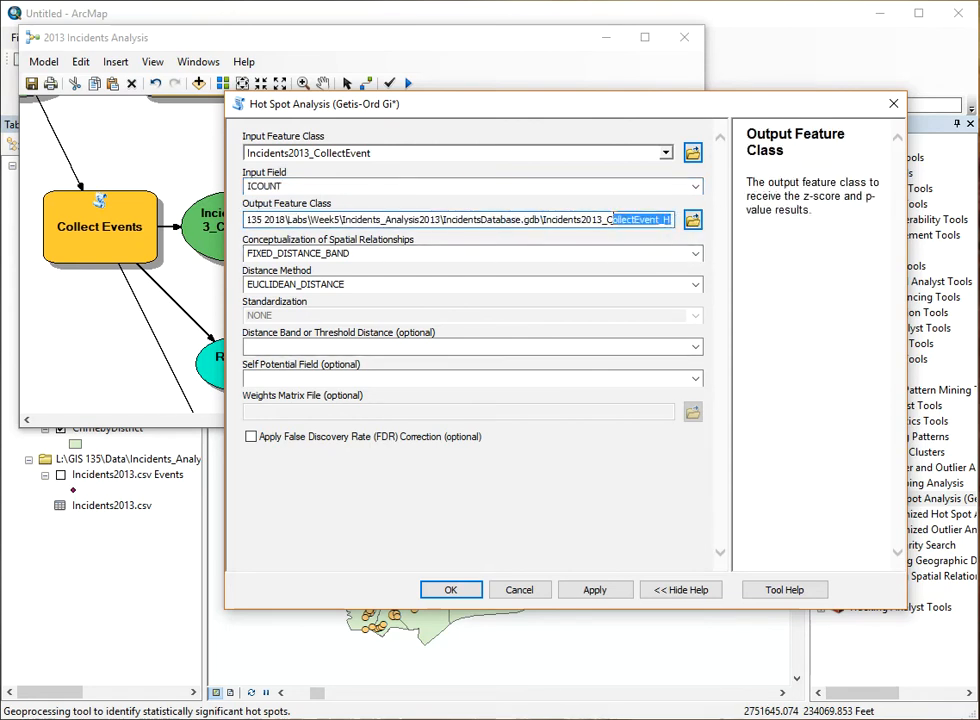
text(Ho)
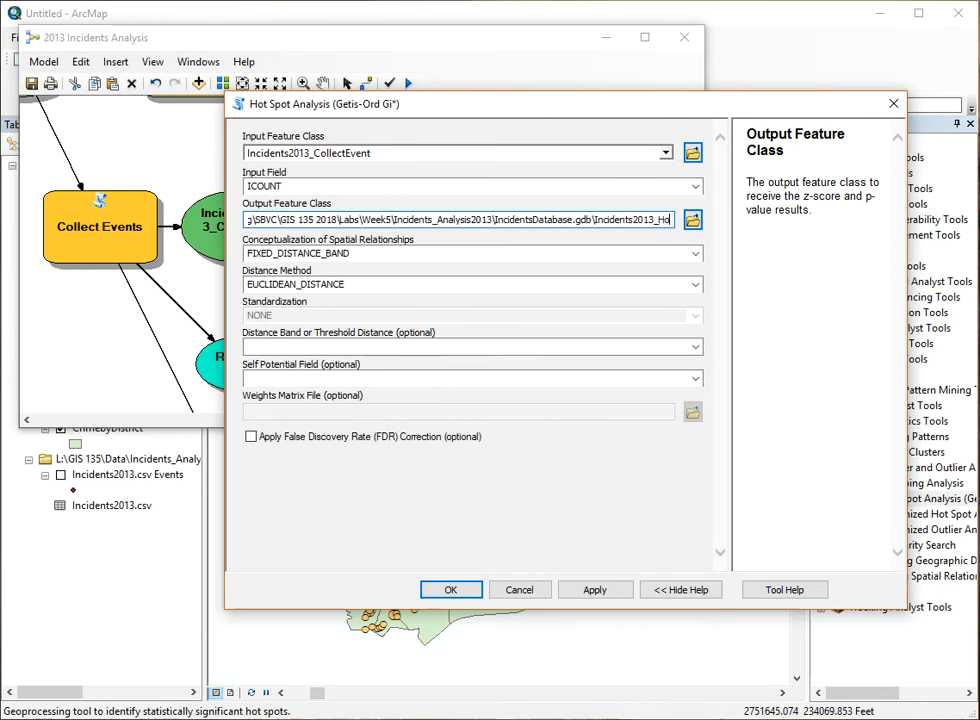
text(tspot)
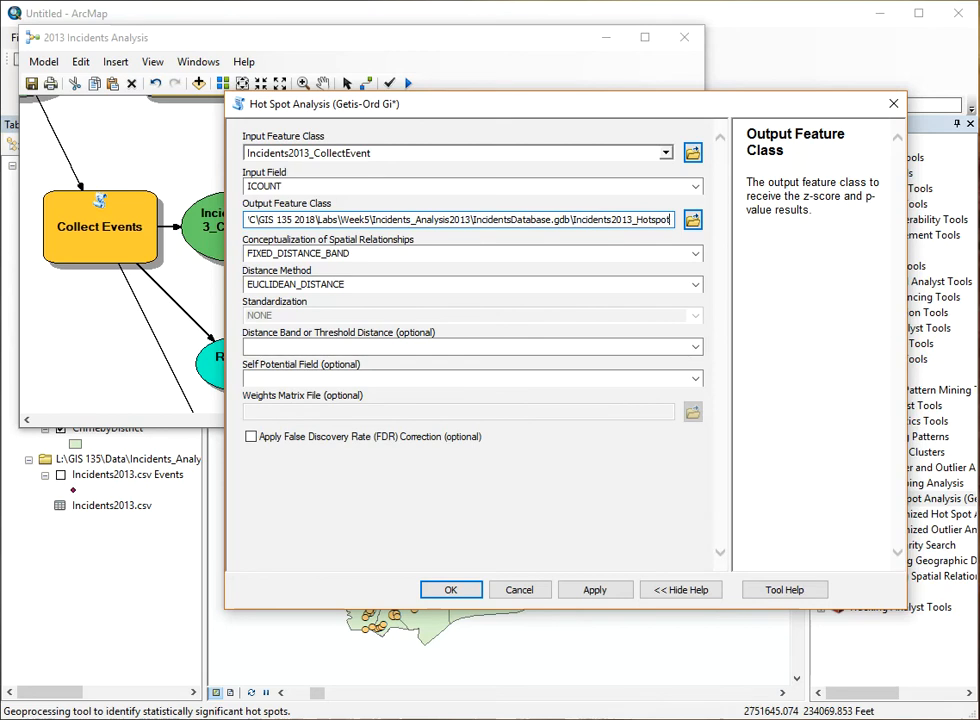
click(470, 587)
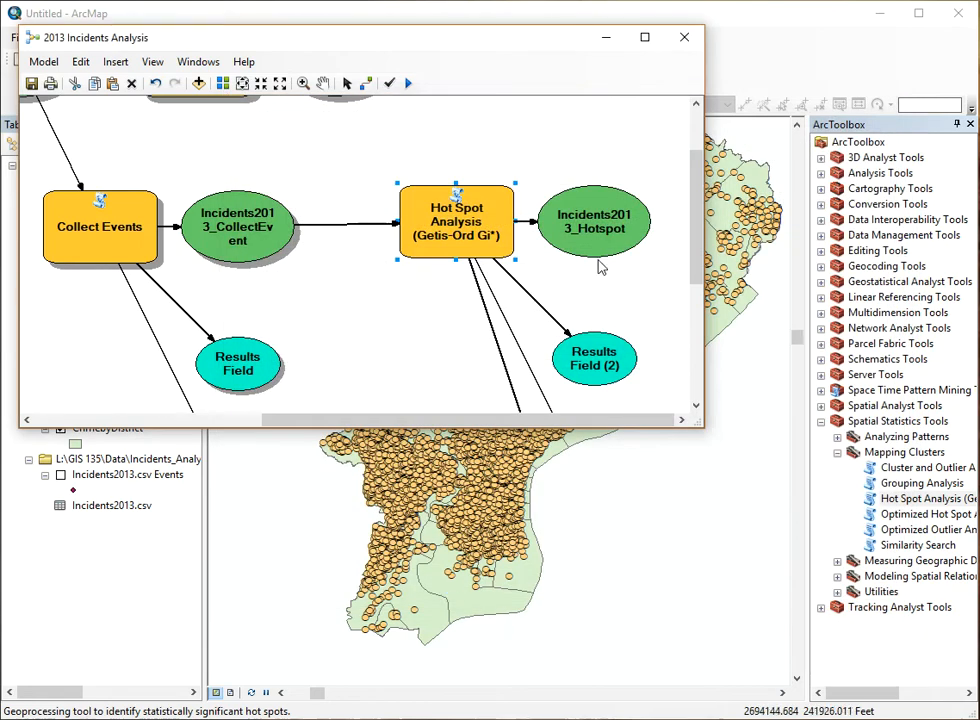
Step: Run the Hot Spot Analysis tool in the model and add its Incidents2013_Hotspot output to the map display
right_click(450, 216)
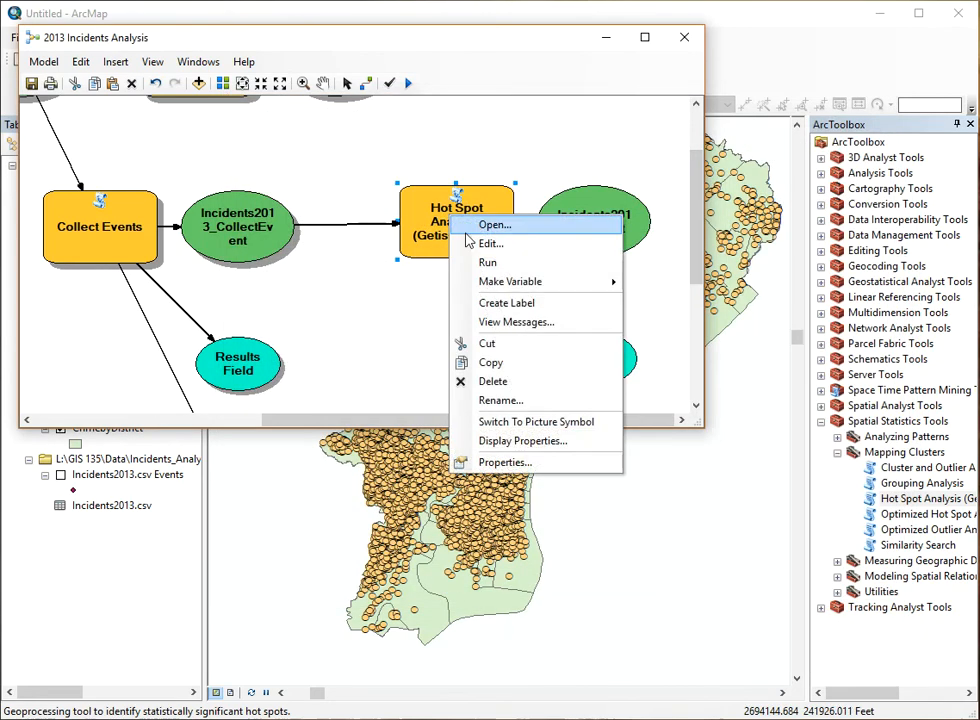
click(488, 263)
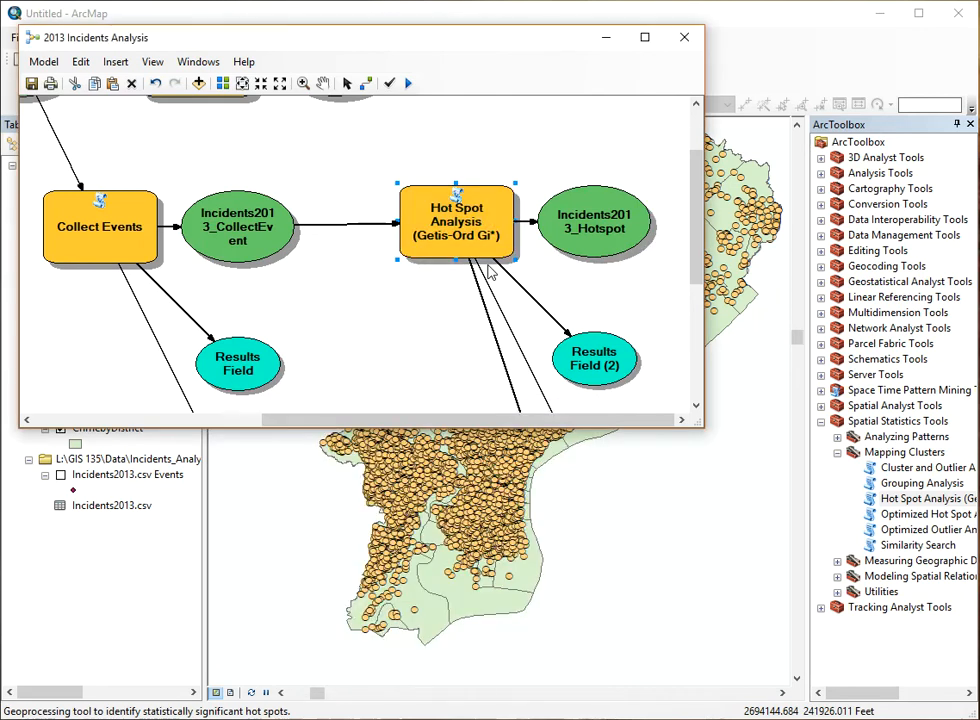
right_click(630, 217)
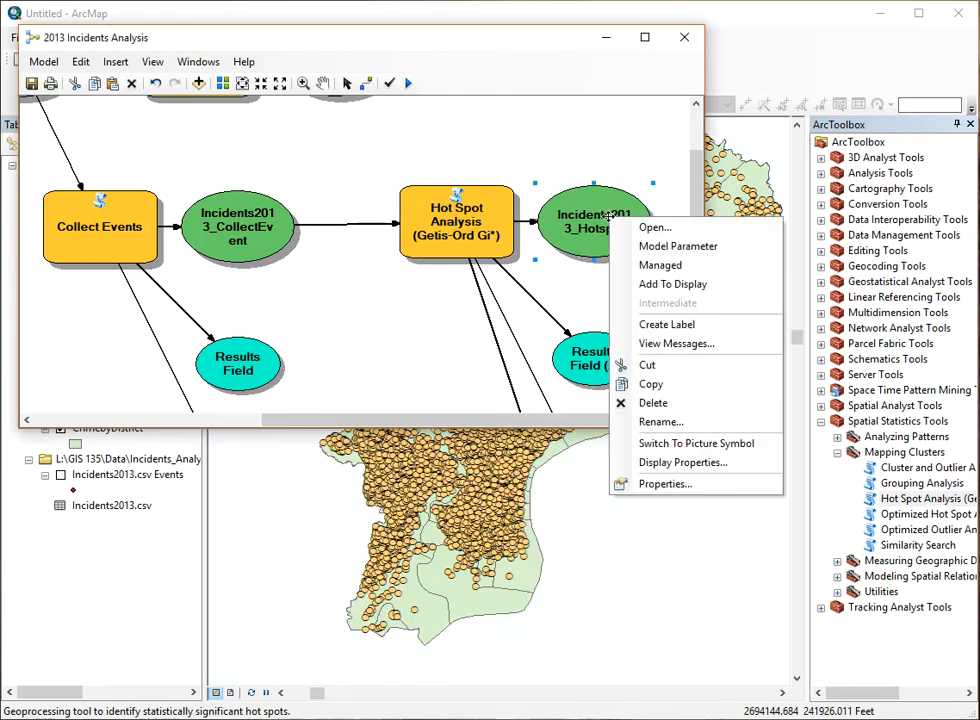
click(663, 283)
Step: Turn off the Incidents2013_CollectEvent layer and move the model window off the map to expose the hot spot layer
drag(507, 40, 724, 253)
click(60, 336)
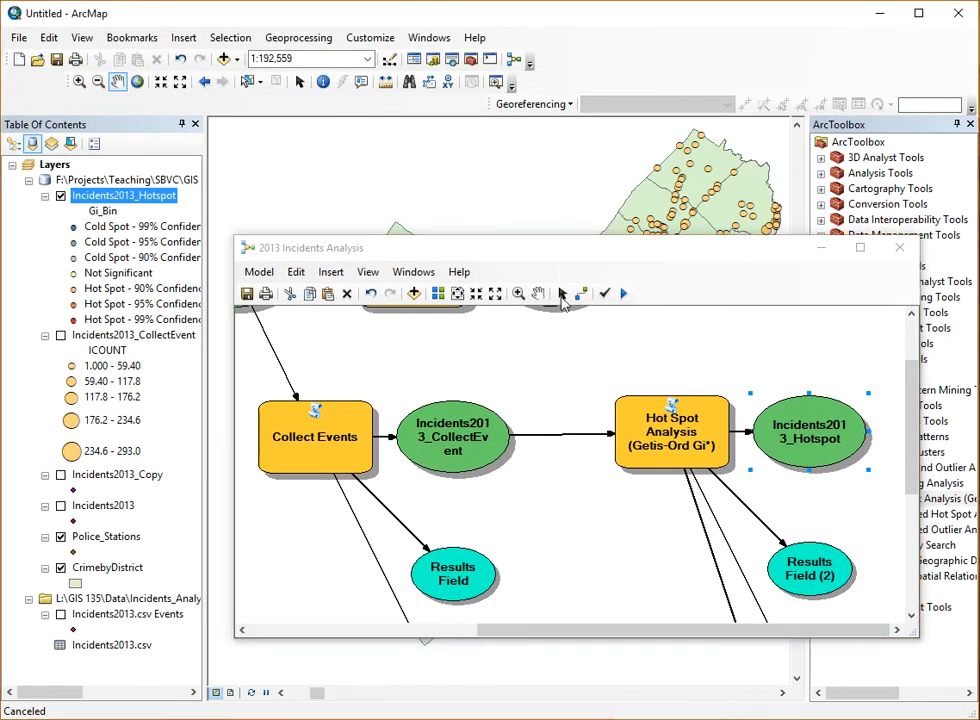
drag(712, 251, 979, 251)
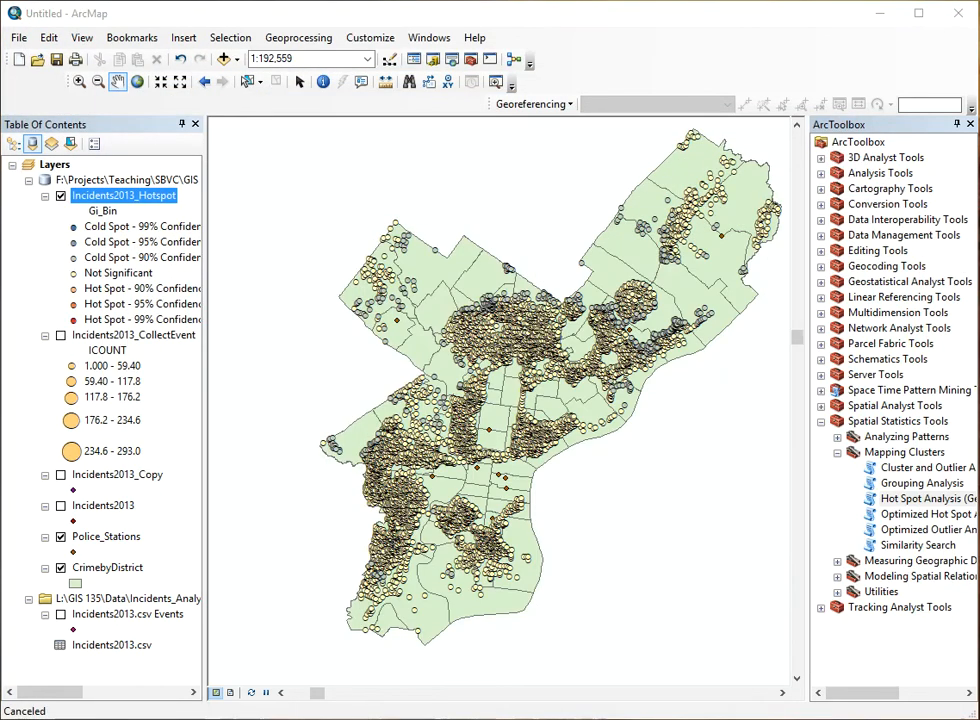
Step: Refresh the map and examine the hot and cold spots of the Incidents2013_Hotspot layer with the model window moved aside
click(251, 693)
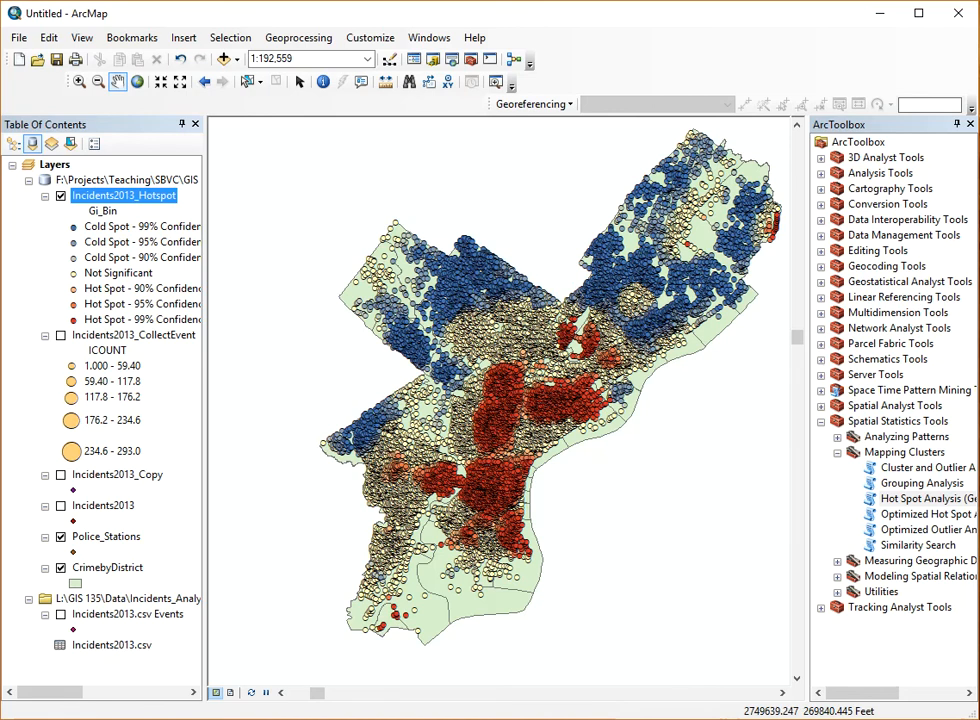
drag(682, 168, 420, 128)
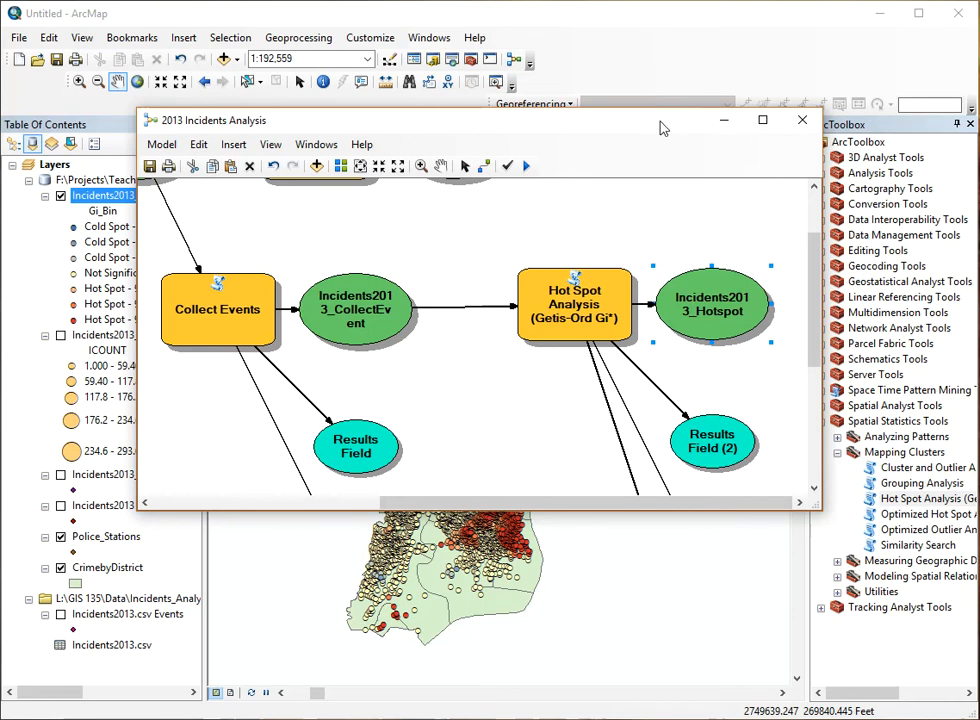
drag(654, 125, 598, 124)
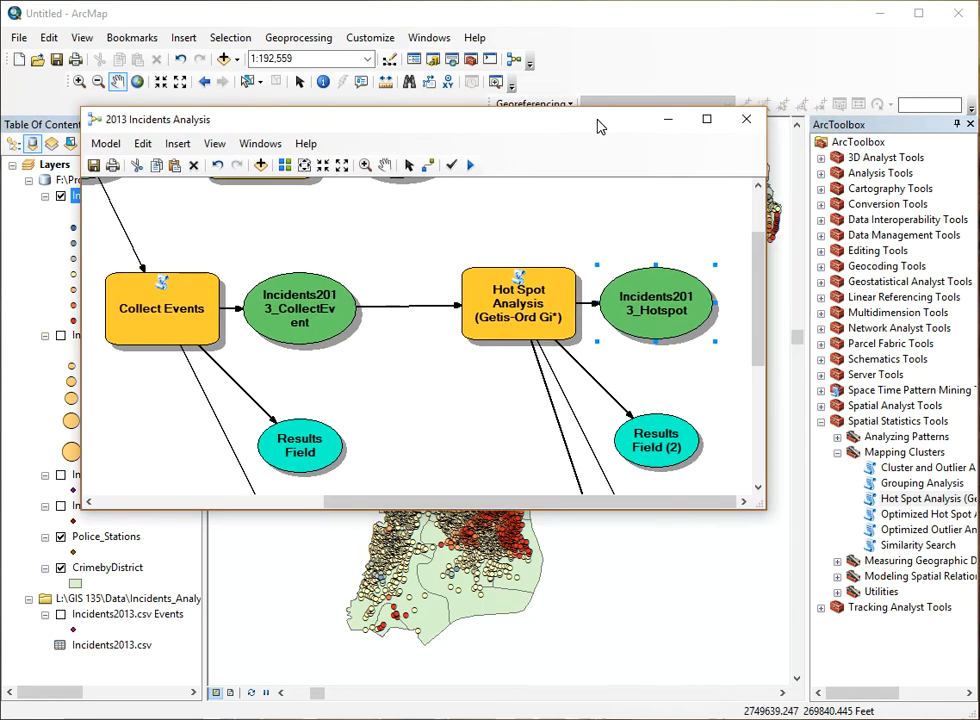
click(935, 514)
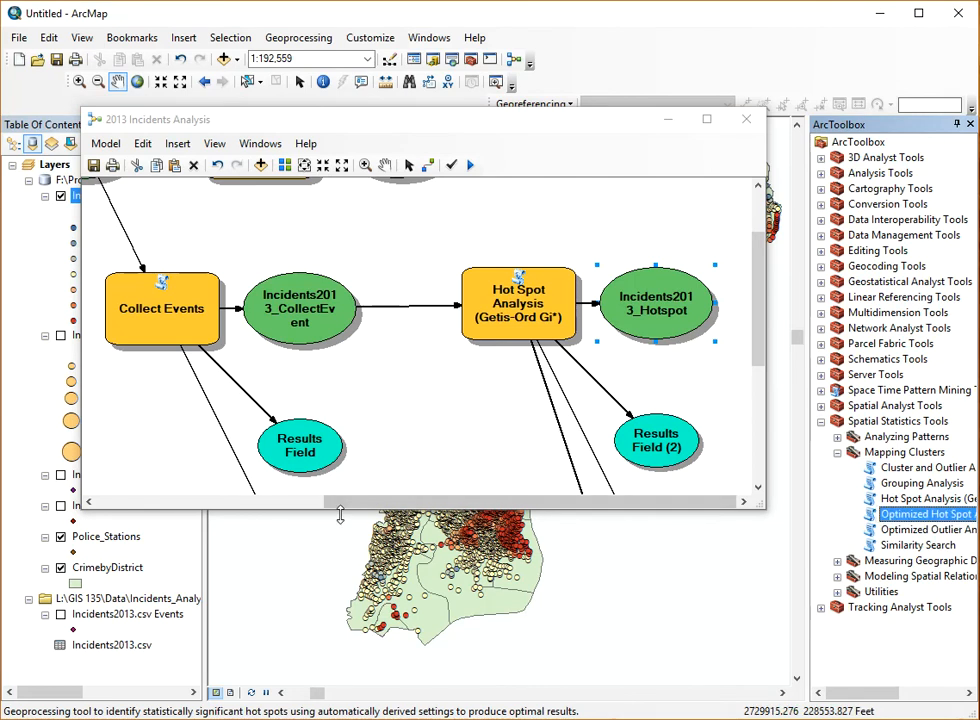
drag(481, 121, 979, 182)
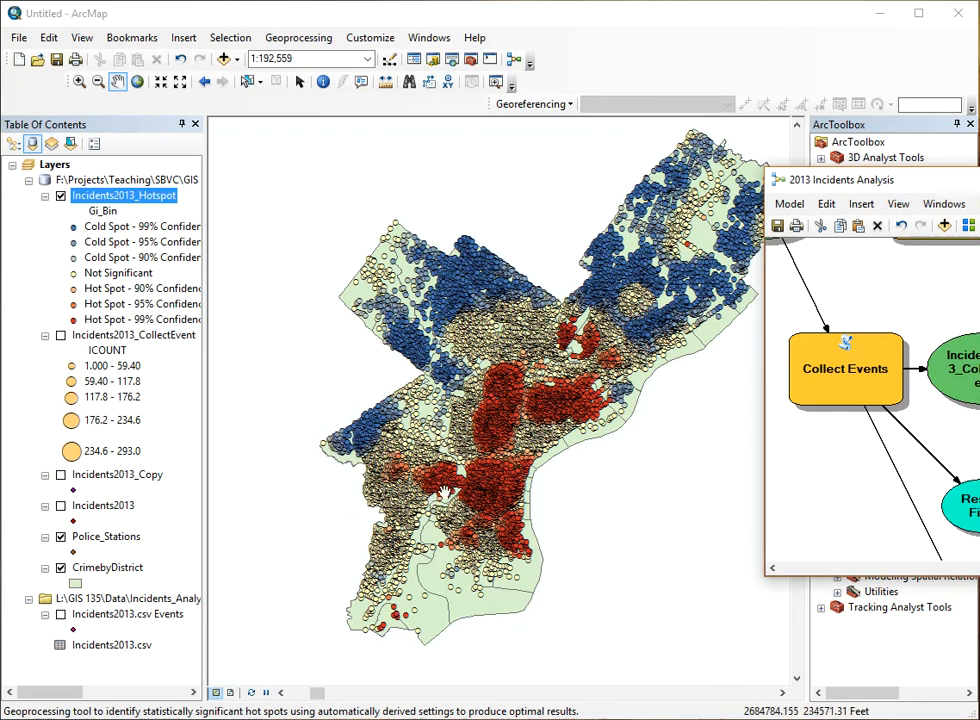
Step: Bring the model window back over the map, enlarge it, and add the Optimized Hot Spot Analysis tool to the model
drag(975, 181, 413, 96)
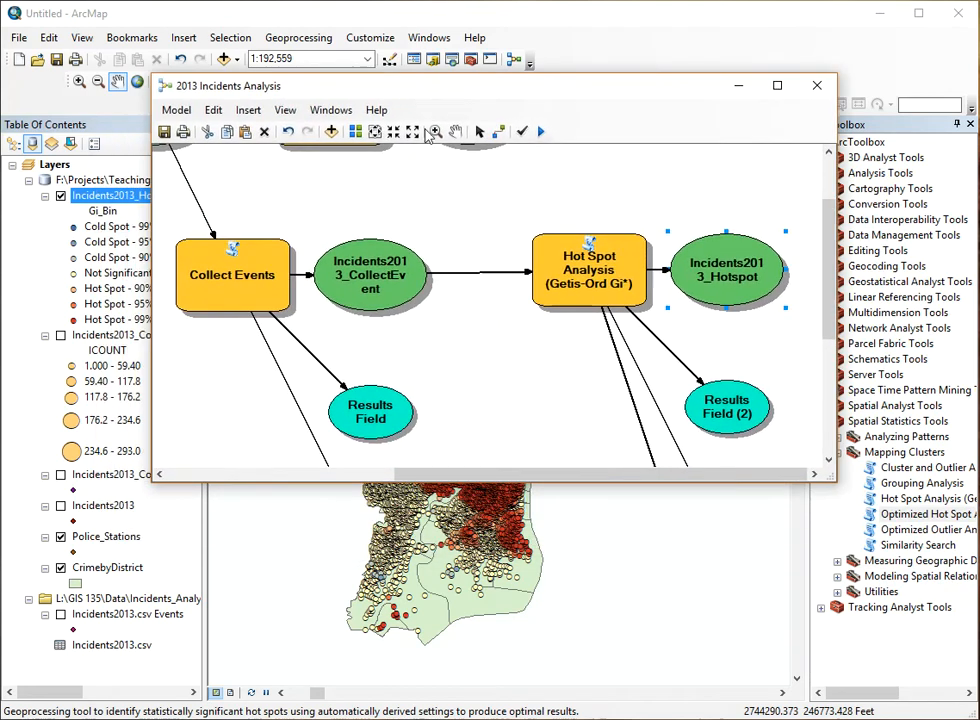
drag(611, 484, 612, 548)
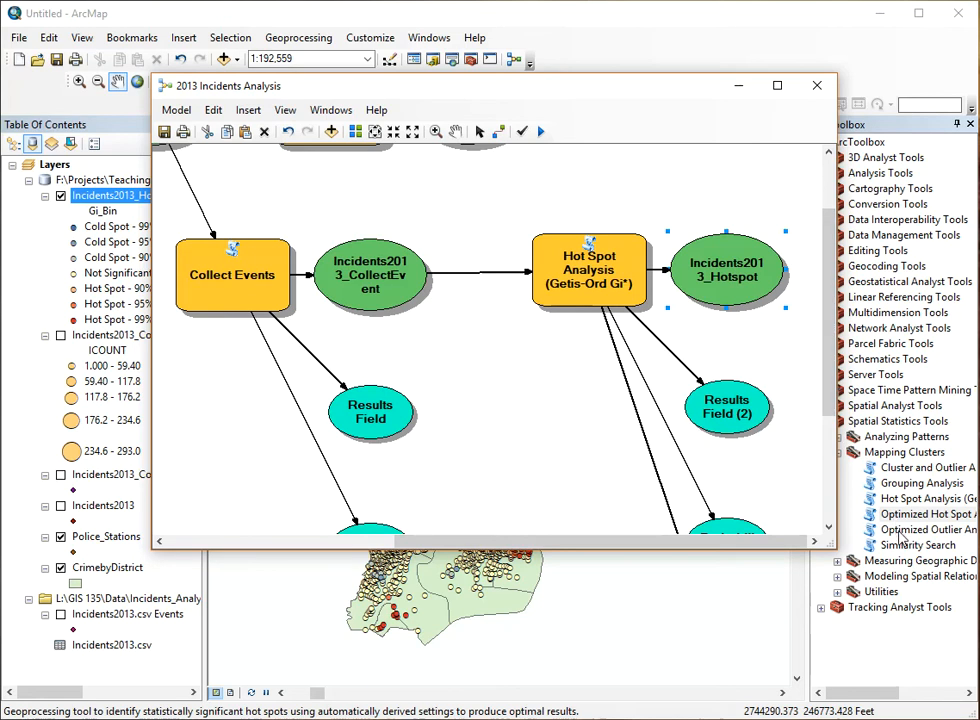
drag(897, 520, 636, 201)
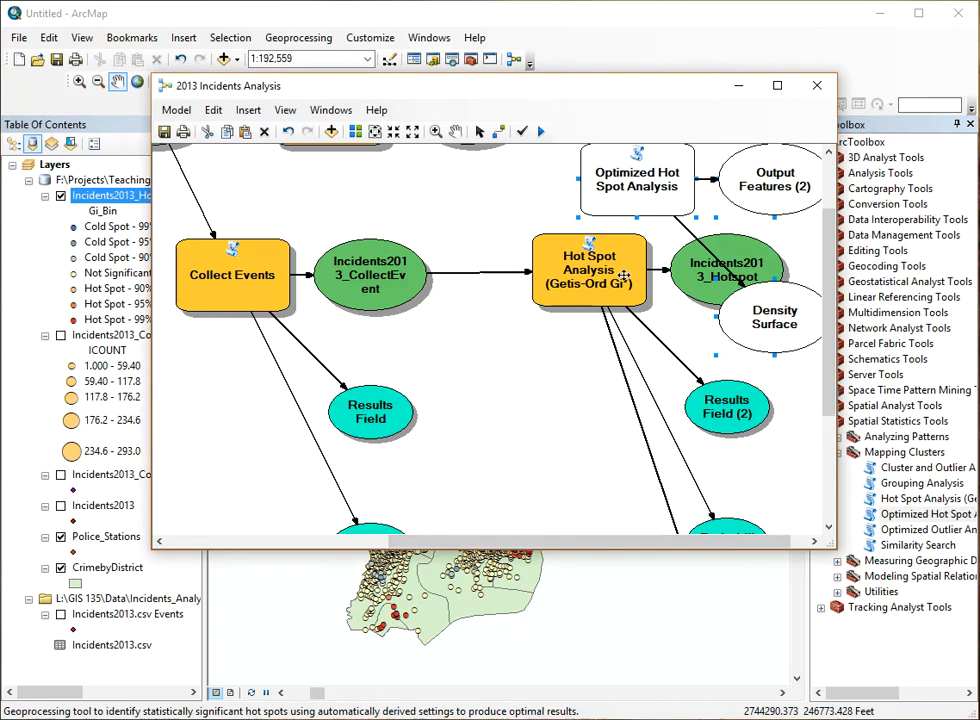
Step: Move the Hot Spot Analysis group down and place the Optimized Hot Spot Analysis tool level with the Incidents2013_CollectEvent output
drag(777, 543, 794, 544)
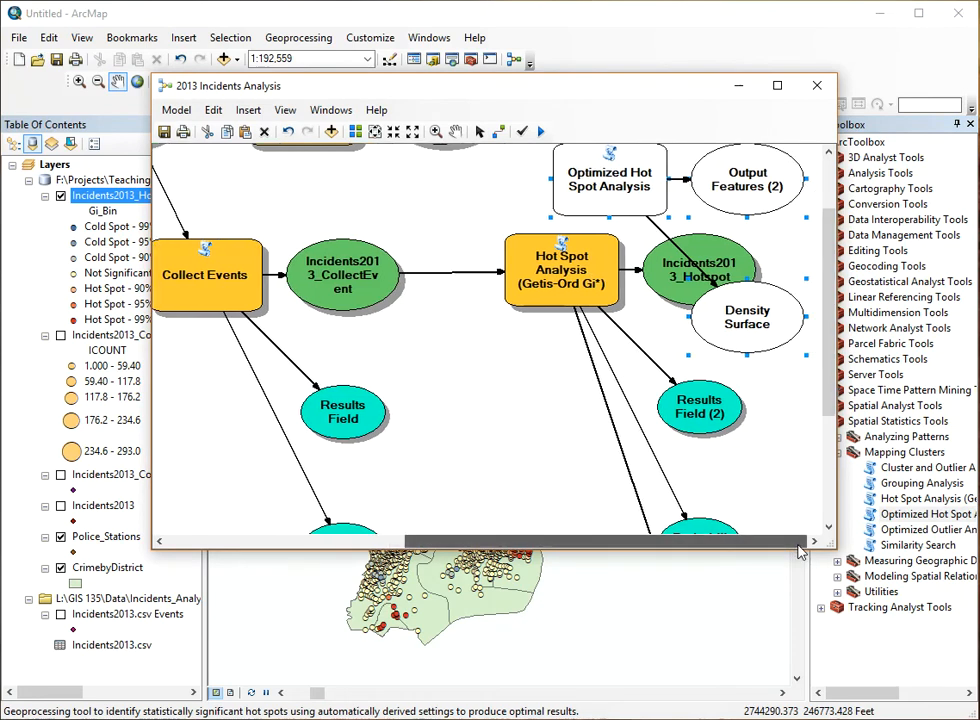
drag(603, 176, 779, 162)
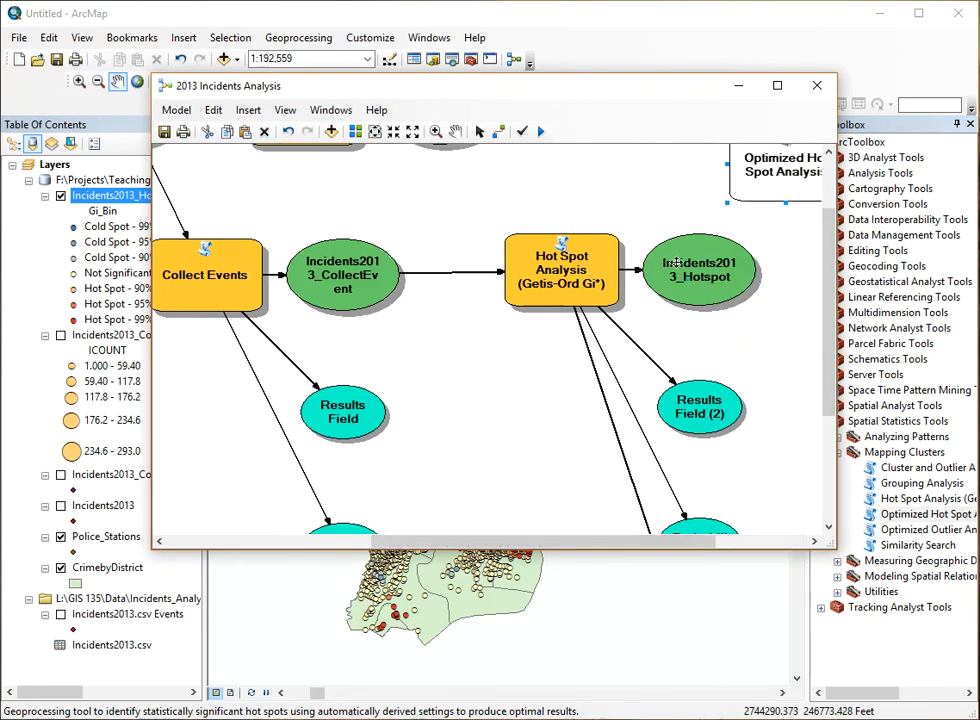
drag(637, 311, 777, 444)
drag(830, 398, 826, 268)
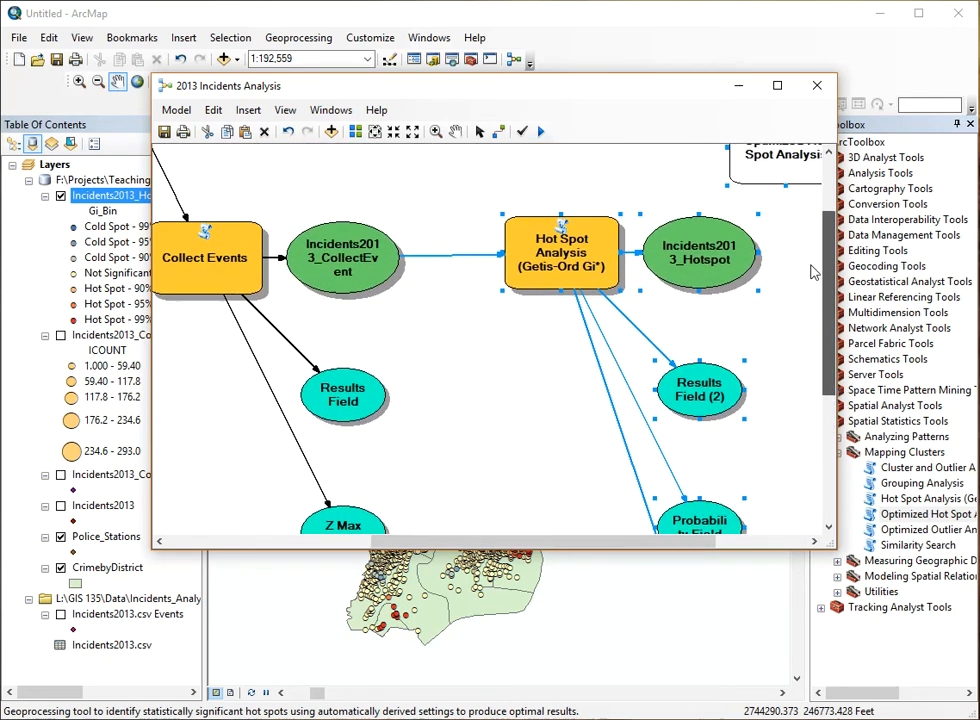
drag(580, 317, 529, 435)
click(770, 444)
drag(719, 295, 649, 240)
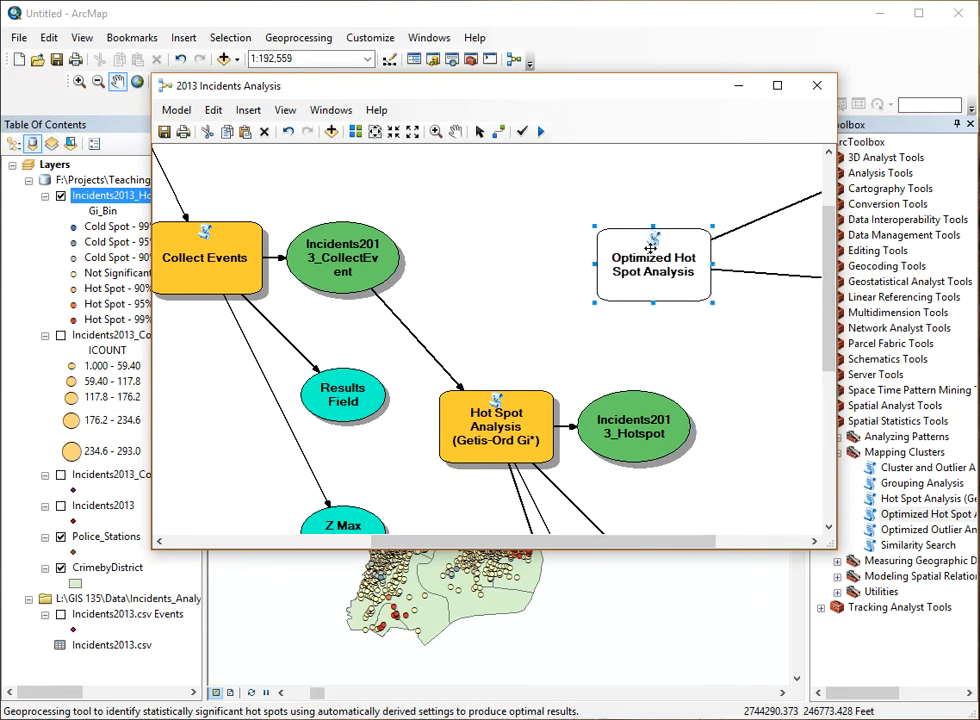
Step: Connect Incidents2013_CollectEvent to the Optimized Hot Spot Analysis tool as its input features
drag(538, 541, 724, 545)
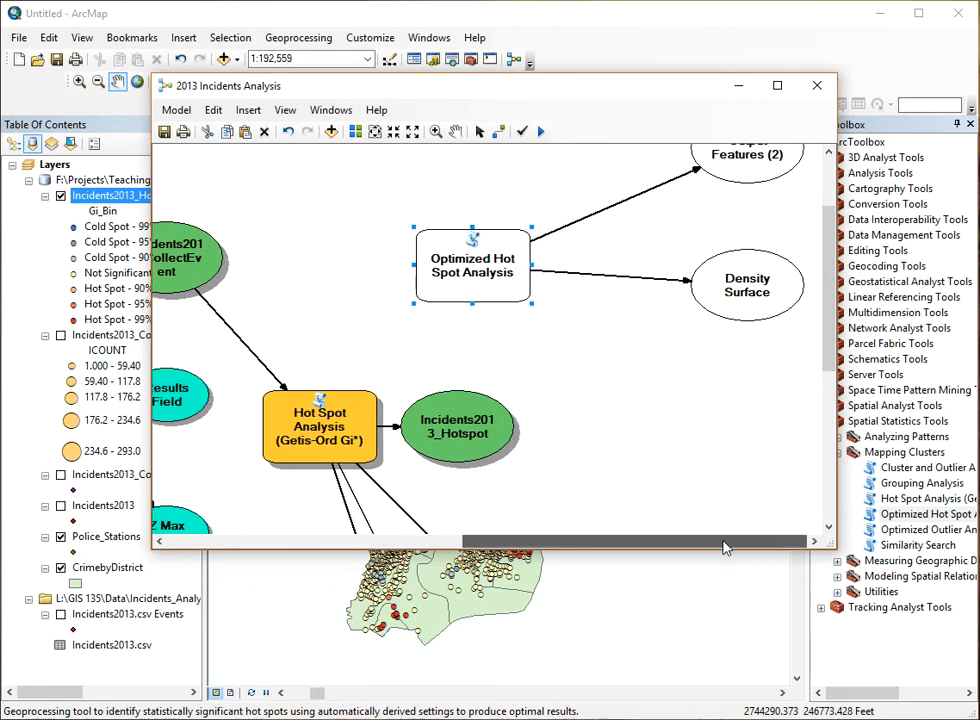
drag(828, 281, 828, 231)
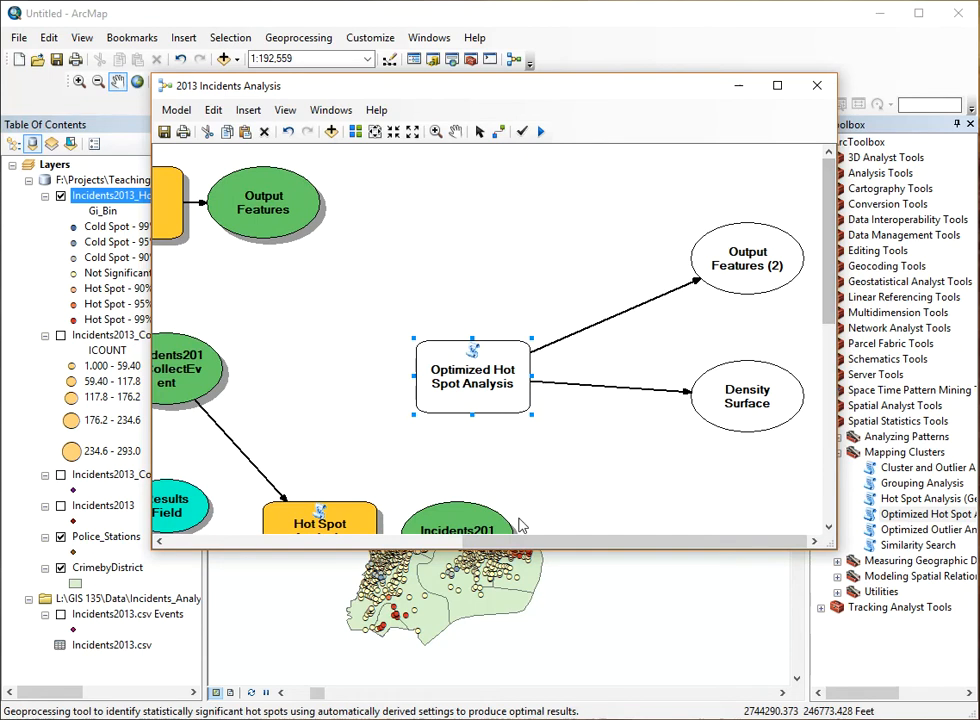
drag(517, 546, 412, 545)
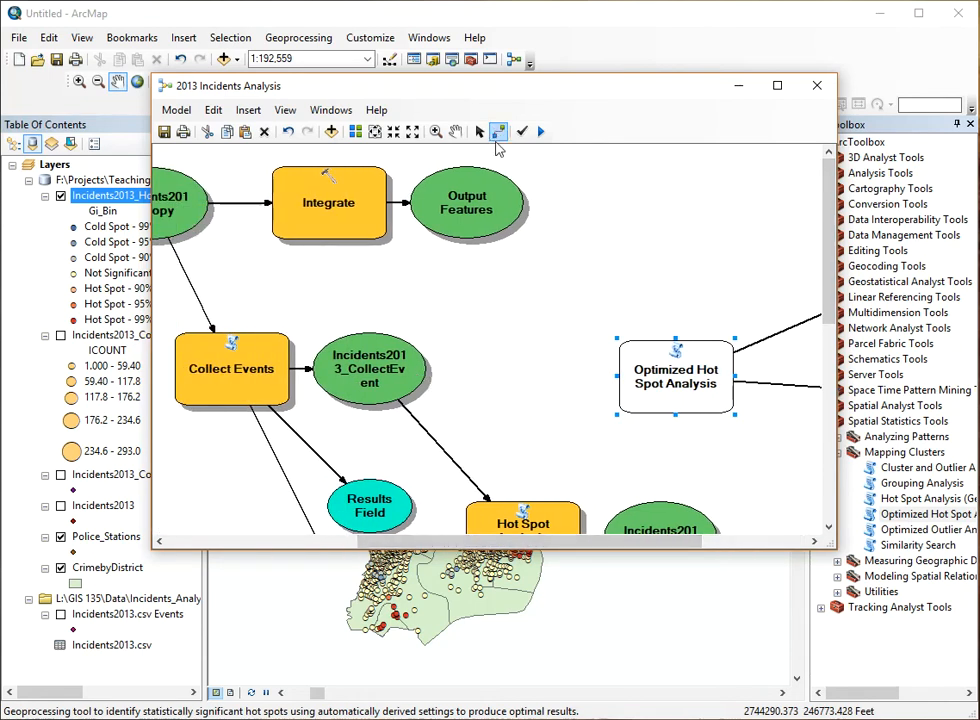
drag(434, 376, 642, 373)
click(689, 385)
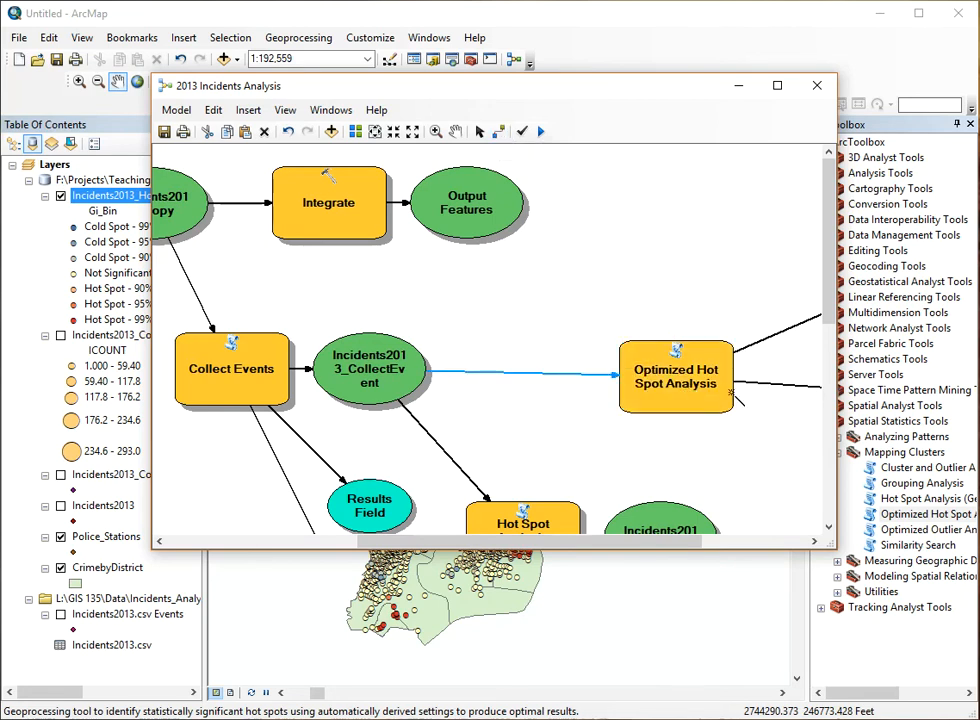
Step: Name the Optimized Hot Spot Analysis output feature class Incidents2013_Optimized and accept the tool settings
double_click(695, 386)
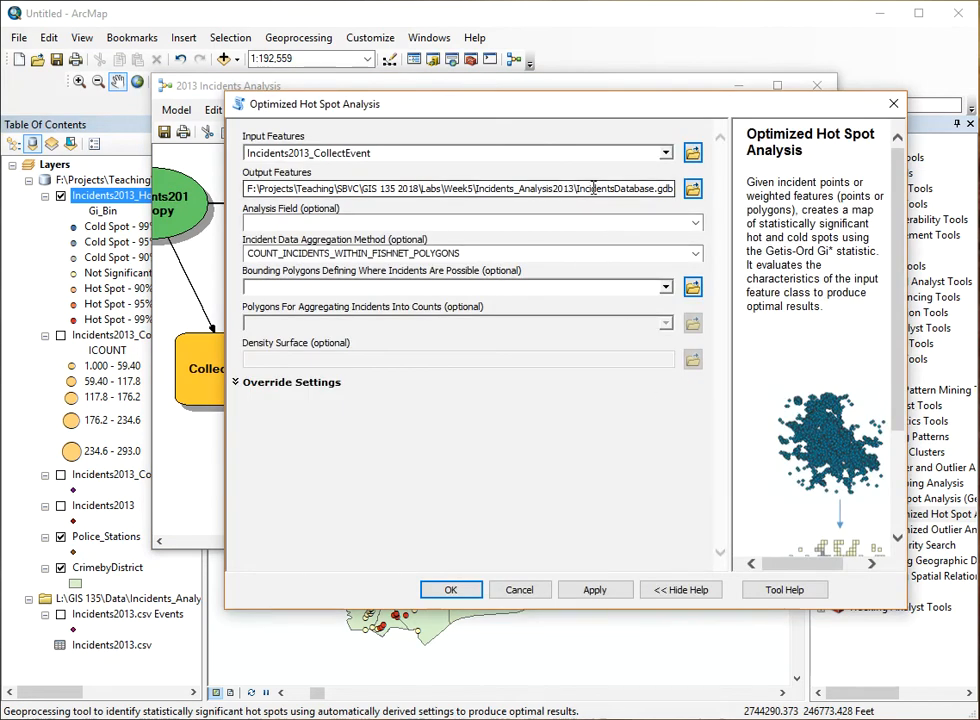
drag(614, 188, 684, 190)
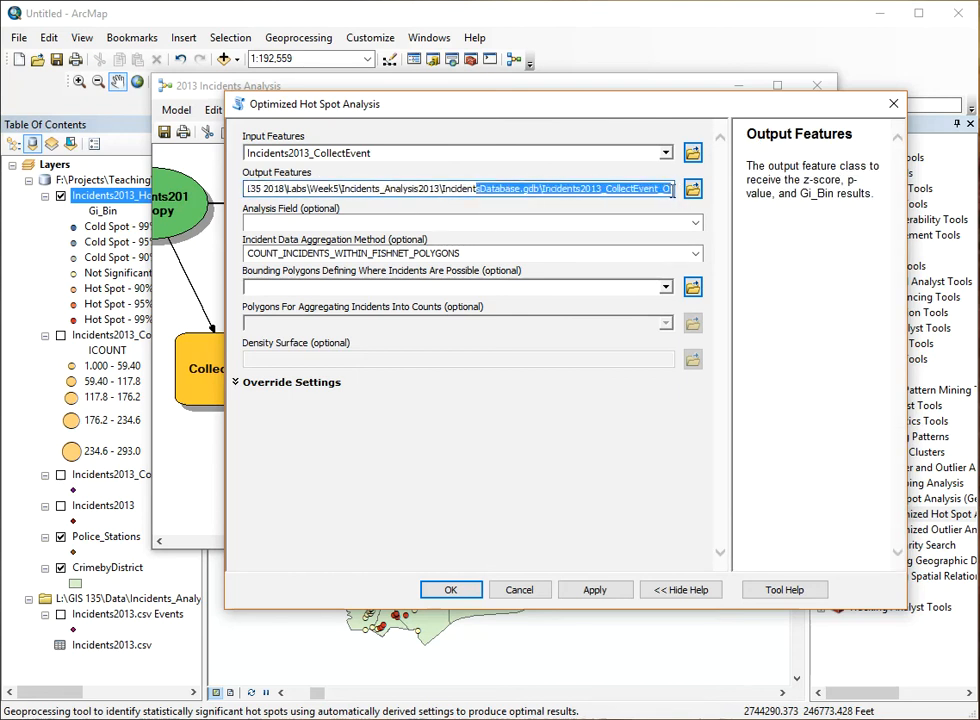
click(675, 189)
key(BackSpace)
key(BackSpace)
key(BackSpace)
key(BackSpace)
key(BackSpace)
key(BackSpace)
key(BackSpace)
key(BackSpace)
key(BackSpace)
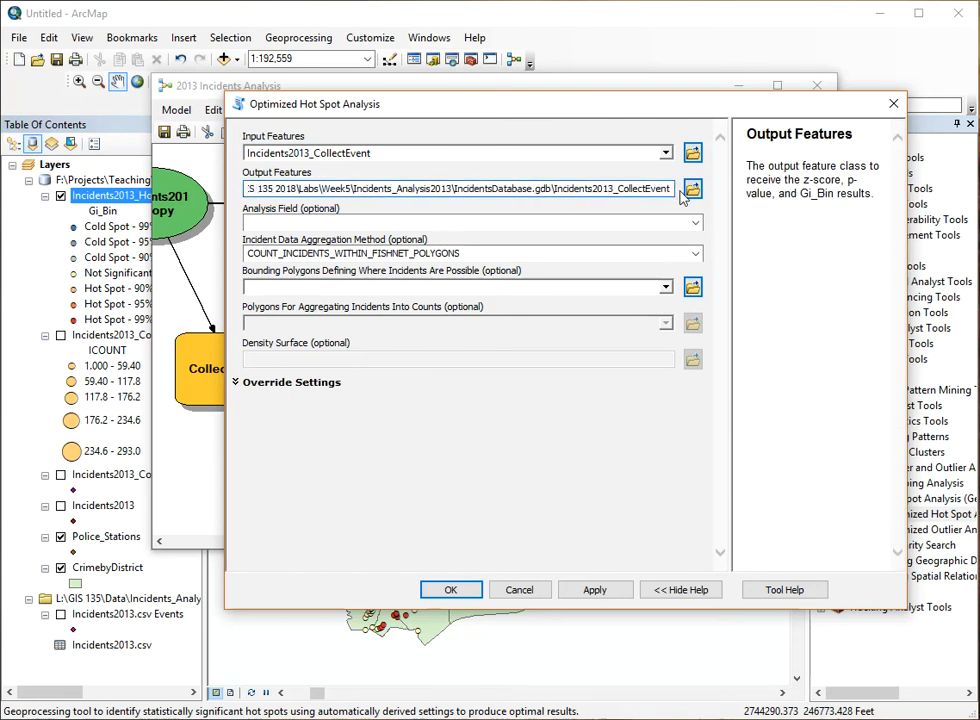
key(BackSpace)
key(BackSpace)
key(BackSpace)
key(BackSpace)
key(BackSpace)
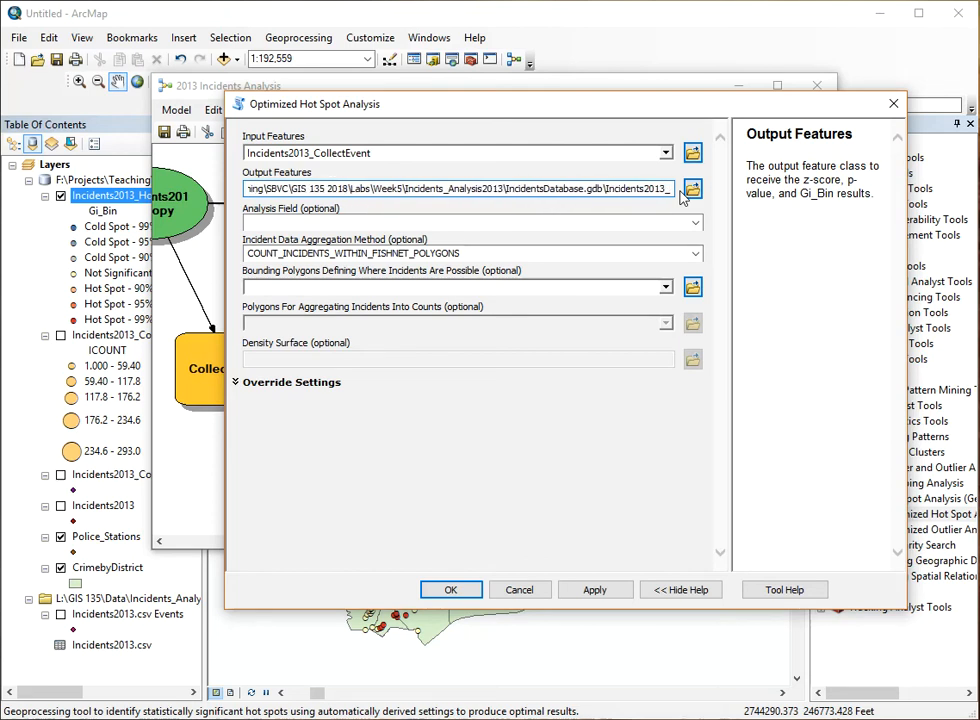
text(O)
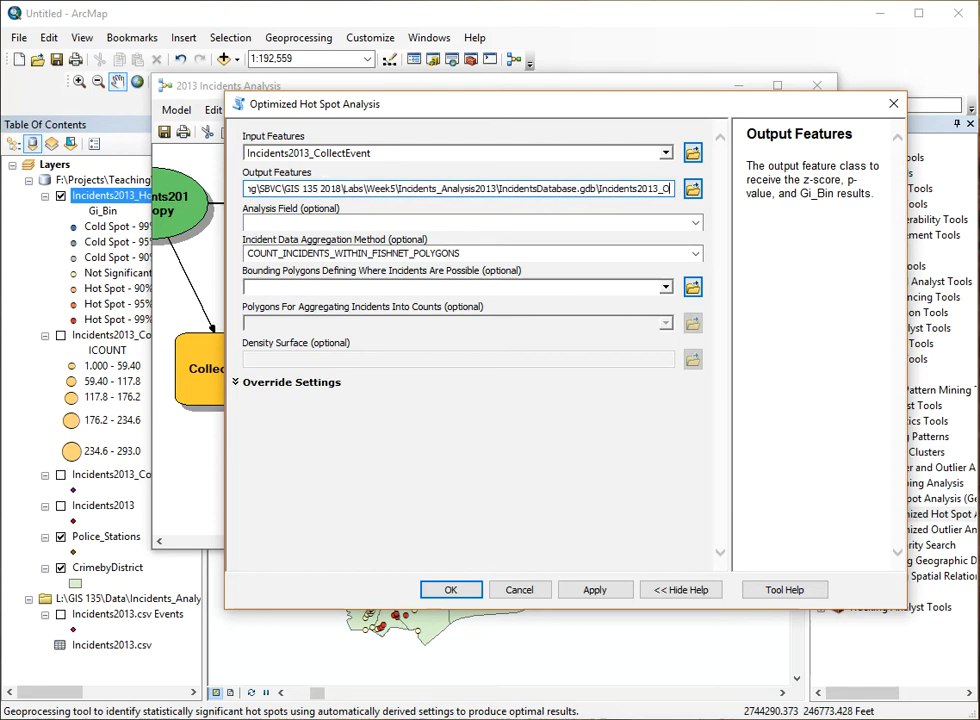
text(ptimized)
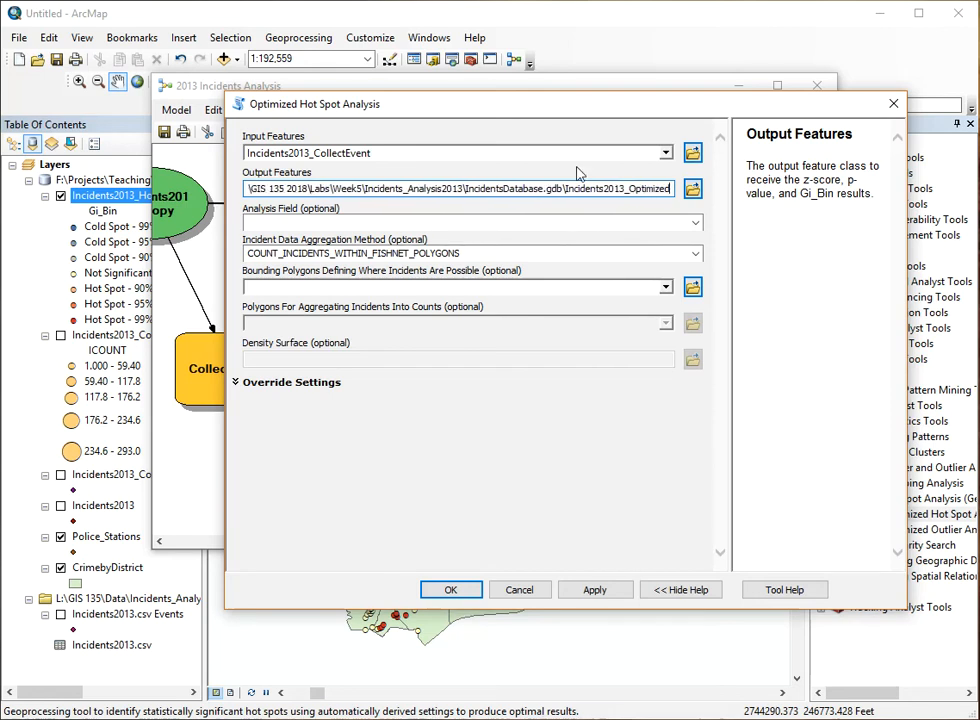
click(457, 594)
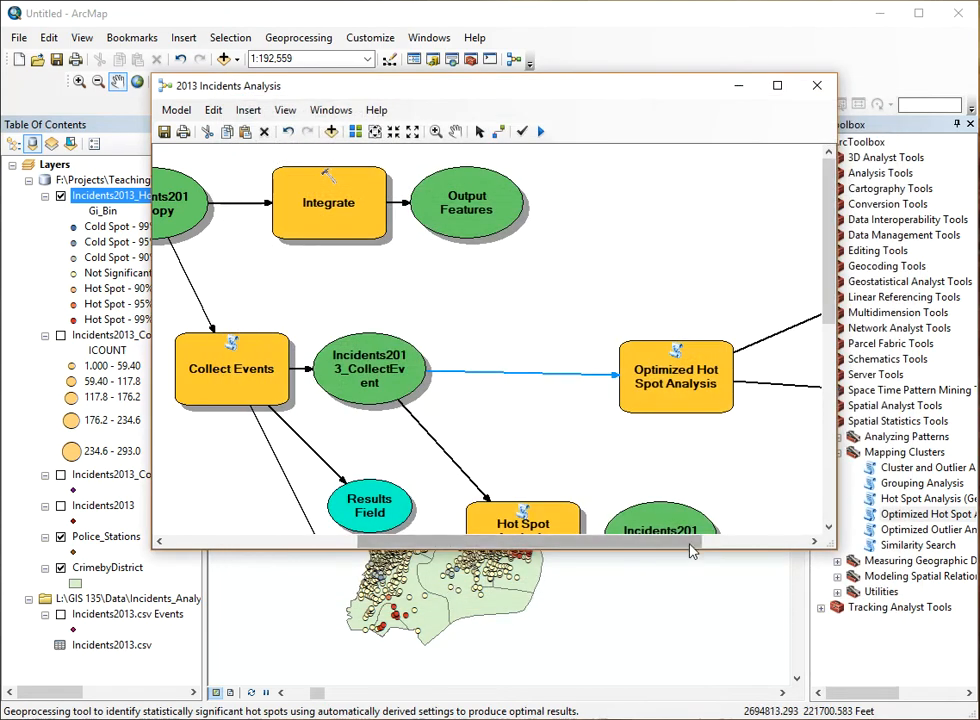
Step: Run the Optimized Hot Spot Analysis tool in the model and add its Incidents2013_Optimized output to the map display
click(806, 541)
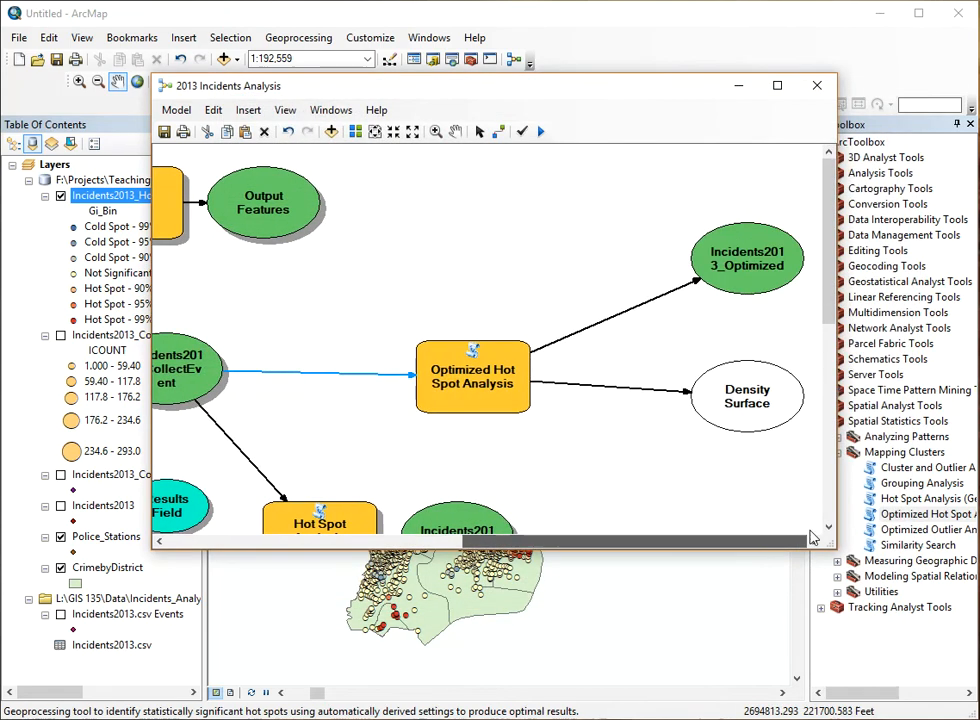
right_click(500, 385)
click(528, 429)
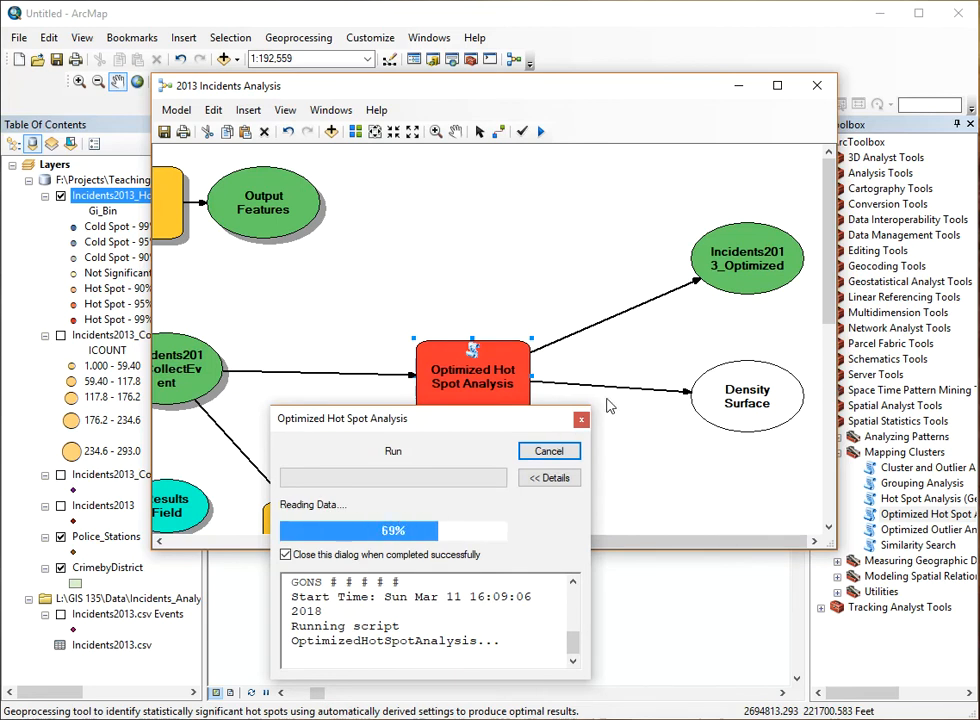
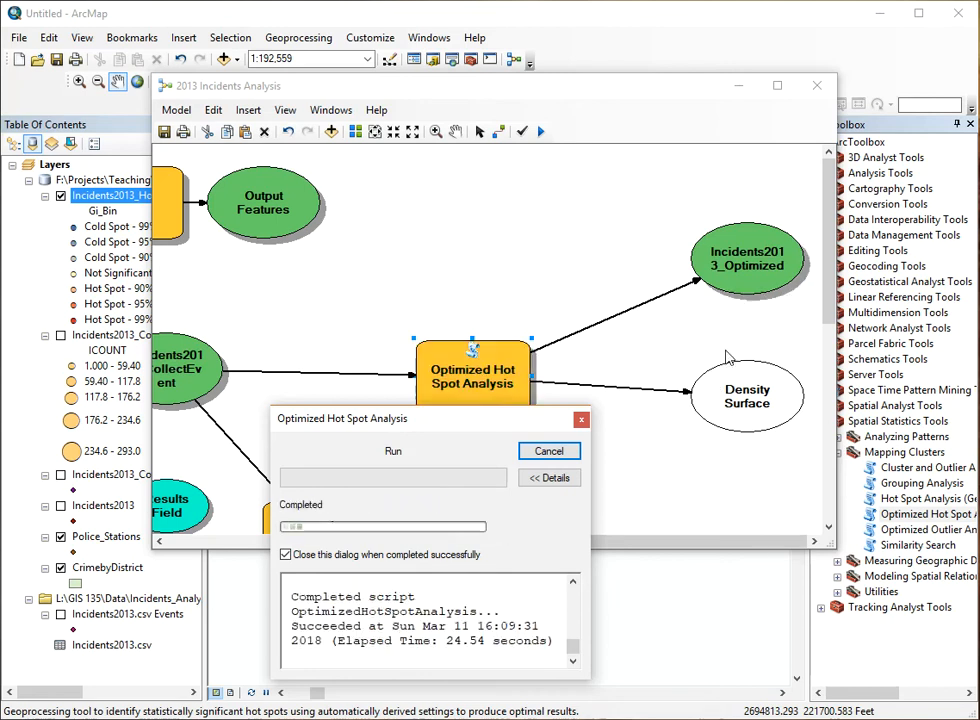
right_click(760, 265)
click(822, 328)
Step: Move the model window off the map and turn off the Incidents2013_Hotspot layer
drag(650, 93, 978, 112)
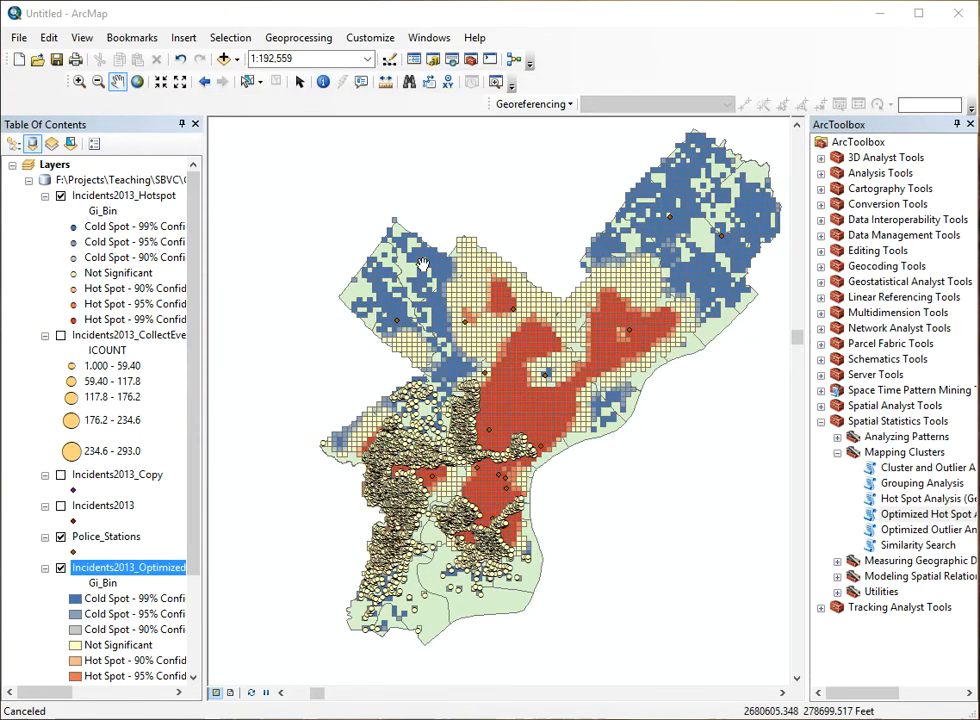
click(60, 196)
drag(199, 252, 193, 343)
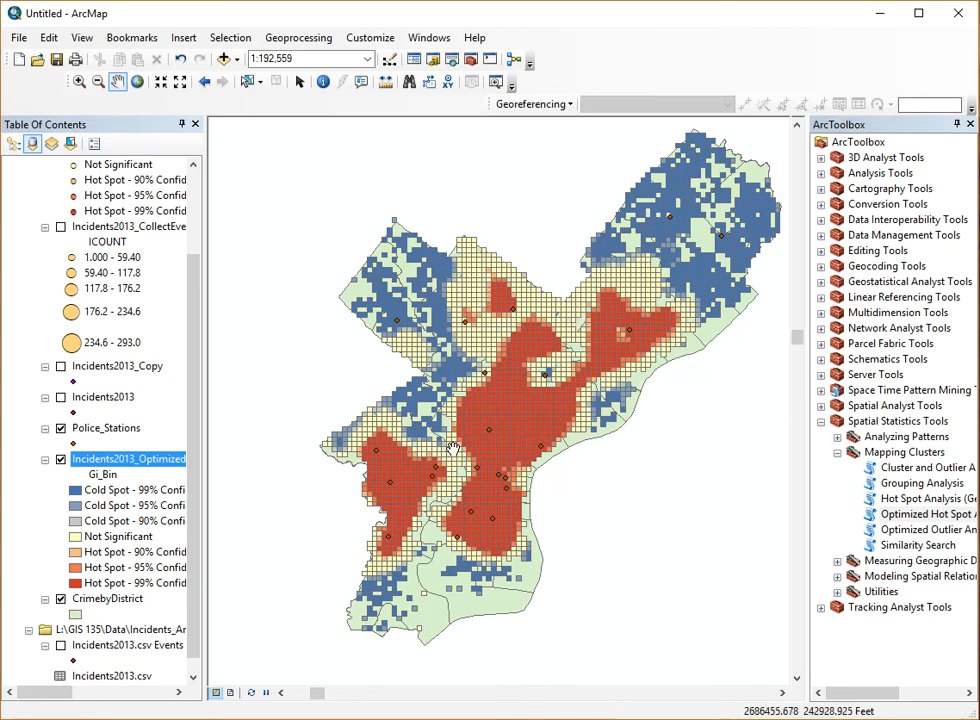
Step: Examine the optimized hot spots on the map and review the z-score, p-value and neighbor fields in the Incidents2013_Optimized attribute table
scroll(455, 435, down, 3)
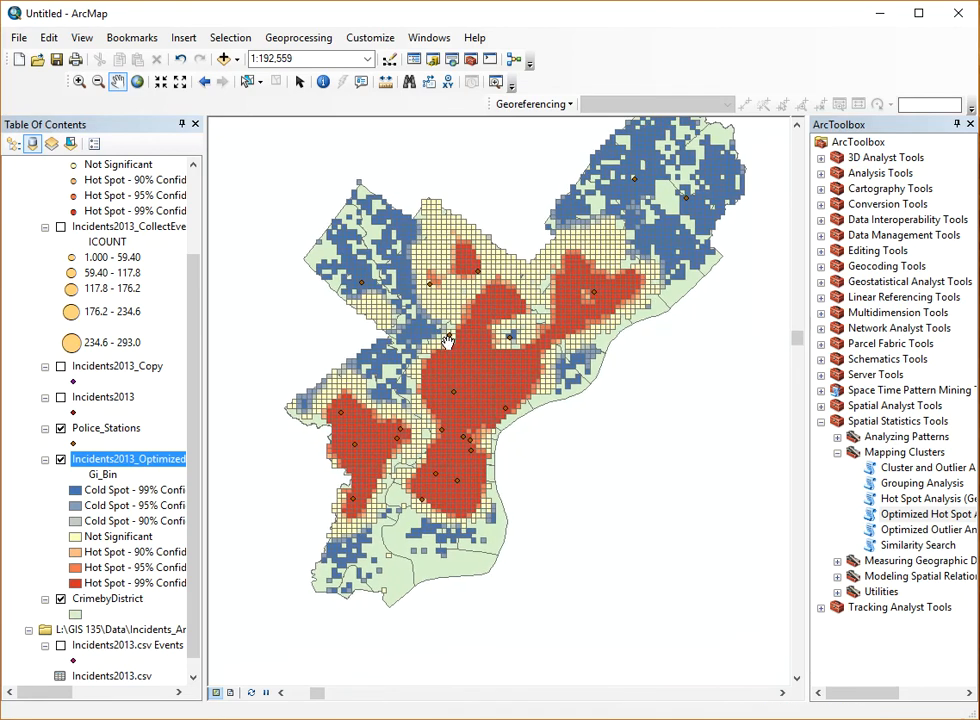
scroll(438, 377, down, 1)
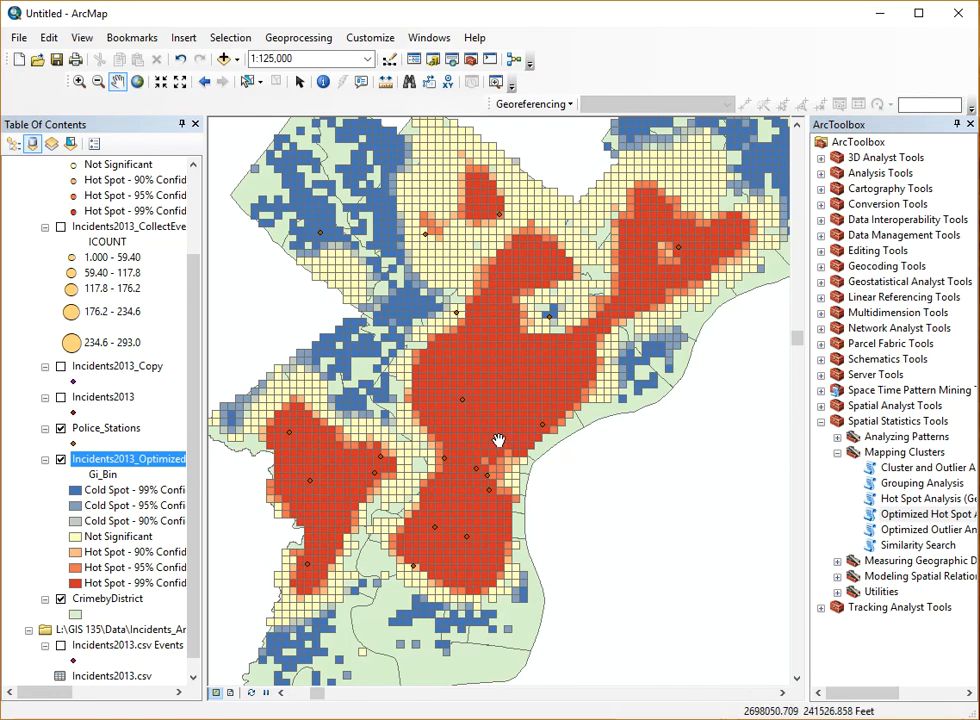
scroll(498, 440, up, 1)
scroll(490, 440, down, 2)
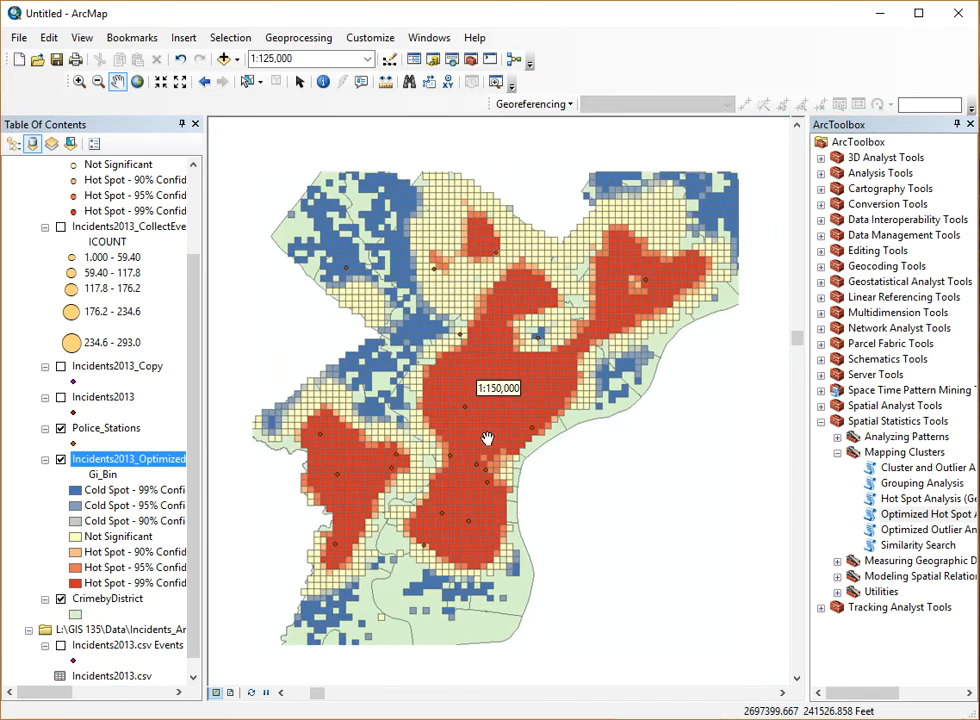
right_click(153, 467)
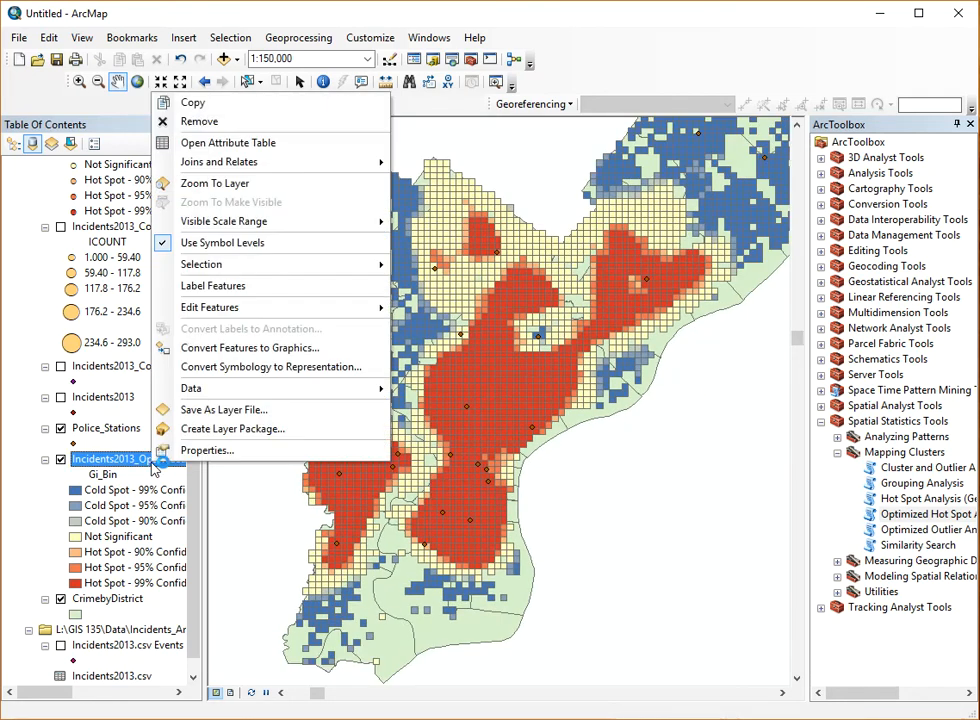
click(226, 145)
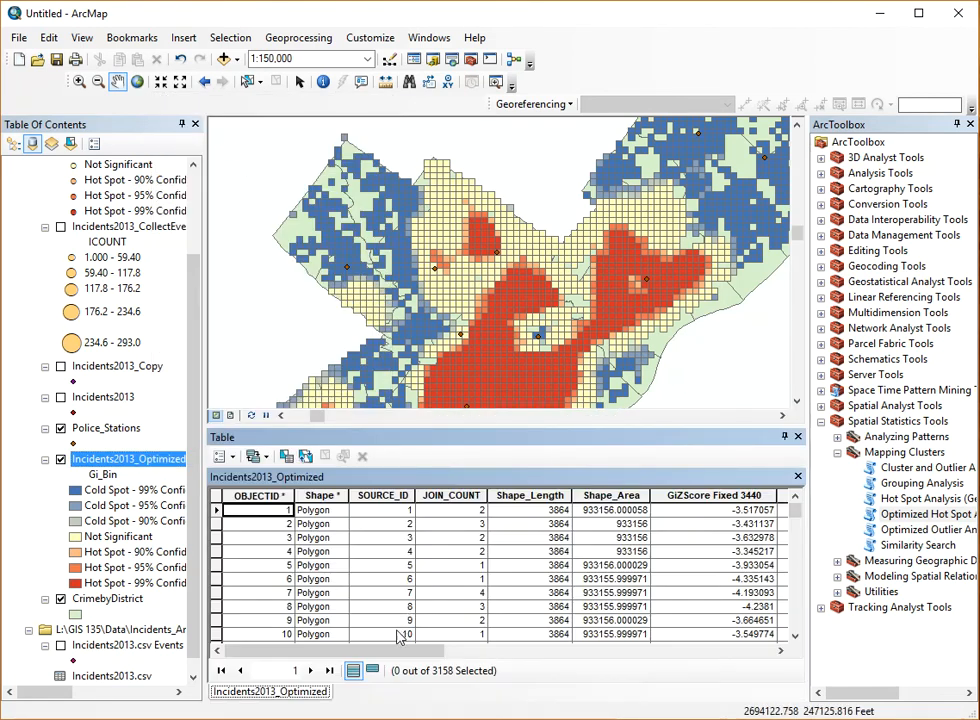
drag(396, 650, 638, 660)
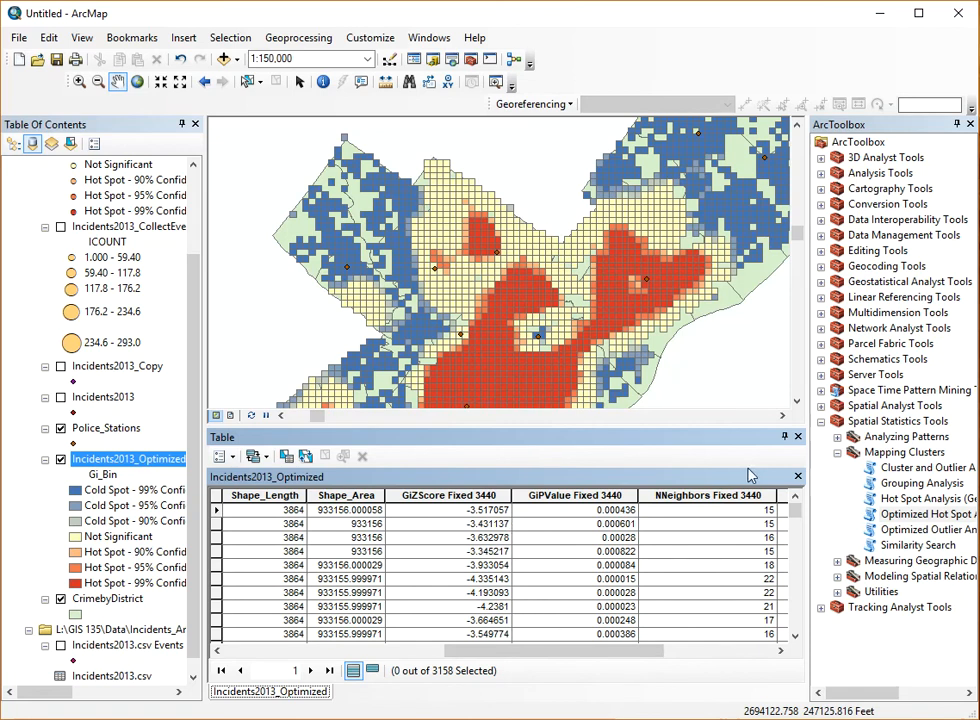
click(797, 436)
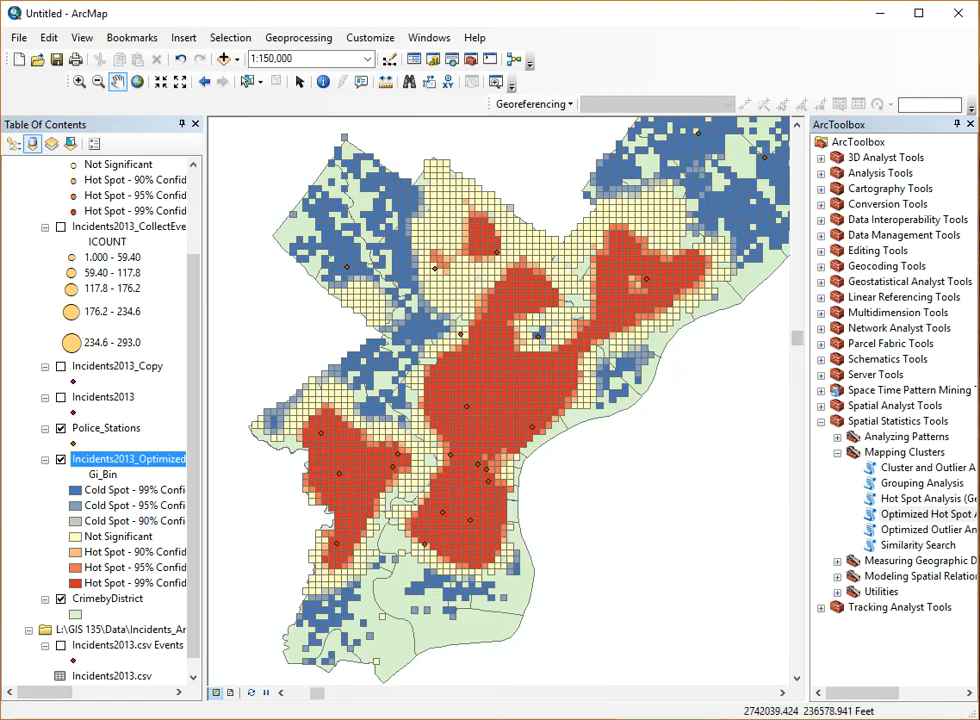
Step: Bring the model window back over the map and move Optimized Hot Spot Analysis and its two outputs closer to the Incidents2013_CollectEvent element
drag(979, 92, 519, 86)
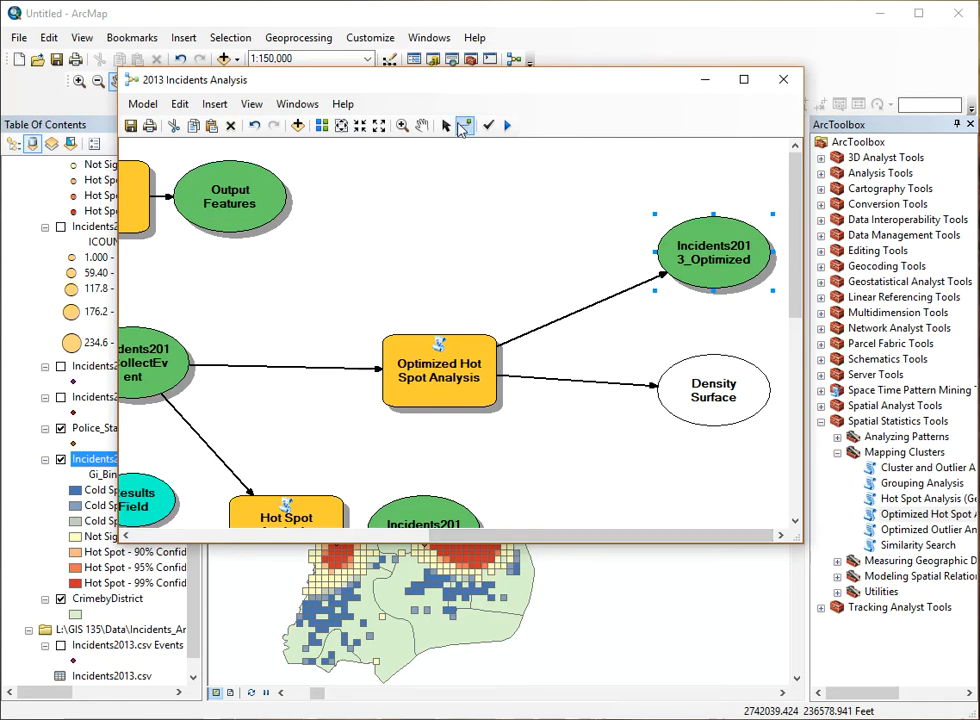
drag(357, 207, 768, 461)
drag(458, 382, 336, 429)
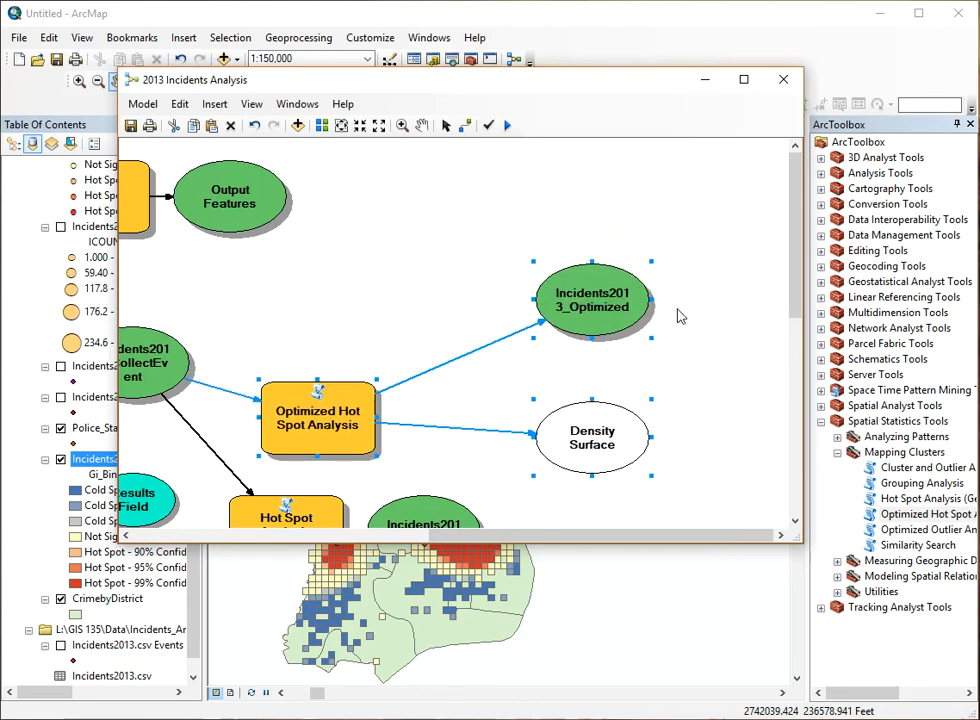
click(630, 293)
drag(630, 293, 531, 333)
click(615, 441)
drag(615, 441, 519, 452)
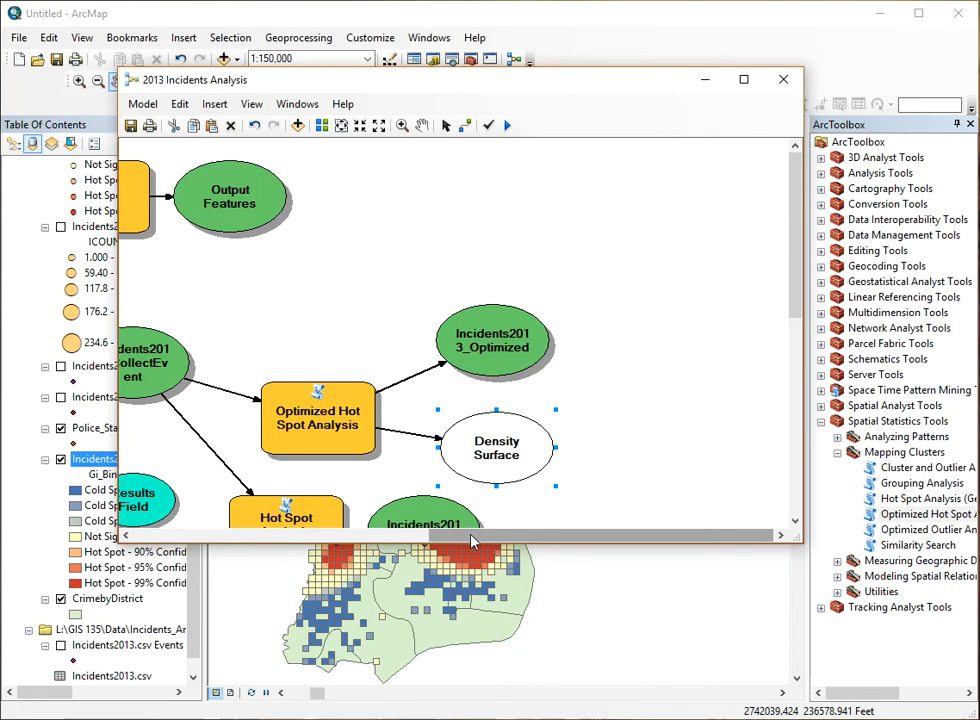
Step: Add the IDW tool from the Spatial Analyst Interpolation toolset to the model
click(881, 411)
click(821, 422)
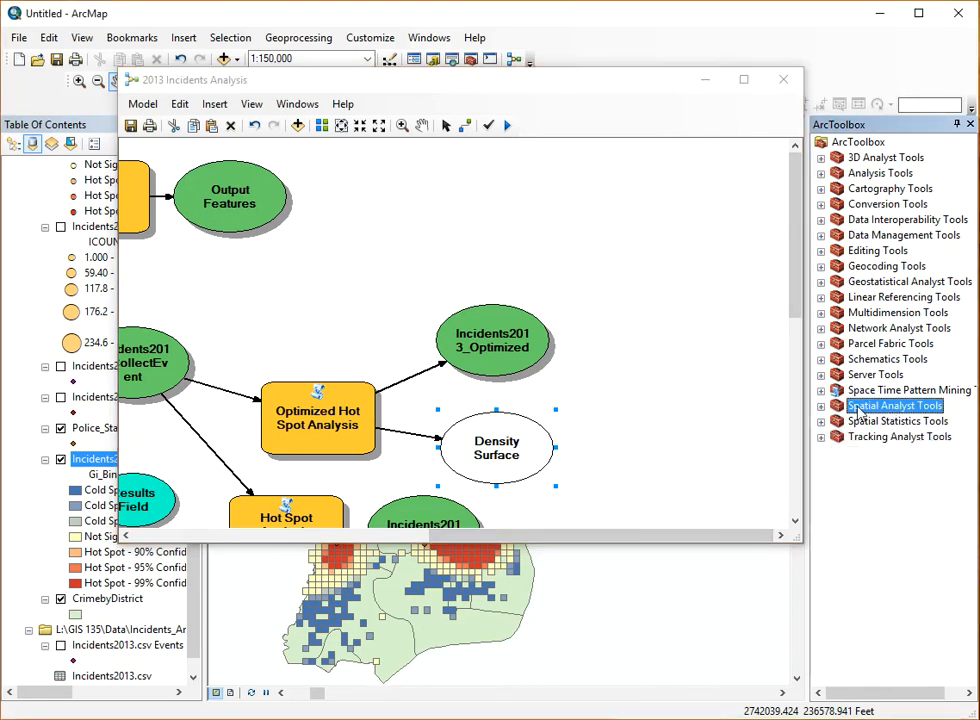
click(822, 408)
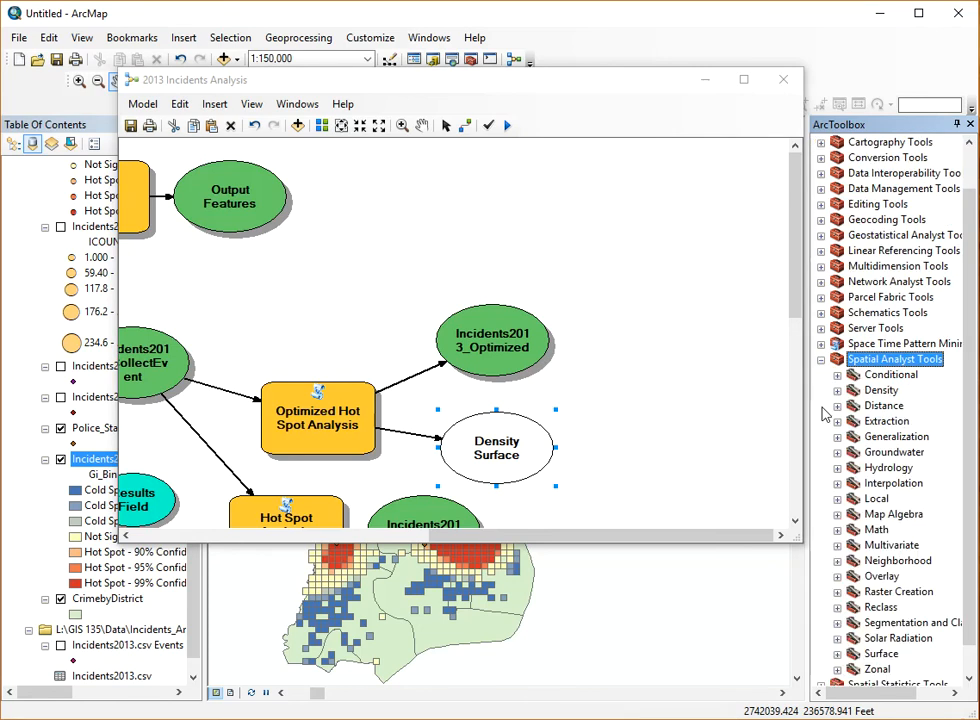
click(885, 488)
double_click(886, 490)
drag(889, 498, 445, 240)
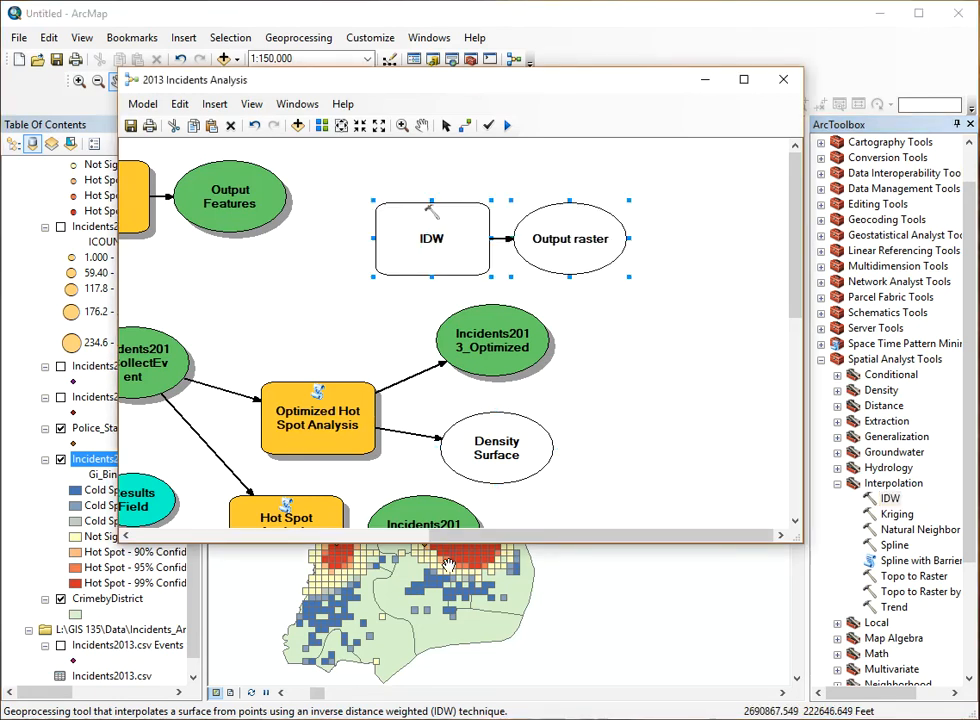
Step: Place the IDW tool and its output beside Incidents2013_Hotspot, and connect Incidents2013_Hotspot to IDW as the input point features
drag(470, 538, 432, 515)
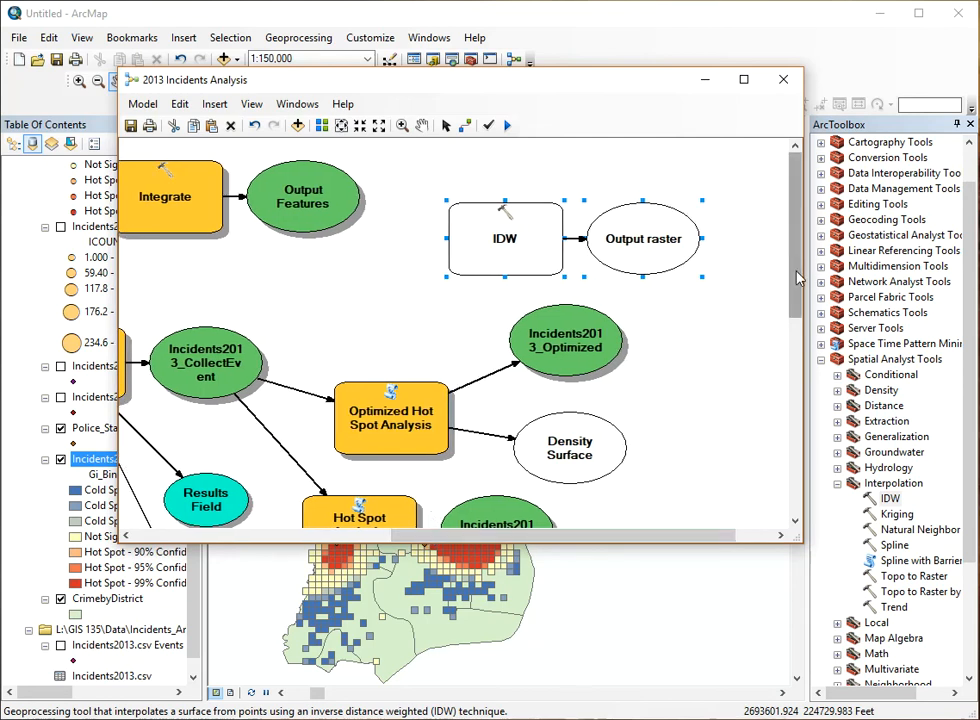
drag(797, 270, 797, 281)
drag(514, 213, 699, 500)
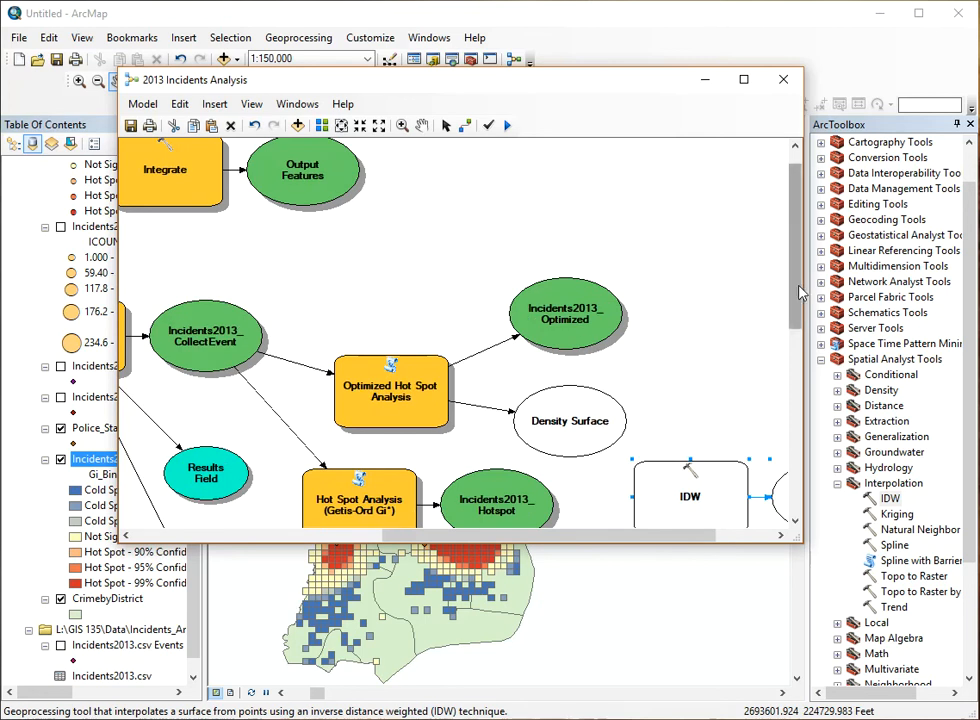
drag(797, 288, 793, 372)
drag(607, 263, 612, 354)
drag(548, 537, 521, 537)
drag(433, 294, 461, 346)
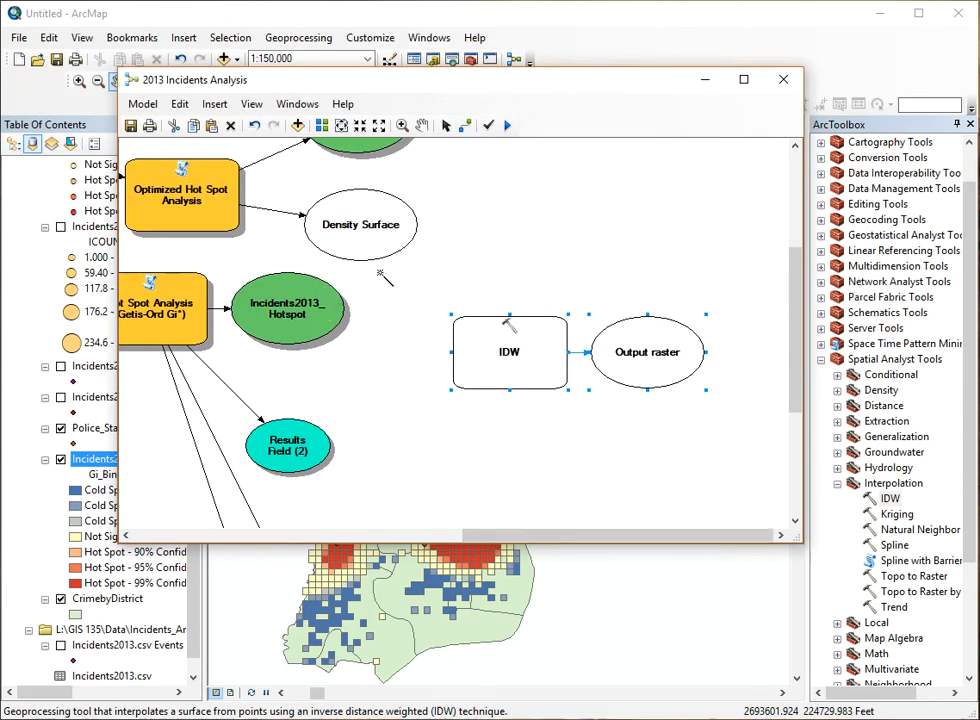
drag(321, 305, 482, 360)
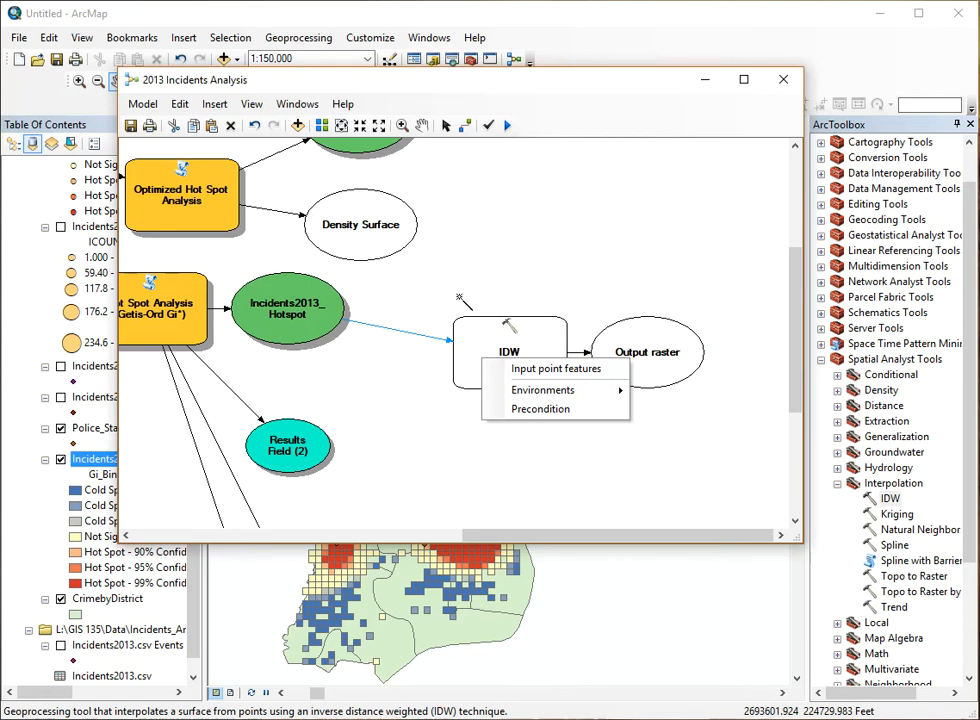
click(528, 370)
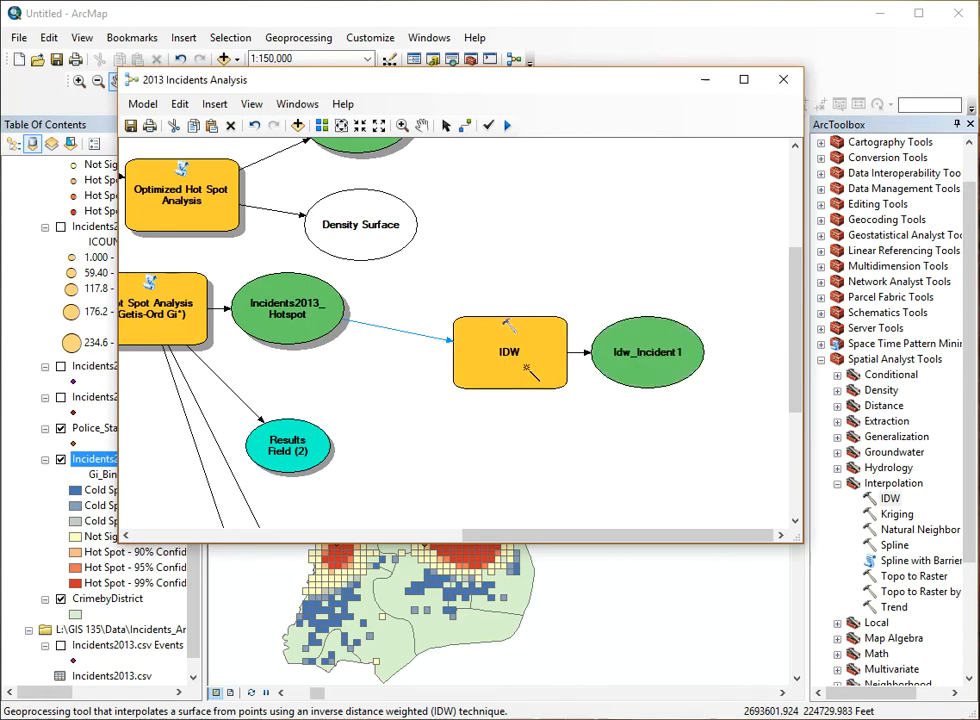
Step: Set the IDW tool's Z value field to GiZScore
click(446, 125)
click(507, 360)
double_click(507, 360)
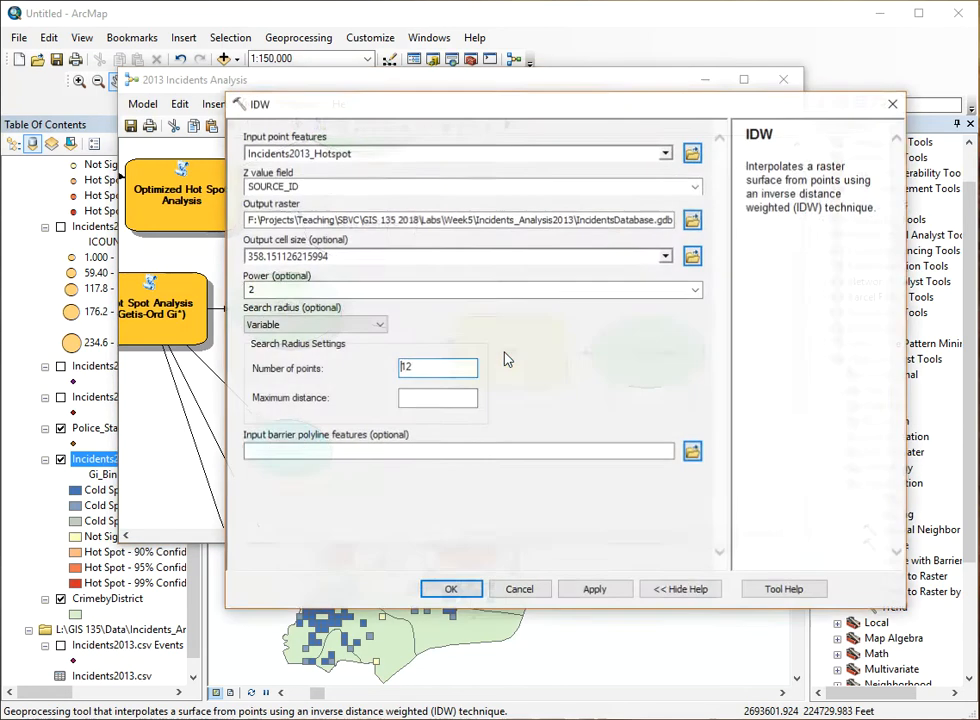
click(348, 187)
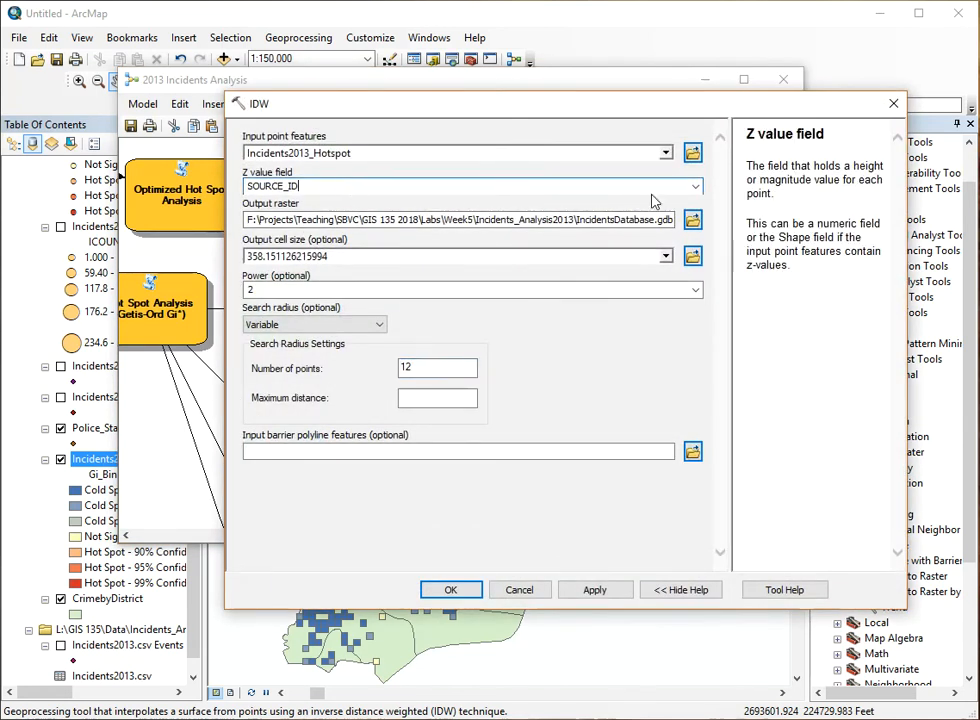
click(697, 187)
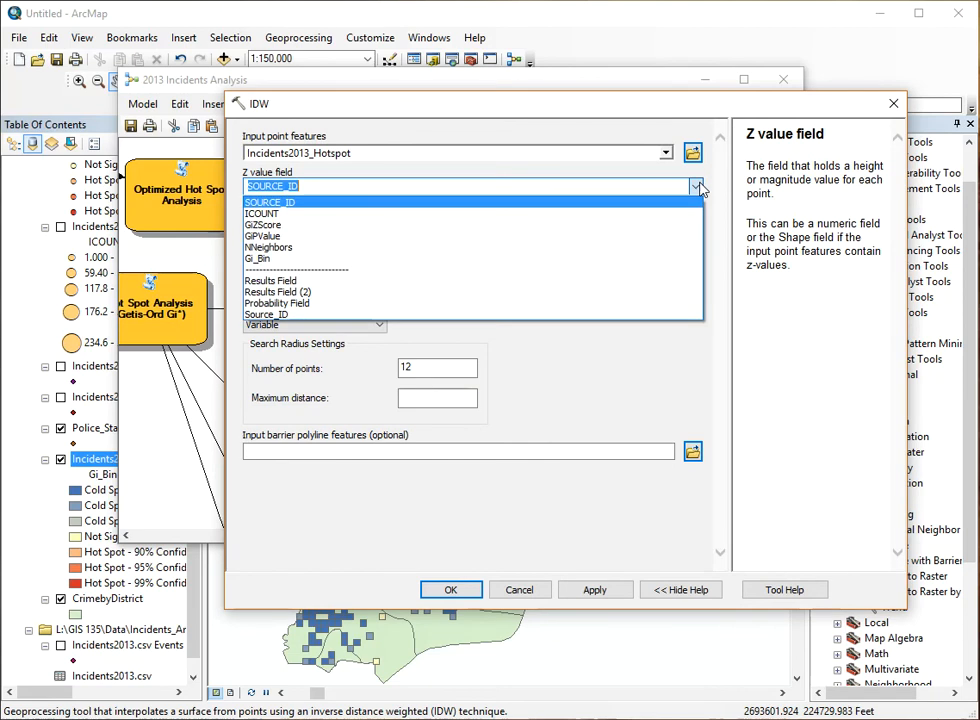
click(380, 233)
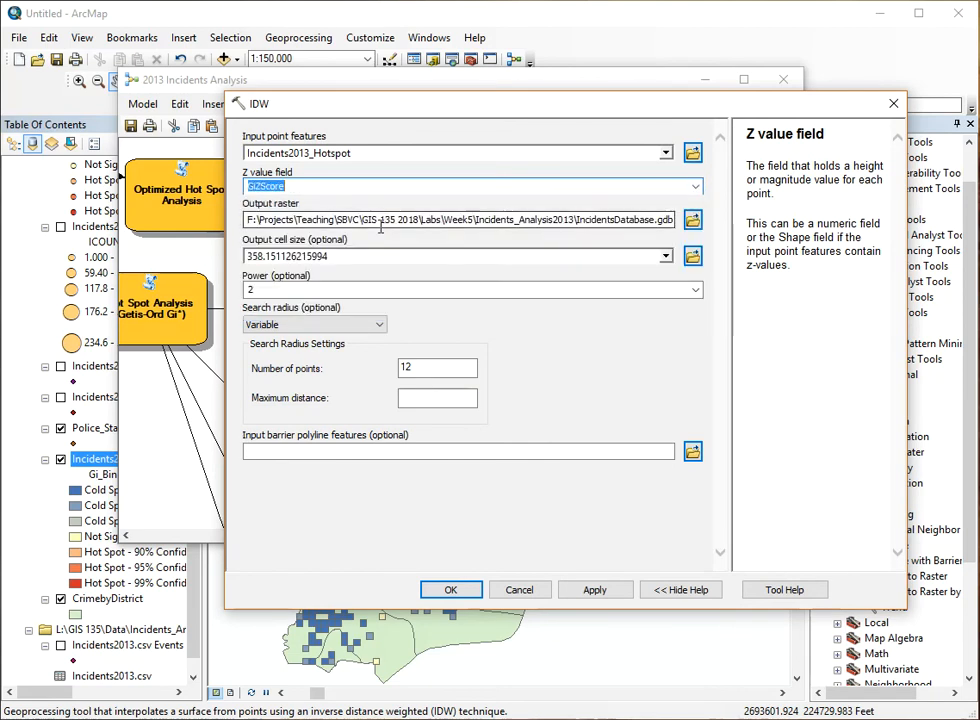
Step: Name the IDW output raster IDW in IncidentsDatabase.gdb and accept the tool settings
drag(612, 219, 707, 227)
click(673, 220)
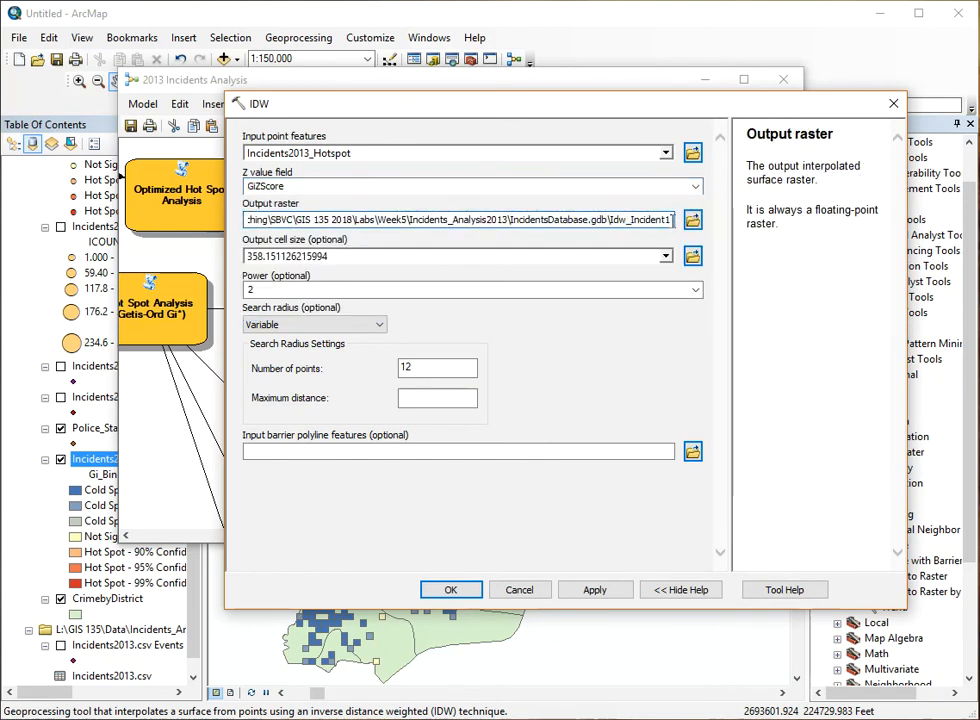
drag(673, 220, 613, 220)
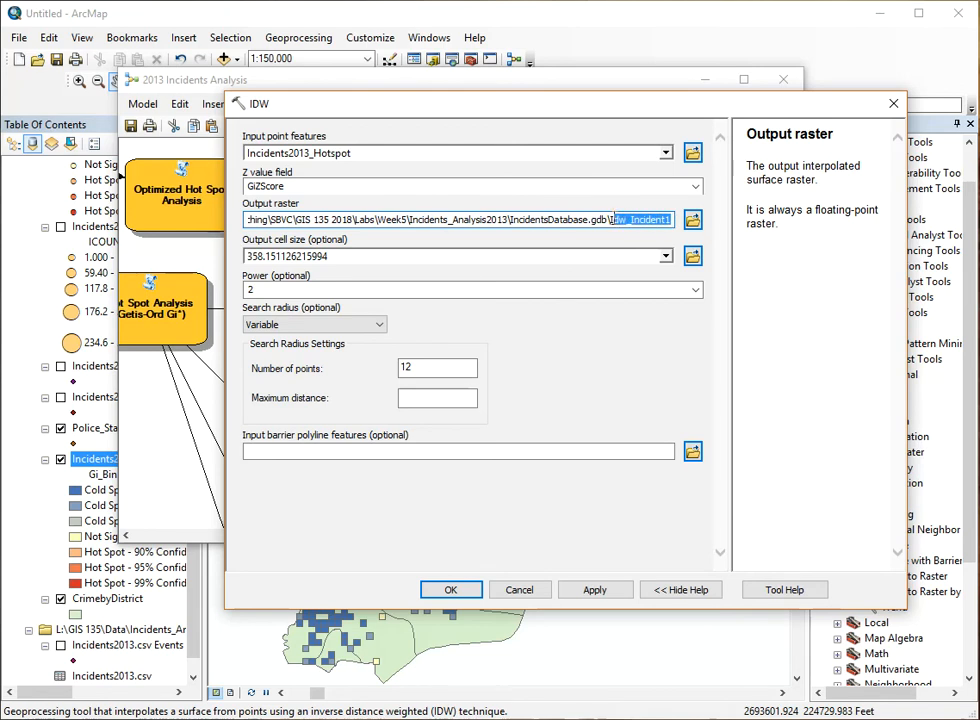
text(D)
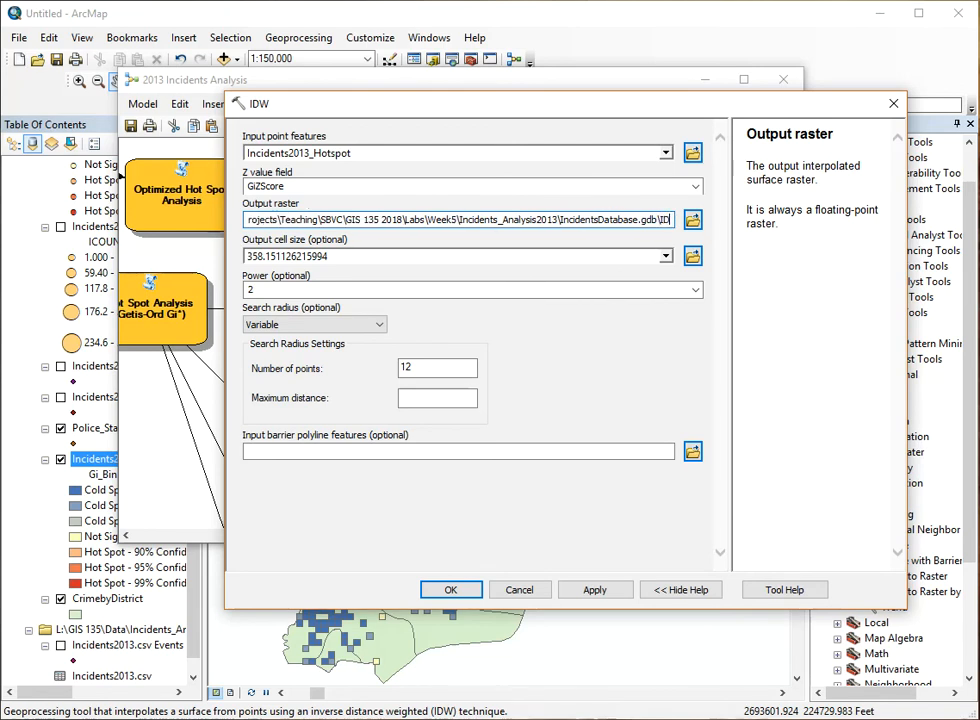
text(W)
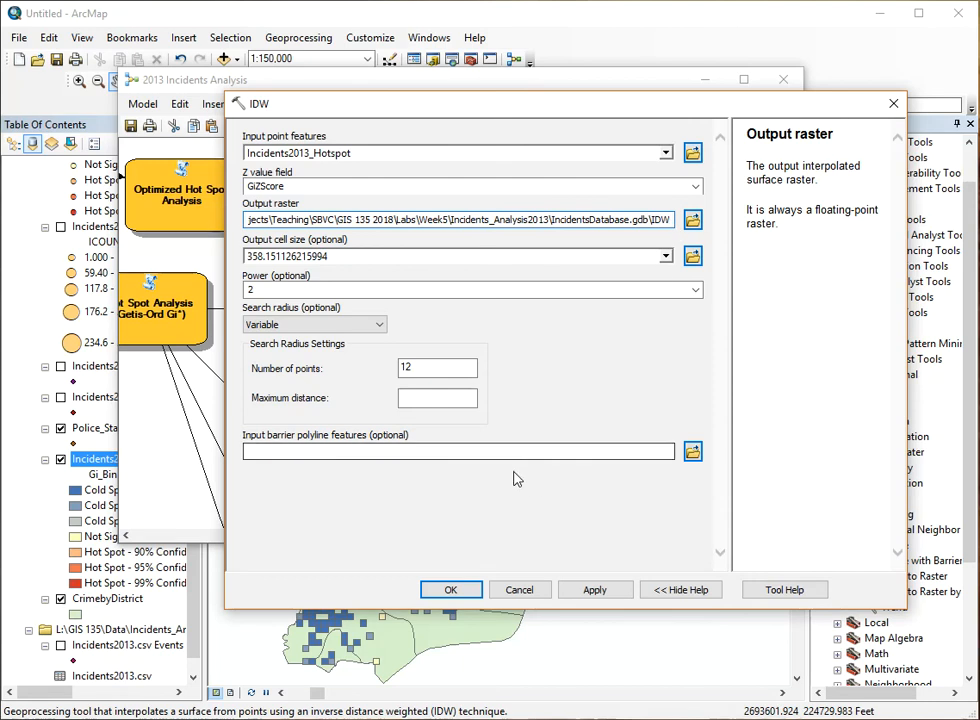
click(479, 587)
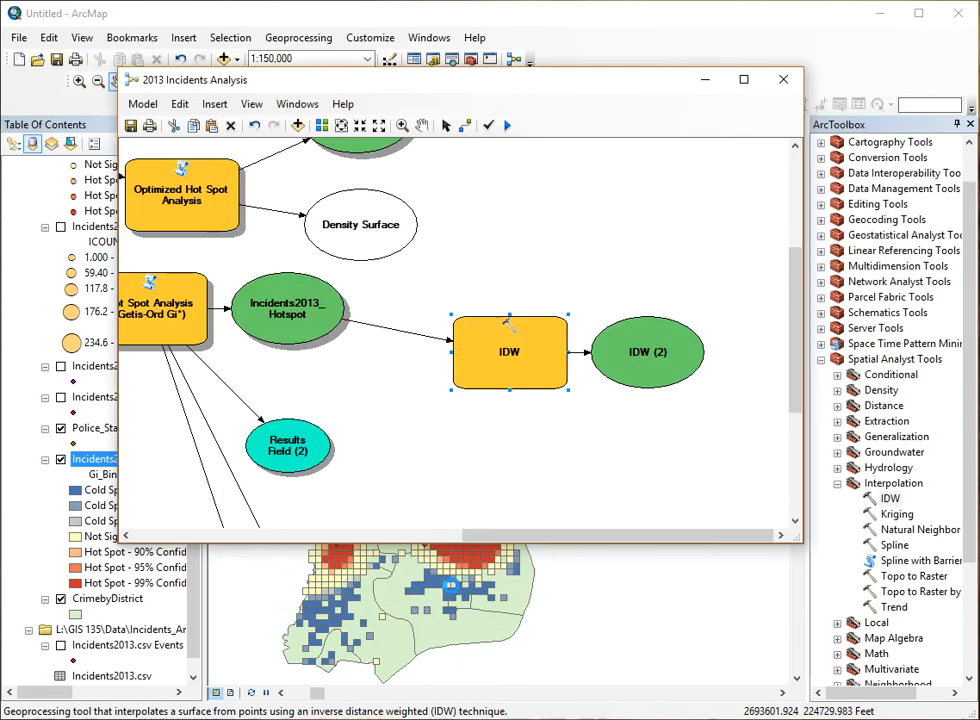
Step: Run the IDW tool in the model and add its output raster to the map display
right_click(509, 363)
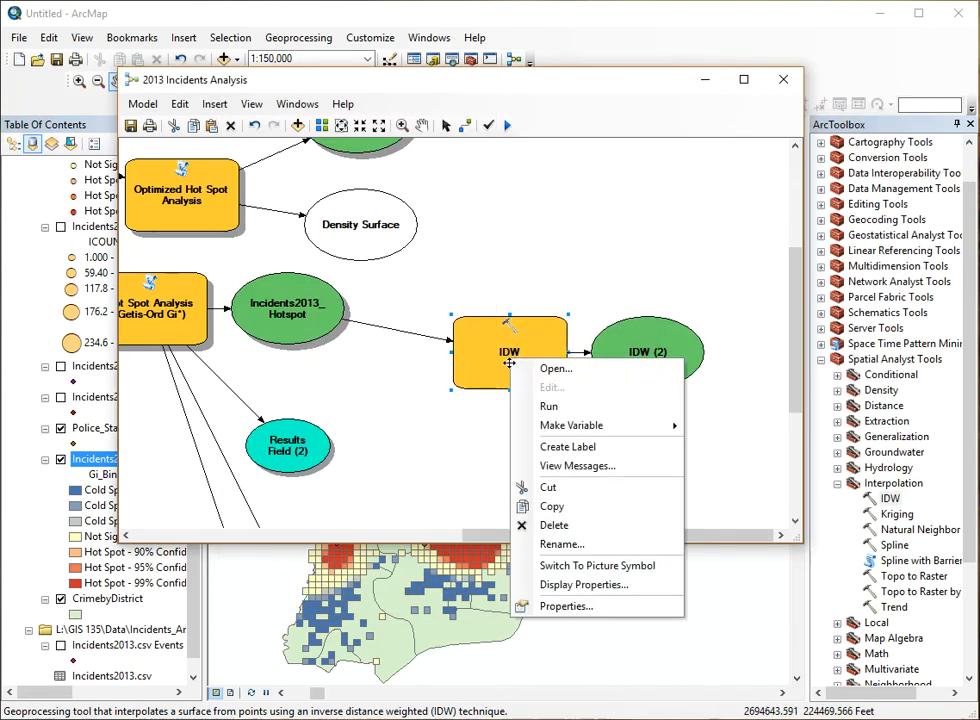
click(547, 405)
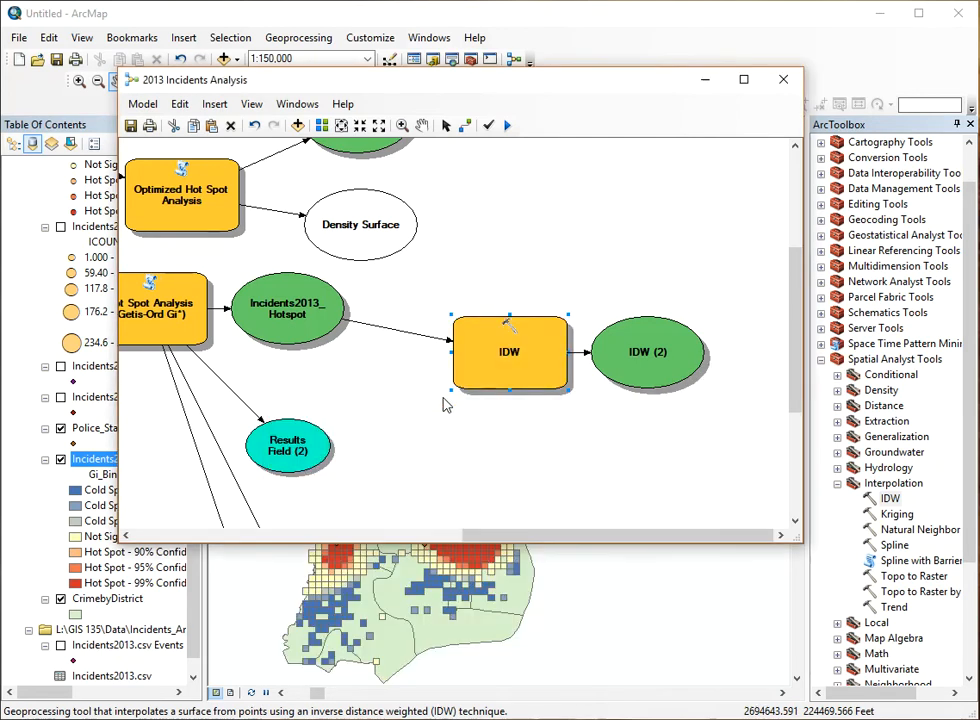
right_click(648, 350)
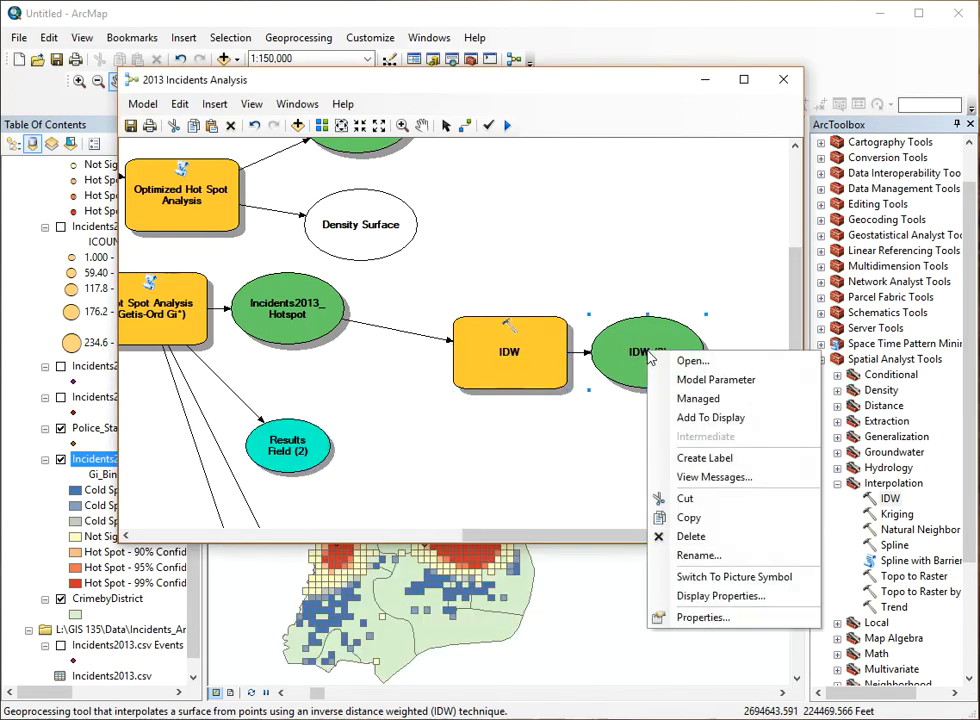
click(722, 416)
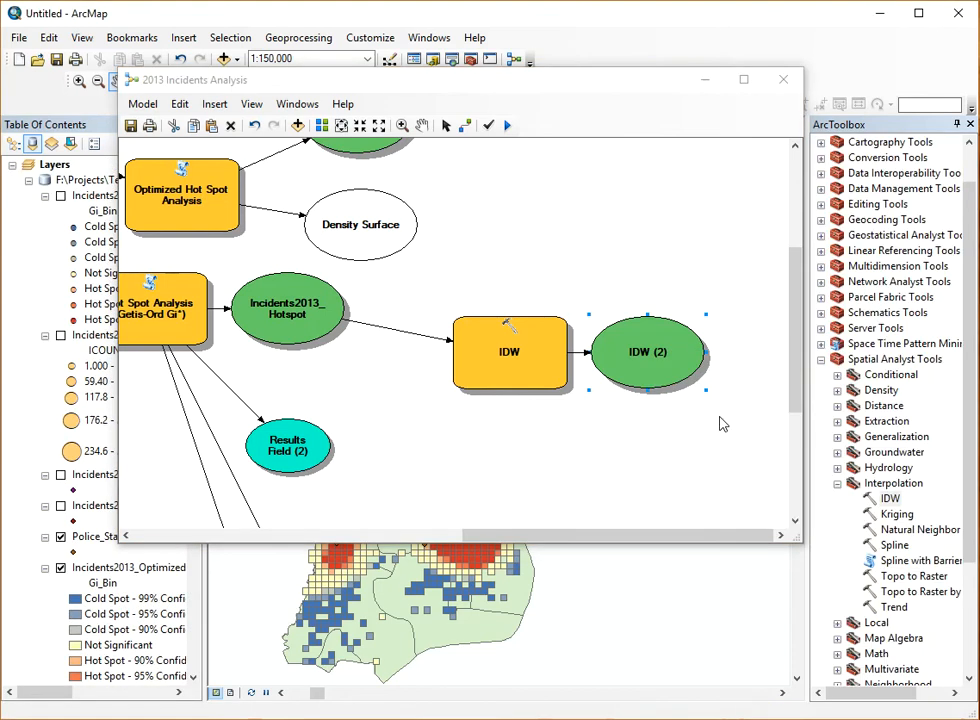
Step: Uncover the IDW surface on the map by turning off Incidents2013_Optimized and giving the CrimebyDistrict layer the Hollow symbol
drag(563, 81, 979, 78)
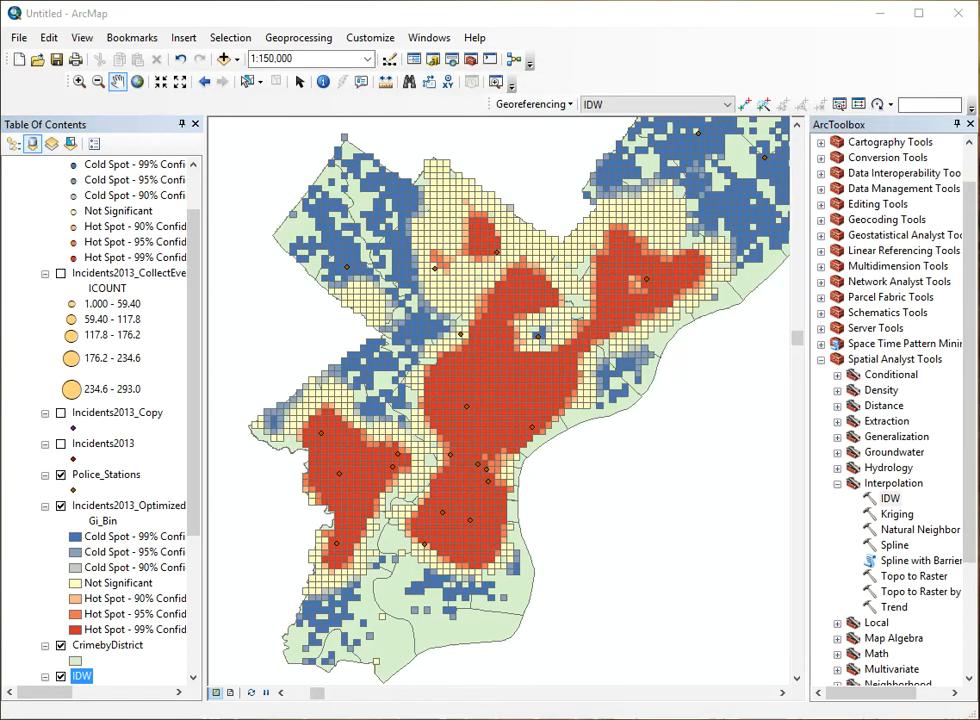
click(61, 506)
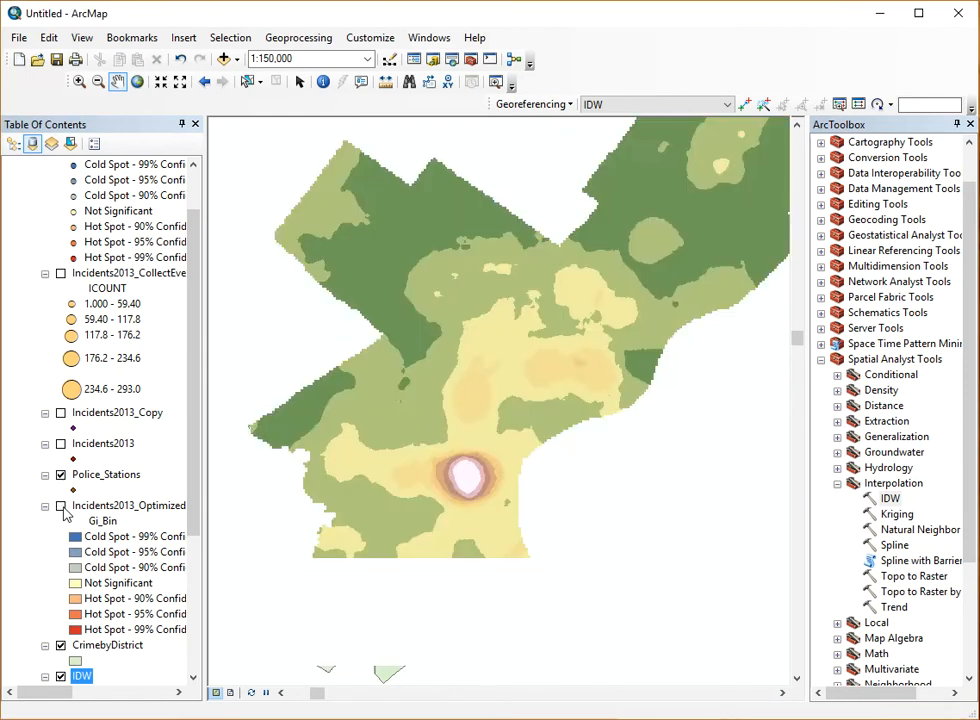
drag(197, 470, 214, 580)
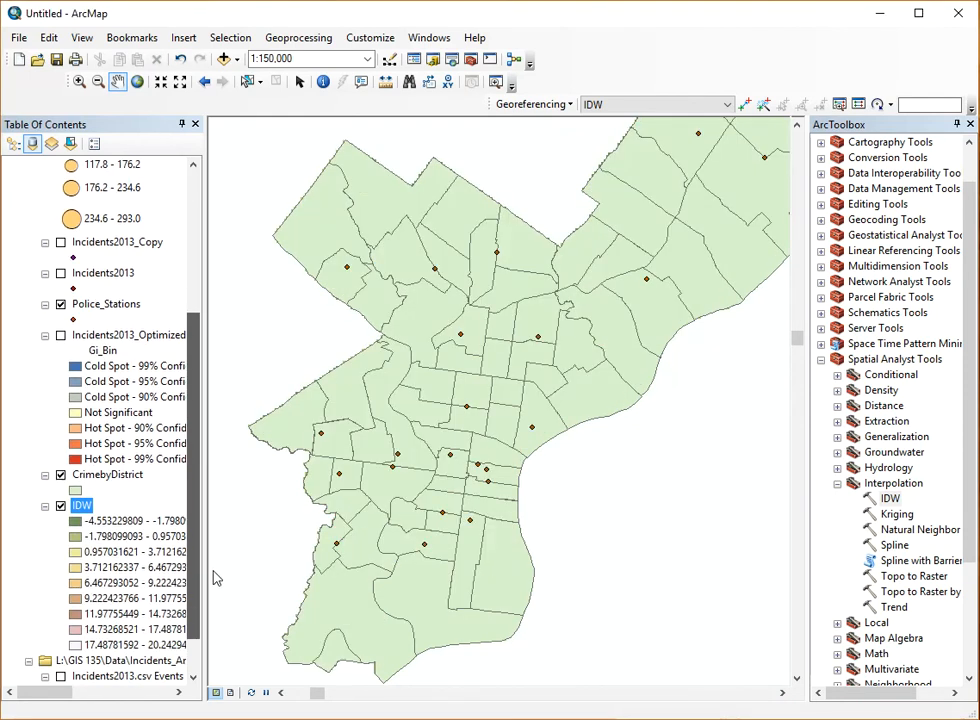
click(75, 490)
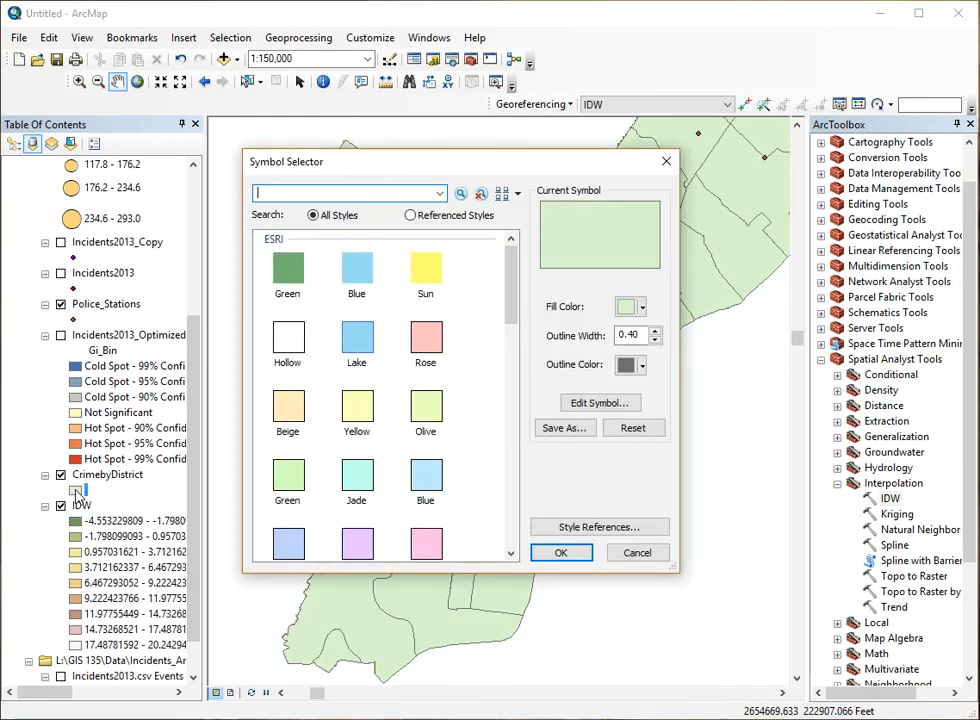
click(287, 340)
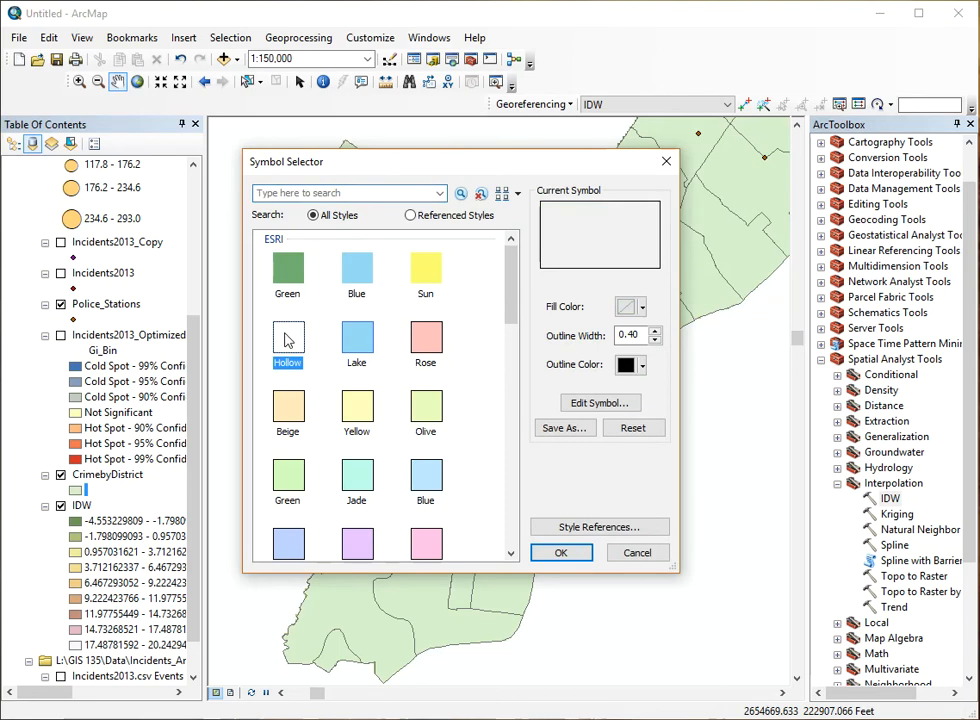
click(560, 552)
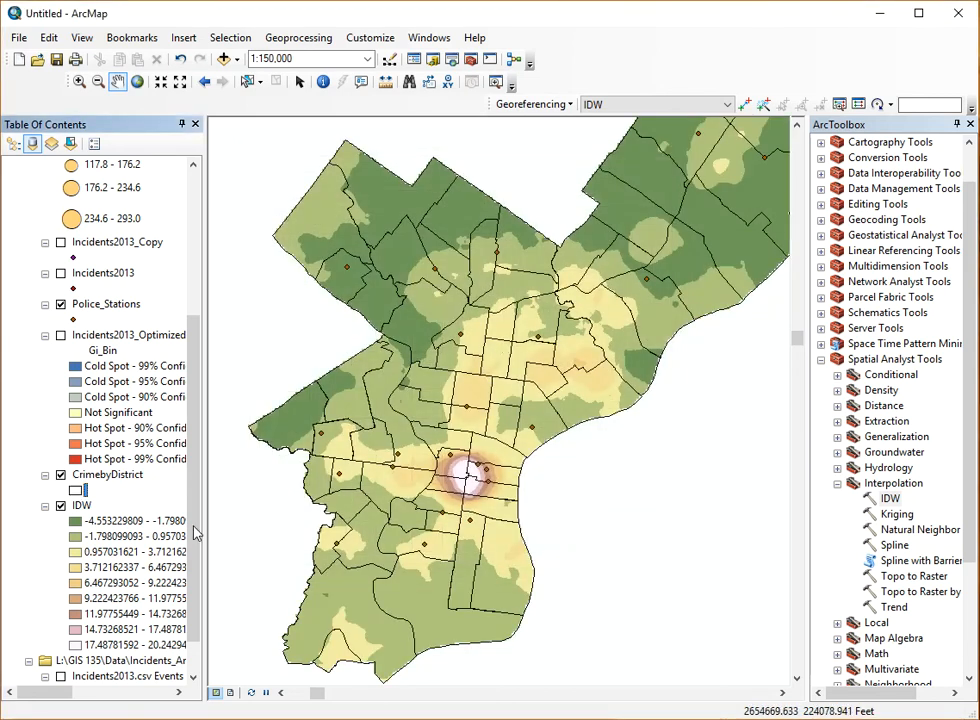
Step: Symbolize the IDW layer as Stretched with the blue-yellow-red color ramp and apply it
scroll(195, 533, down, 1)
click(81, 459)
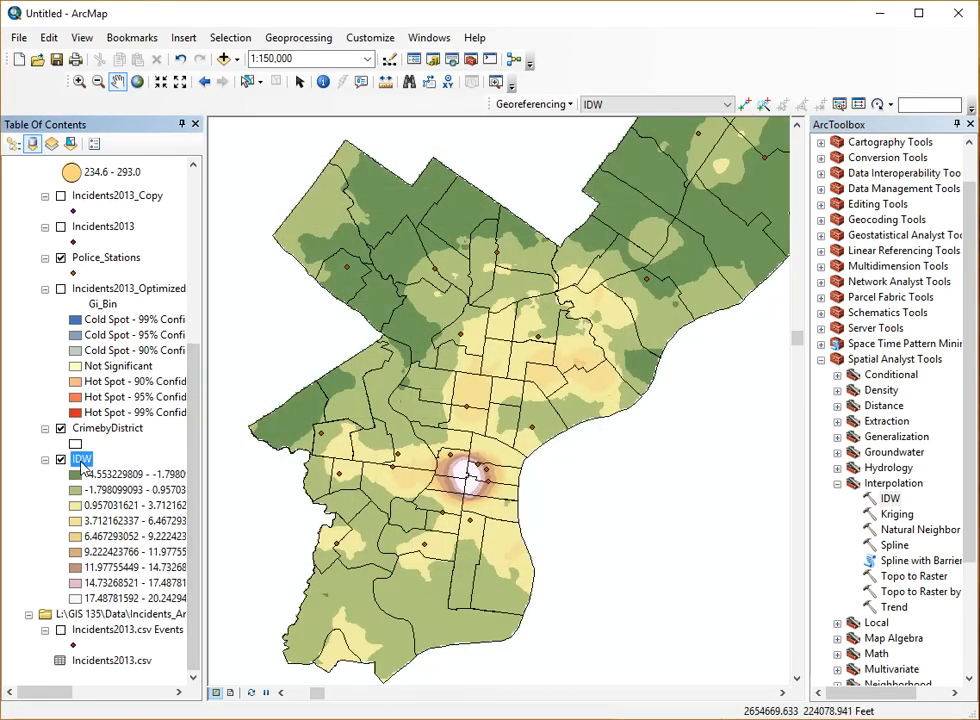
double_click(81, 459)
click(466, 190)
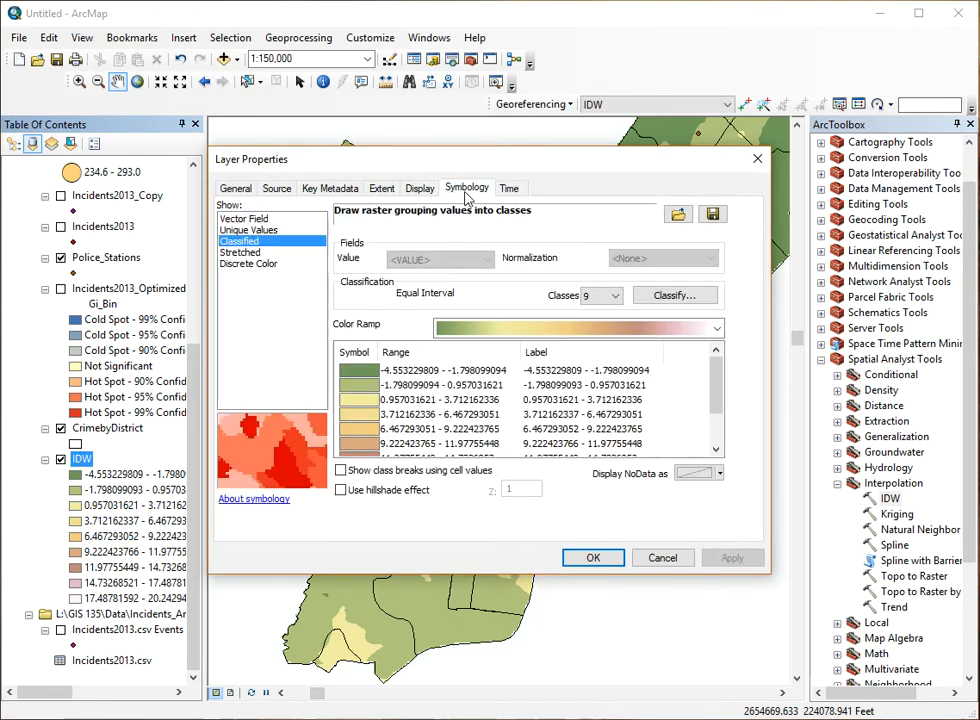
click(240, 252)
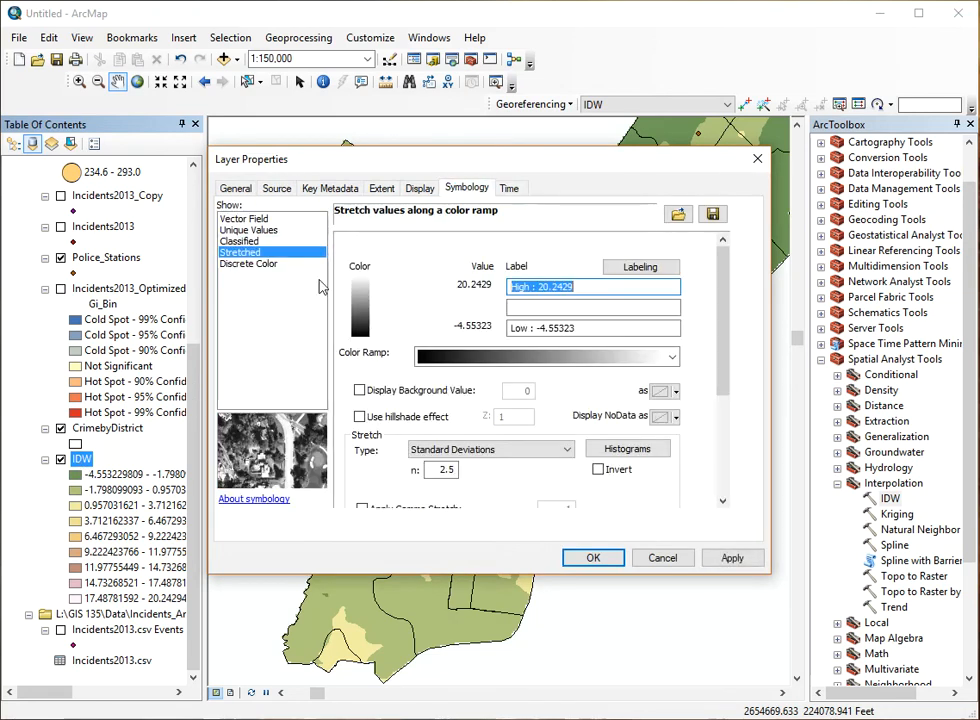
click(638, 352)
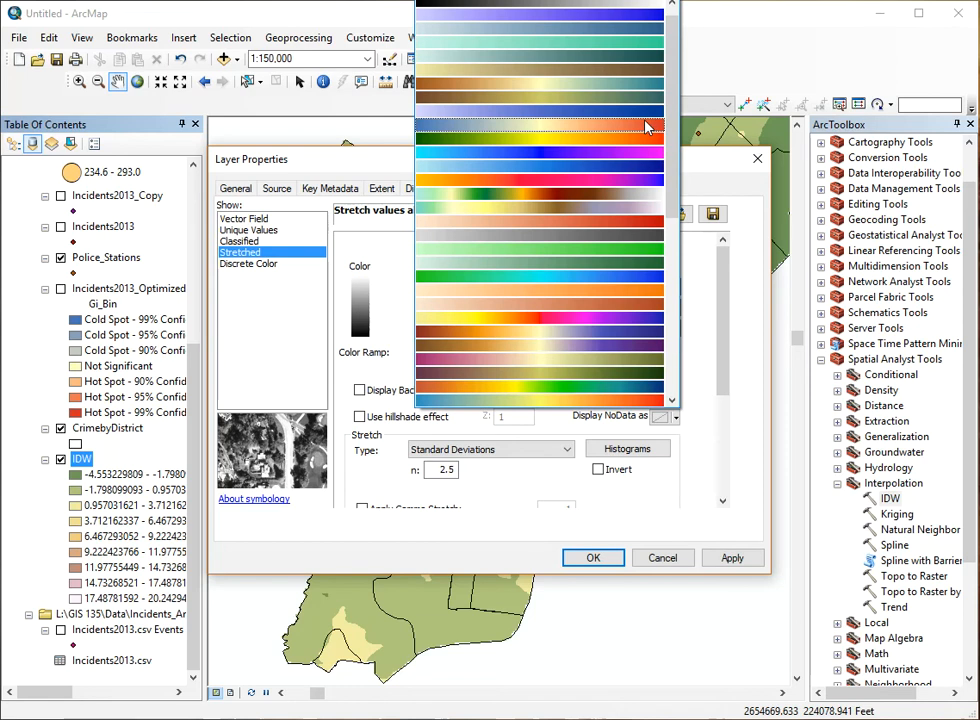
click(607, 360)
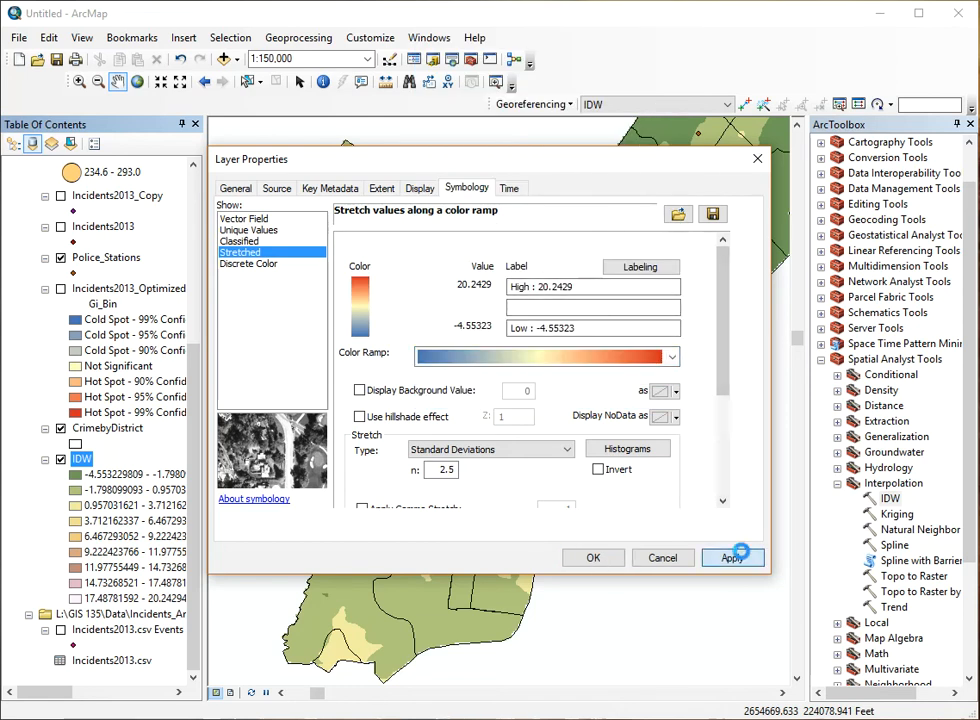
click(738, 557)
Step: Keep Bilinear Interpolation (for continuous data) as the IDW layer's display resampling method and accept the layer properties
click(421, 189)
click(408, 296)
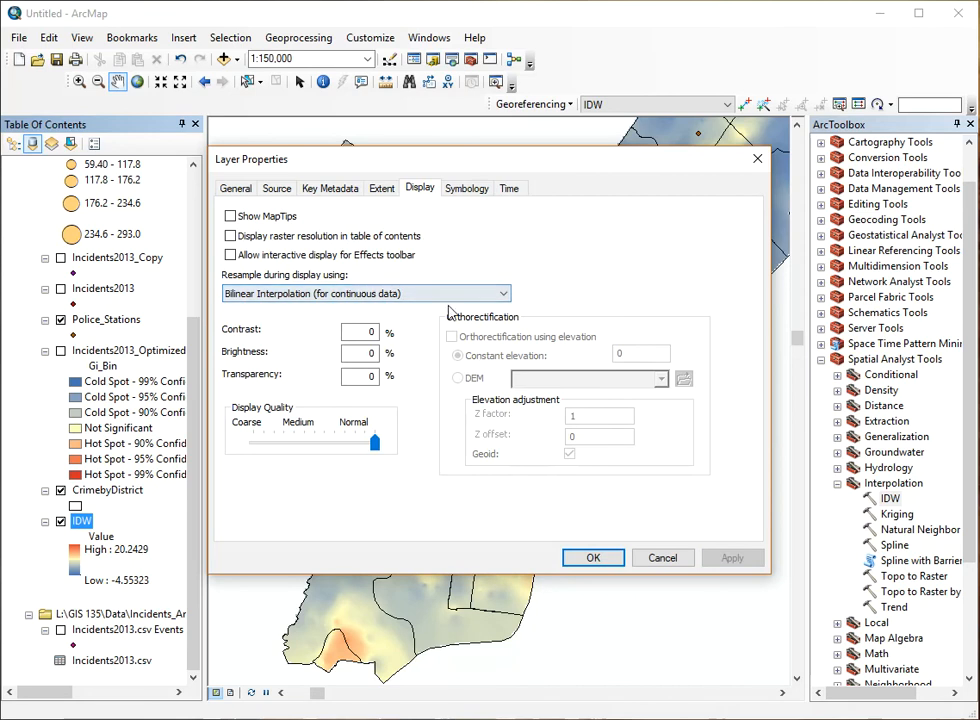
click(591, 559)
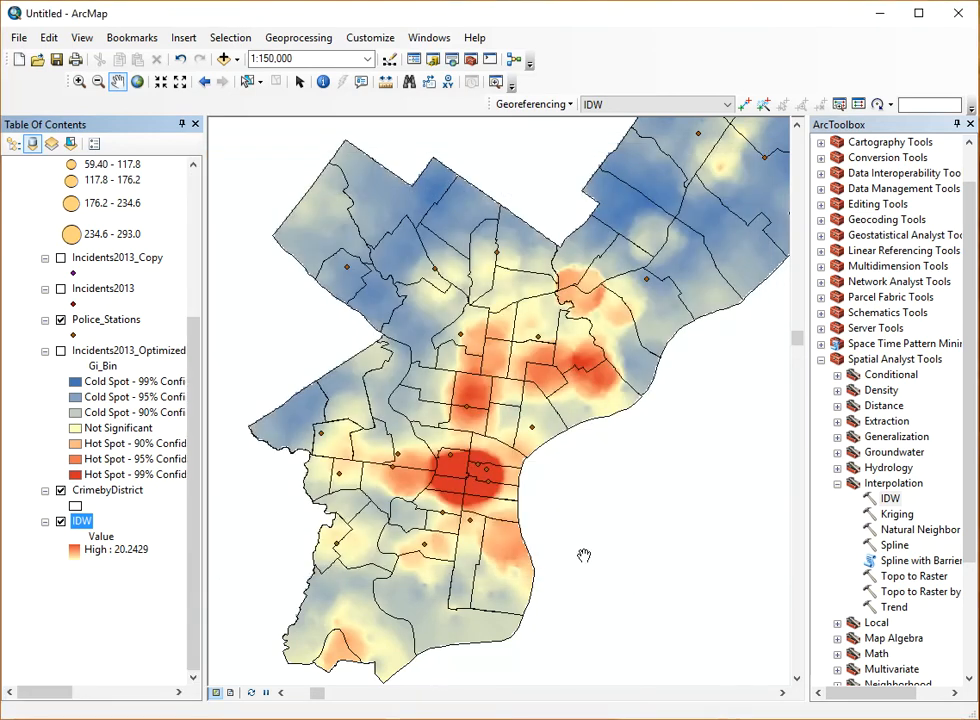
Step: View the whole IDW surface on the map and trace the model from the IDW output back to the Incidents2013 input
drag(628, 307, 604, 364)
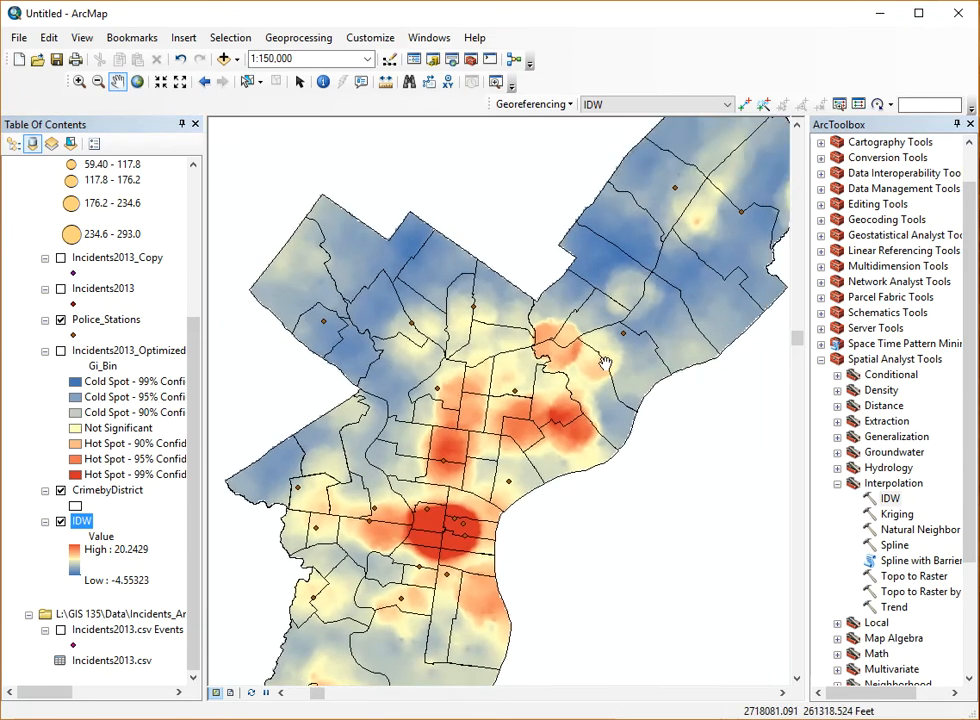
scroll(604, 364, up, 1)
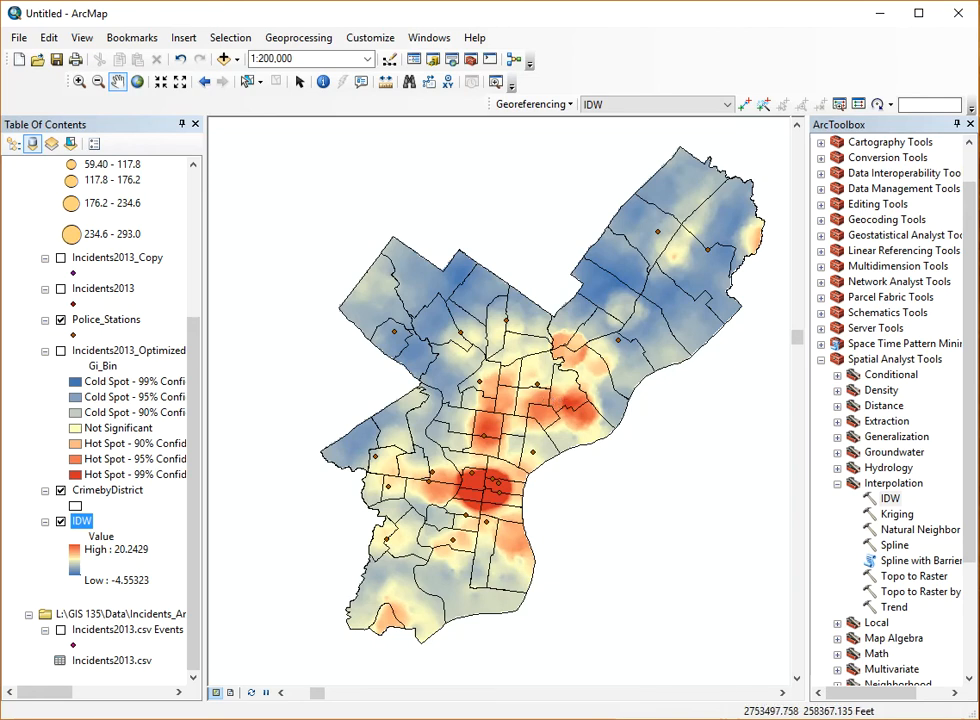
drag(976, 132, 474, 108)
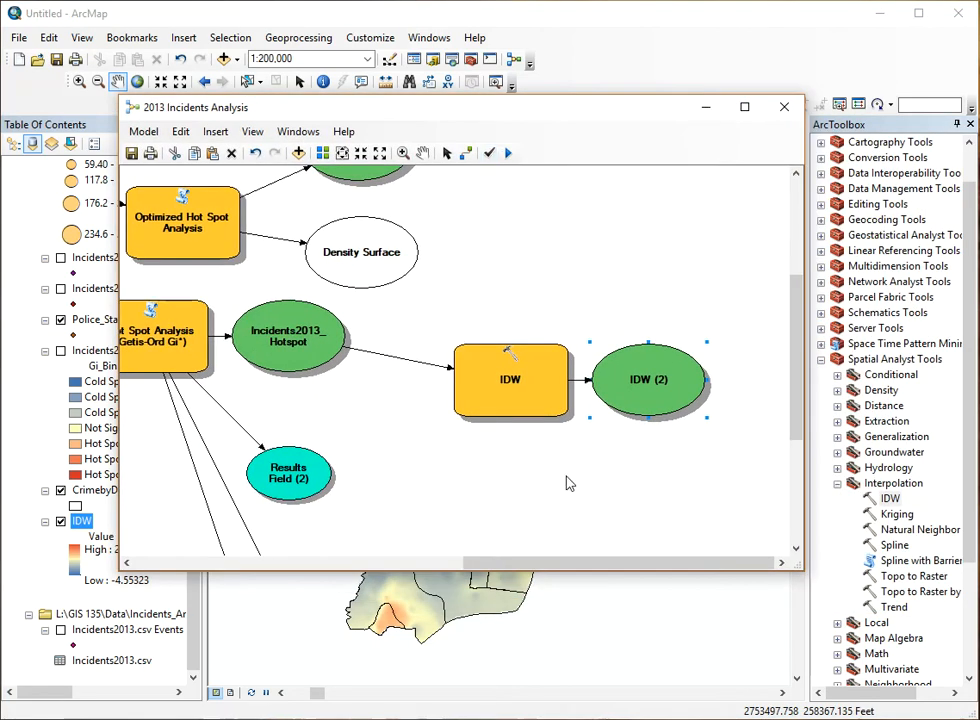
drag(540, 562, 278, 529)
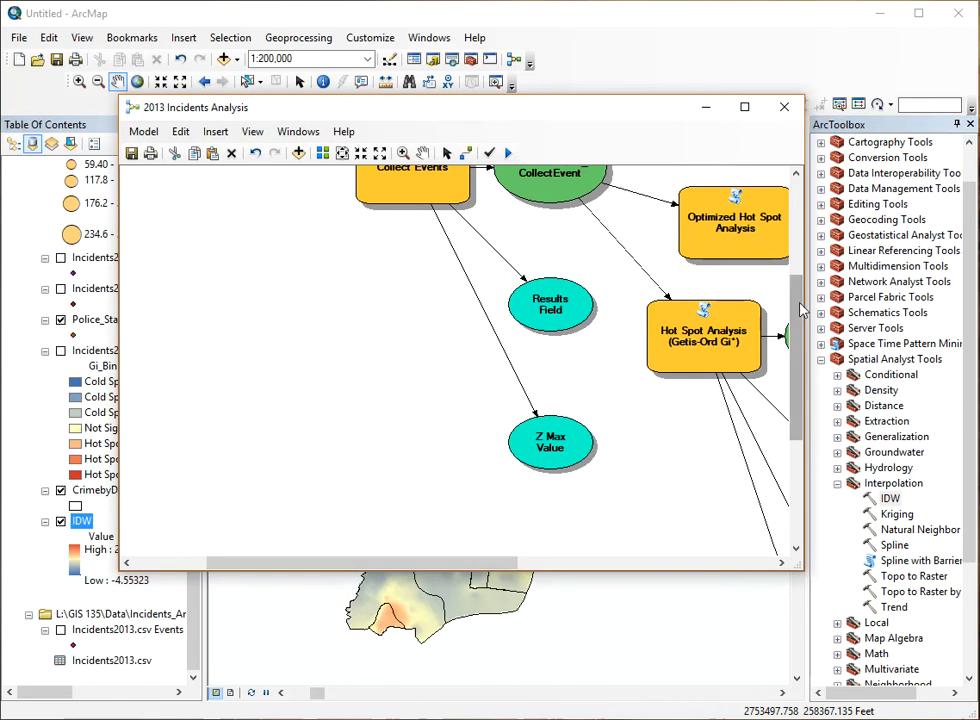
drag(797, 330, 810, 210)
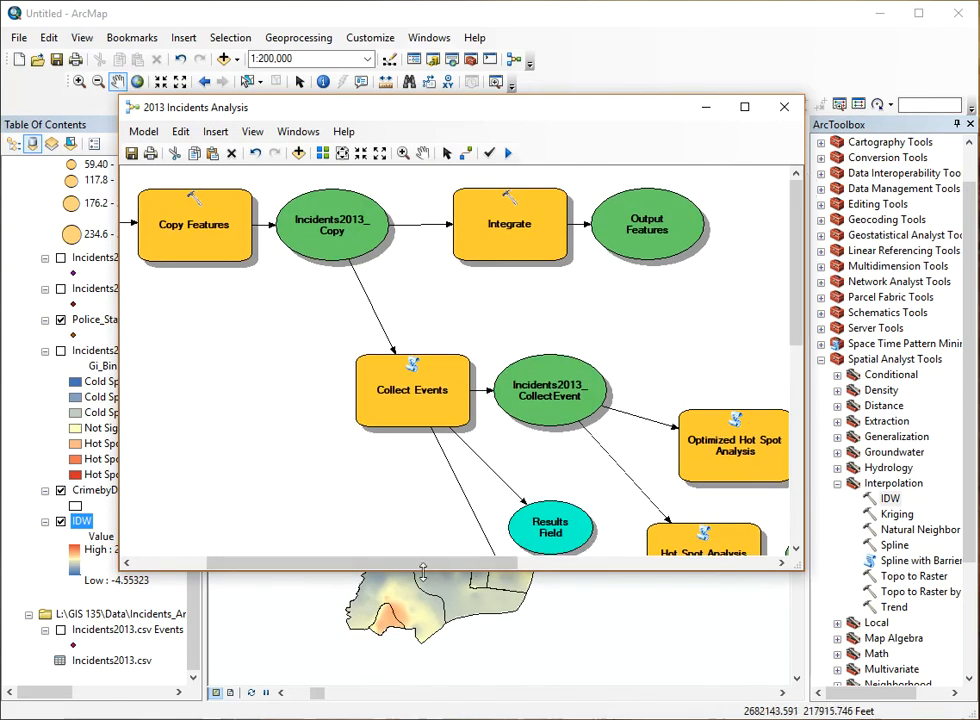
drag(420, 566, 330, 550)
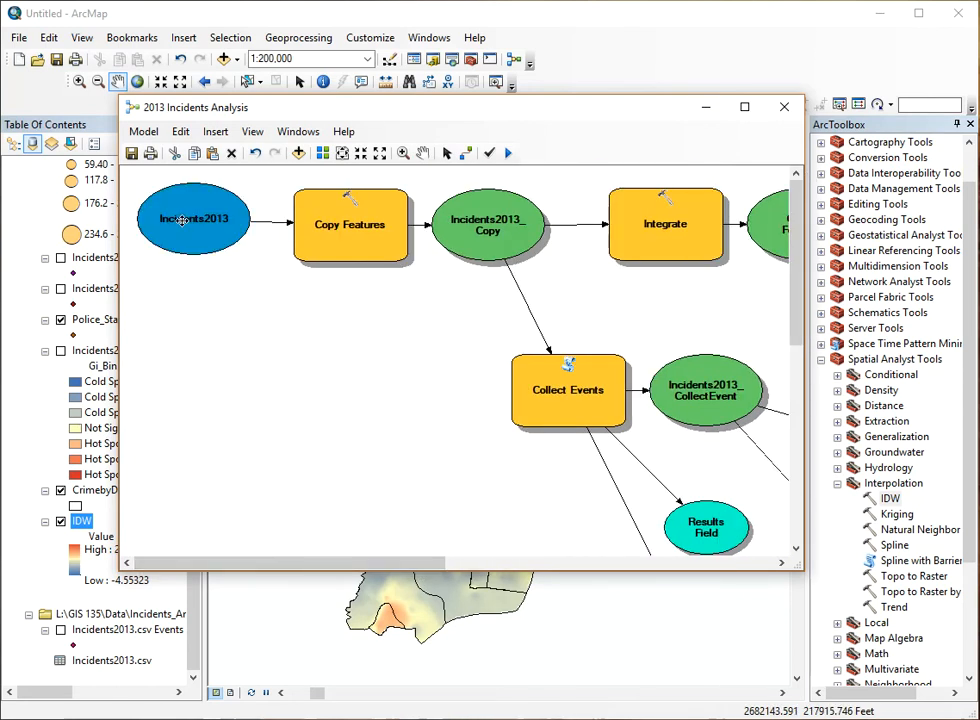
Step: Open the Incidents2013.csv table, examine its X and Y coordinate fields, and close the table
drag(405, 109, 689, 83)
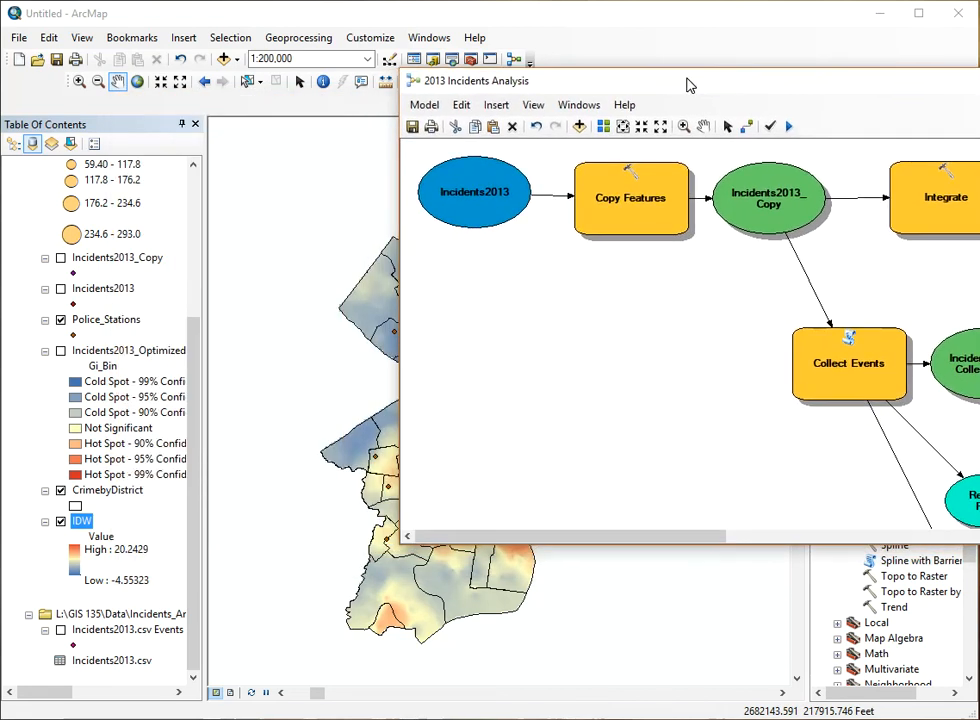
click(133, 660)
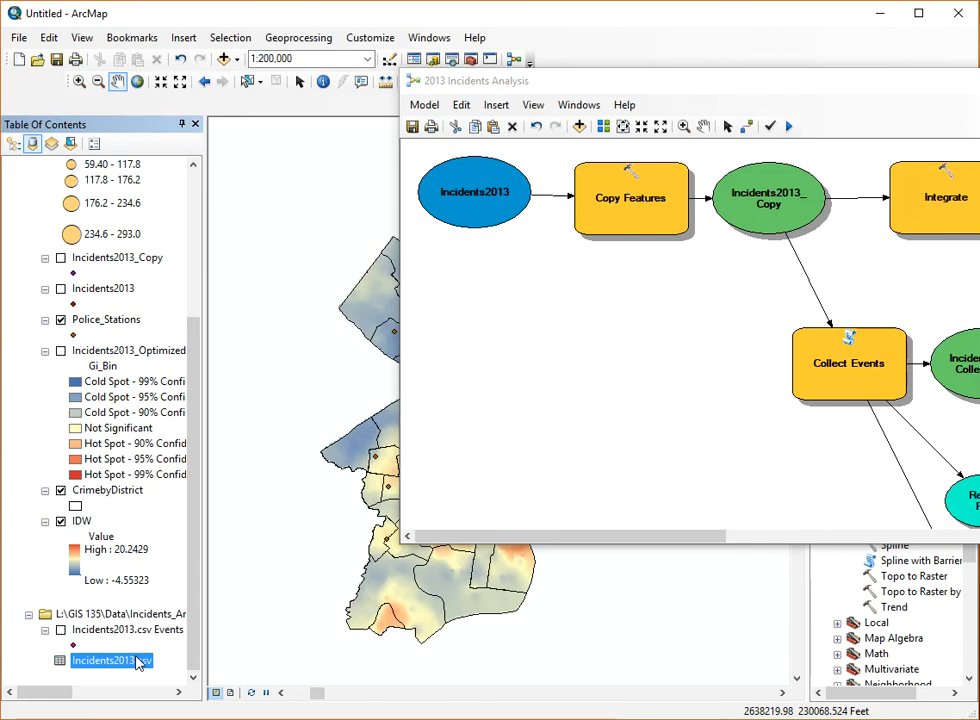
right_click(137, 663)
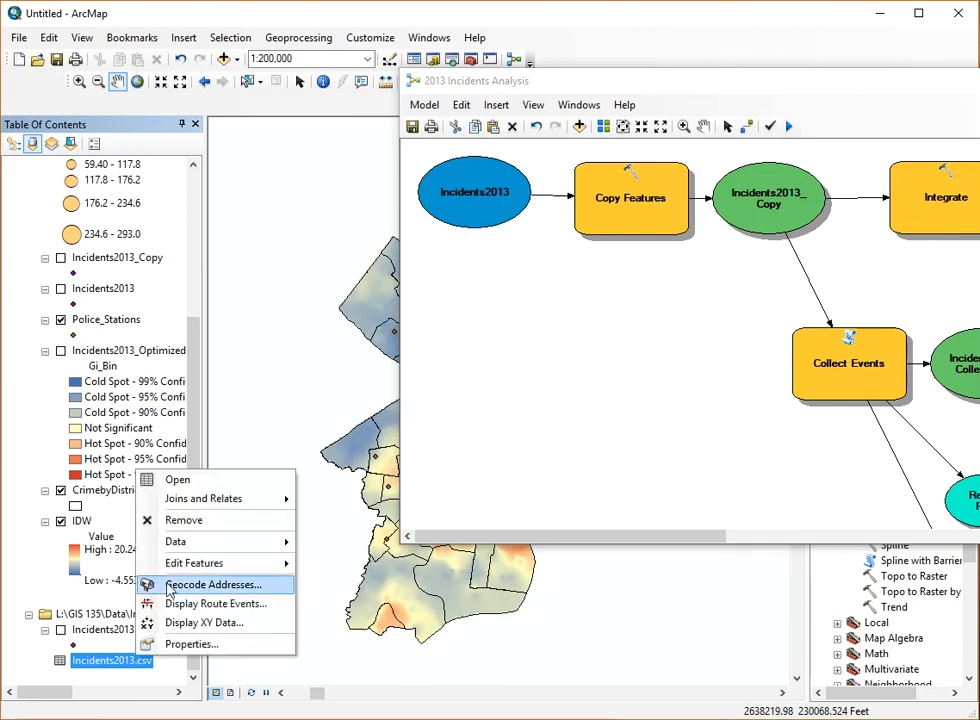
click(175, 480)
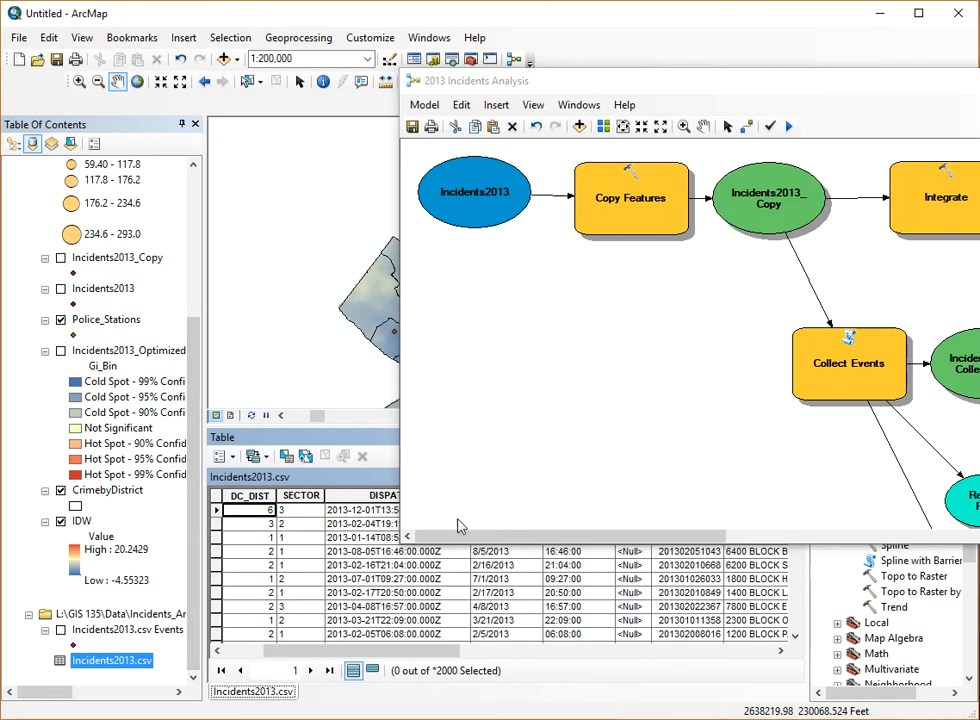
drag(390, 655, 720, 673)
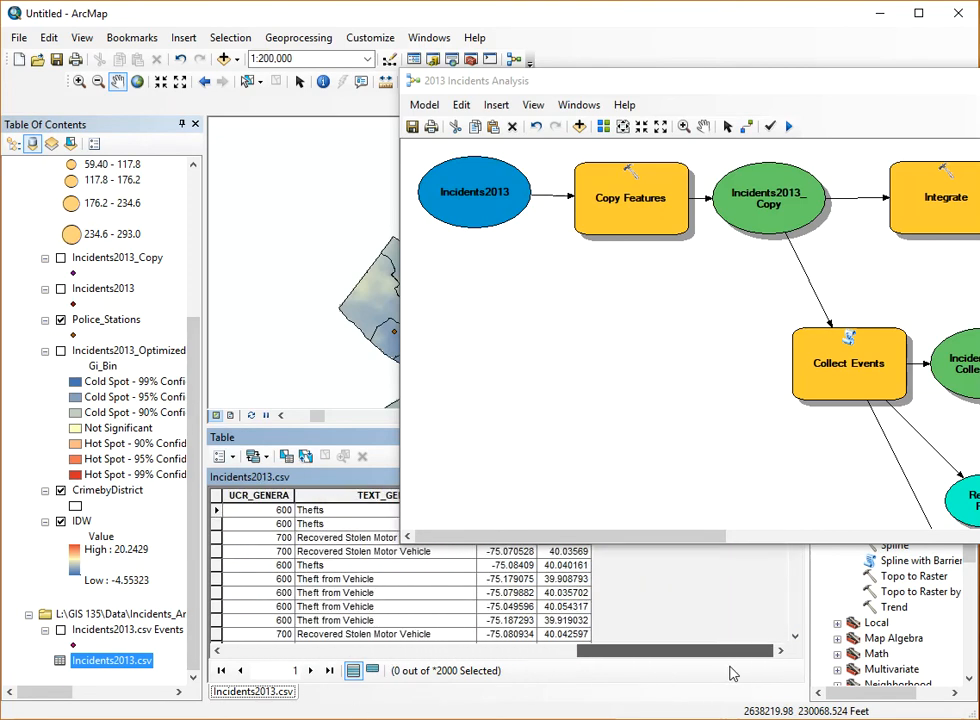
drag(757, 83, 558, 11)
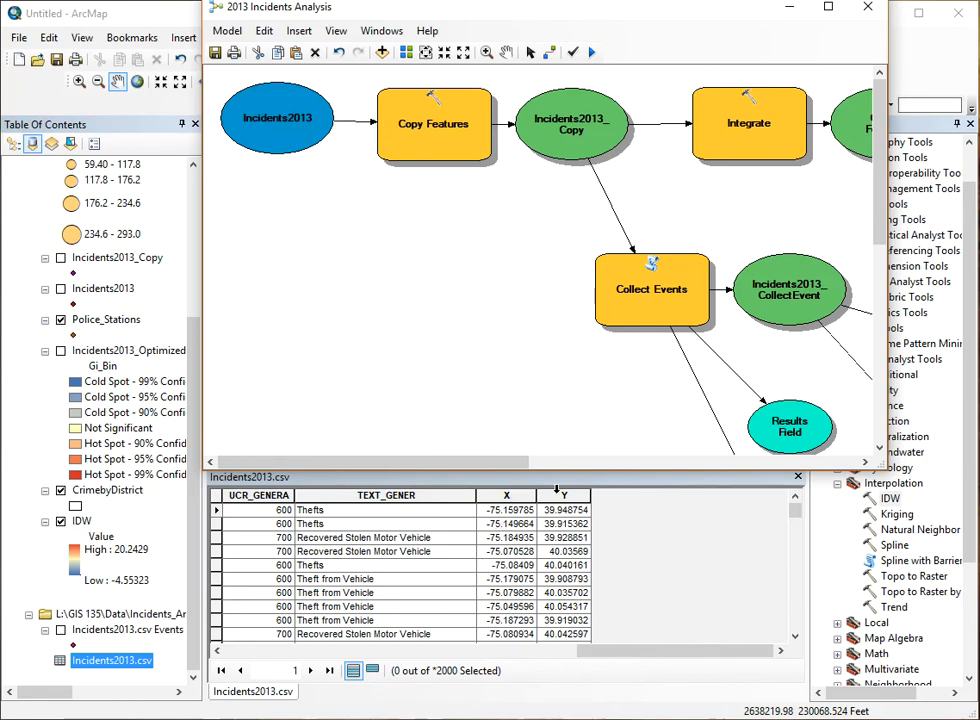
click(798, 478)
Step: Open the Display XY Data settings for the Incidents2013.csv table
drag(645, 25, 775, 49)
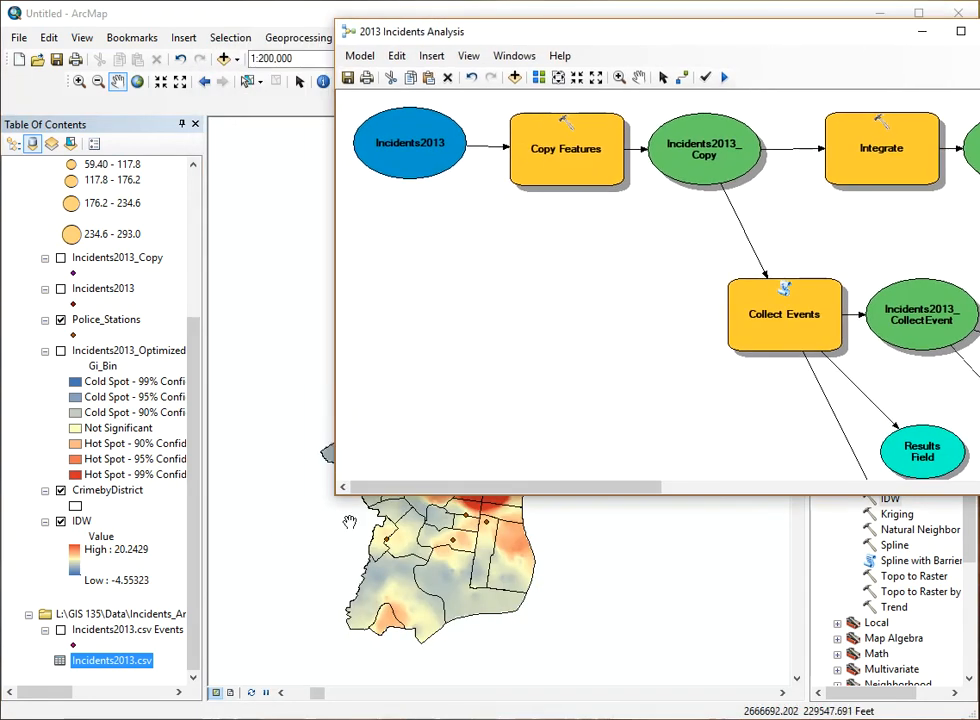
right_click(92, 665)
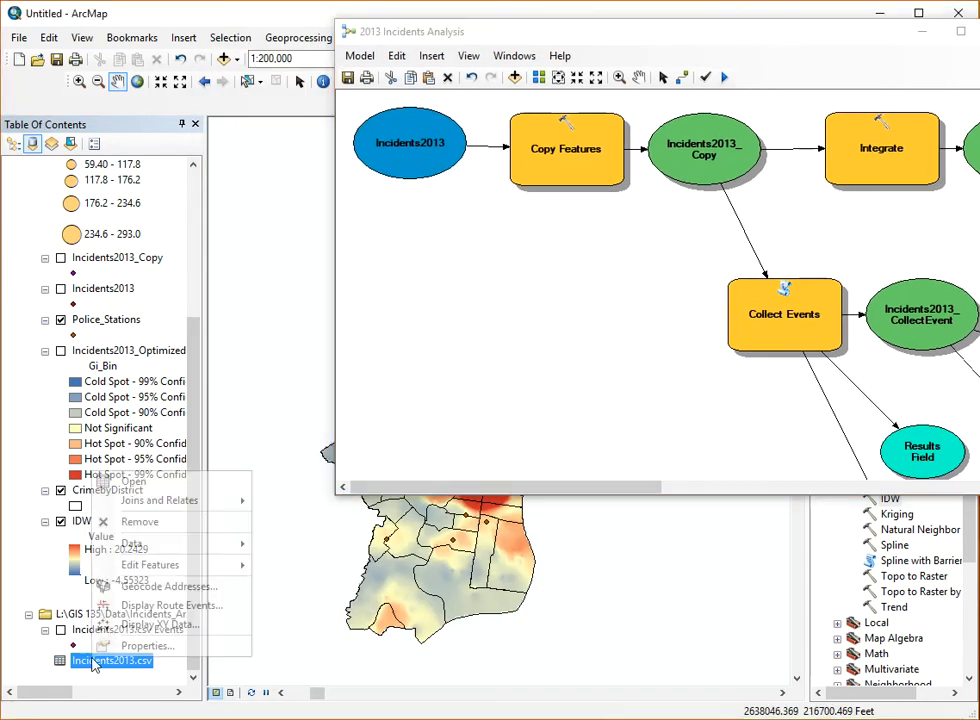
click(153, 628)
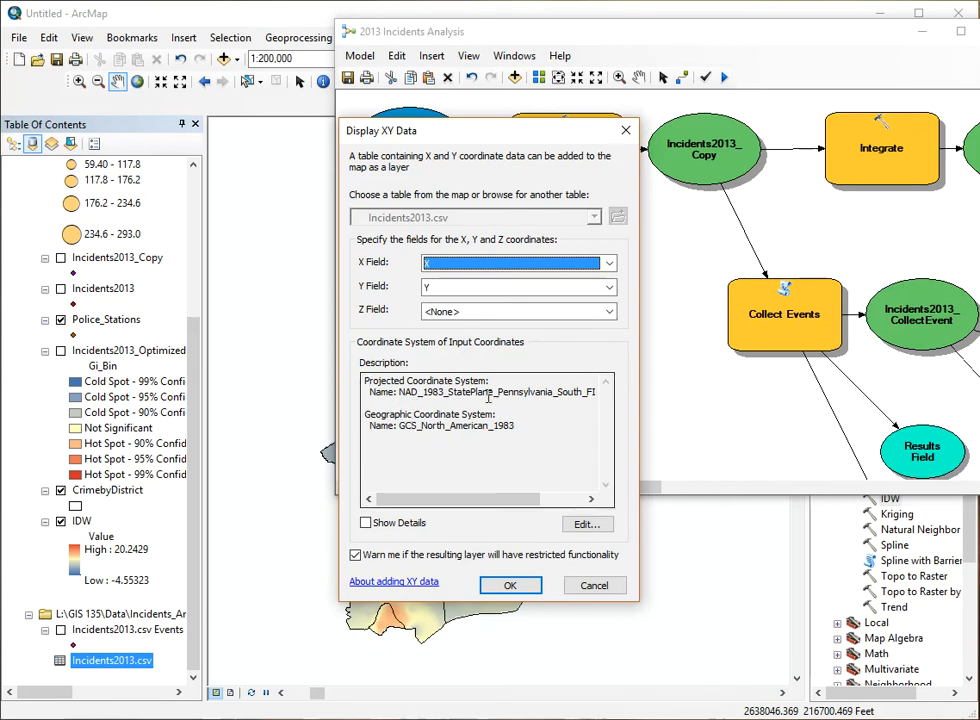
Step: Set the input coordinates to the World geographic coordinate system WGS 1984, and dismiss the XY data settings without adding a layer
click(582, 523)
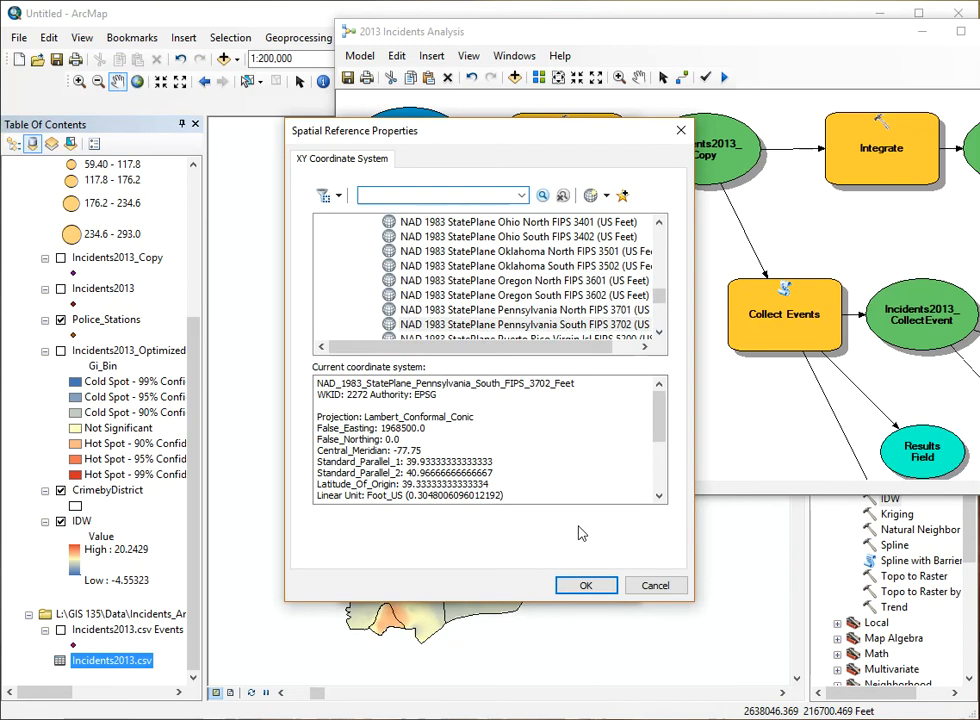
drag(660, 295, 693, 225)
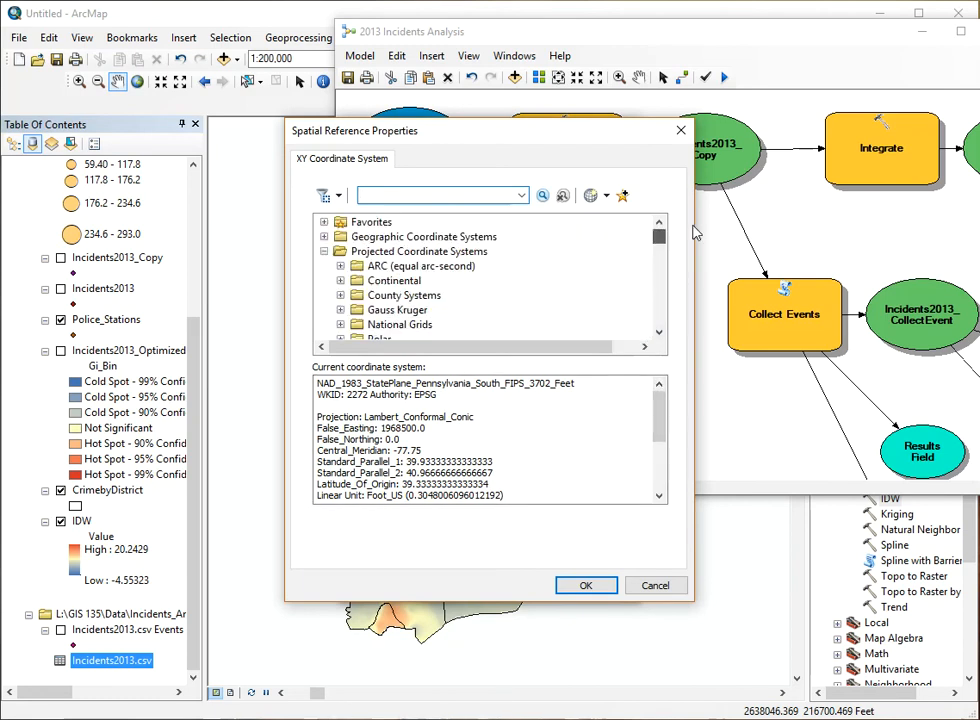
click(324, 252)
click(324, 237)
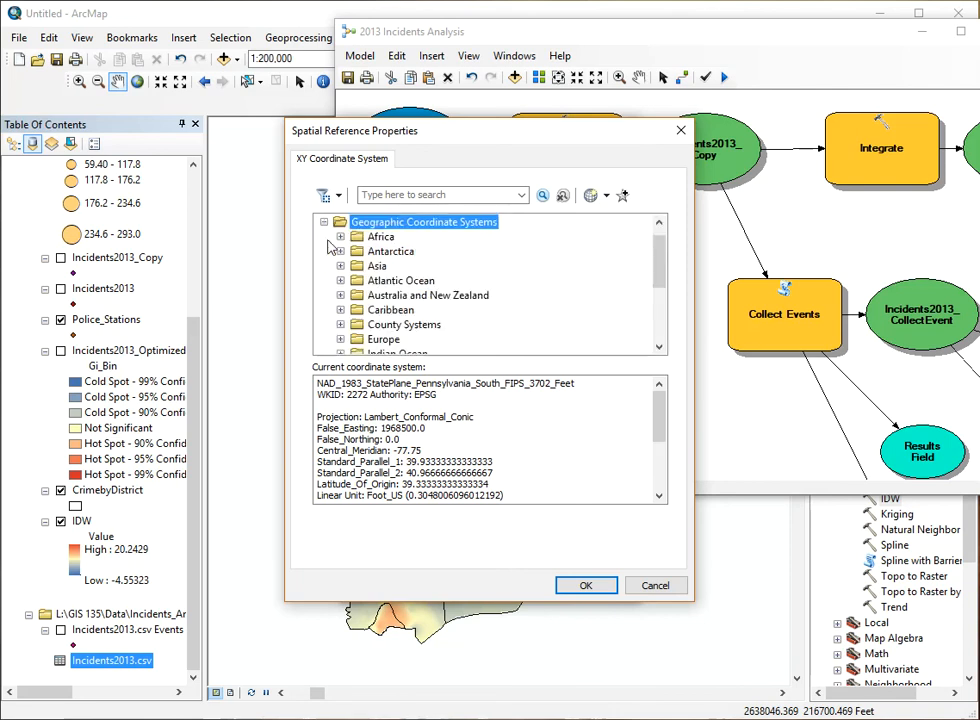
scroll(593, 322, down, 3)
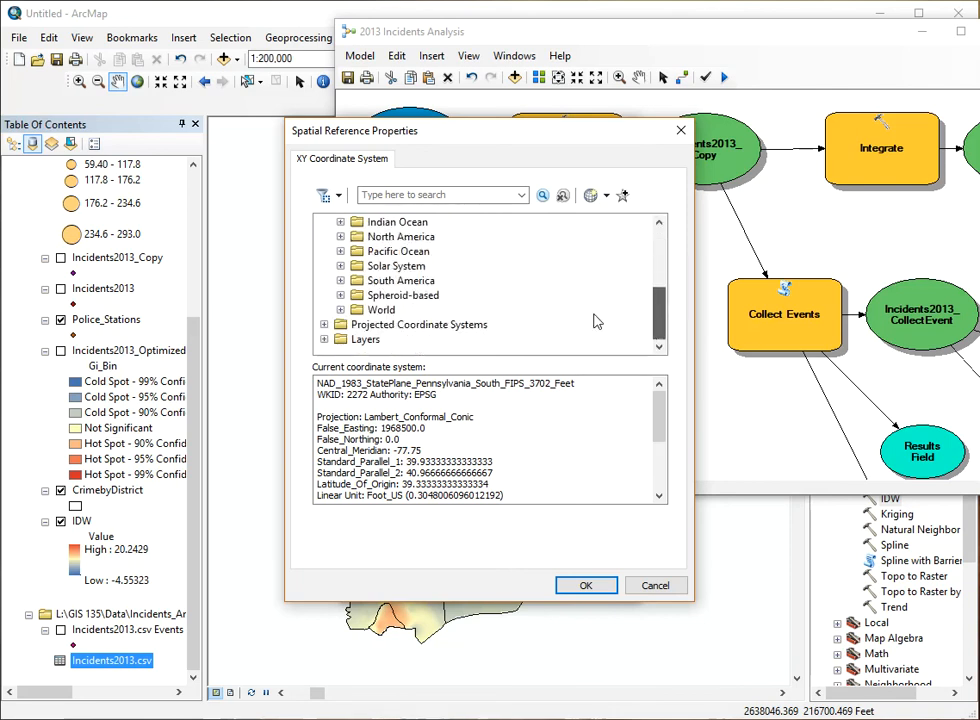
click(341, 310)
scroll(420, 300, down, 3)
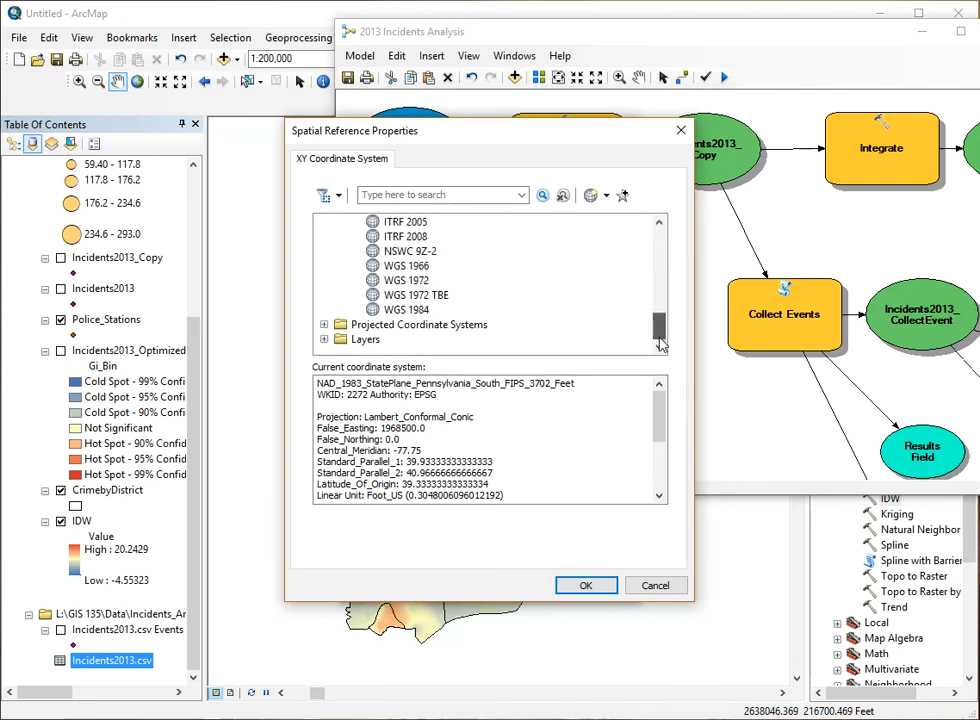
click(412, 310)
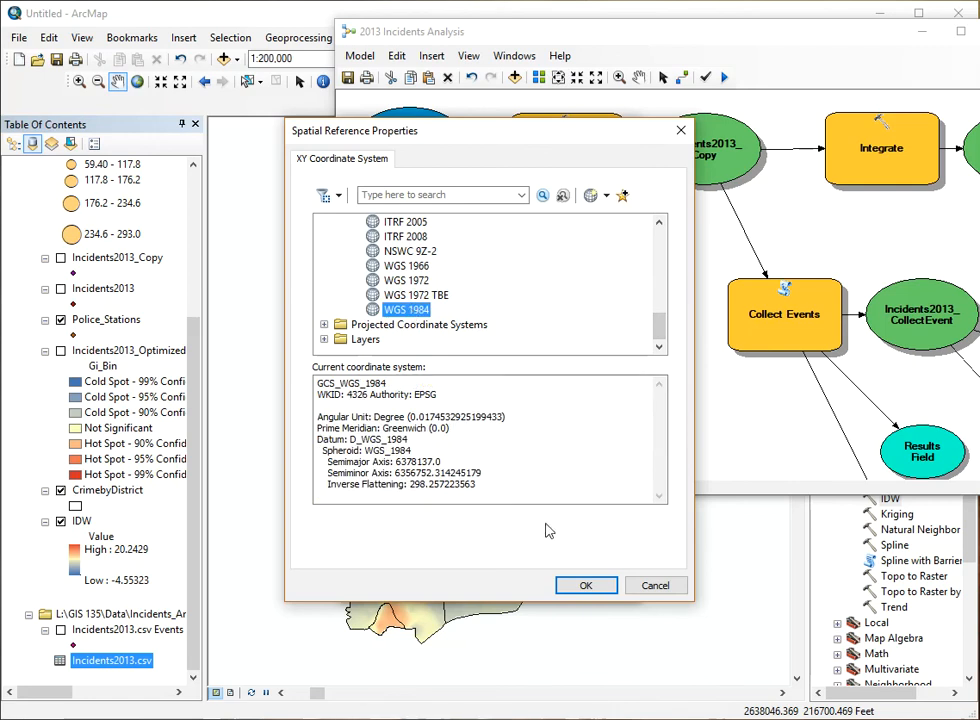
click(586, 585)
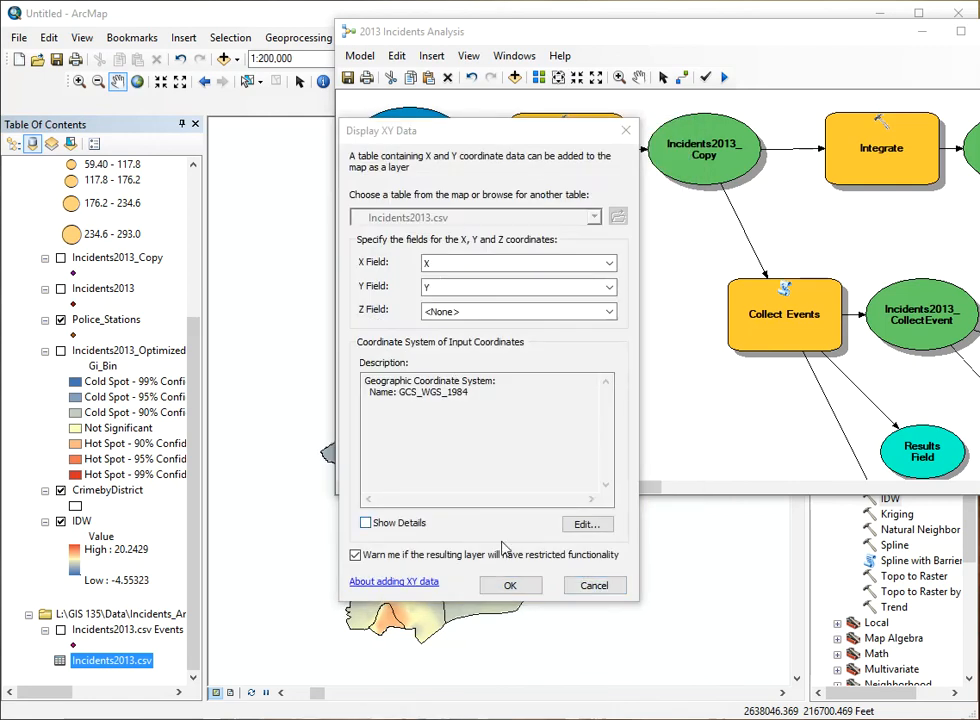
click(594, 588)
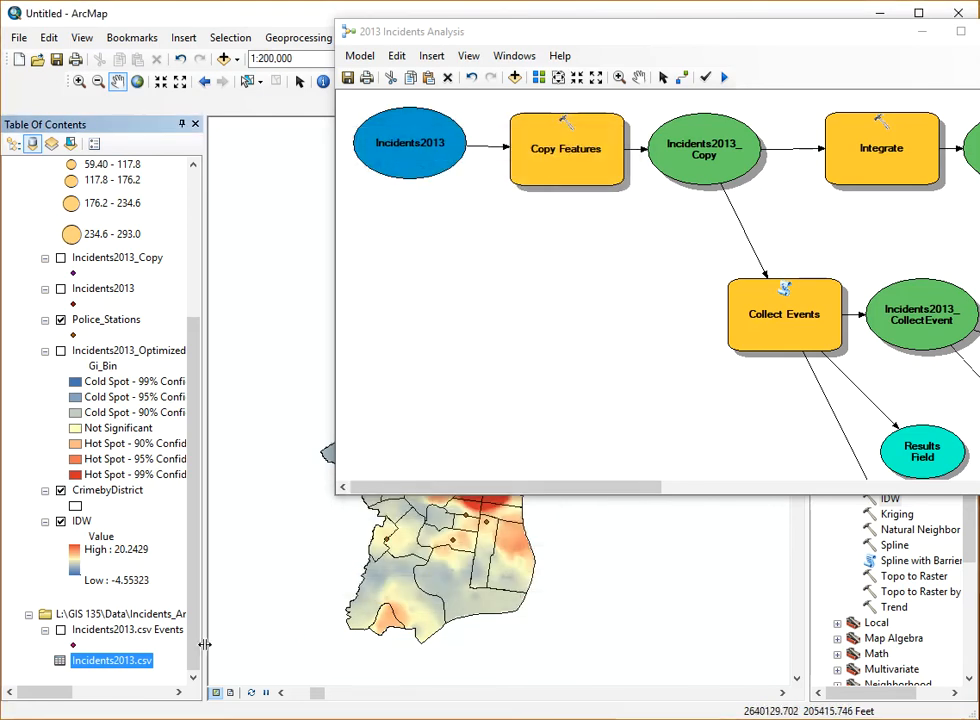
Step: Review the coordinate system choice in the export settings of the Incidents2013.csv Events layer and cancel the export
click(72, 629)
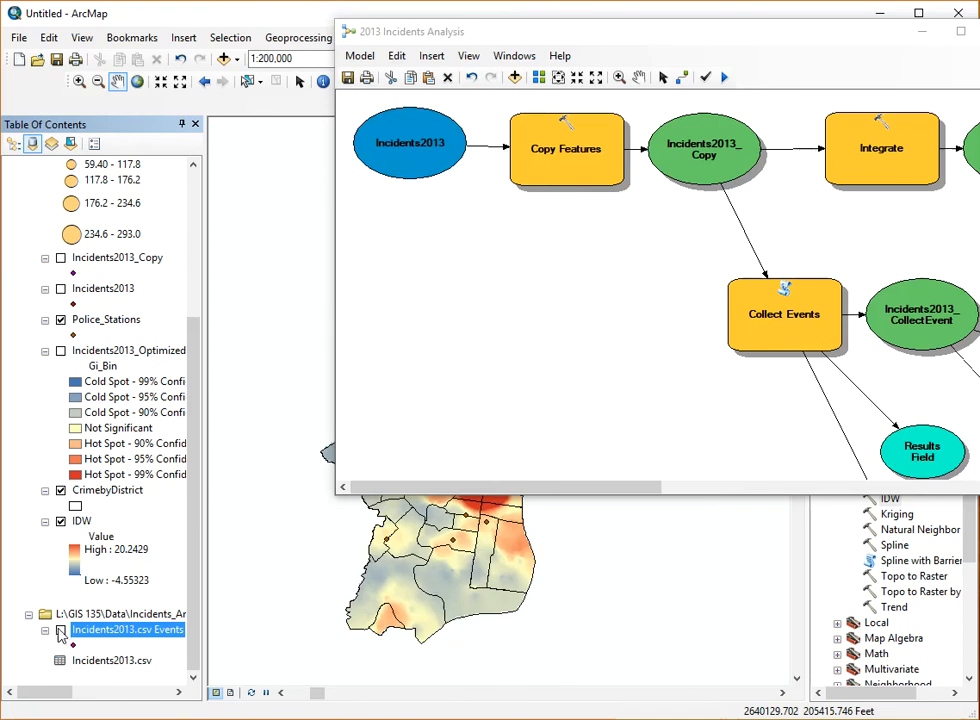
right_click(99, 638)
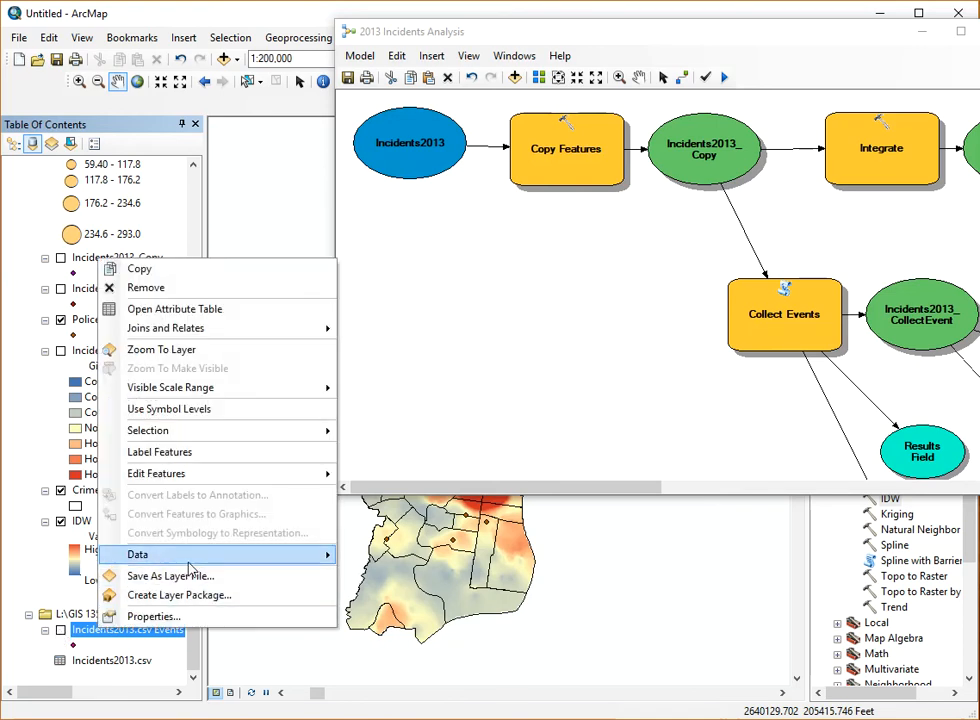
mouse_move(193, 558)
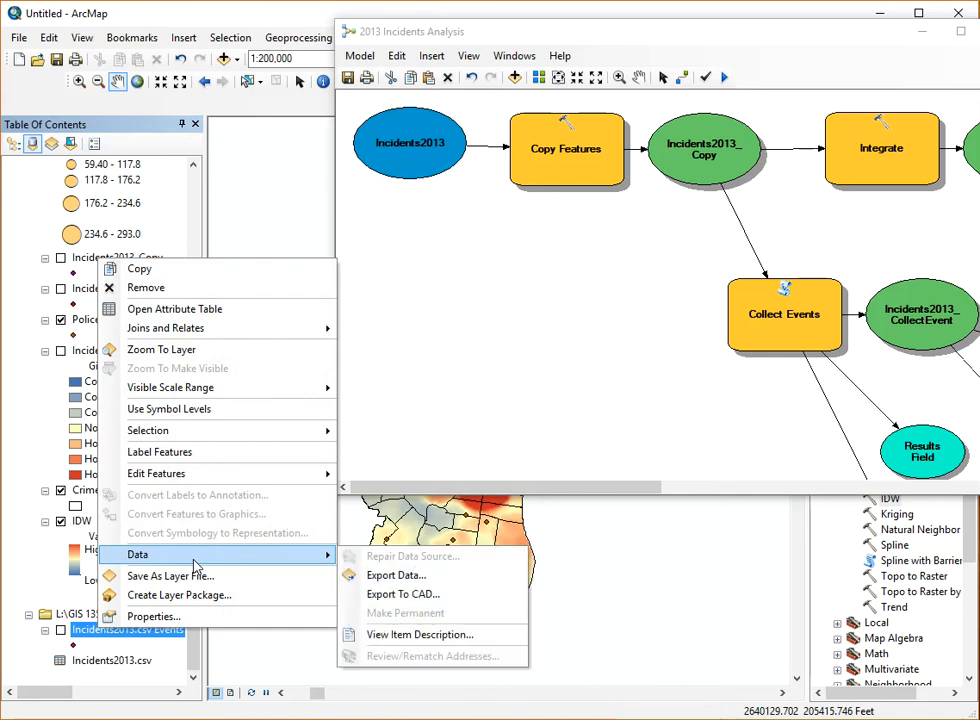
click(392, 576)
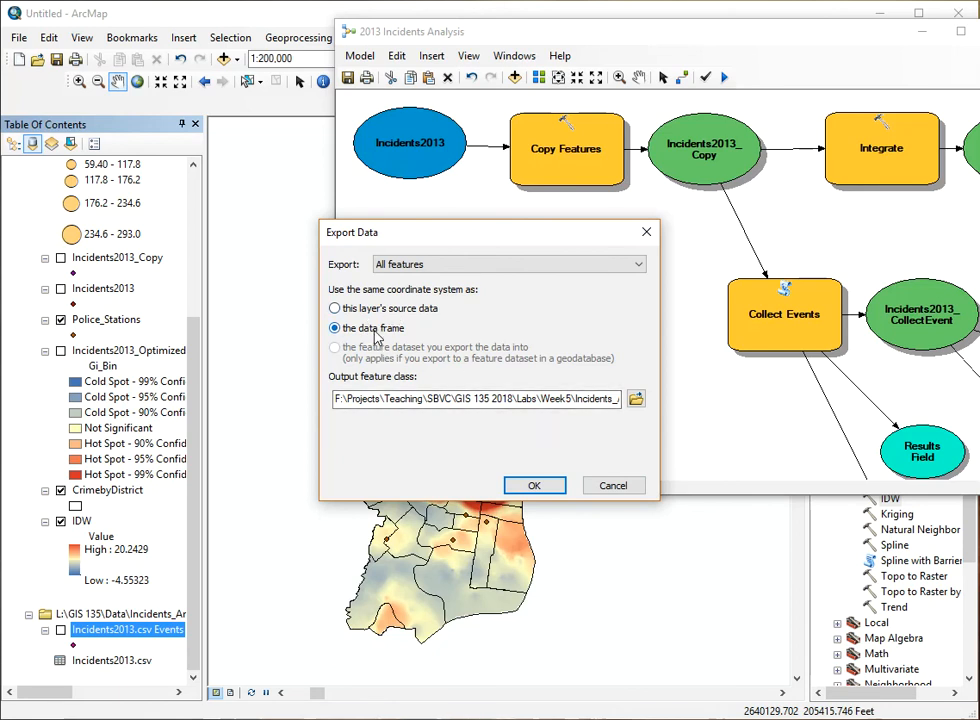
click(613, 486)
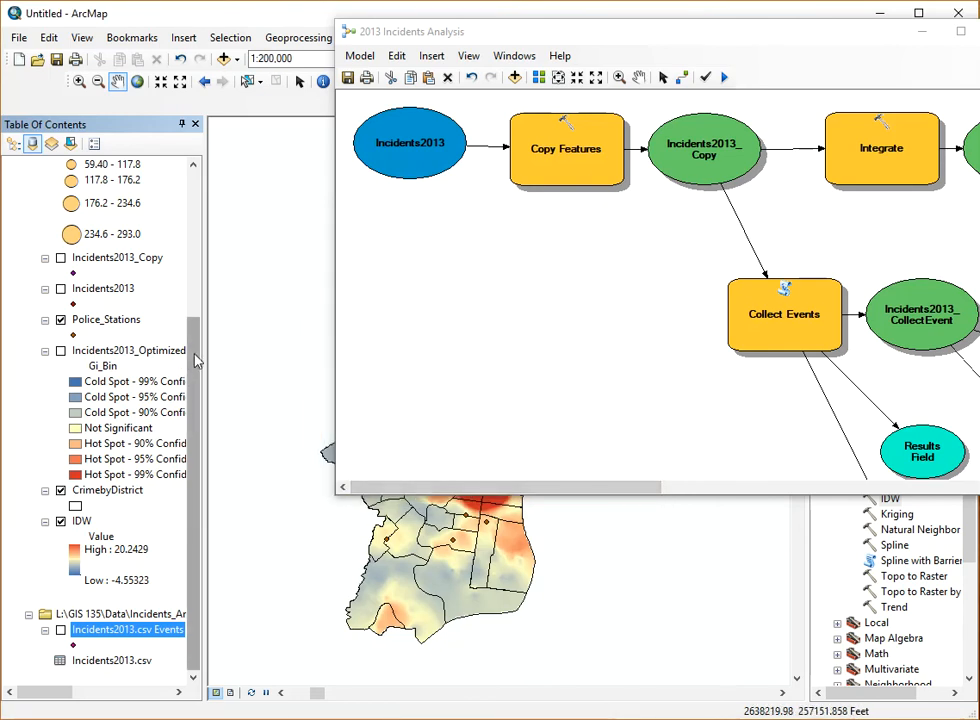
Step: Review the Police_Stations and CrimebyDistrict layers in the table of contents and collapse the Incidents2013_Hotspot legend
scroll(200, 303, up, 3)
drag(200, 303, 198, 261)
click(106, 462)
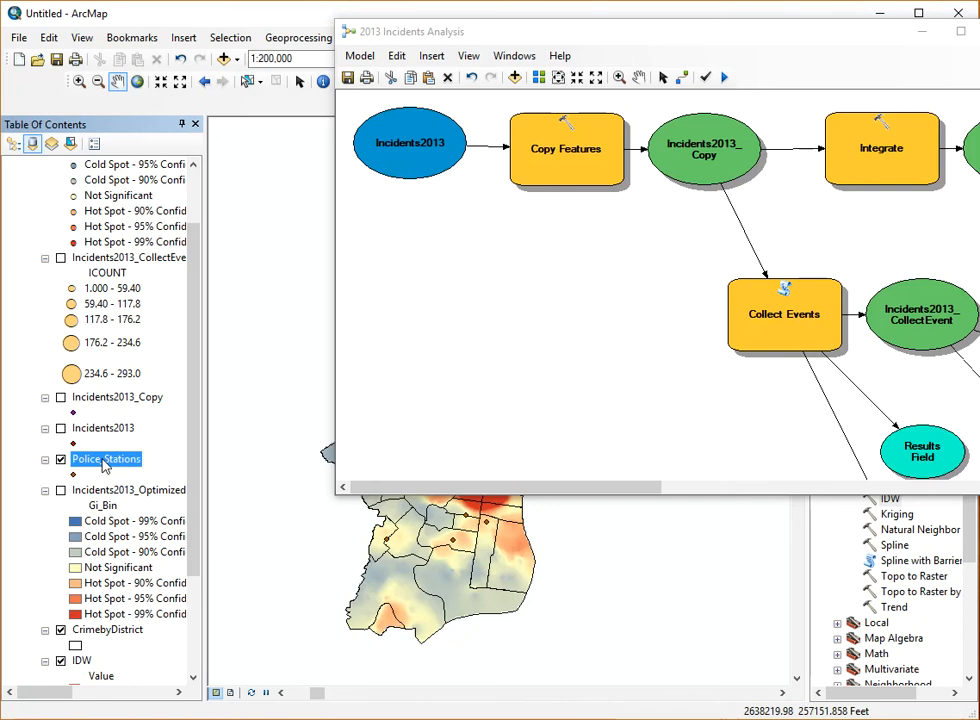
scroll(190, 425, down, 2)
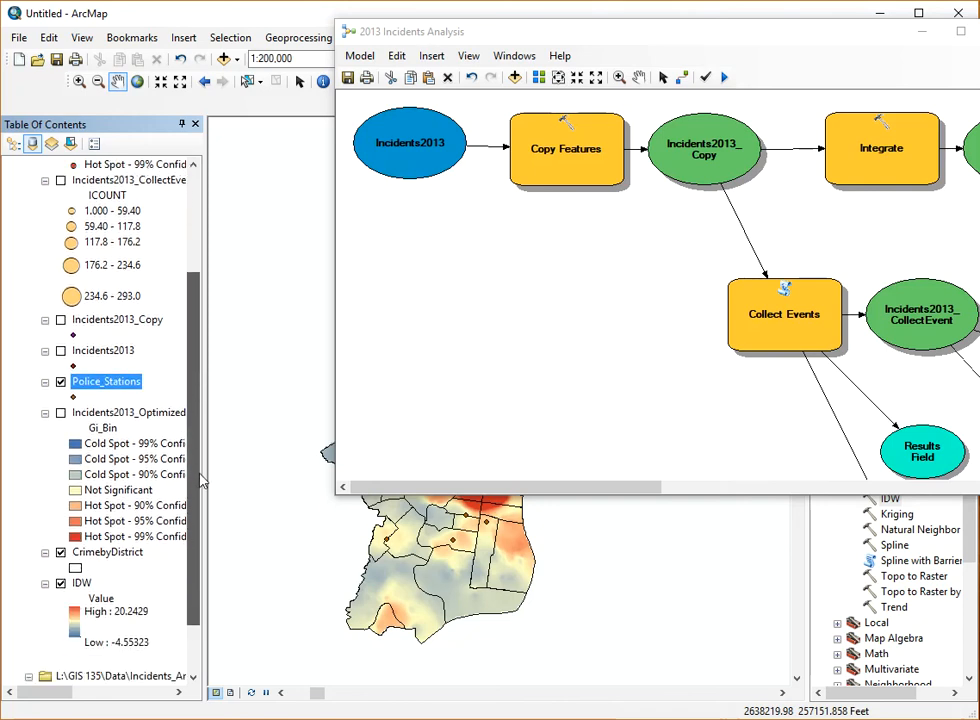
click(134, 556)
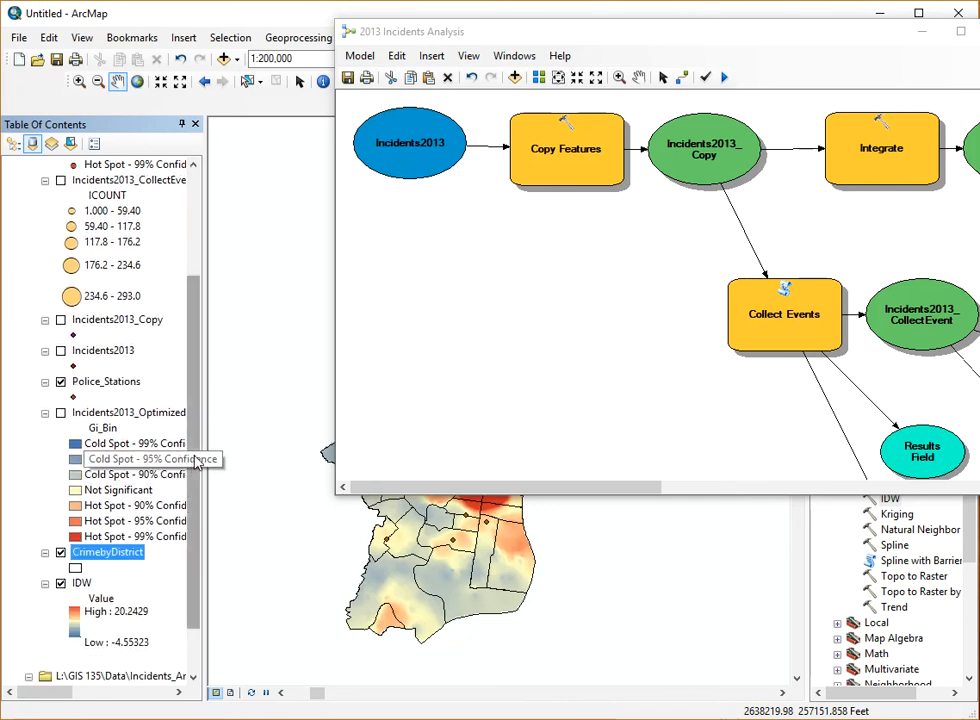
drag(193, 457, 212, 332)
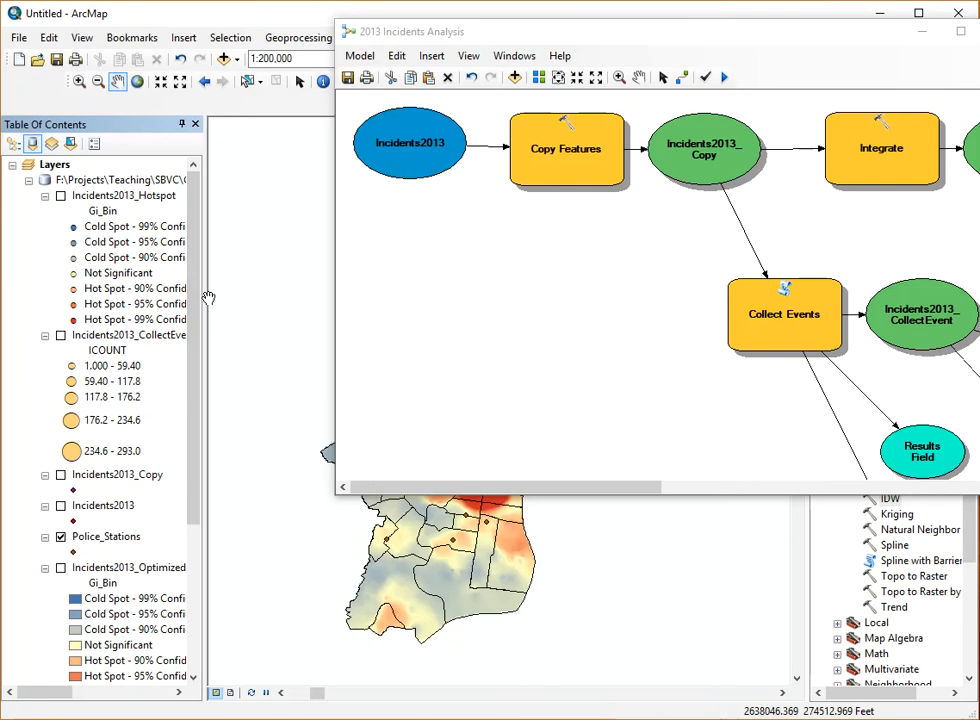
click(45, 197)
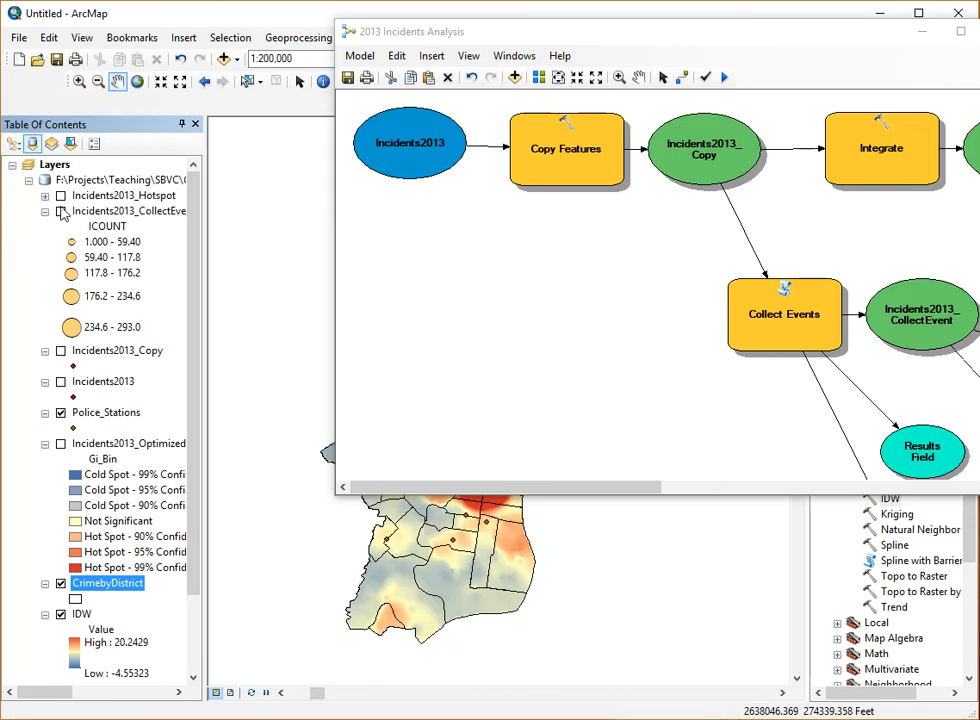
Step: Automatically arrange the 2013 Incidents Analysis model diagram, fit the whole model in its window, and clear the model window off the map
drag(595, 47, 460, 57)
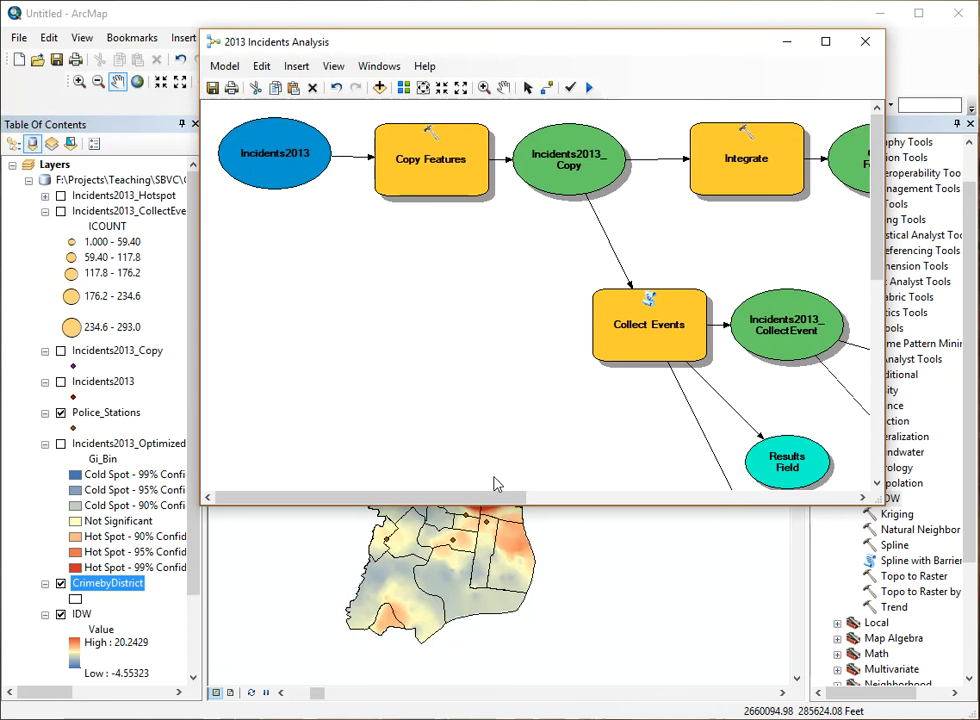
drag(497, 497, 670, 498)
drag(876, 241, 845, 329)
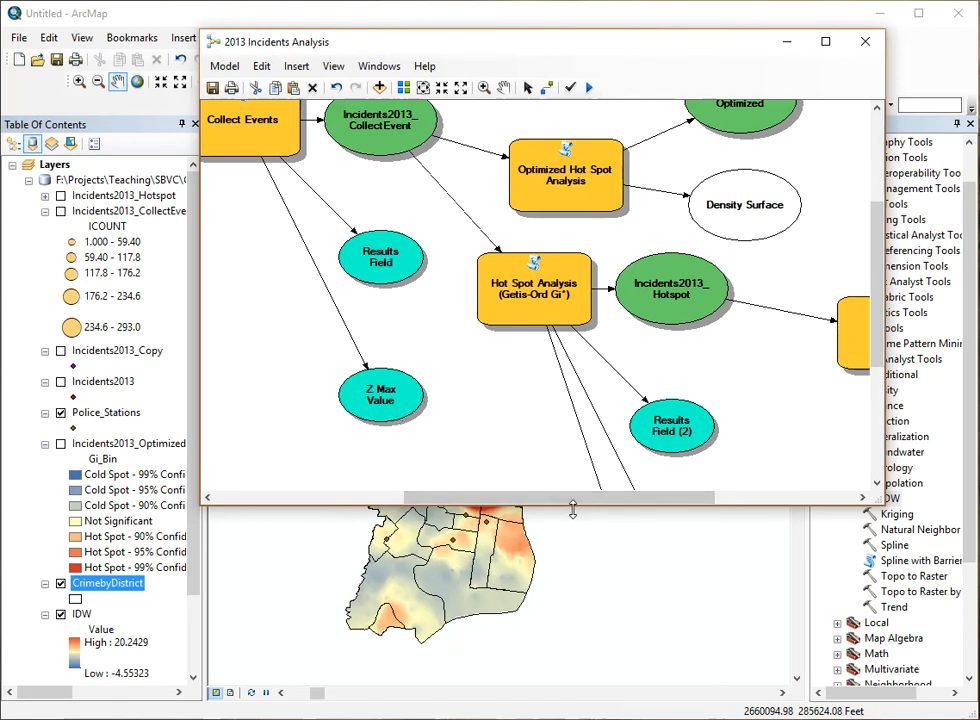
drag(572, 510, 437, 530)
scroll(625, 265, up, 1)
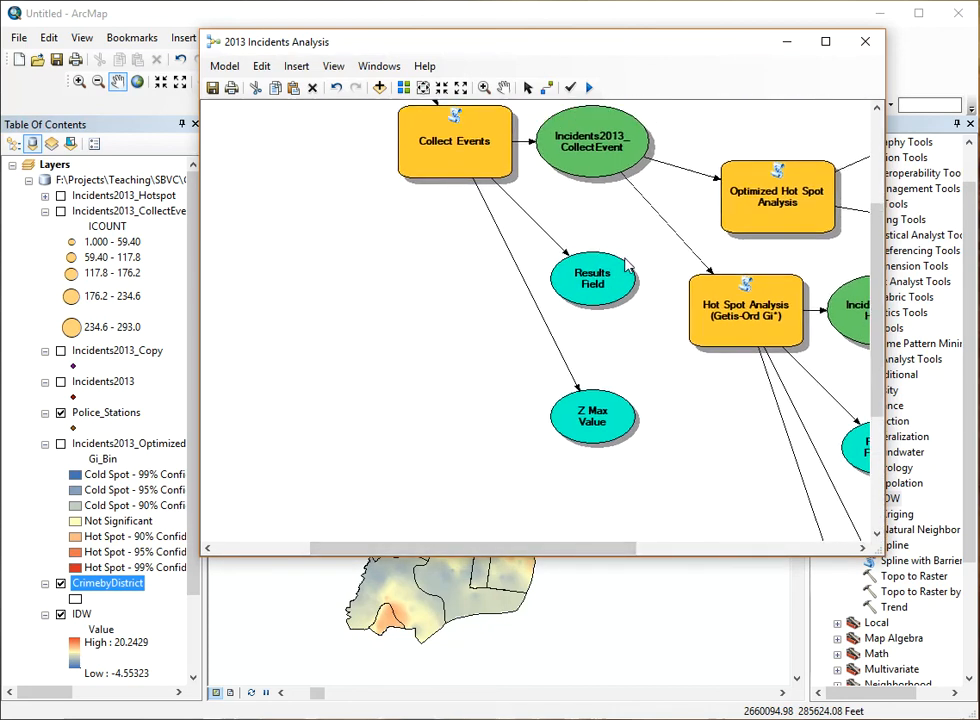
scroll(625, 265, up, 1)
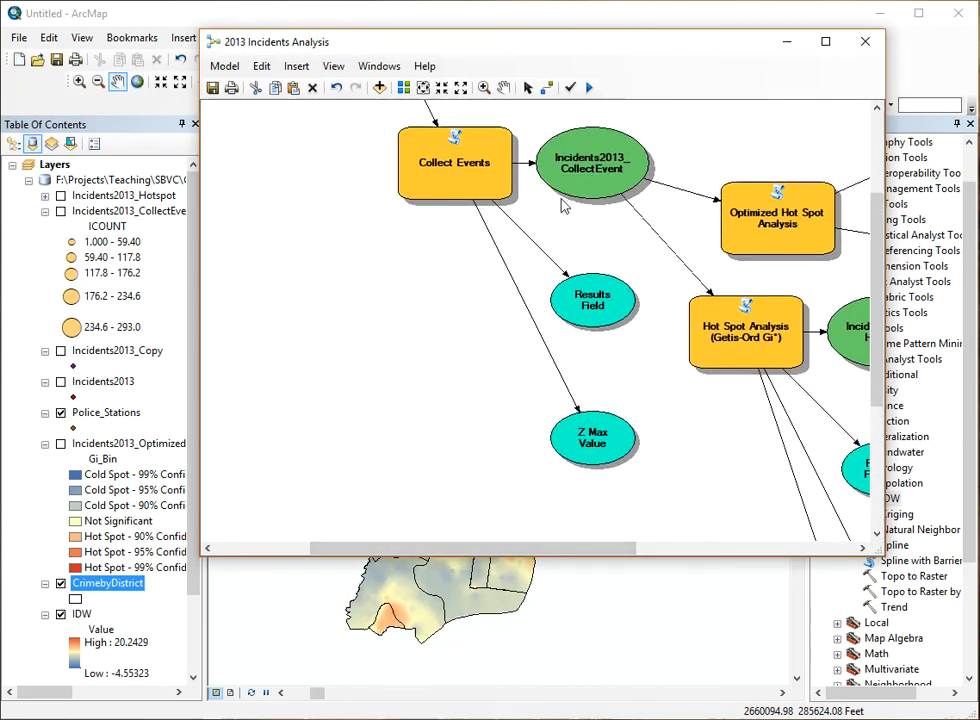
click(403, 89)
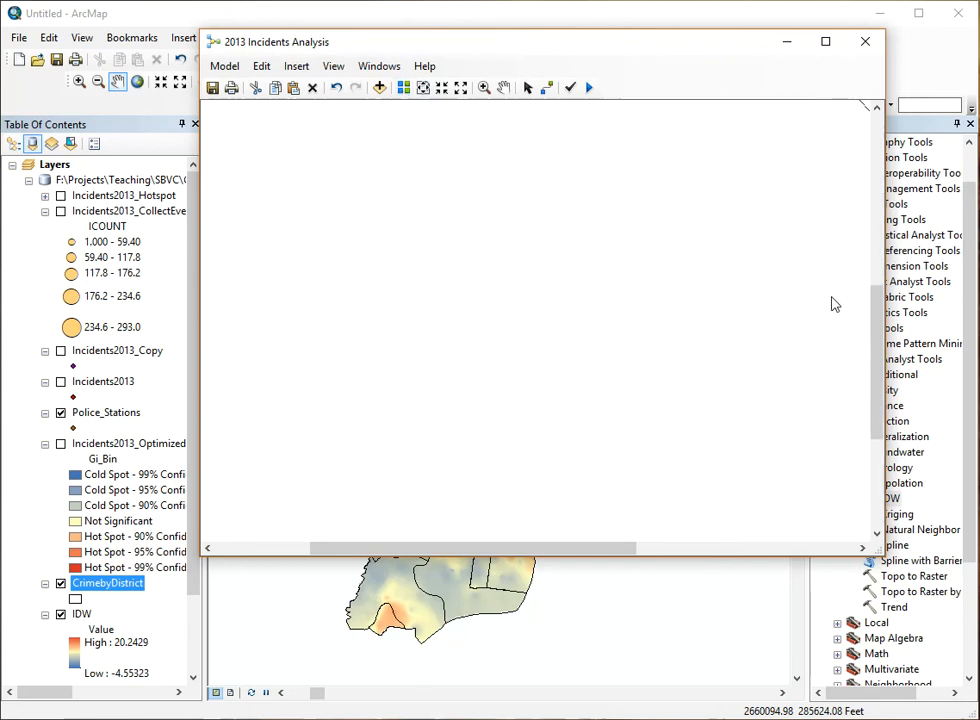
drag(877, 322, 880, 144)
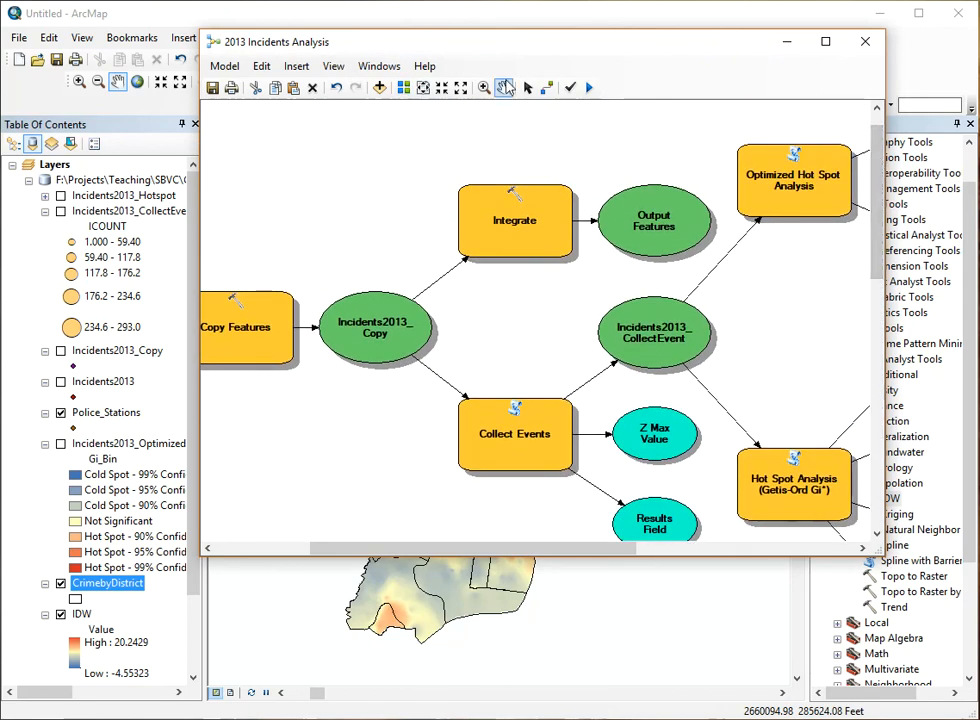
click(459, 89)
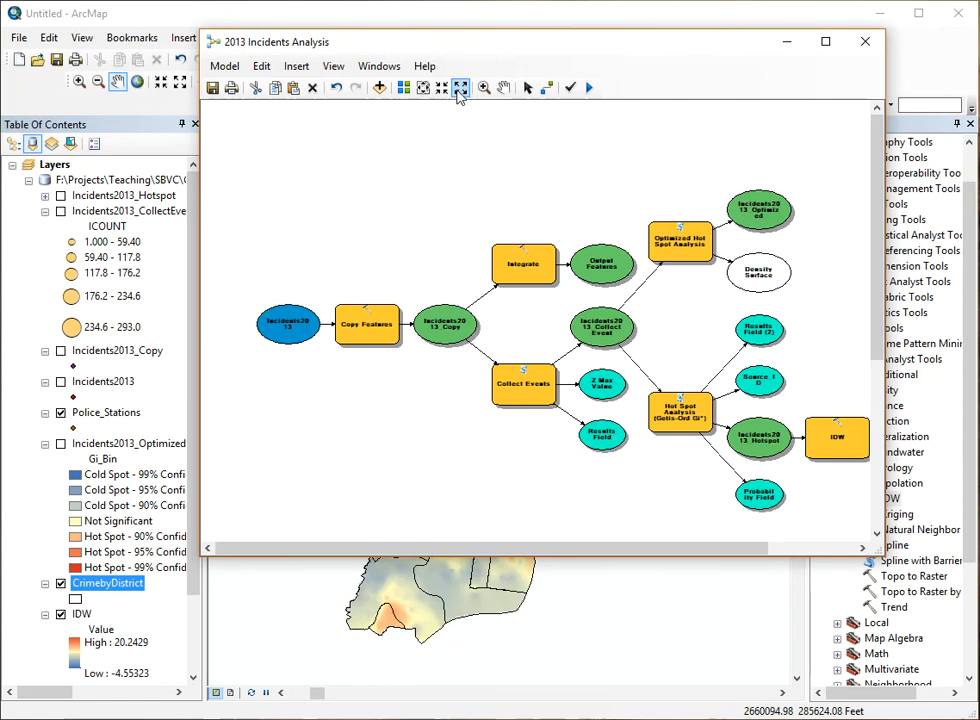
drag(589, 551, 645, 551)
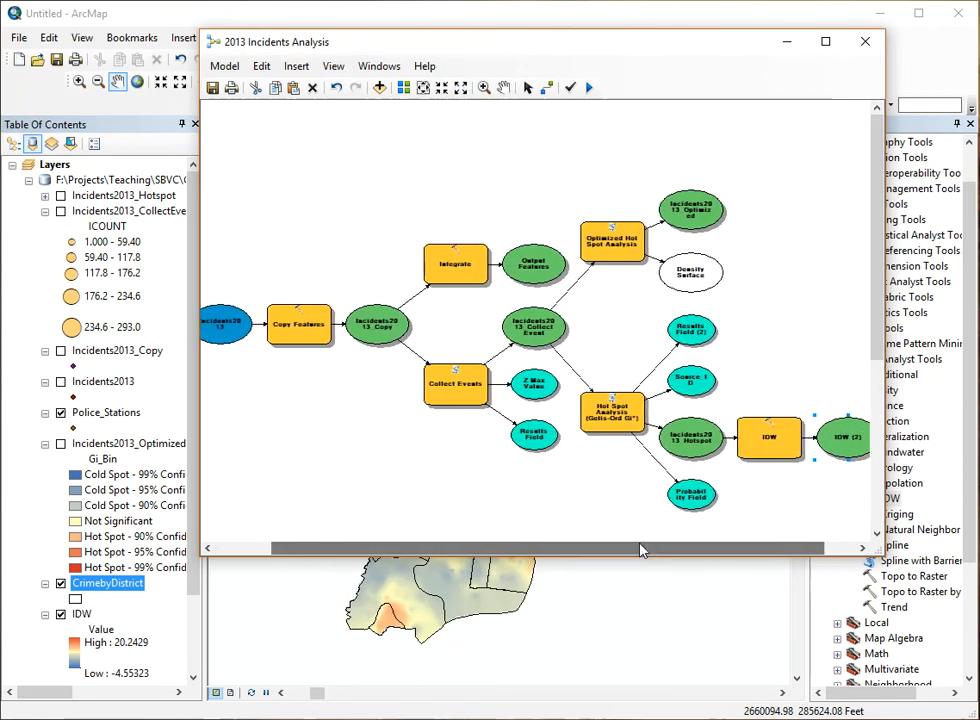
click(425, 91)
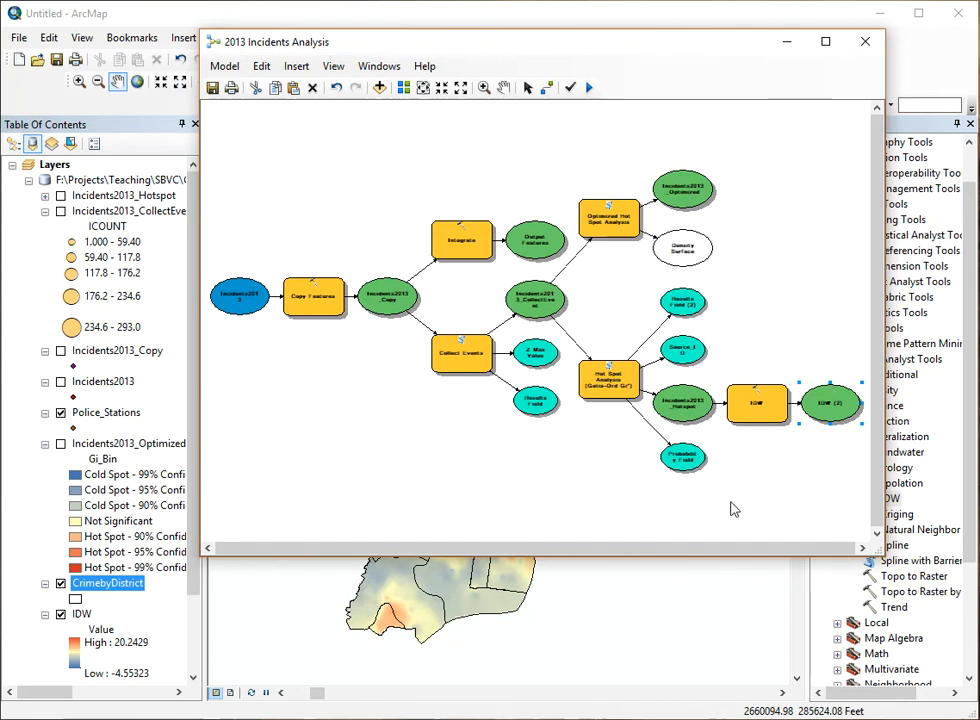
drag(570, 57, 979, 260)
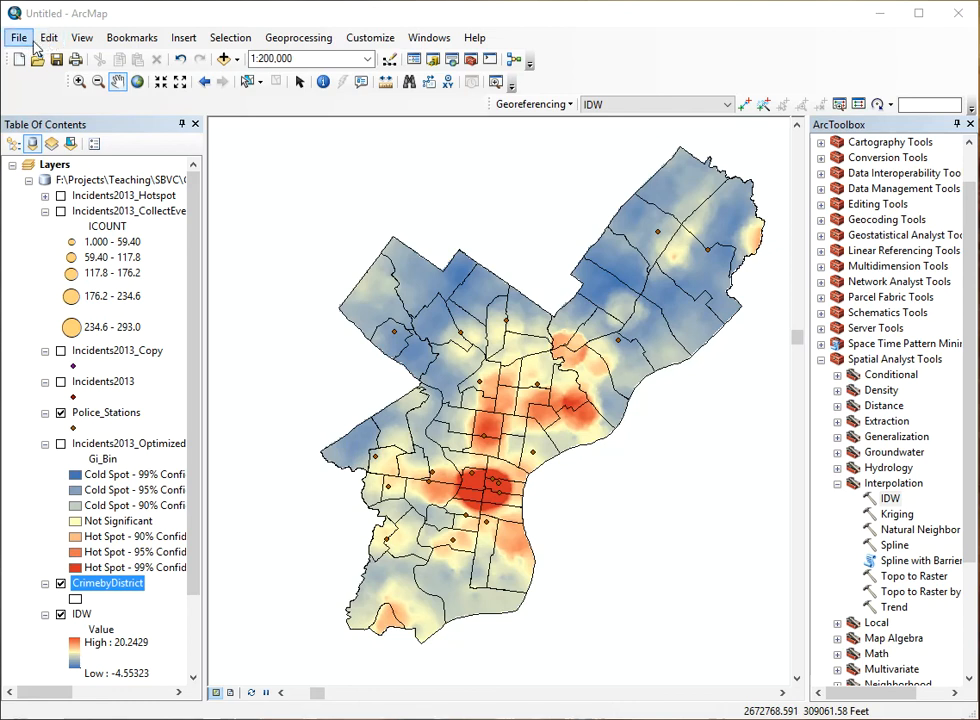
Step: Save the map document in the mxd folder without replacing Hotspot.mxd, naming it Hotspot plus an underscore, the author's surname and 2
click(57, 62)
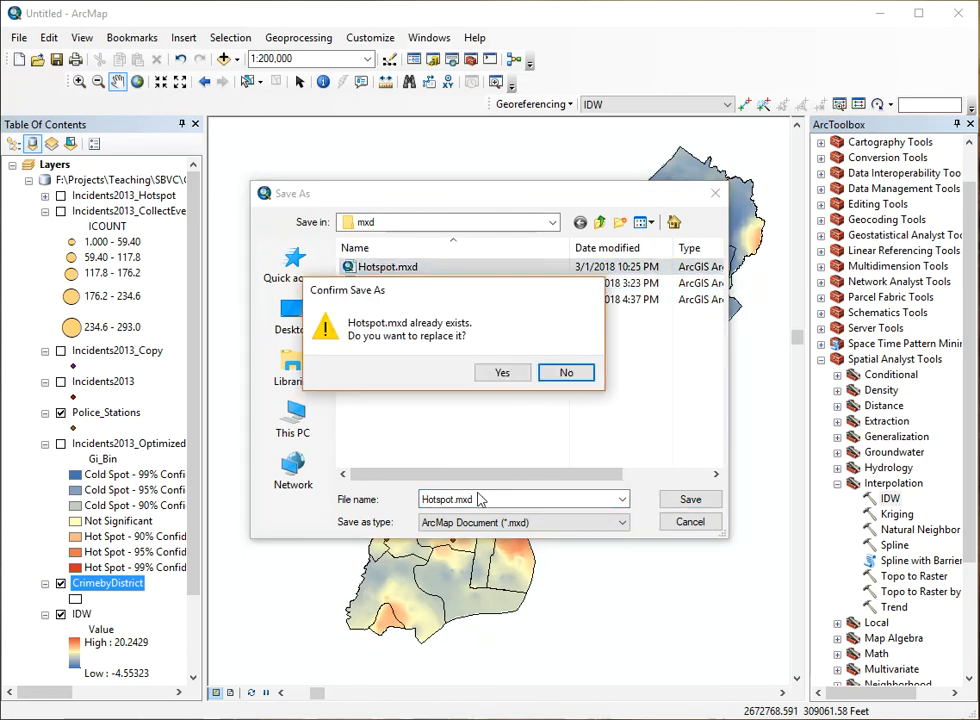
click(554, 372)
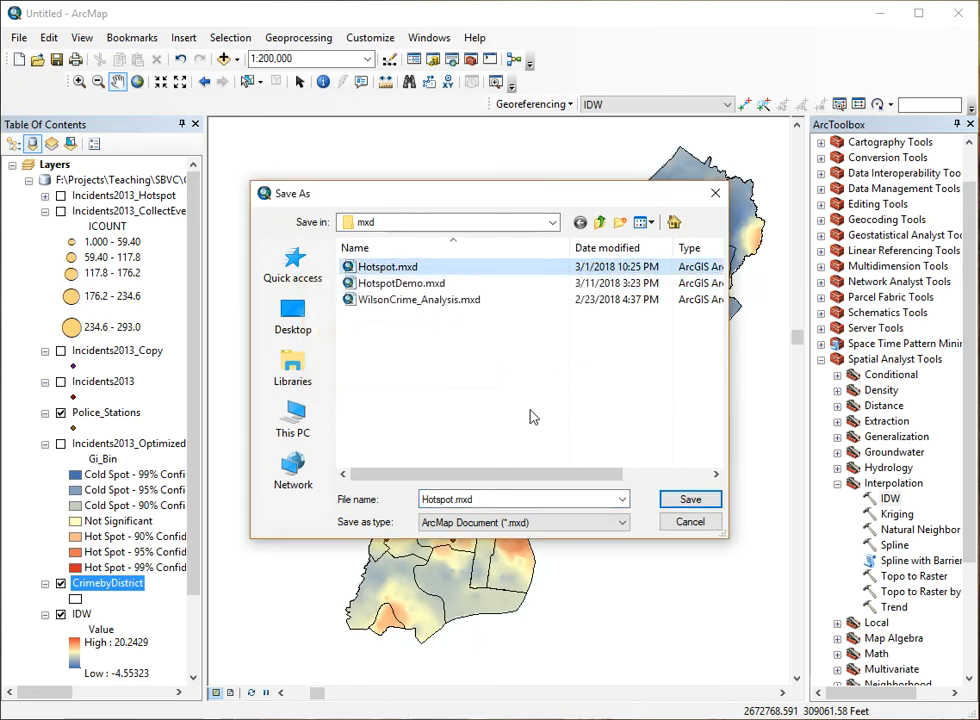
click(453, 499)
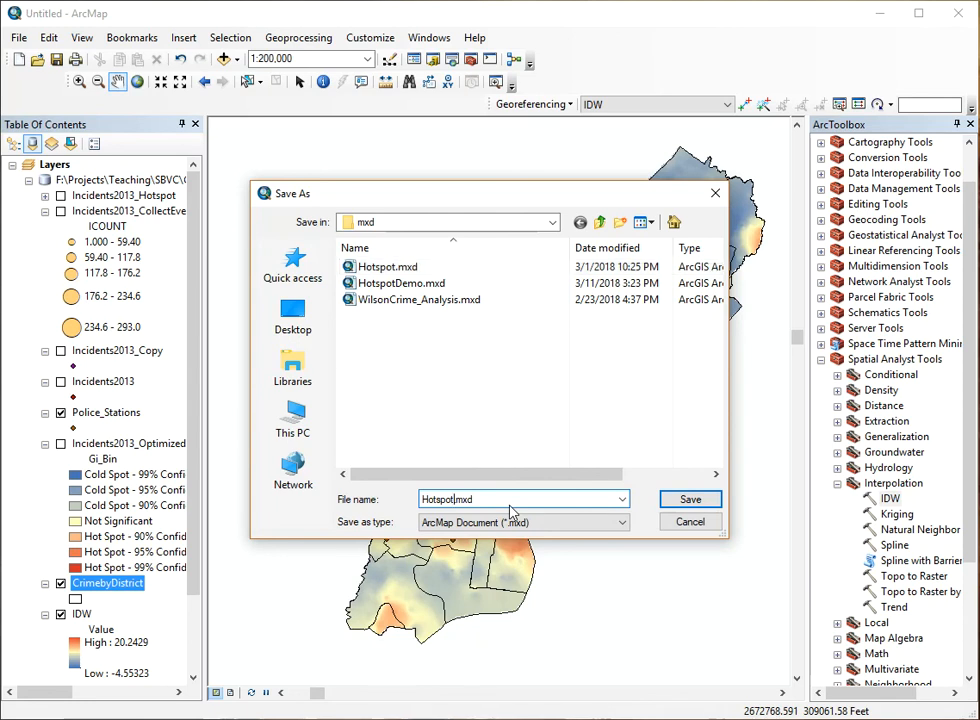
text(_Solomon2)
click(690, 498)
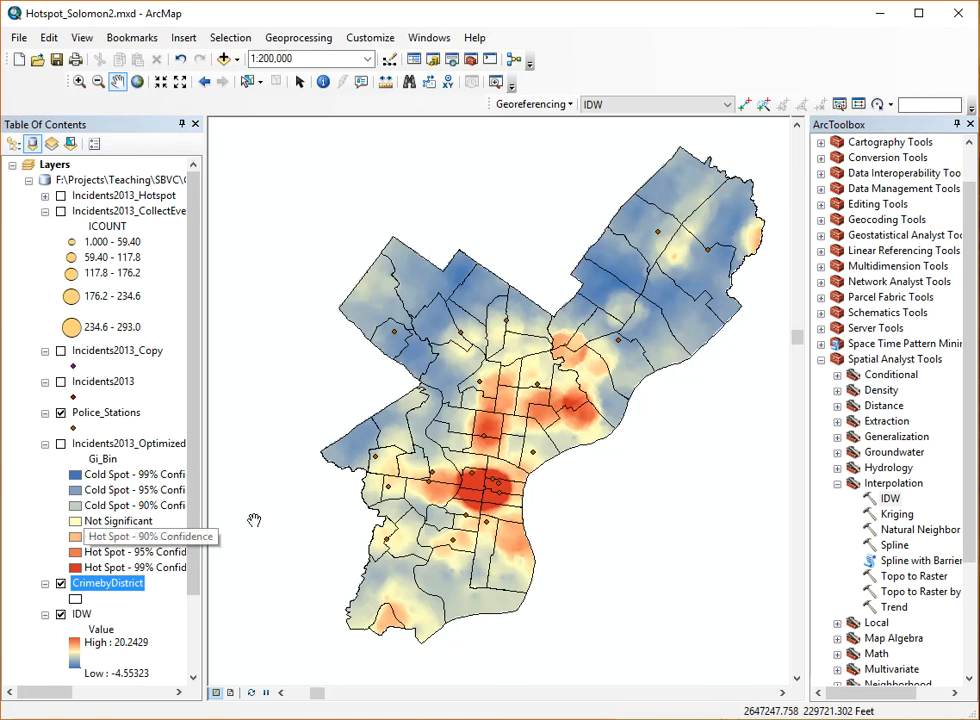
Step: Hide the IDW surface and show the Incidents2013_Optimized hot spot layer on the map
click(61, 614)
click(60, 443)
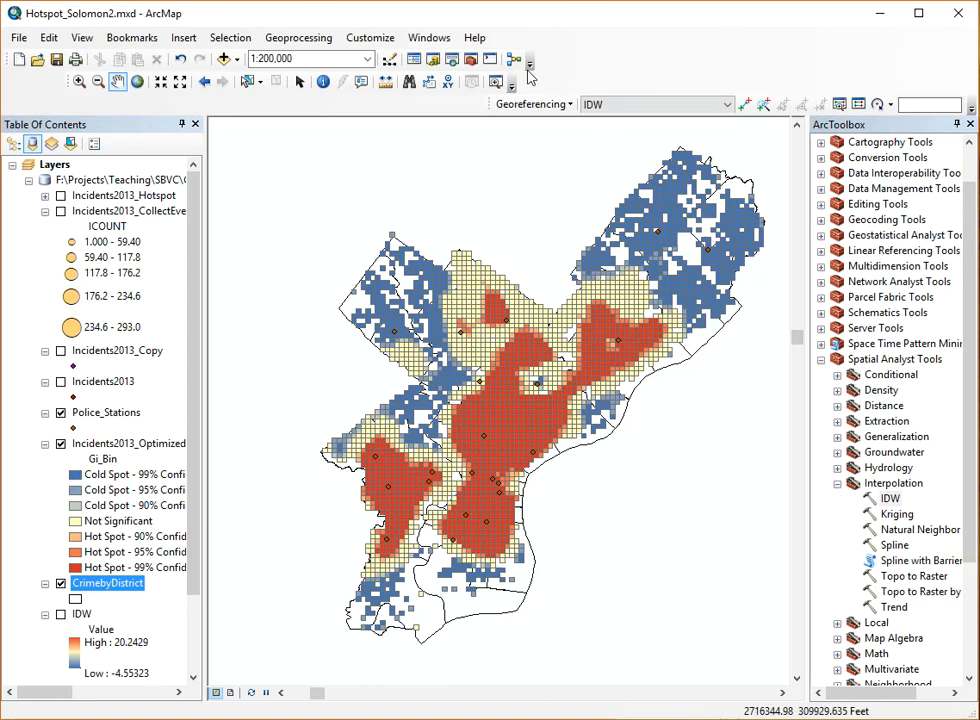
Step: Open the Catalog window, close ArcToolbox, and widen the Catalog beside the map so its folder tree is readable
click(433, 60)
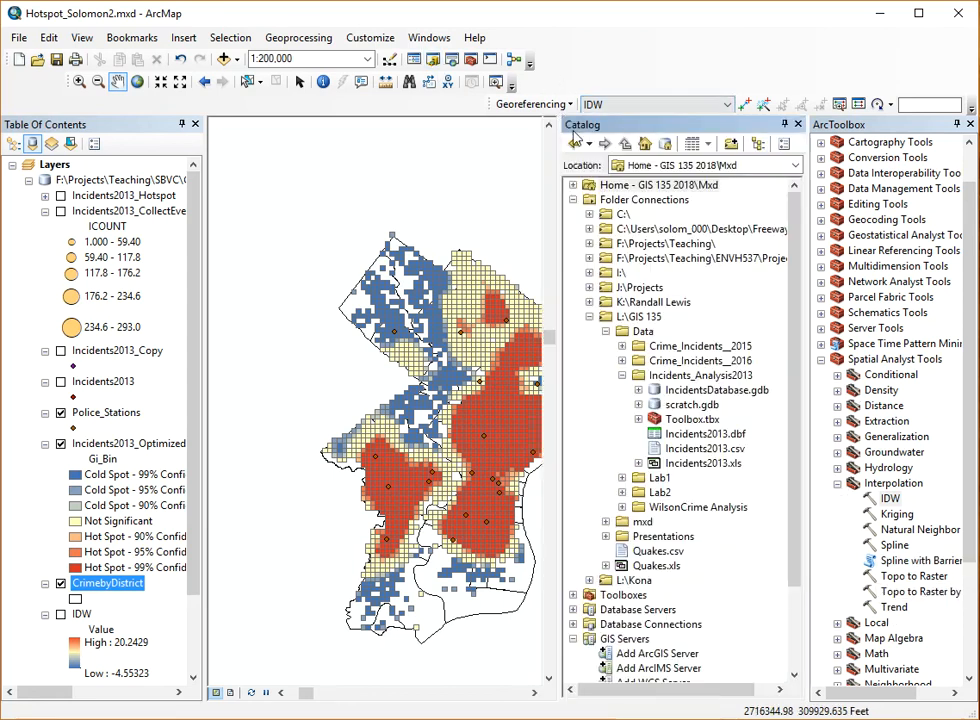
drag(558, 124, 726, 152)
drag(809, 221, 872, 220)
click(970, 124)
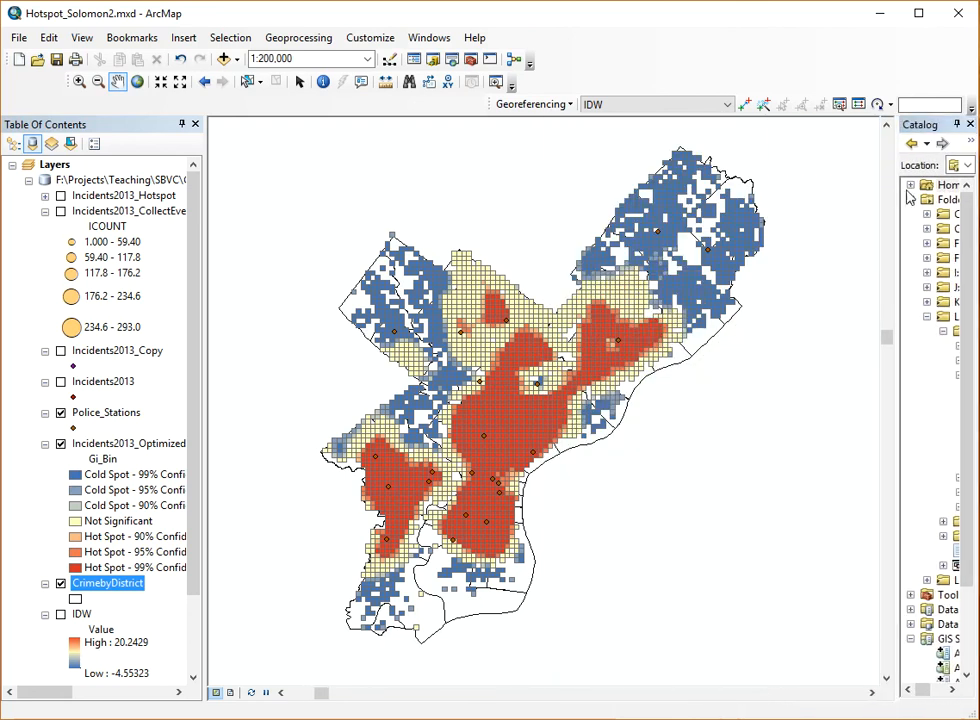
drag(898, 196, 806, 205)
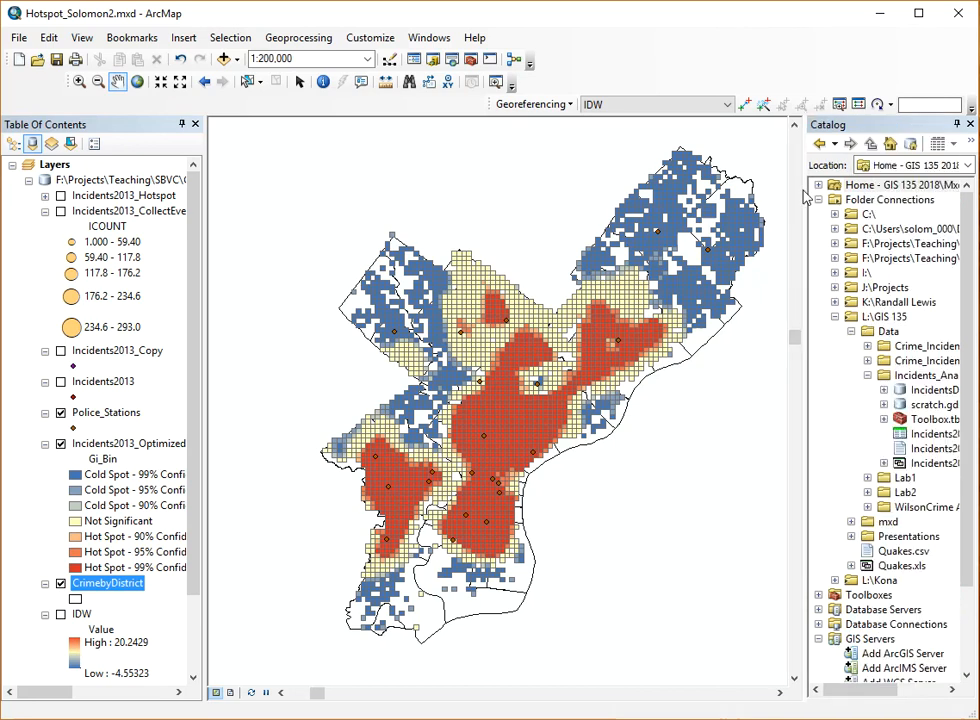
drag(806, 205, 781, 205)
Step: Collapse the L:\GIS 135 folder under Folder Connections in the Catalog tree
click(790, 200)
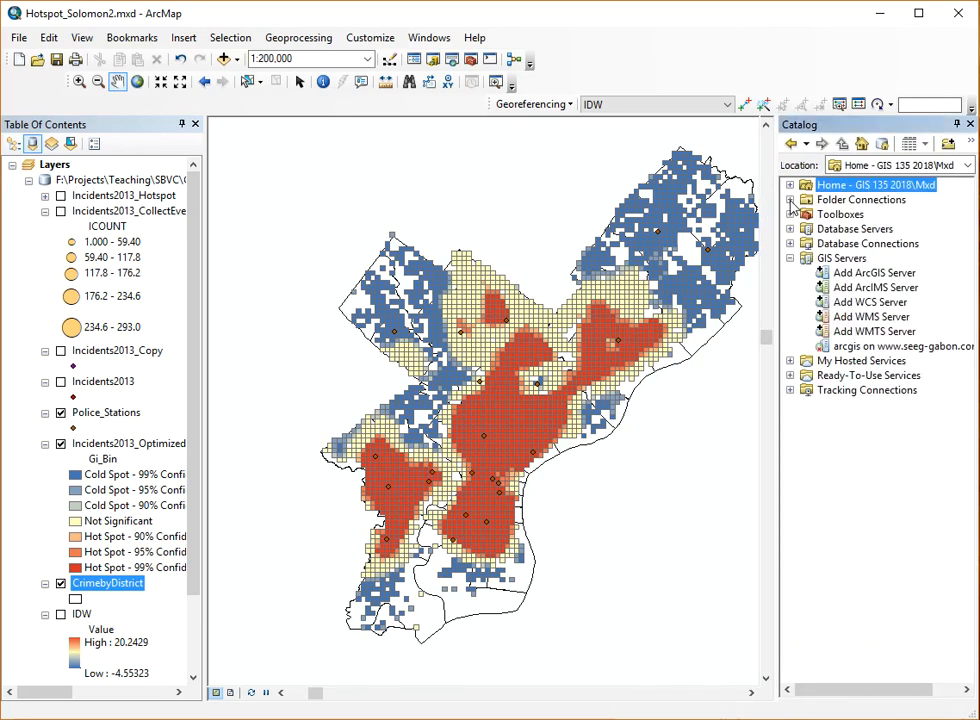
click(790, 200)
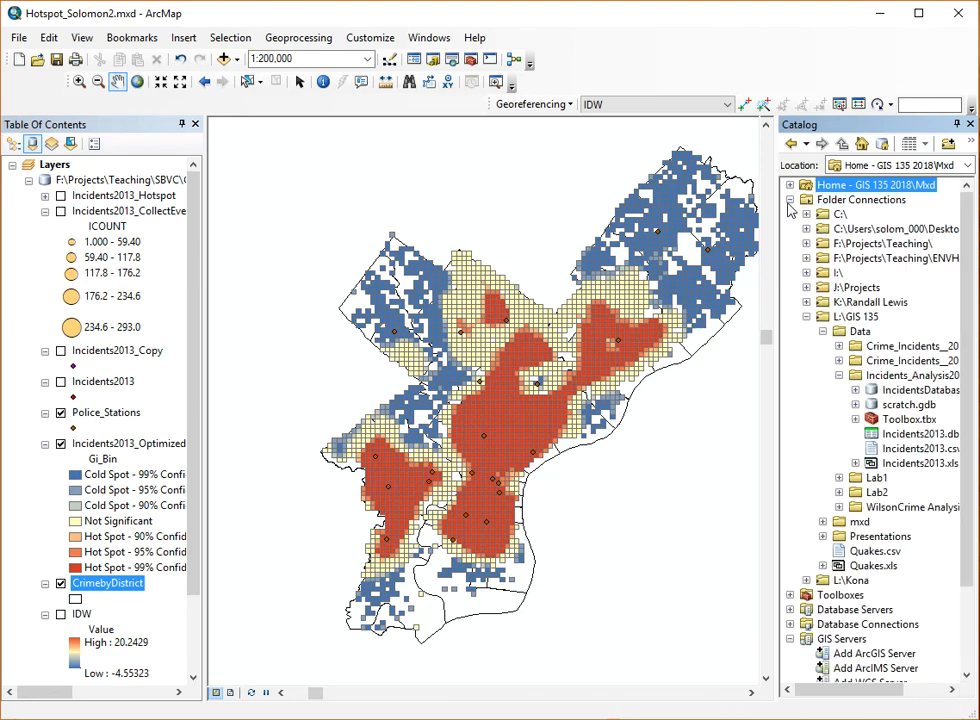
click(806, 316)
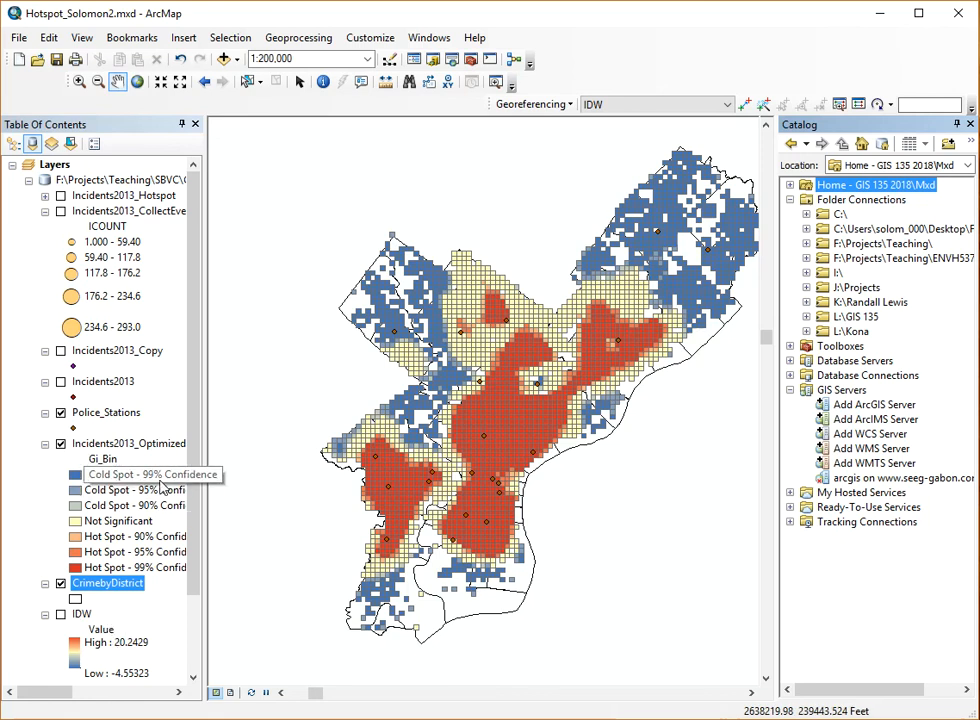
Step: Expand the Incidents2013_Hotspot legend, show its points over the optimized hot spots for comparison, and hide the layer again
click(116, 446)
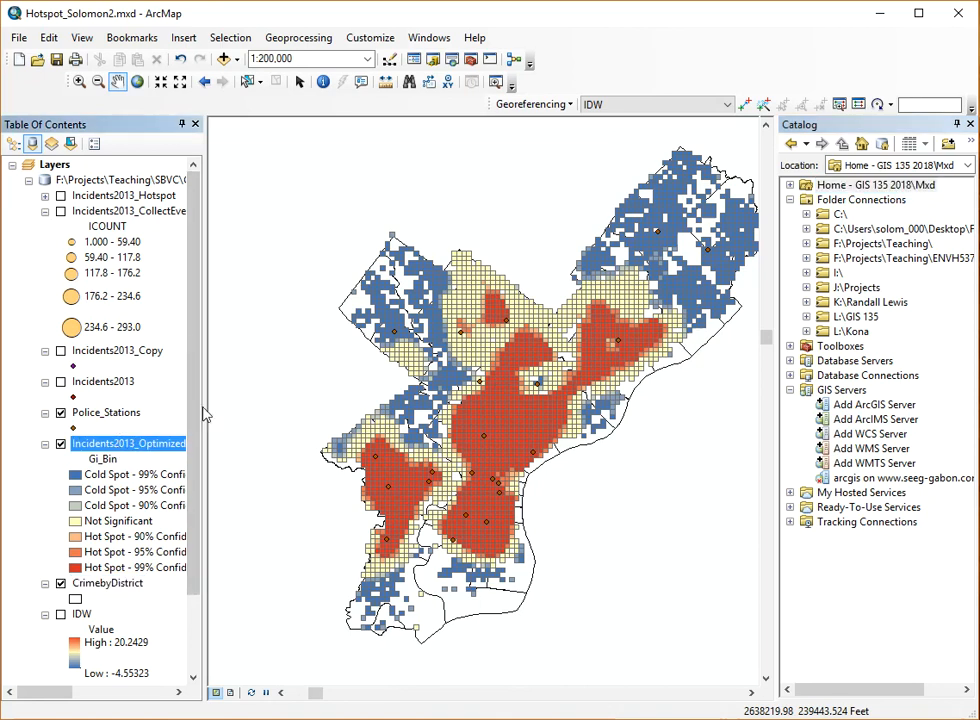
click(44, 196)
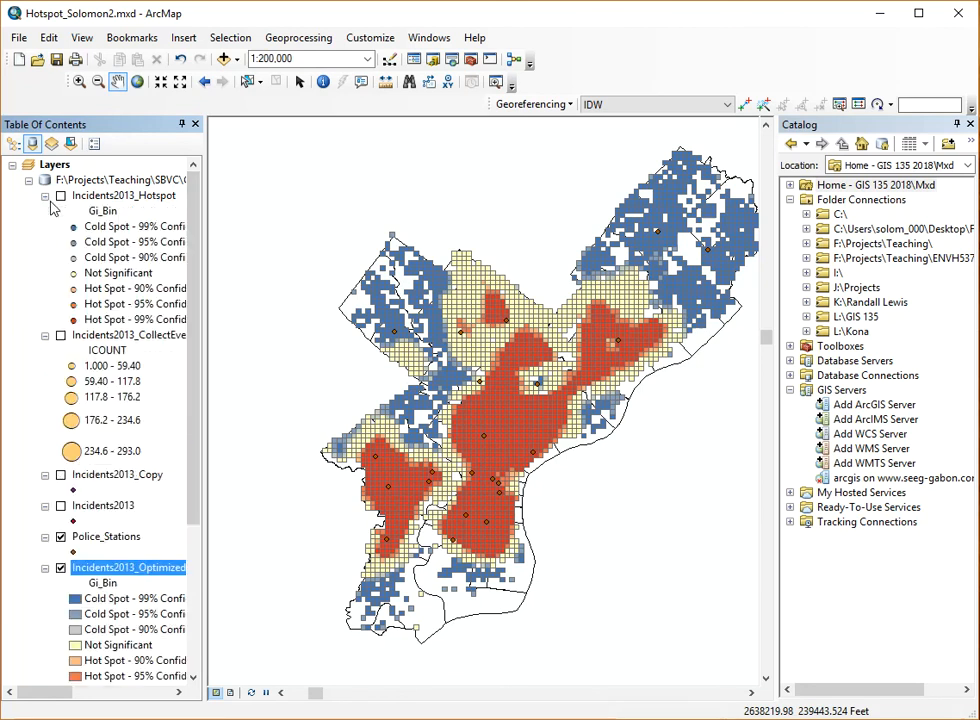
click(60, 197)
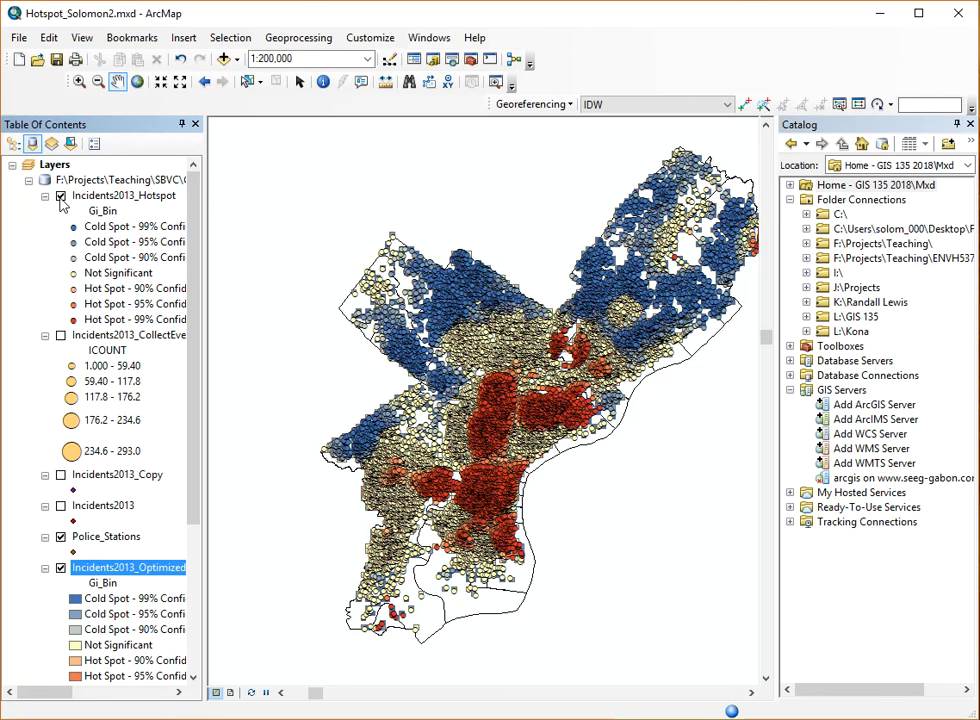
click(61, 198)
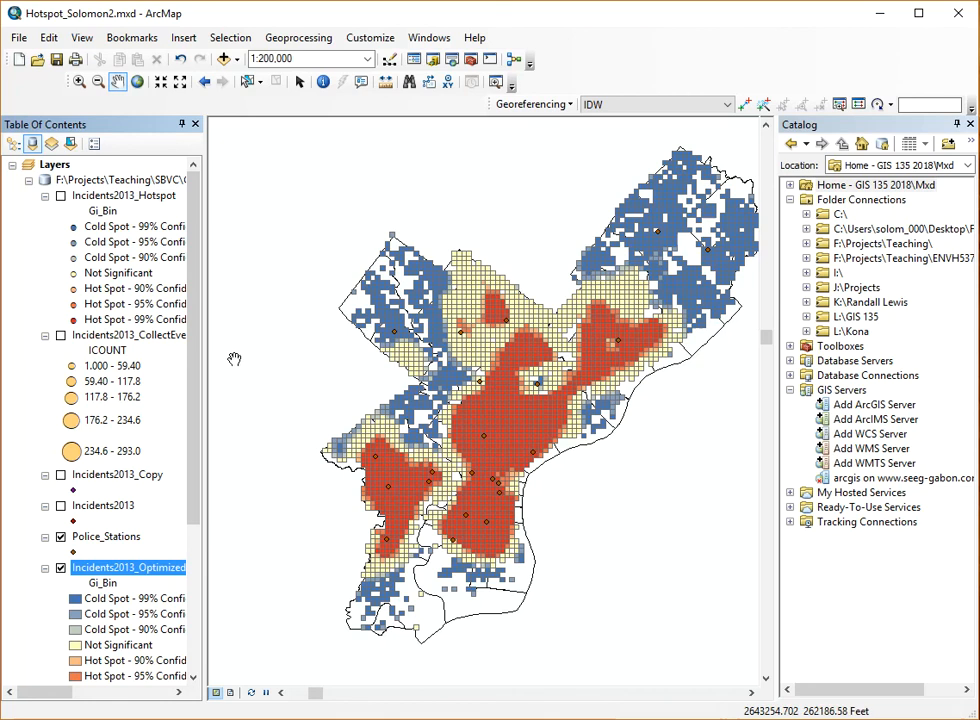
Step: Review the Incidents2013_Hotspot, Incidents2013_Optimized and IDW result layers in the table of contents
click(92, 196)
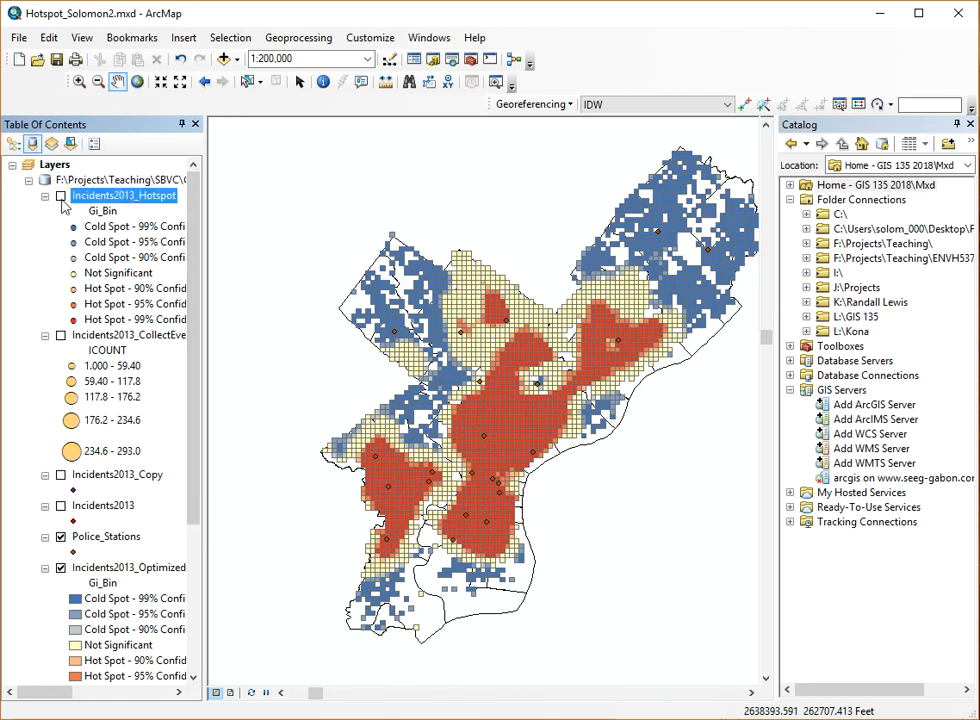
scroll(188, 280, down, 4)
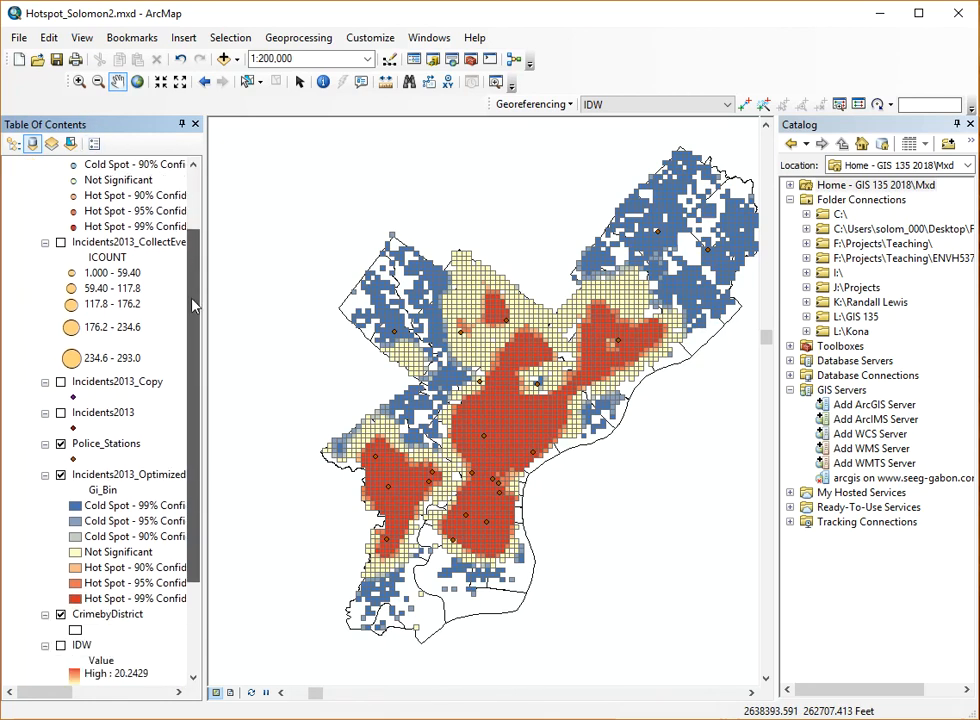
click(182, 381)
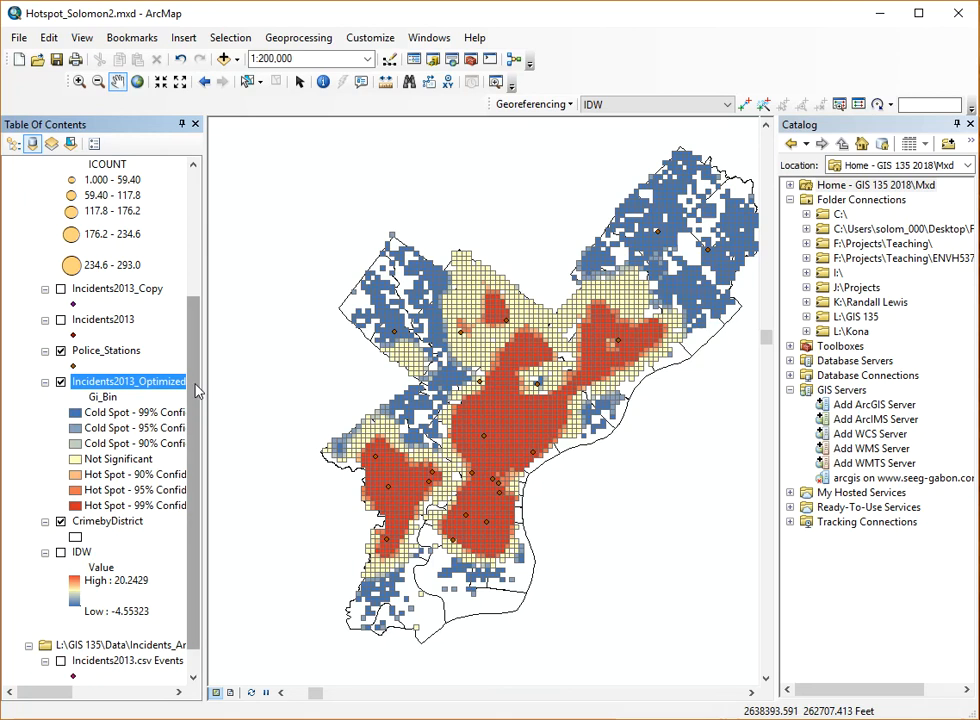
click(81, 552)
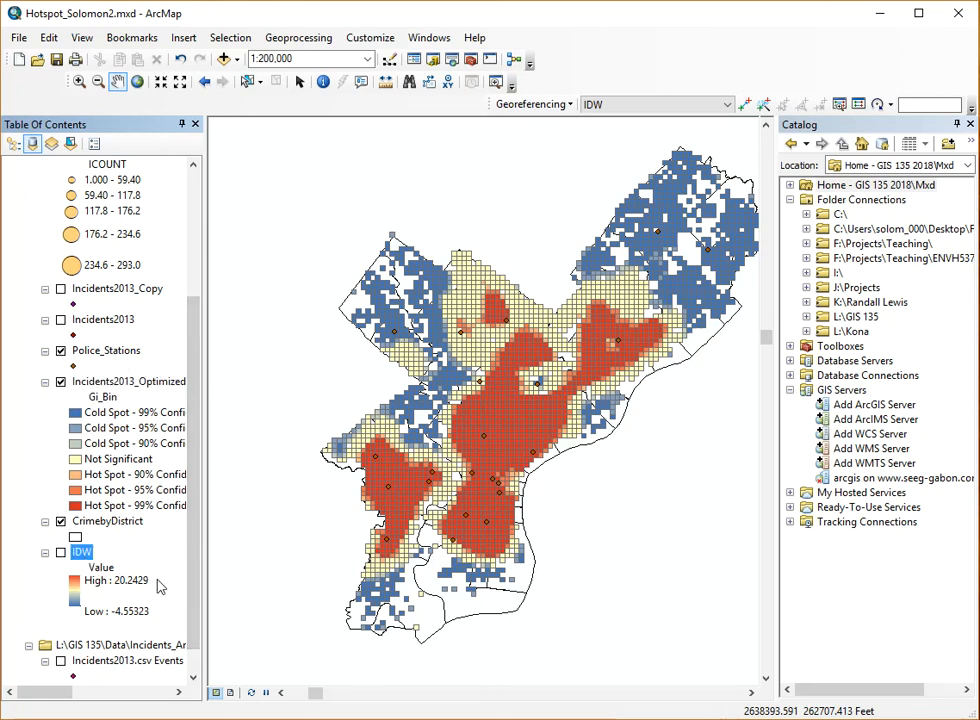